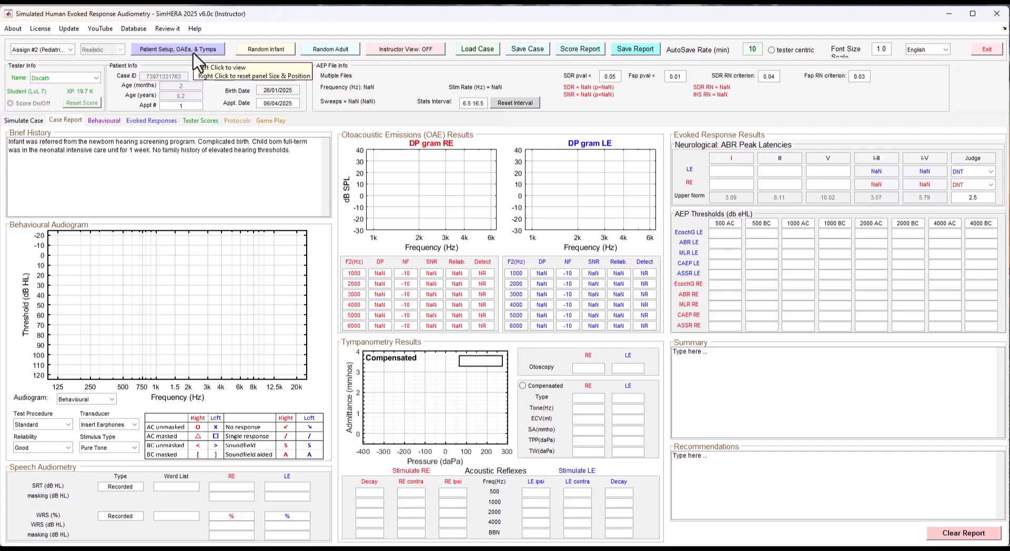
Auto-apply the electrodes and insert earphones to the infant, and bring up the evoked responses recording page
click(194, 51)
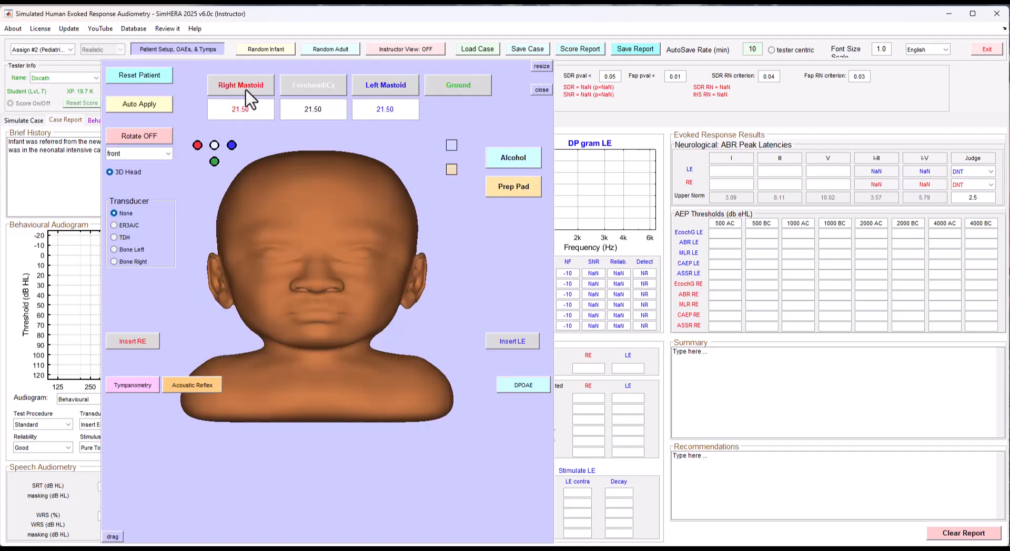
click(151, 104)
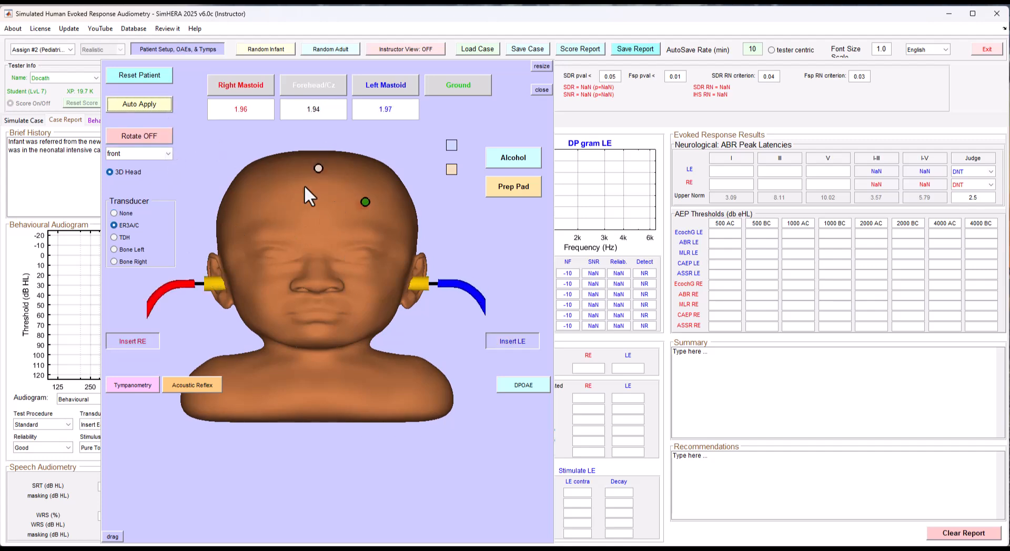
click(189, 52)
click(151, 120)
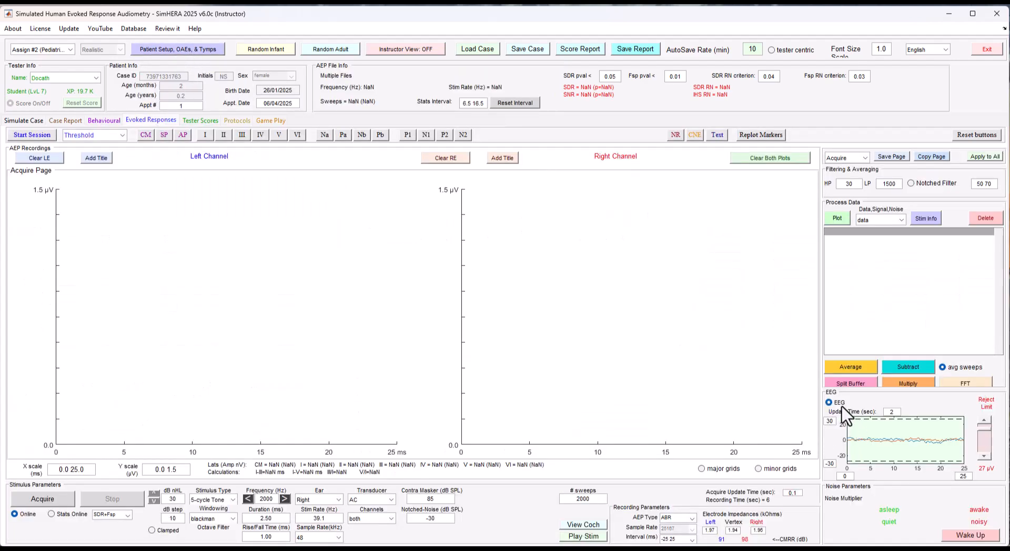
Try an 8 µV EEG reject limit and select ABR as the AEP type
click(987, 446)
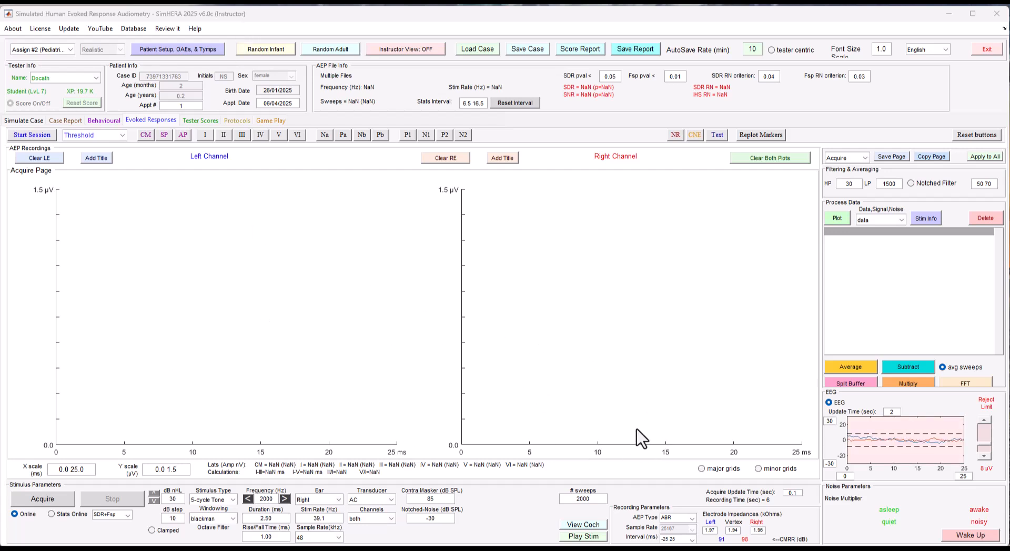
click(692, 518)
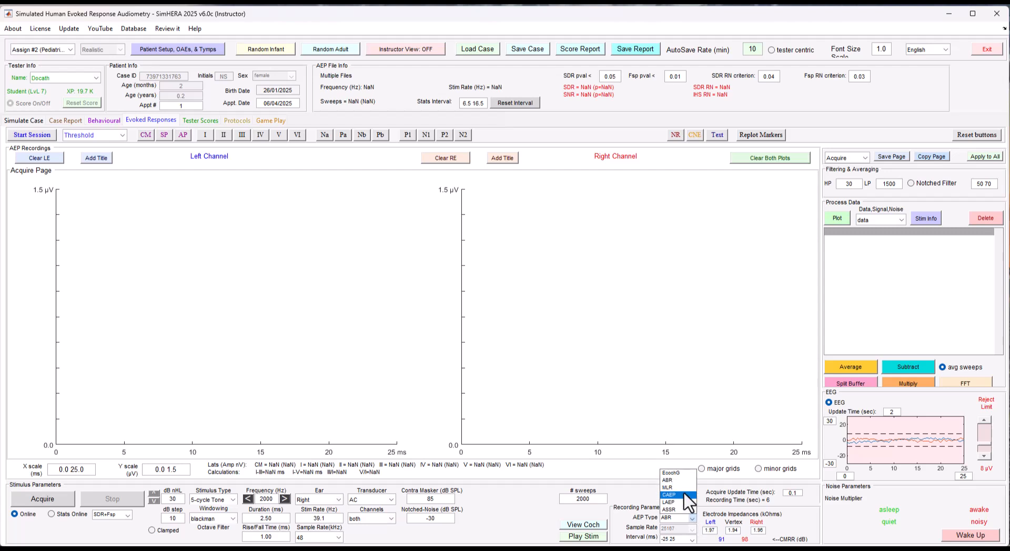
click(684, 470)
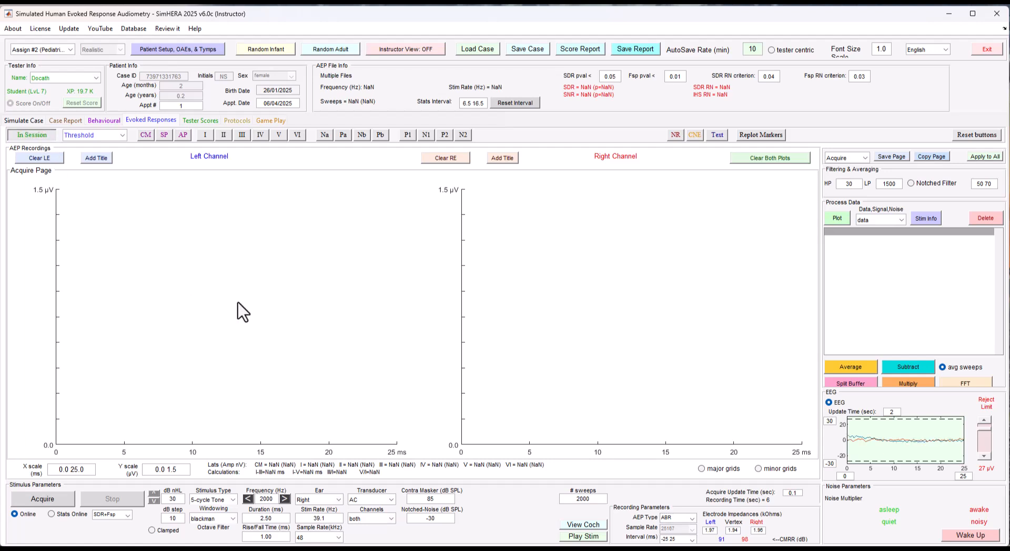
Set up a 5-cycle tone in the left ear with the contra masker at -30 dB SPL and ipsi channel recording
click(235, 507)
click(218, 439)
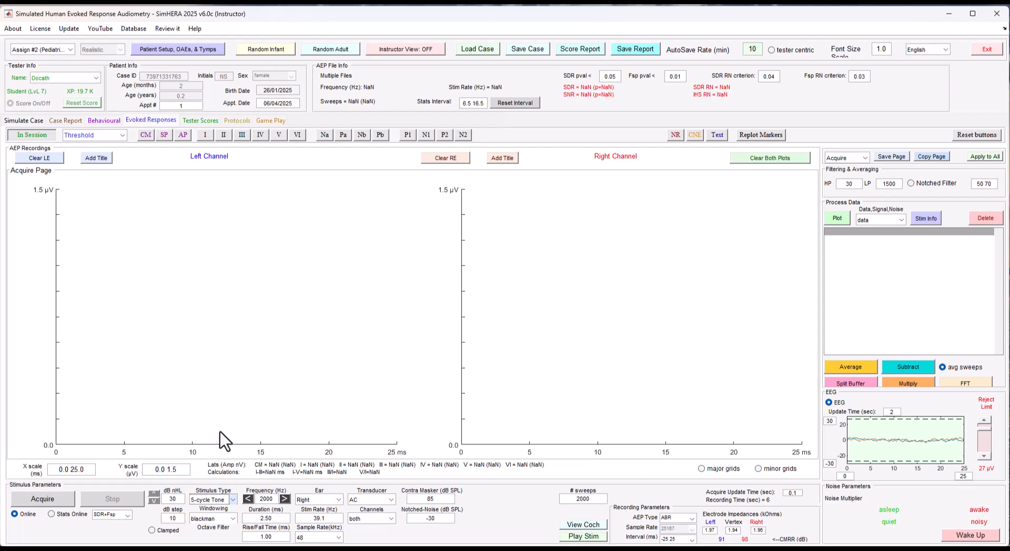
click(338, 500)
click(333, 510)
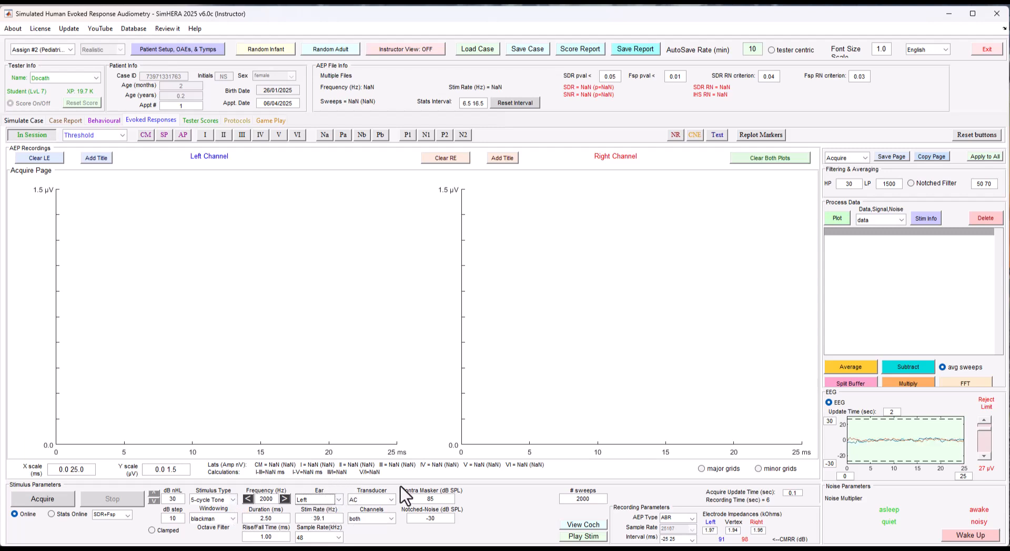
double_click(428, 499)
text(-)
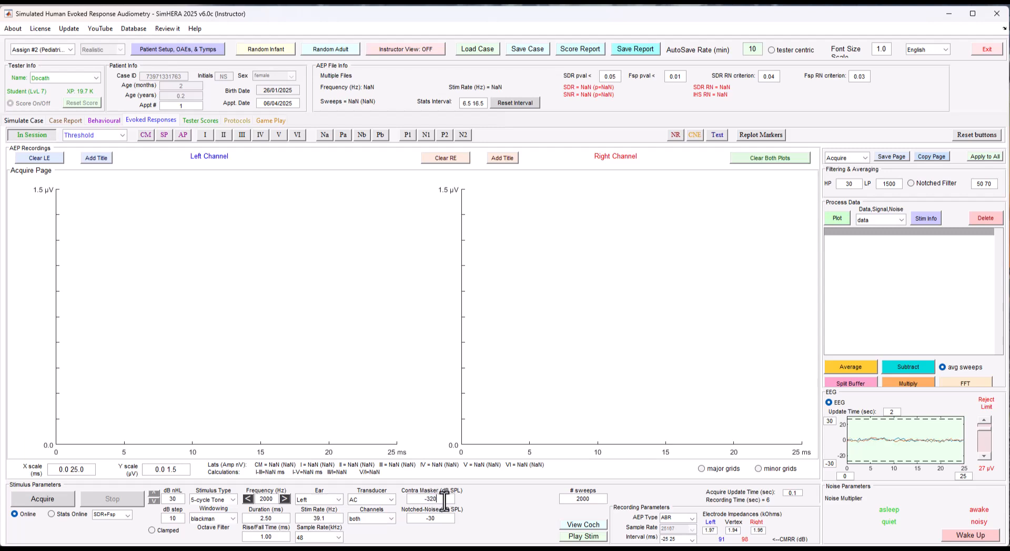
text(32)
key(BackSpace)
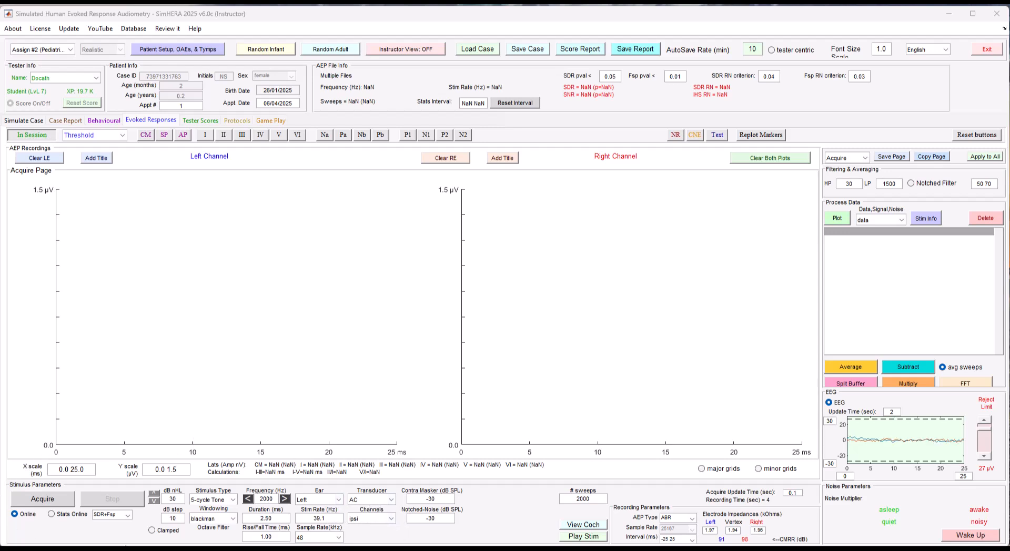
Acquire two left-ear air-conduction recordings at 30 dB nHL and 2000 Hz, and average them
click(49, 499)
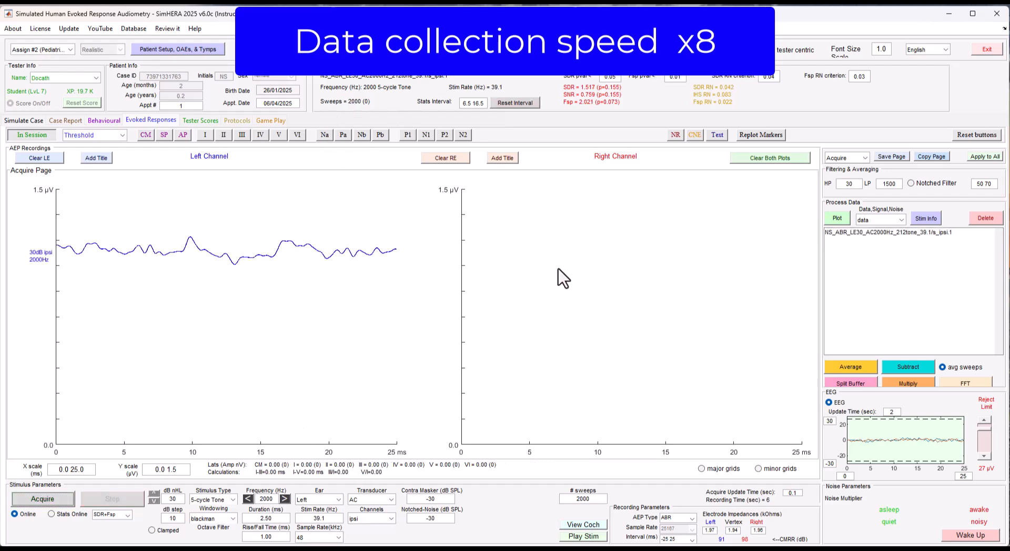
click(50, 502)
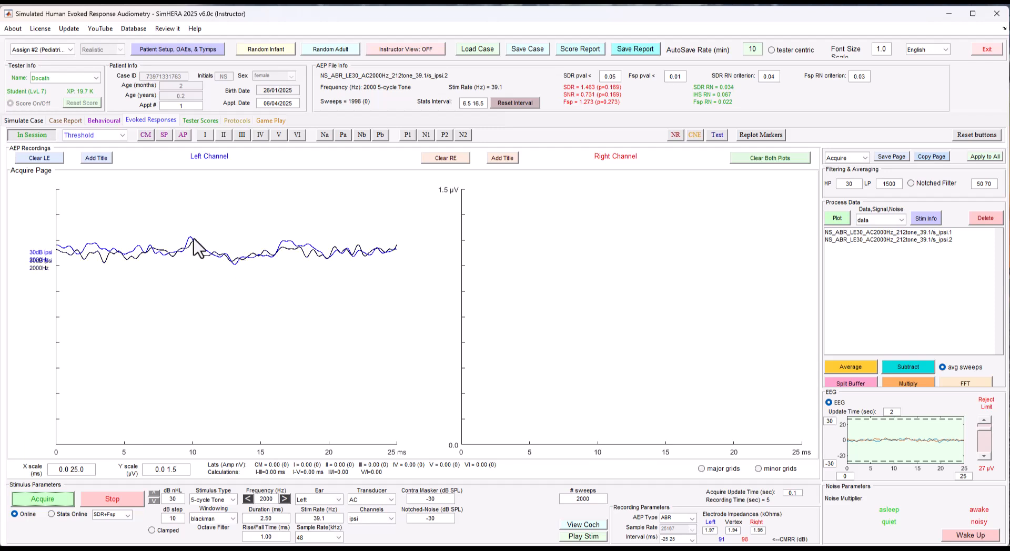
click(841, 233)
shift+click(843, 239)
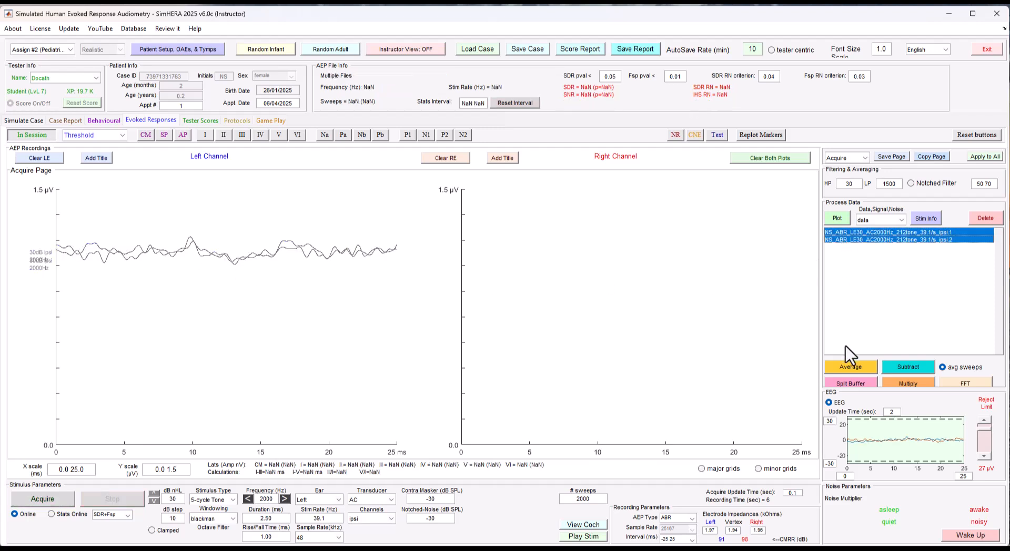
click(851, 365)
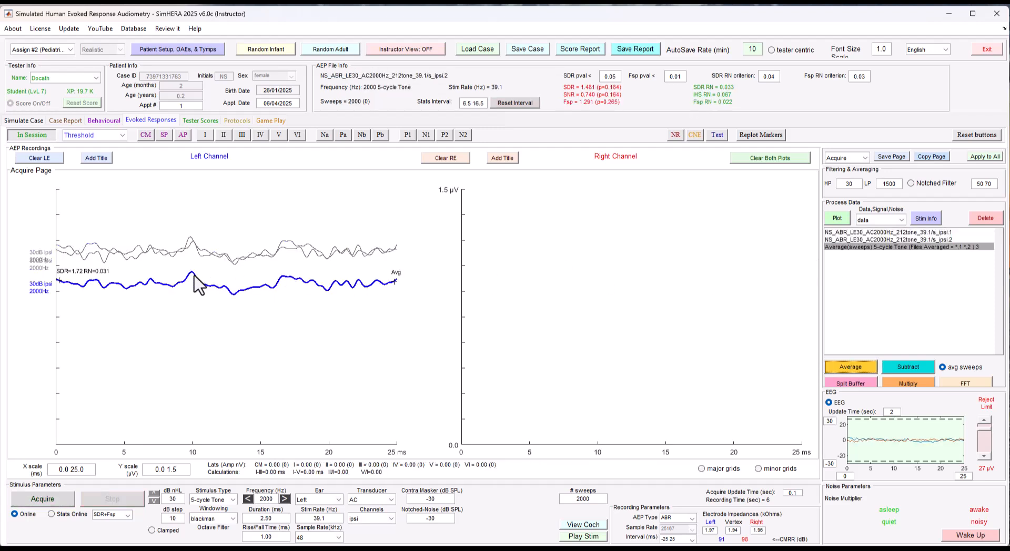
Mark wave V at about 10 ms on the left-ear average and stack its two replicate traces just above it
drag(193, 275, 199, 343)
click(278, 136)
click(199, 345)
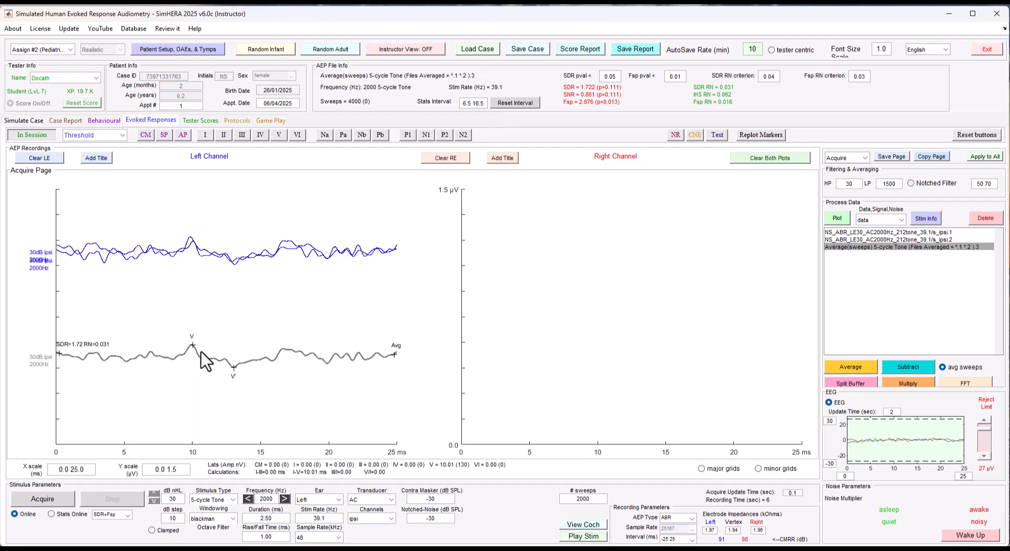
drag(207, 254, 217, 355)
drag(213, 265, 212, 337)
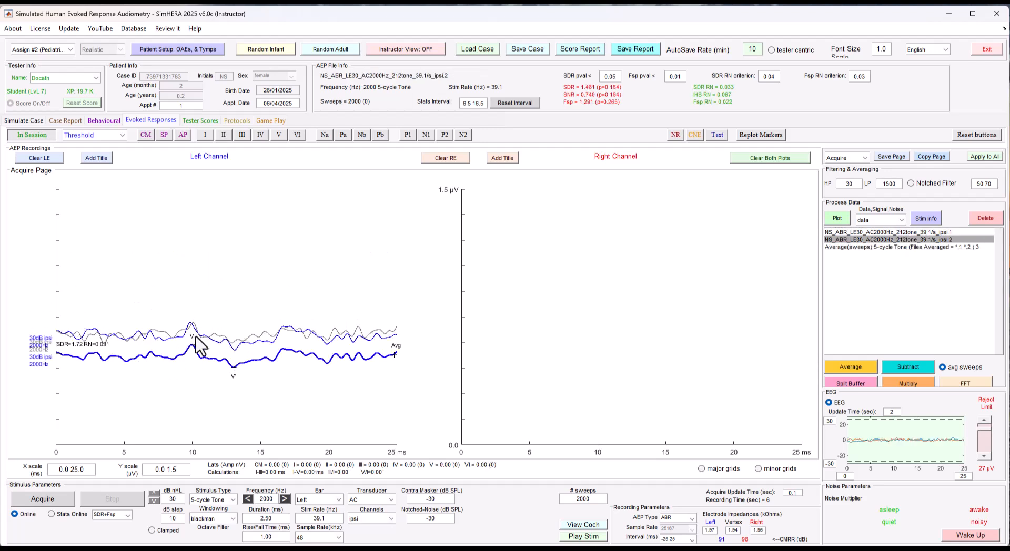
Switch the test ear to right and acquire two air-conduction recordings at 30 dB nHL and 2000 Hz
click(338, 499)
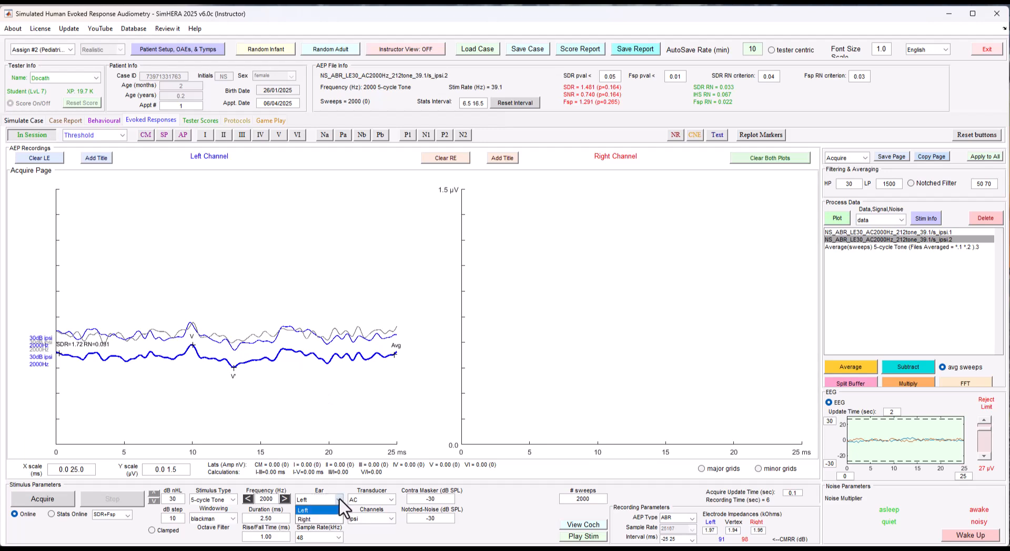
click(315, 514)
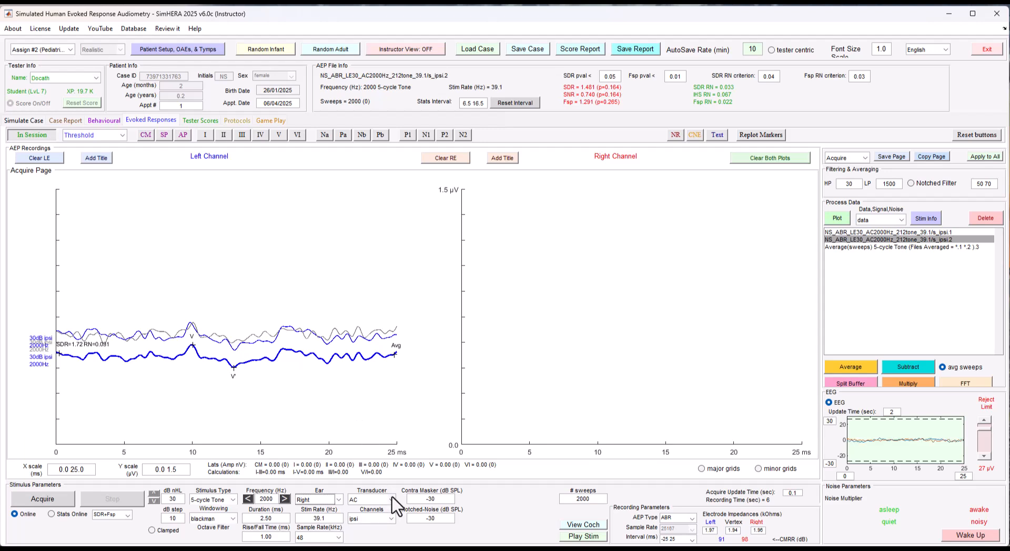
click(63, 499)
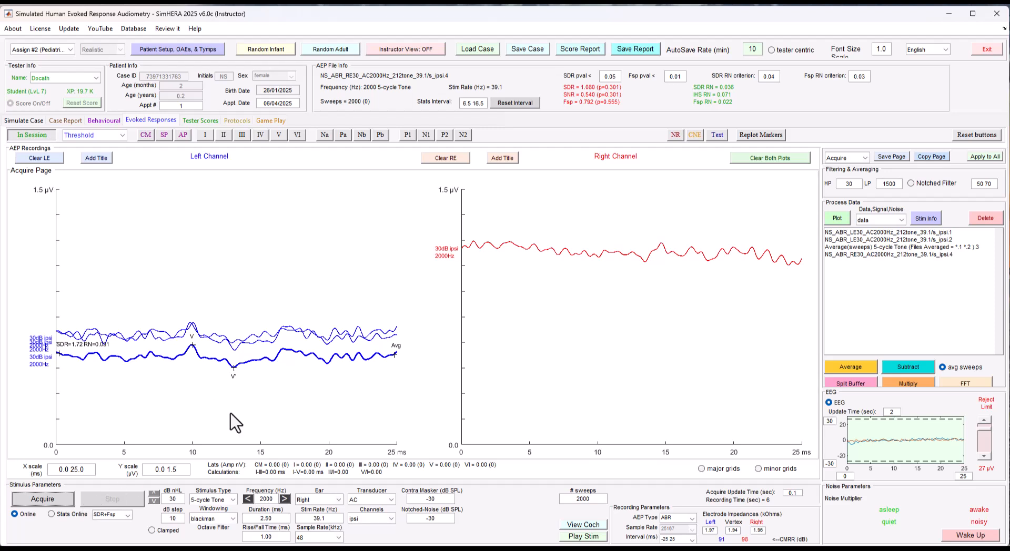
click(58, 502)
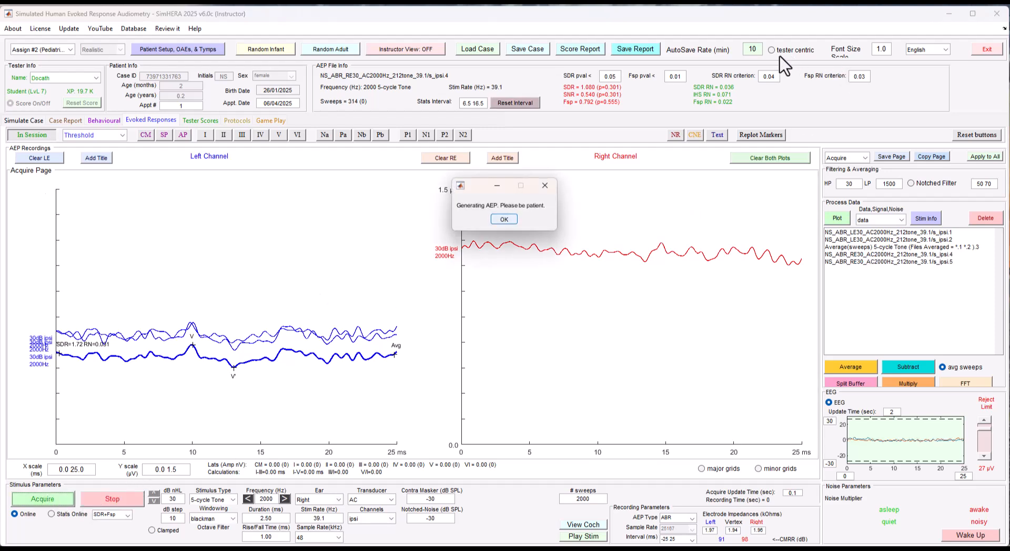
Set the autosave rate to 0 minutes
drag(758, 51, 729, 49)
text(0)
key(Return)
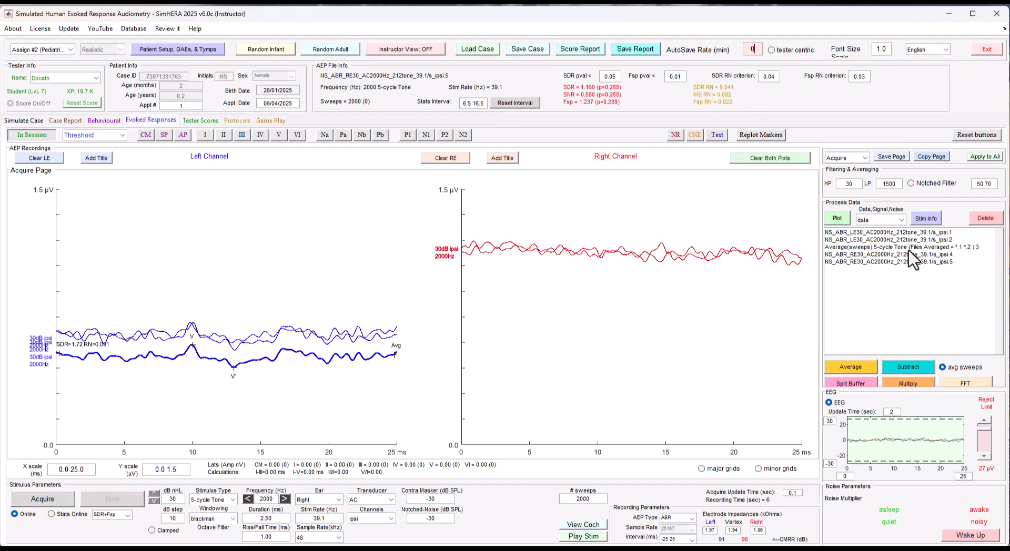
Average the two right-ear air-conduction recordings and mark the averaged trace as no response (NR)
drag(907, 257, 982, 263)
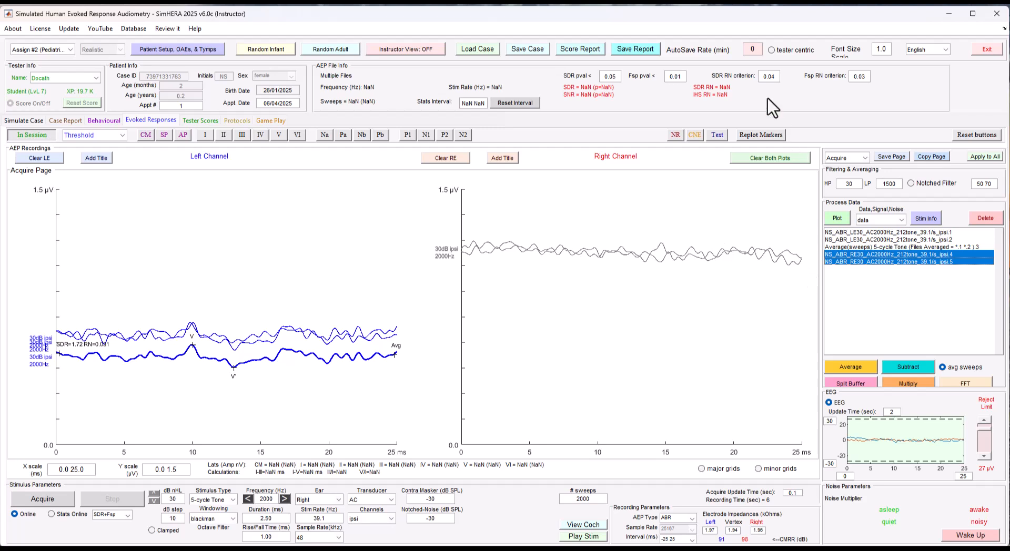
click(858, 368)
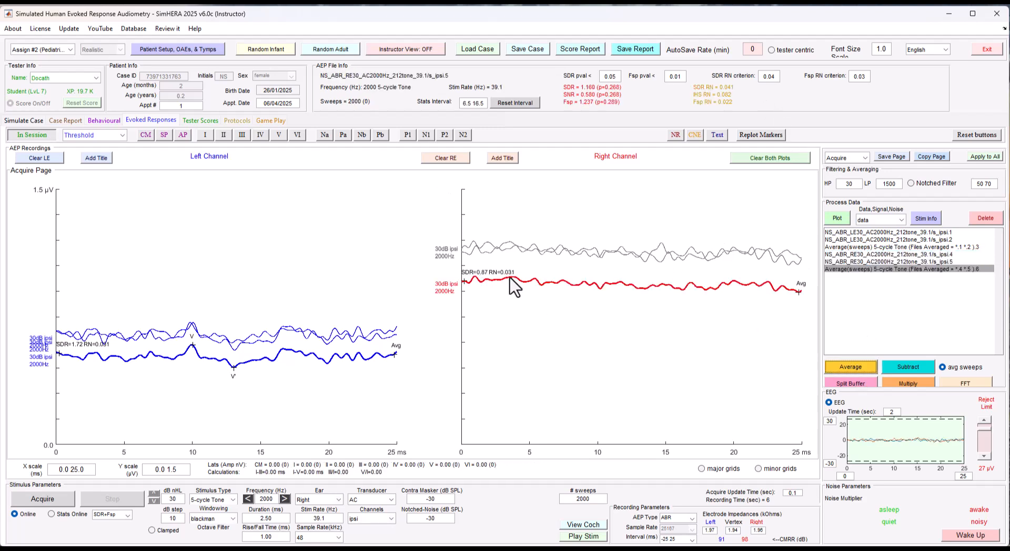
drag(580, 284, 579, 343)
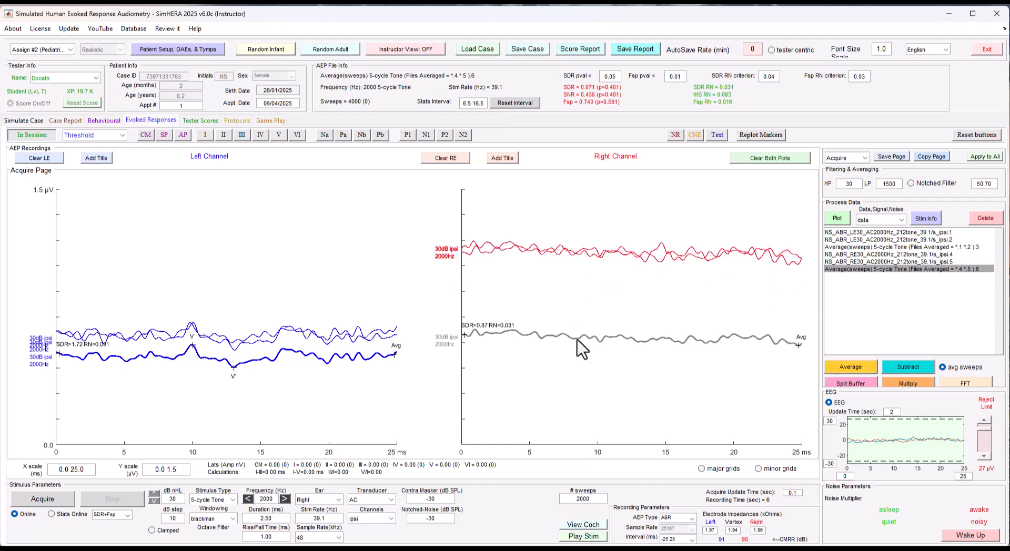
click(675, 135)
click(623, 335)
Move the NR-marked right-ear average and its two replicates down to the lower end of the right channel plot
drag(649, 349, 658, 431)
drag(647, 263, 654, 406)
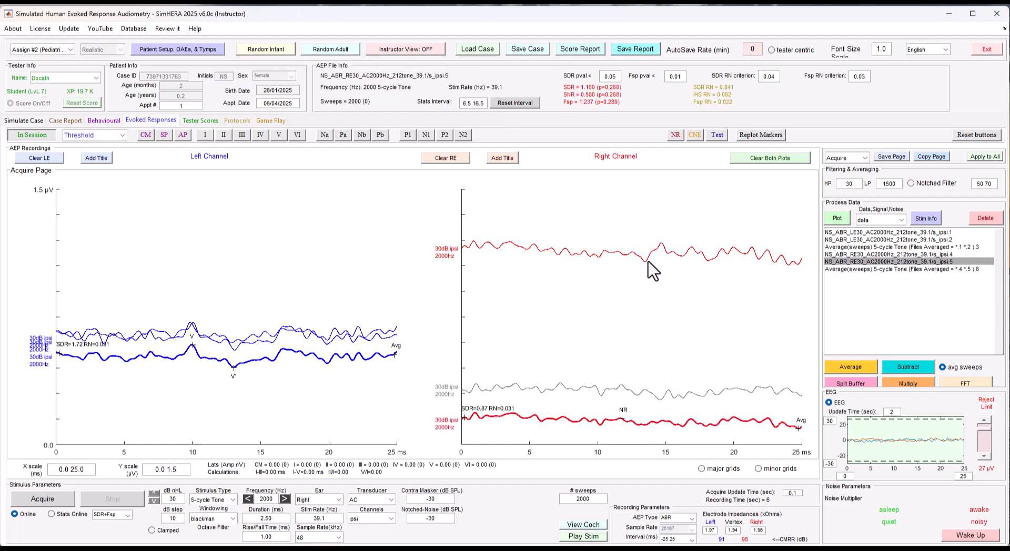
drag(656, 252, 658, 408)
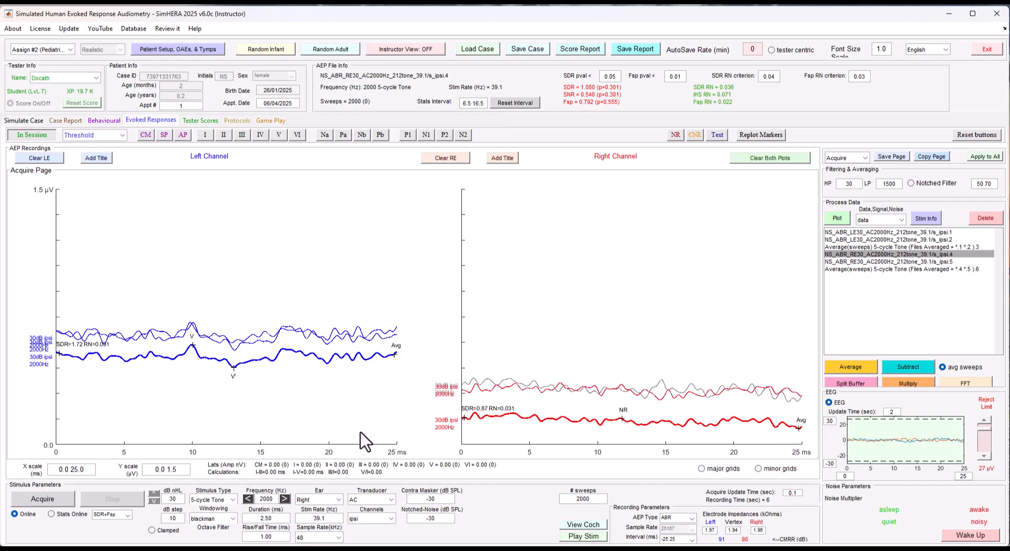
Change the transducer to BC and acquire two right-ear recordings on both channels at 30 dB nHL and 2000 Hz
click(390, 499)
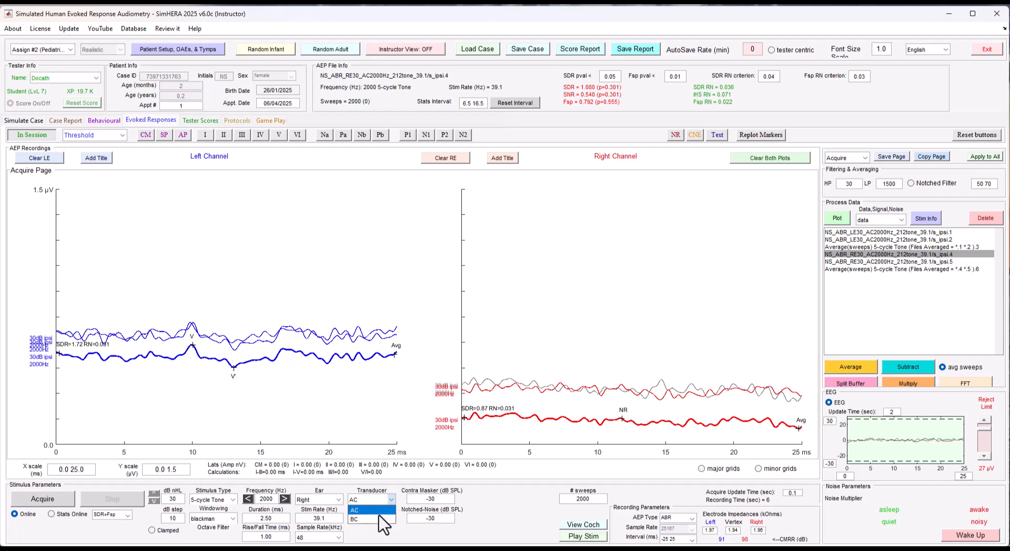
click(380, 519)
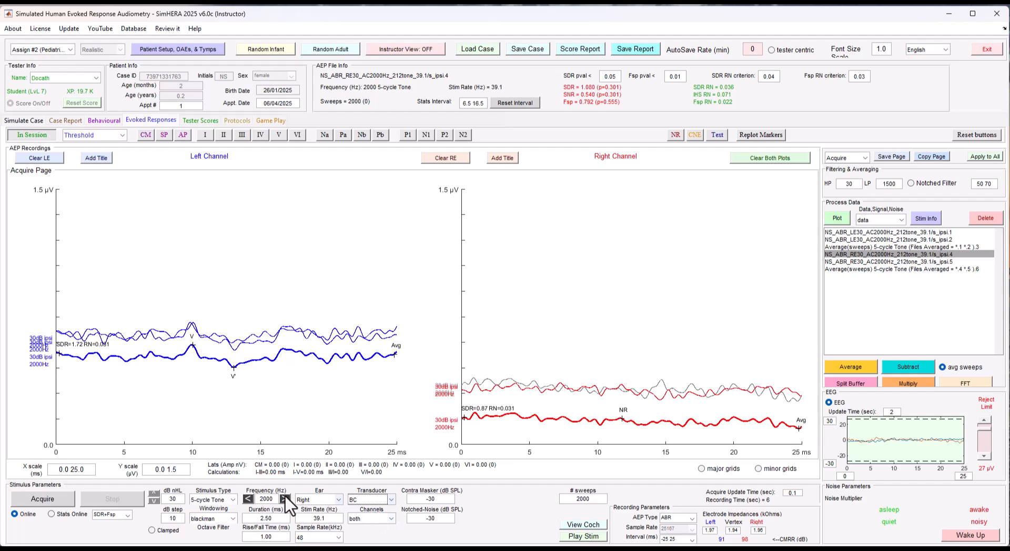
click(43, 500)
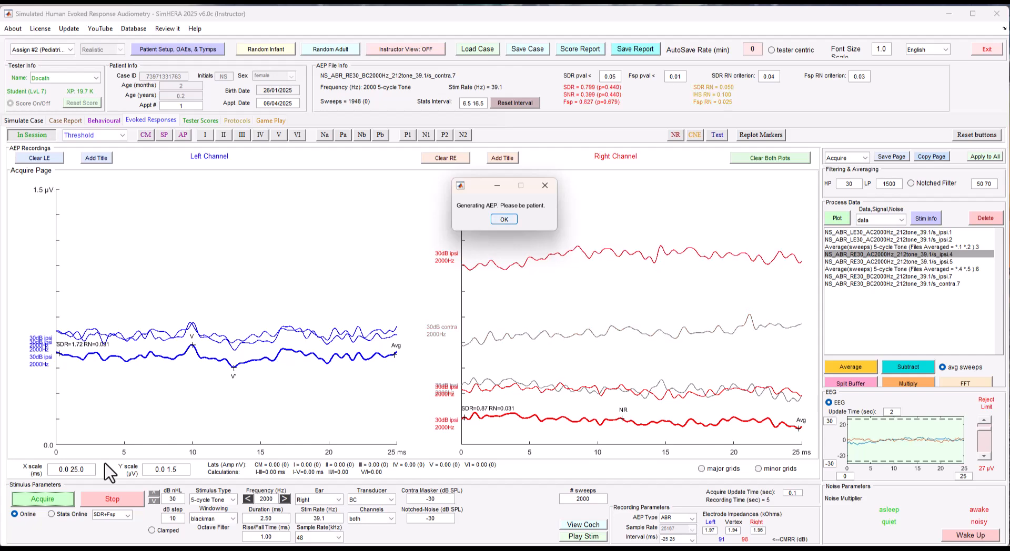
click(50, 502)
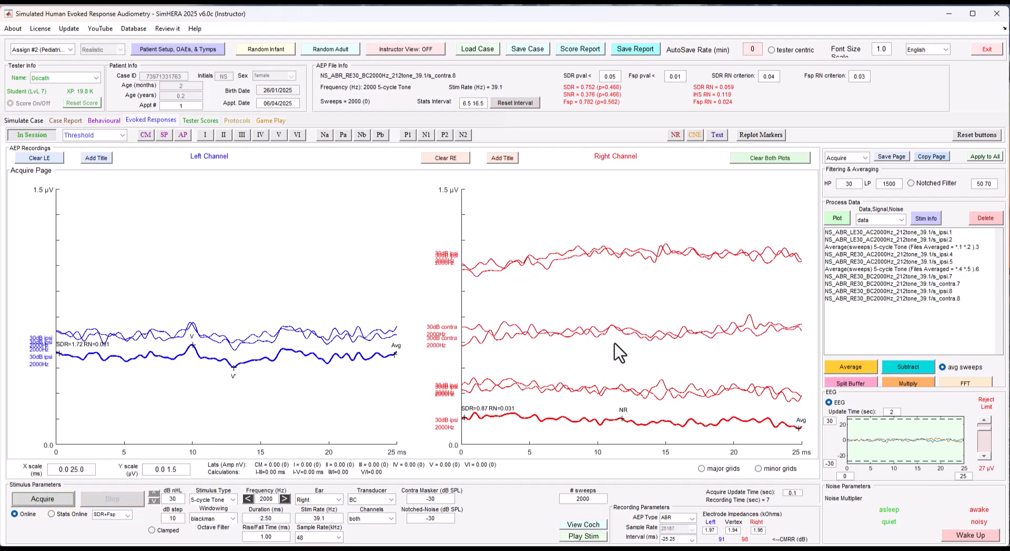
Average the two right-ear bone-conduction ipsi recordings together, and the two contra recordings together
click(932, 277)
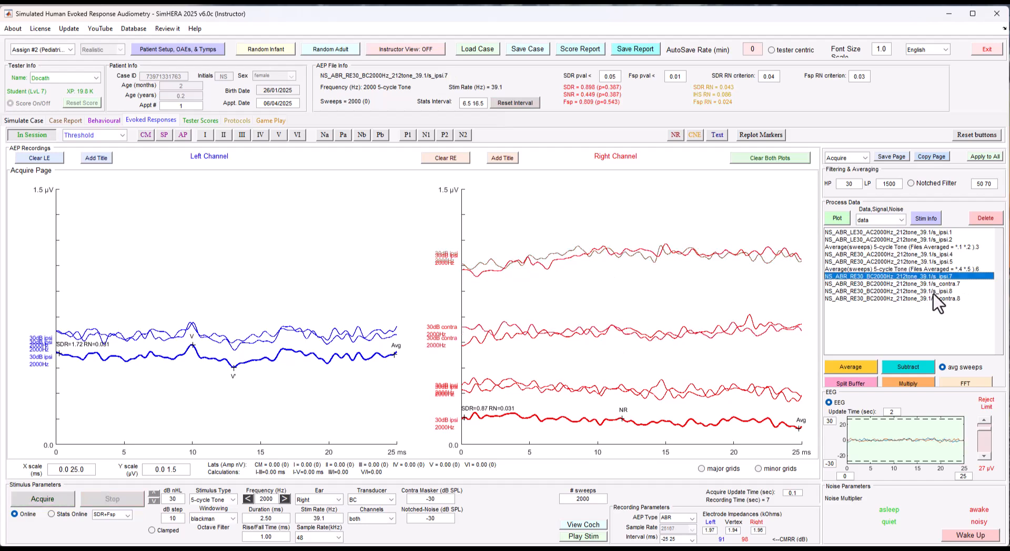
shift+click(934, 298)
click(863, 364)
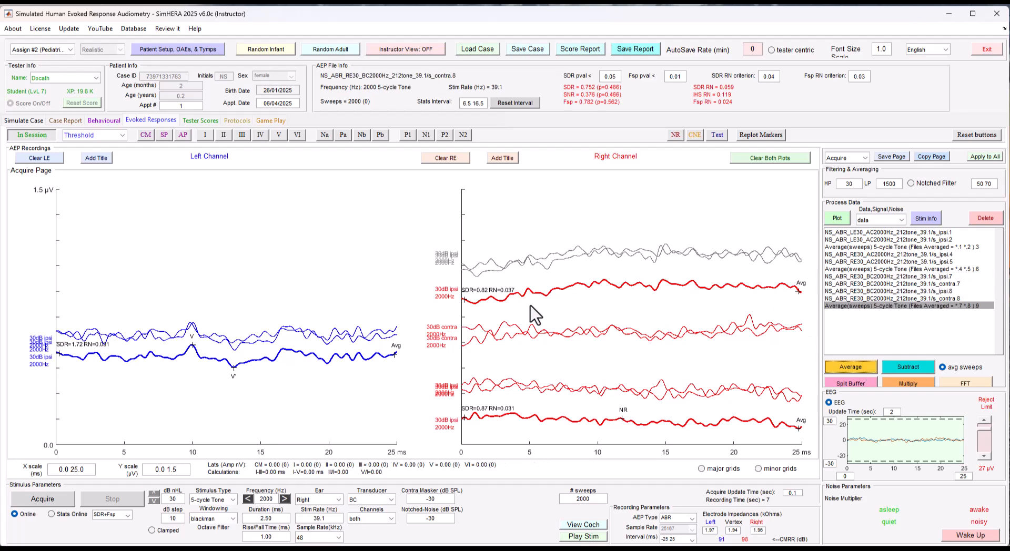
click(936, 284)
ctrl+click(942, 298)
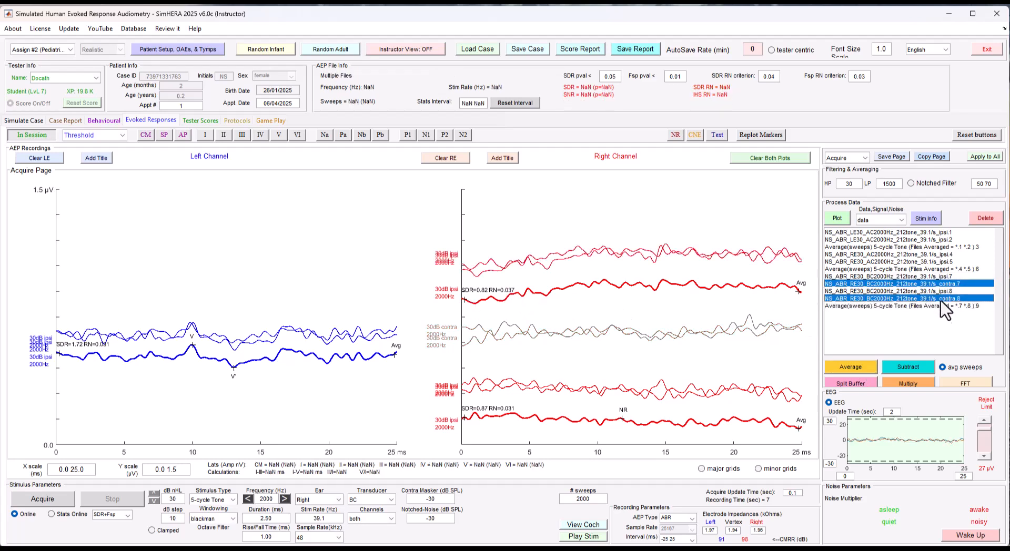
click(860, 362)
Move the contra average down beside its replicates and mark both 30 dB bone-conduction averages as no response (NR)
drag(637, 221, 658, 327)
click(647, 288)
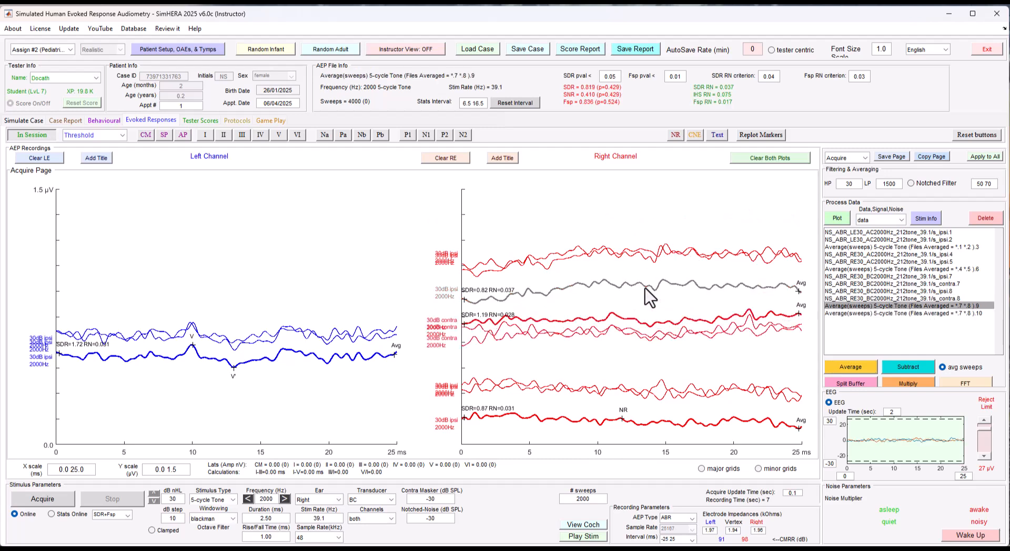
click(611, 284)
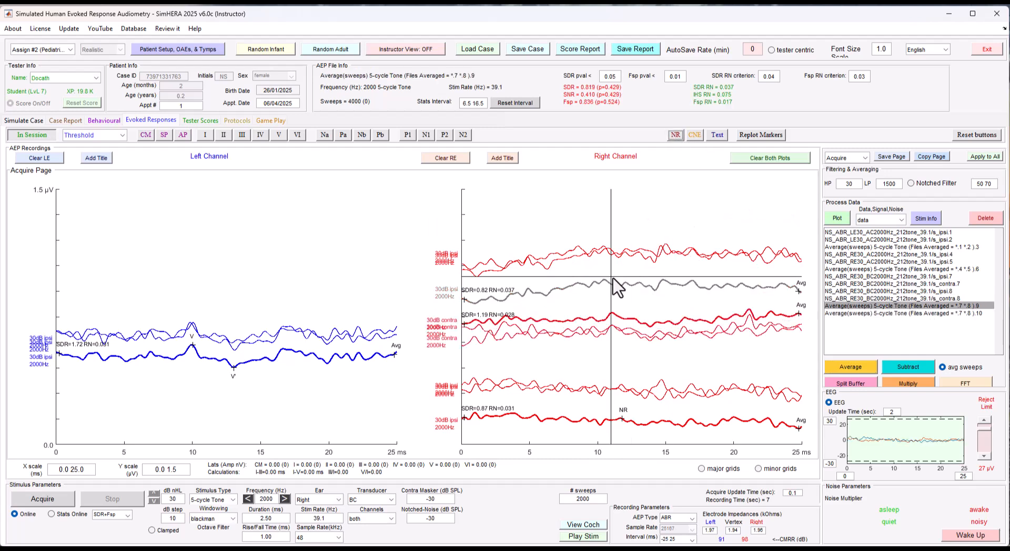
click(621, 317)
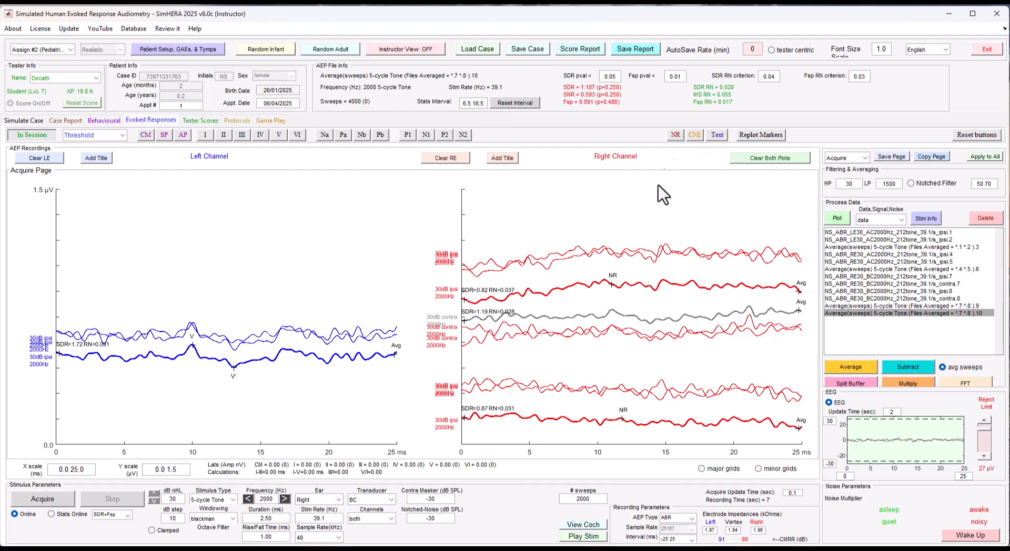
click(675, 135)
click(628, 315)
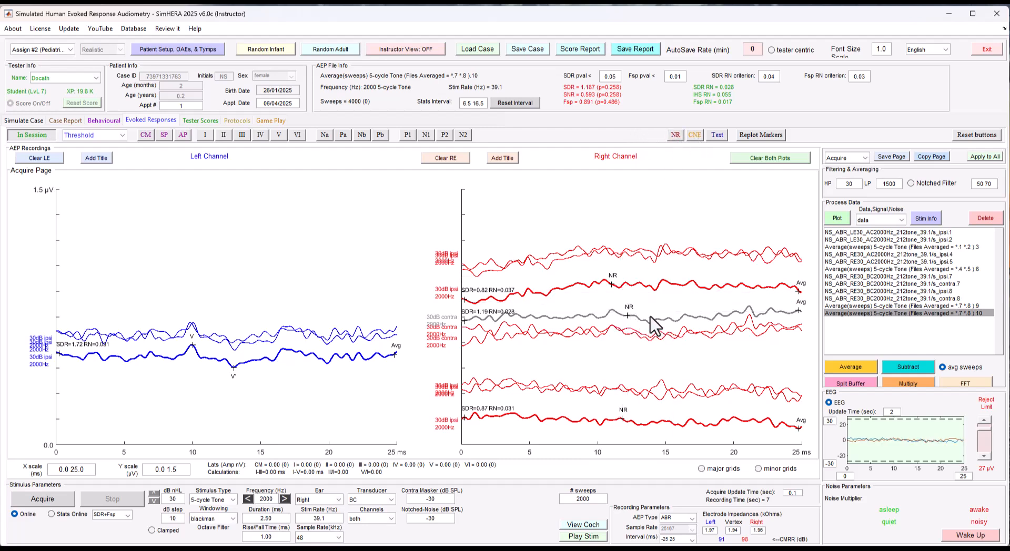
drag(637, 315, 639, 319)
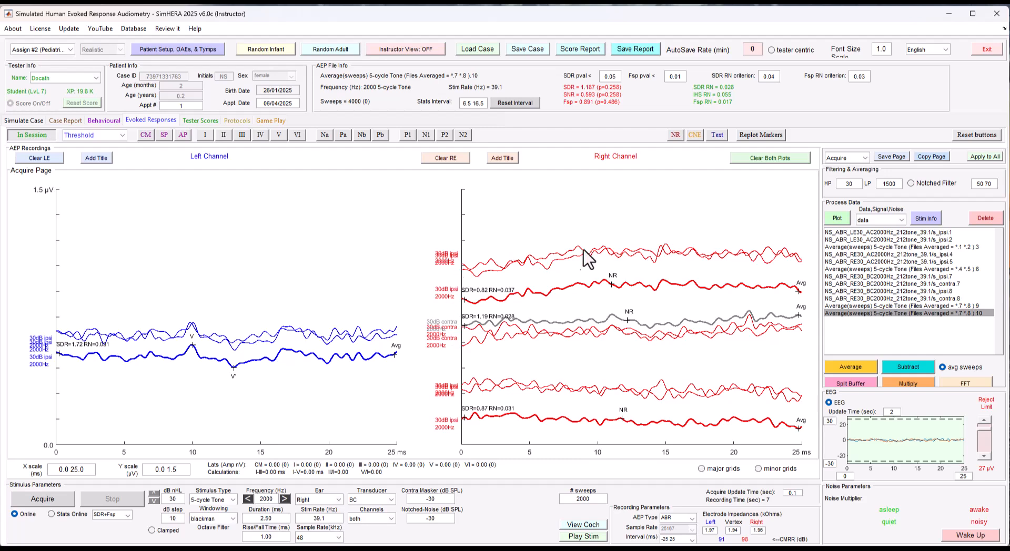
Clear both plots and acquire two right-ear bone-conduction recordings on both channels at 60 dB nHL and 2000 Hz
click(772, 159)
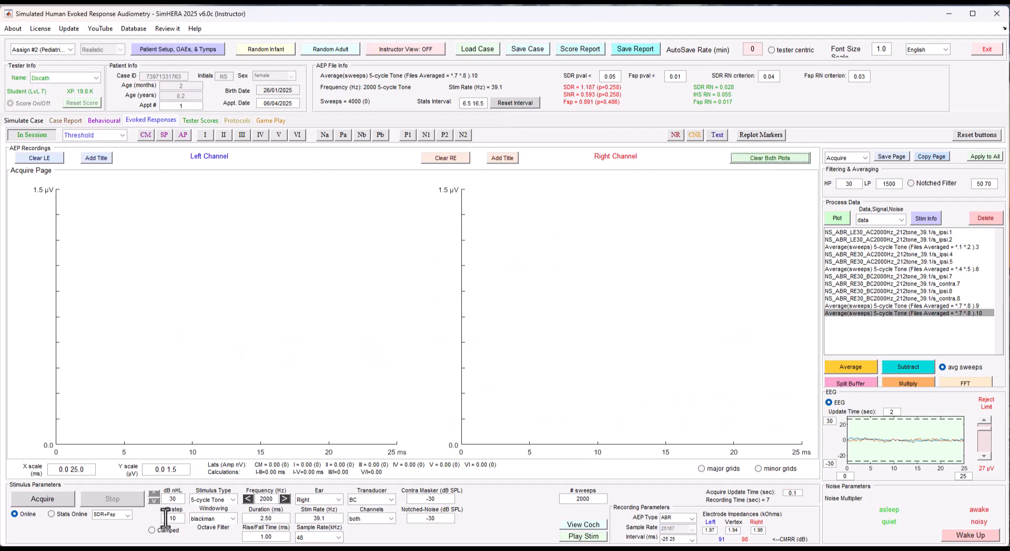
click(154, 494)
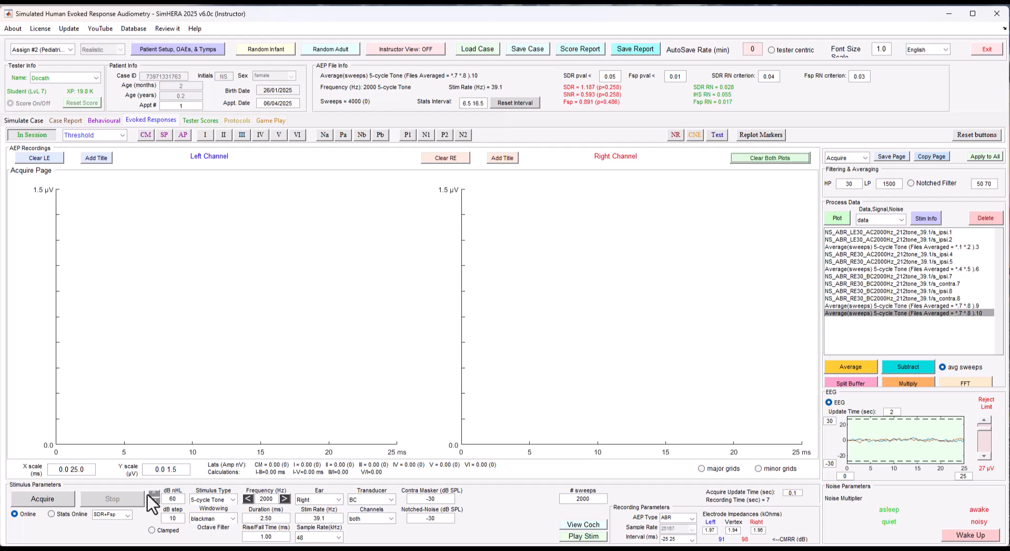
click(60, 501)
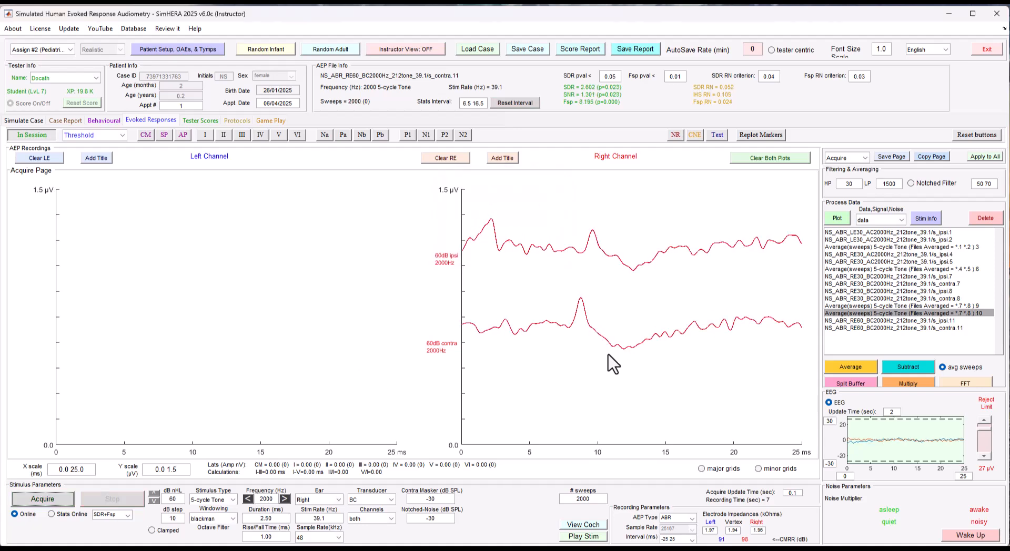
click(56, 500)
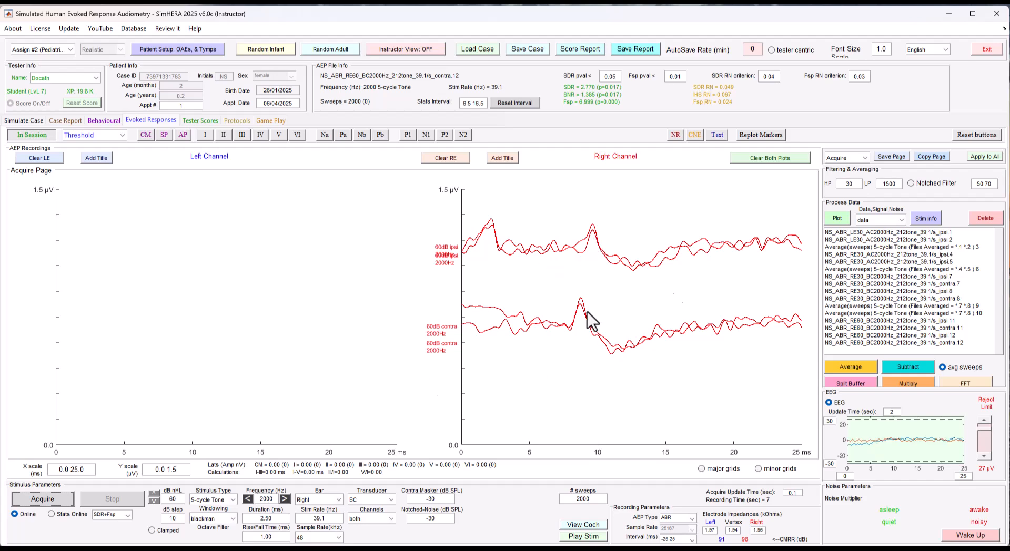
Replot the two left-ear 30 dB air-conduction recordings and their average low in the left channel plot
drag(894, 232, 898, 249)
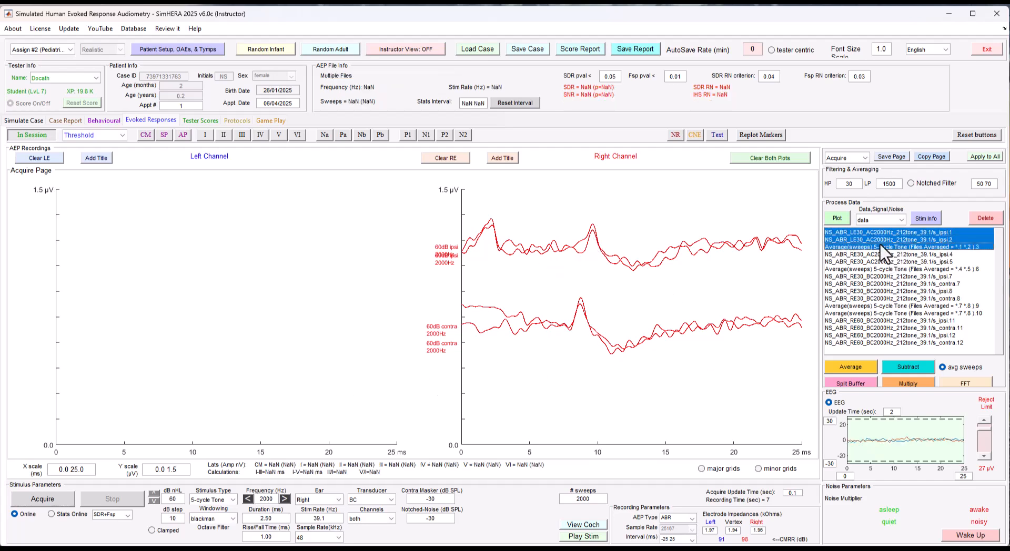
click(835, 219)
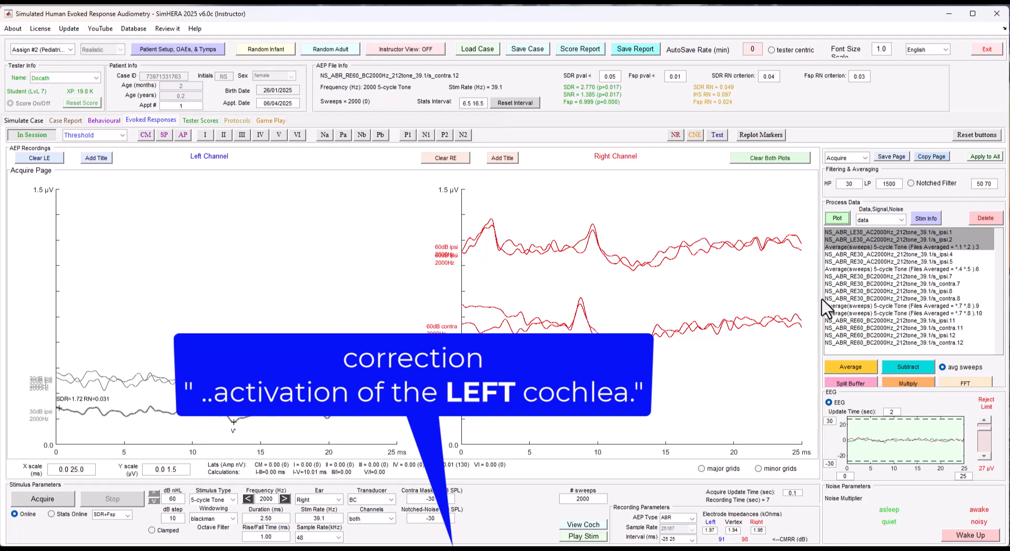
Average the 60 dB ipsi pair and the 60 dB contra pair separately, and place the contra average just above its replicates
click(932, 320)
ctrl+click(934, 335)
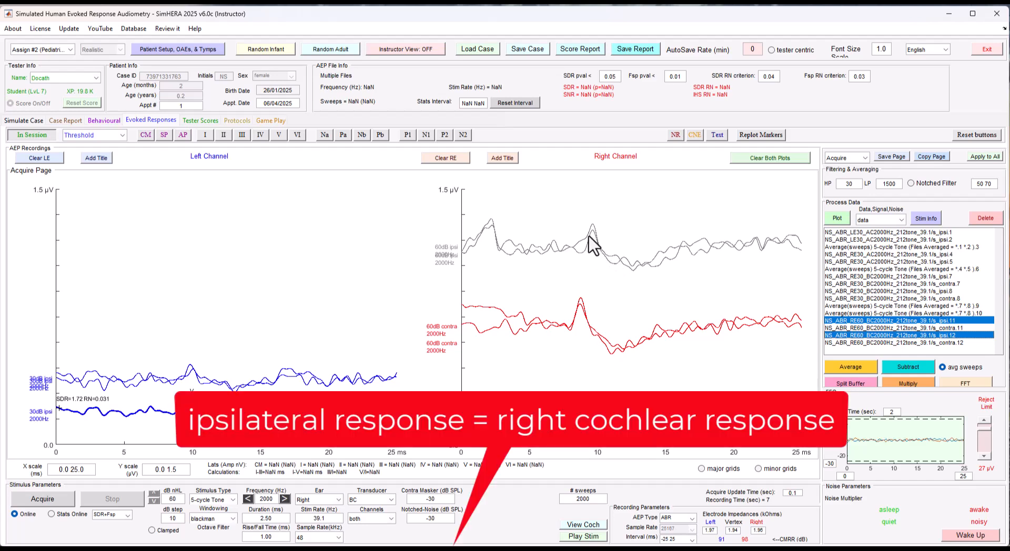
click(858, 368)
click(892, 329)
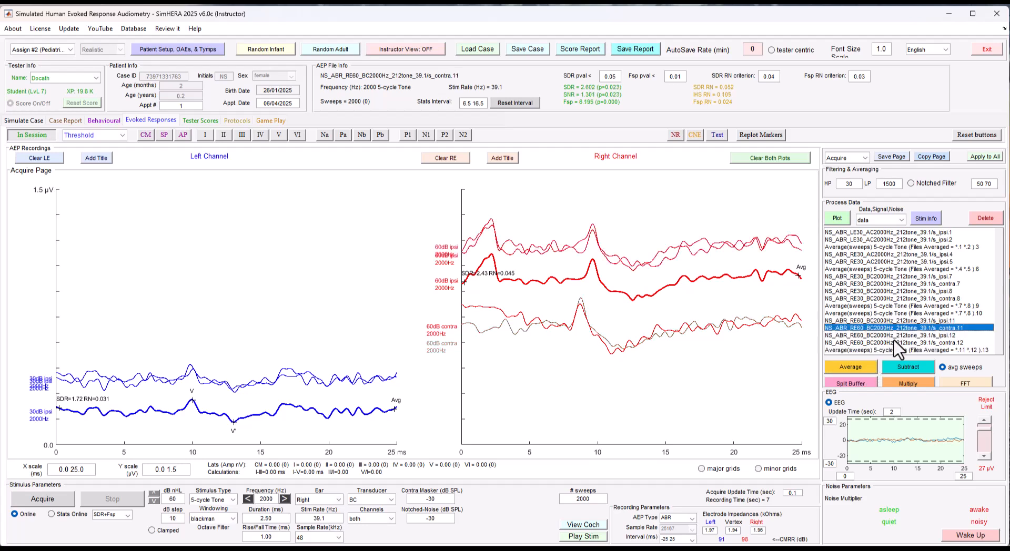
ctrl+click(895, 342)
click(868, 366)
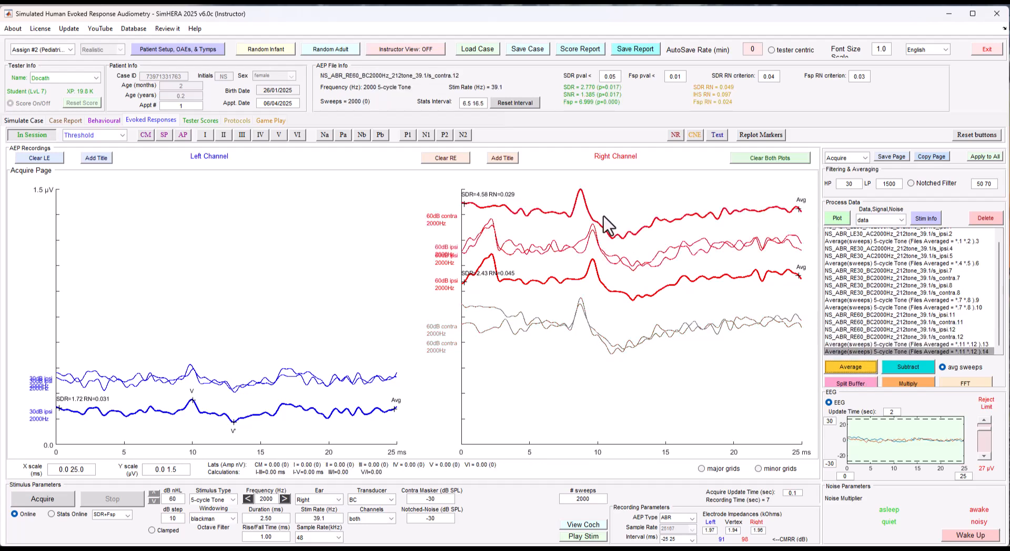
drag(590, 213, 599, 319)
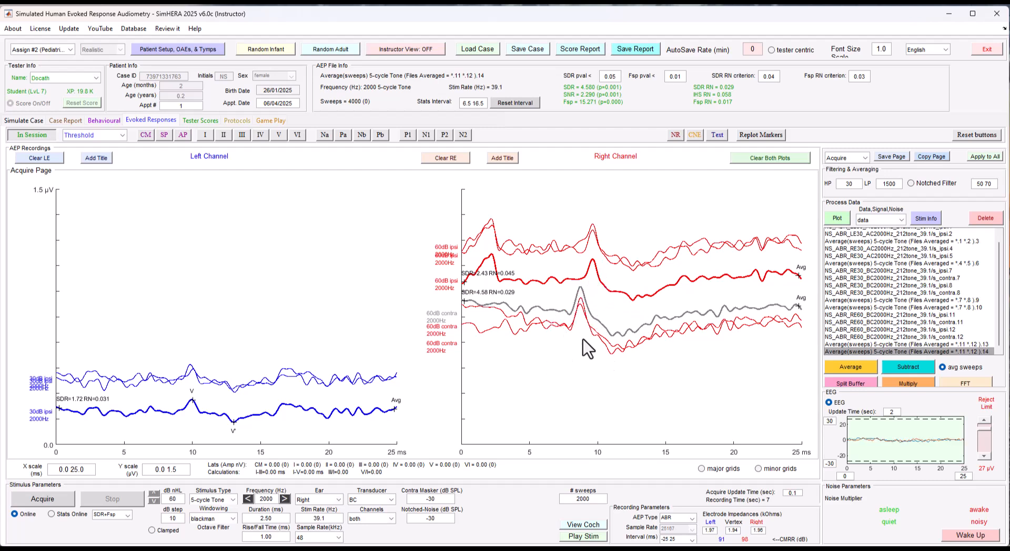
Set the contra masker to 85 dB SPL and replot the 60 dB bone-conduction recordings and averages lower in the right channel
drag(440, 499, 419, 496)
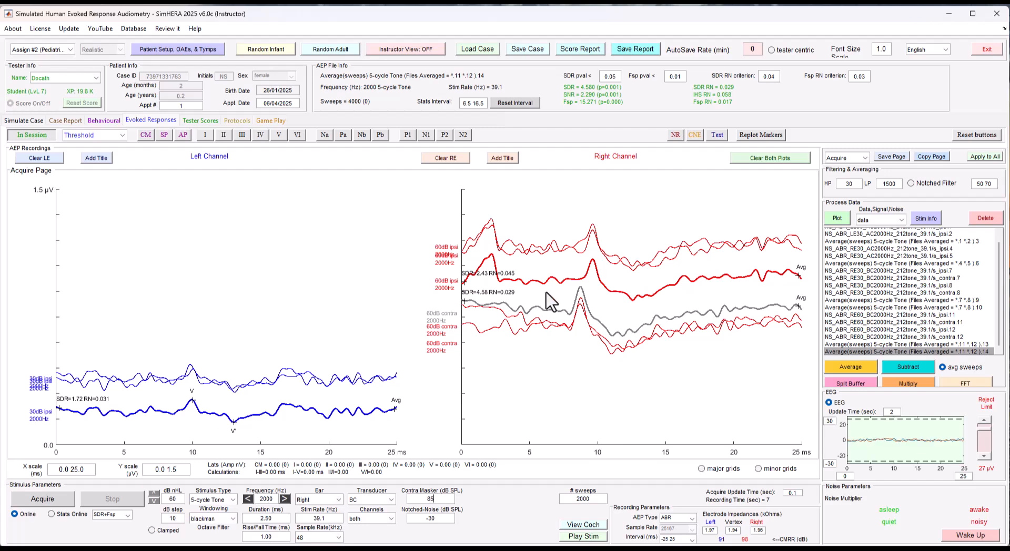
drag(894, 315, 898, 351)
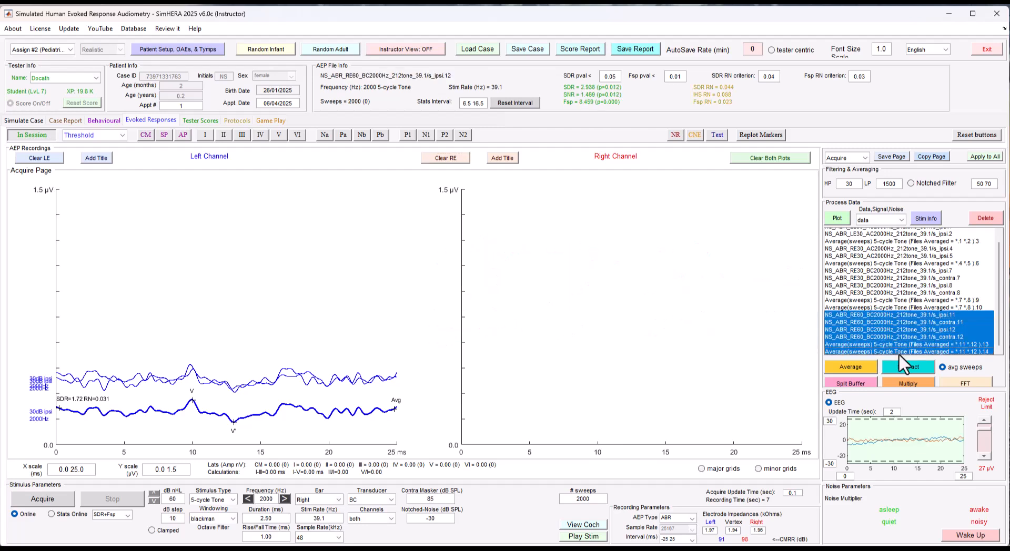
click(837, 218)
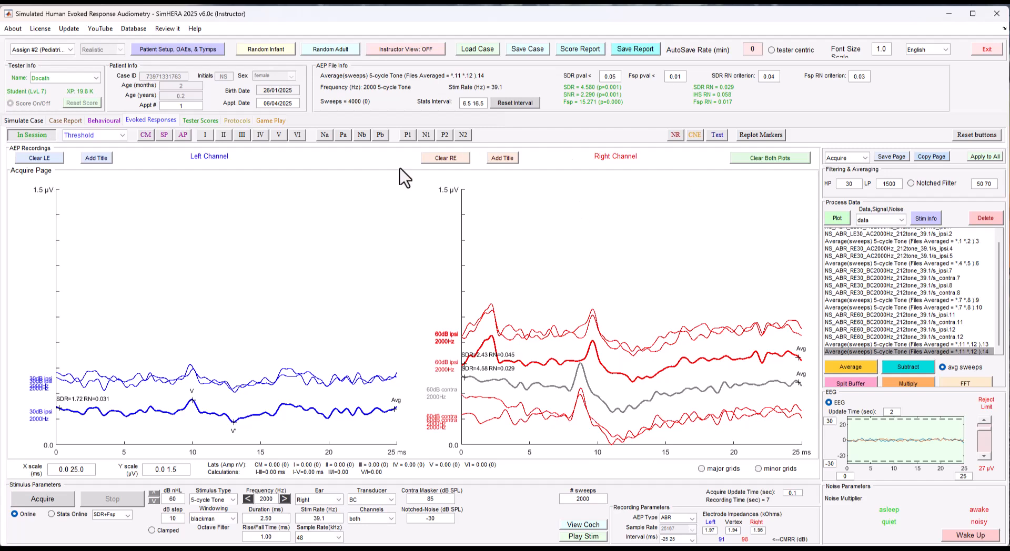
Mark wave V on the 60 dB contra and ipsi averages, and move the ipsi replicates up clear of them
click(279, 135)
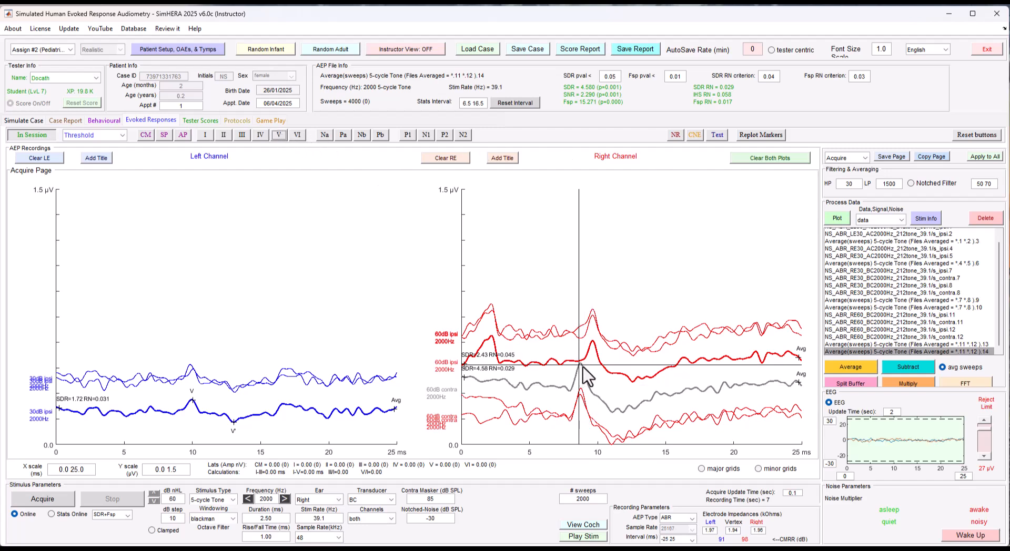
click(581, 364)
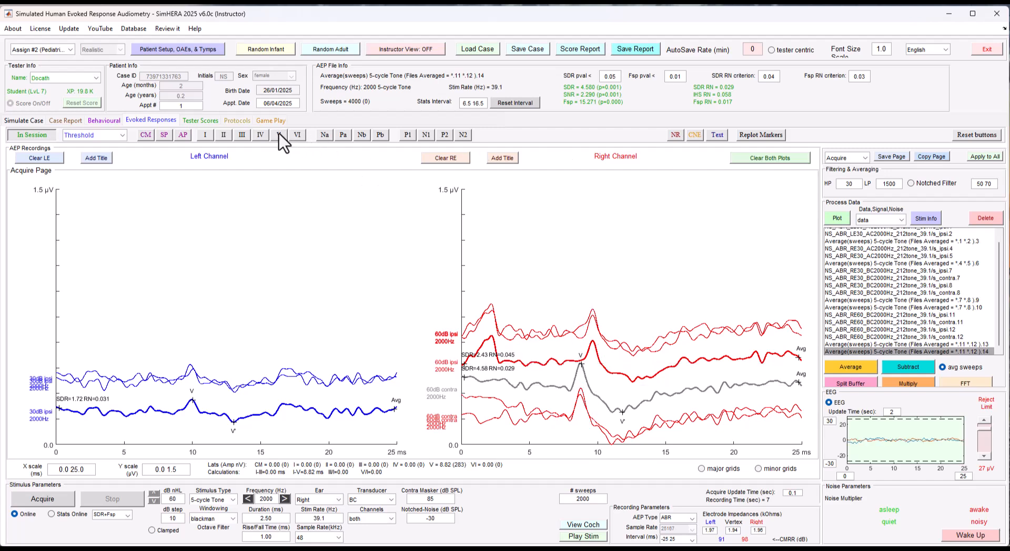
click(600, 350)
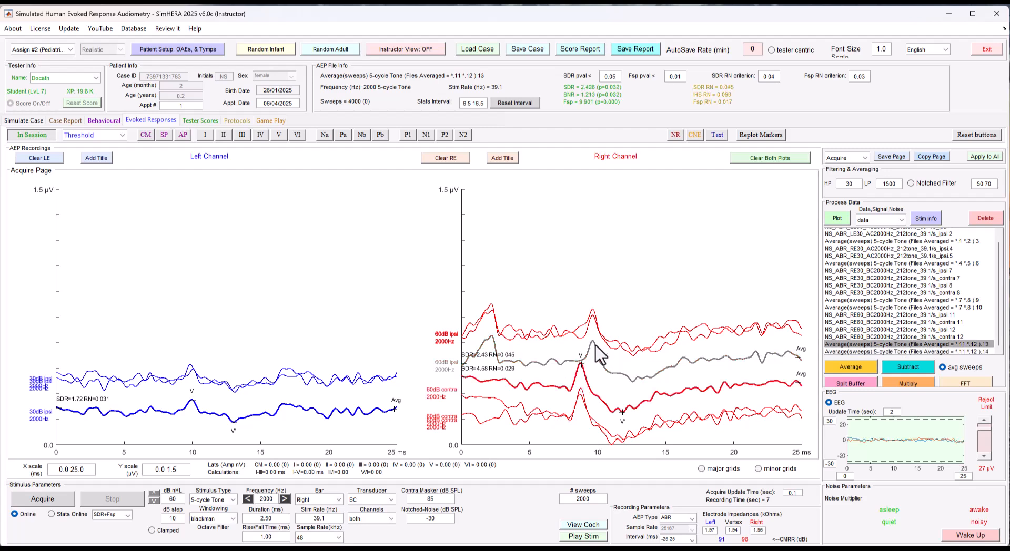
click(279, 135)
click(593, 340)
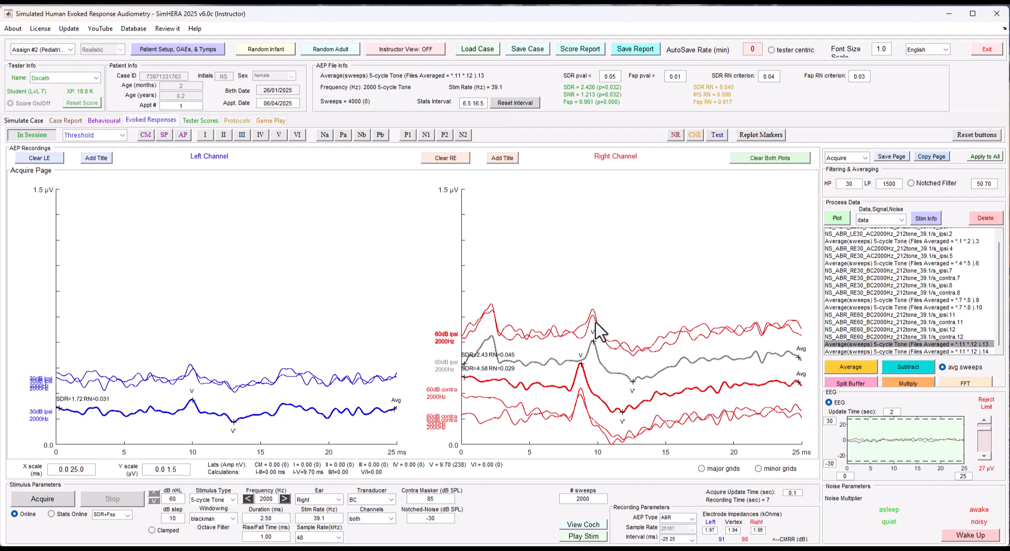
click(594, 314)
click(595, 320)
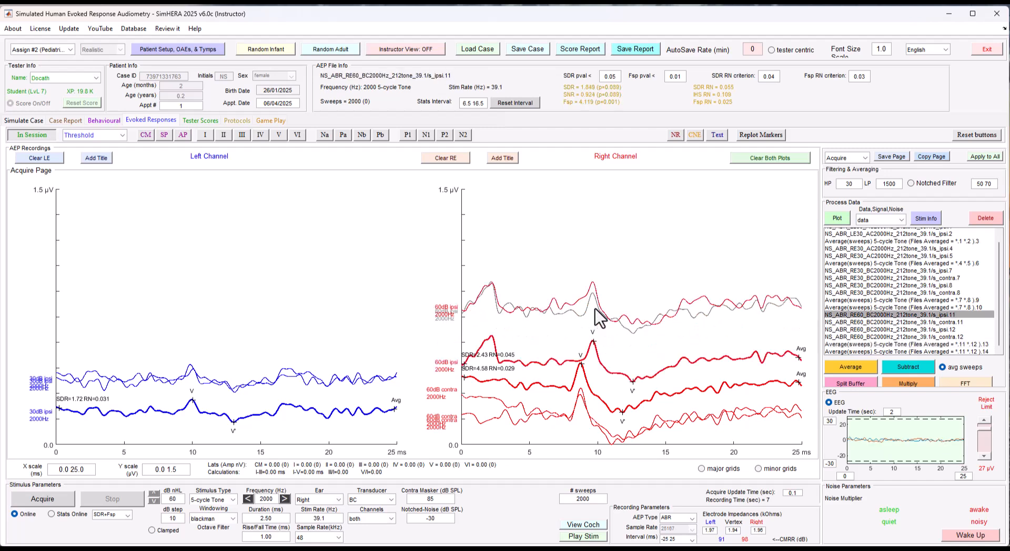
Show latency and amplitude on the wave V markers of both 60 dB averages, and shift the contra V marker to 8.78 ms
right_click(593, 333)
click(622, 350)
right_click(580, 357)
click(596, 373)
click(571, 358)
drag(570, 355, 574, 346)
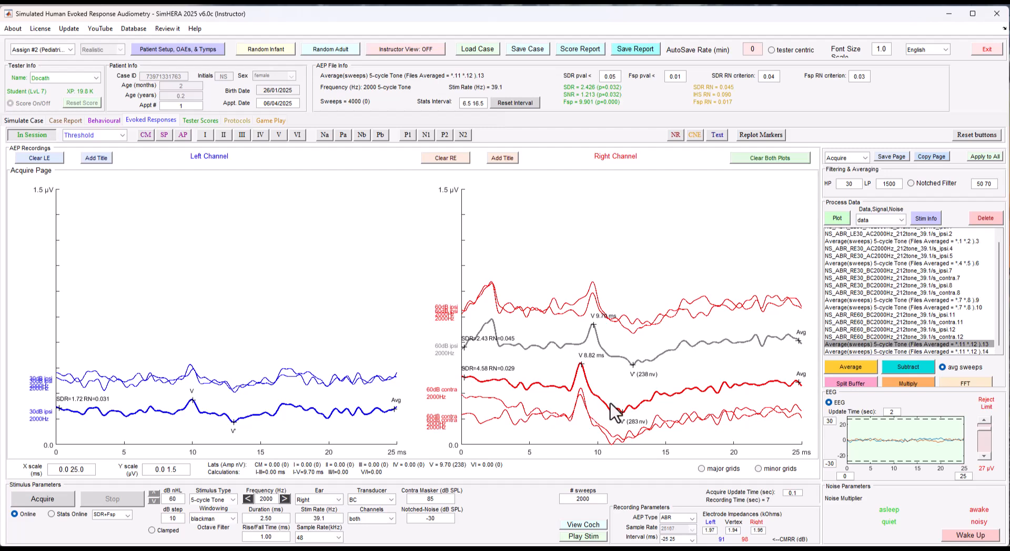
click(583, 364)
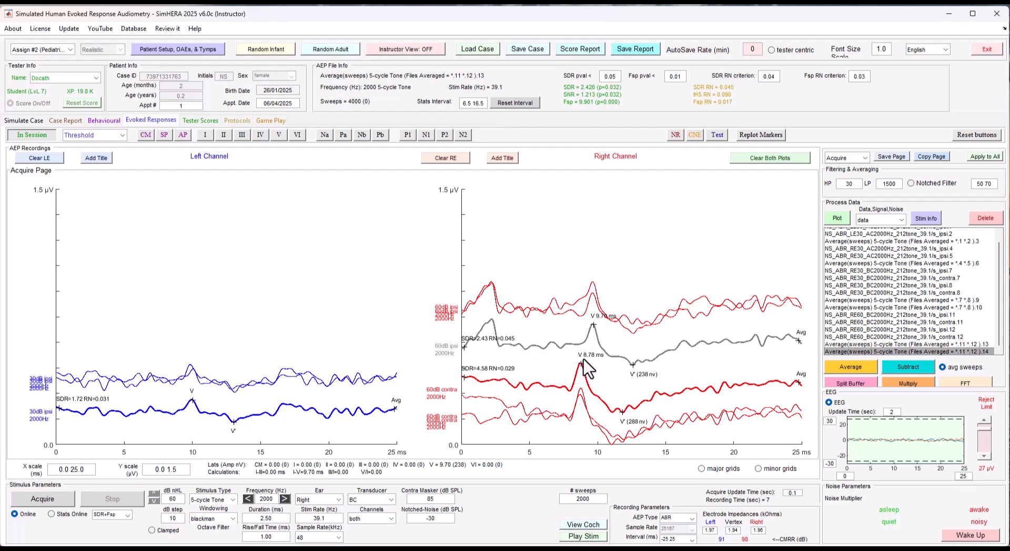
drag(581, 352, 584, 355)
Overlay the contra average on the ipsi average to compare their wave V latencies and amplitudes, and separate the traces again
mouse_move(590, 388)
mouse_down()
mouse_move(592, 350)
mouse_move(579, 321)
mouse_up()
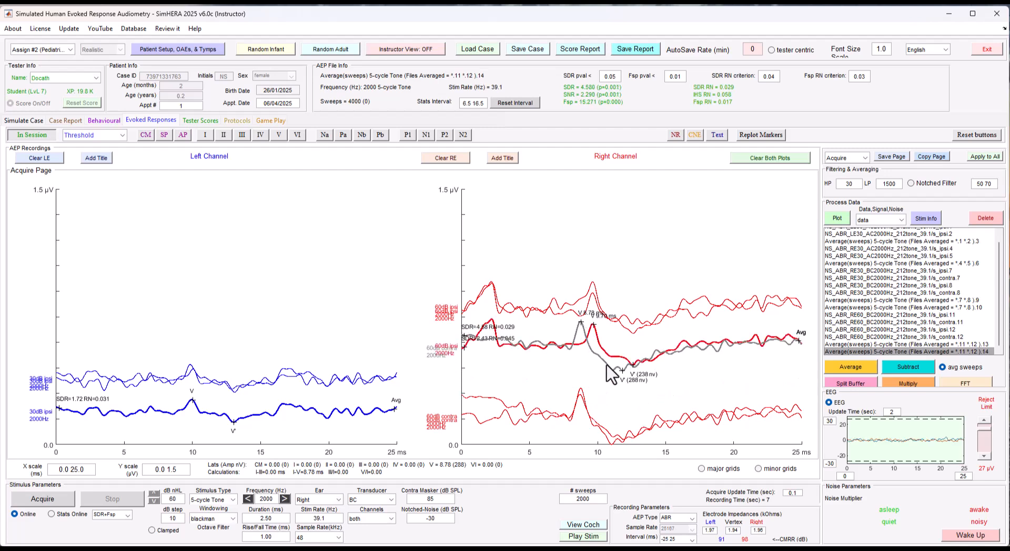
drag(607, 366, 612, 390)
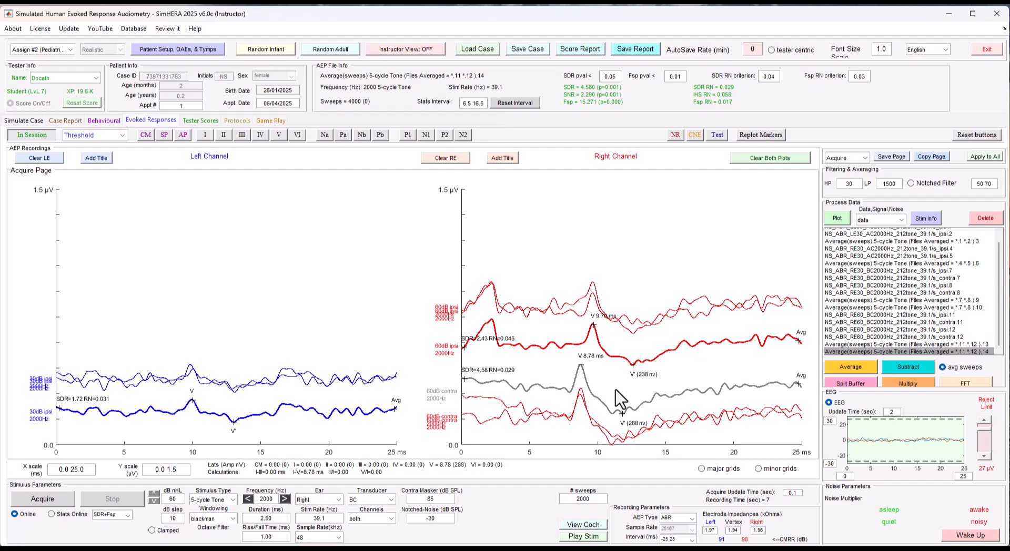
click(598, 339)
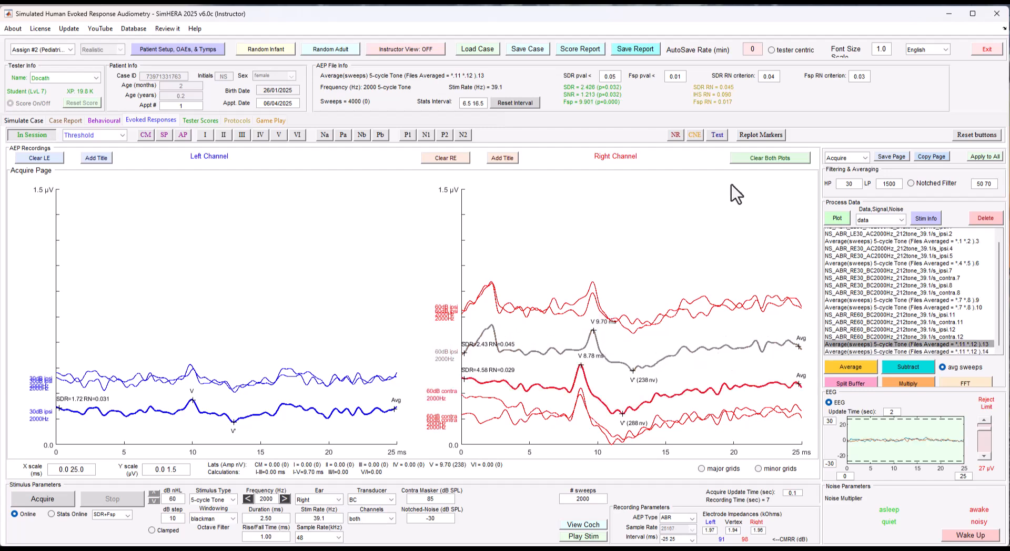
Add a text marker reading "unmasked" near the end of the 60 dB ipsi average
click(717, 135)
text(n)
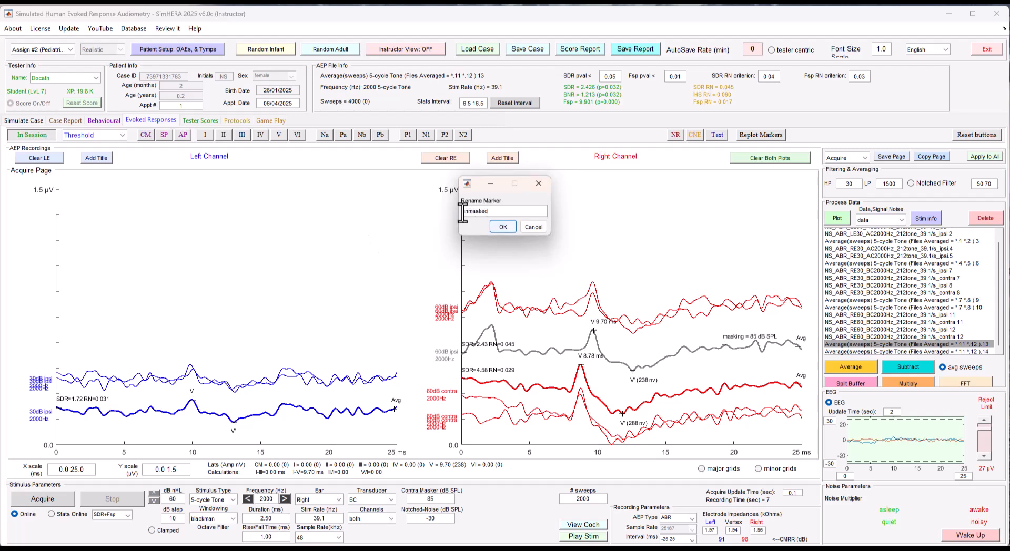
text(masked)
key(Return)
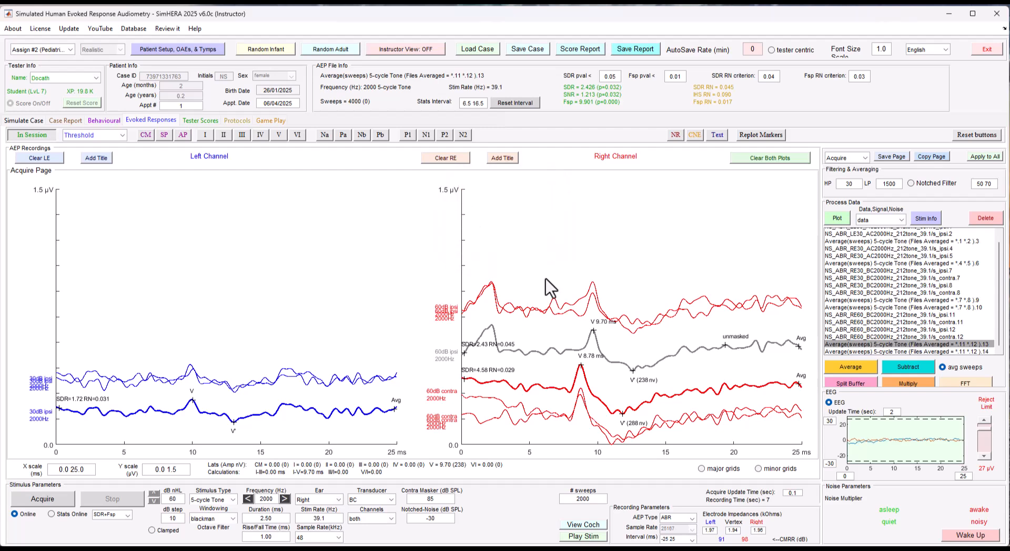
drag(713, 350, 712, 348)
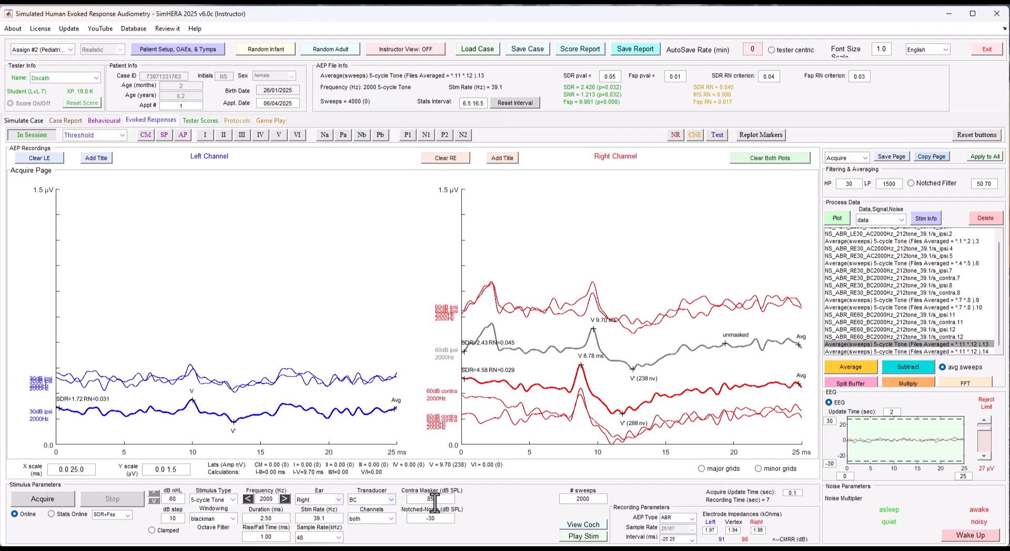
Acquire two right-ear 60 dB bone-conduction recordings with 85 dB SPL contra masking, and move the unmasked ipsi replicates down onto their average
click(66, 499)
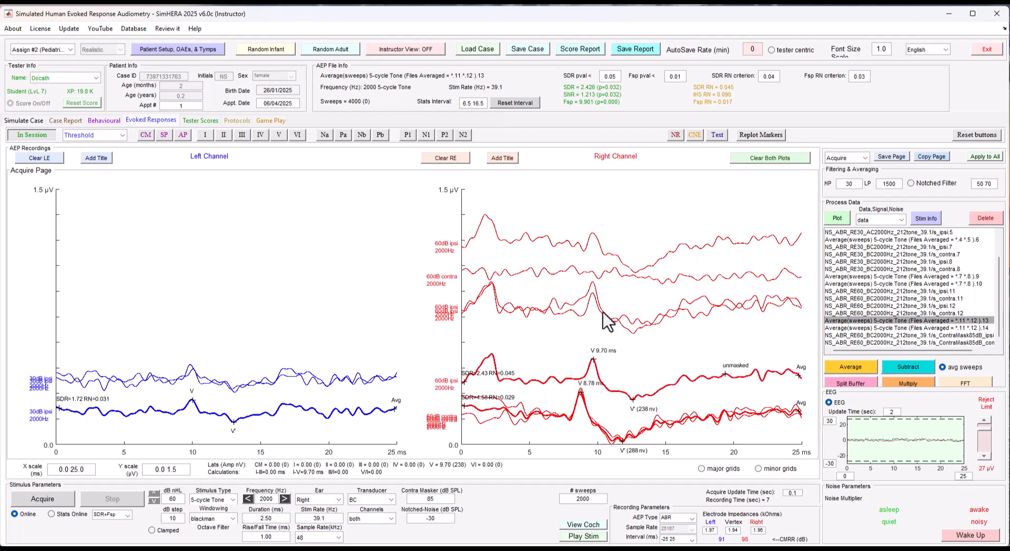
drag(601, 311, 605, 376)
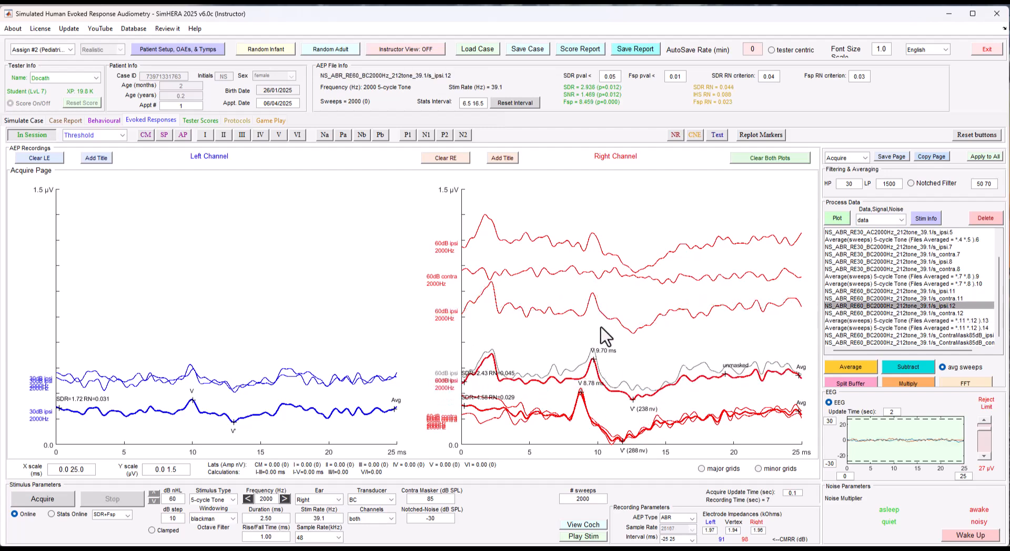
drag(598, 310, 606, 368)
click(589, 243)
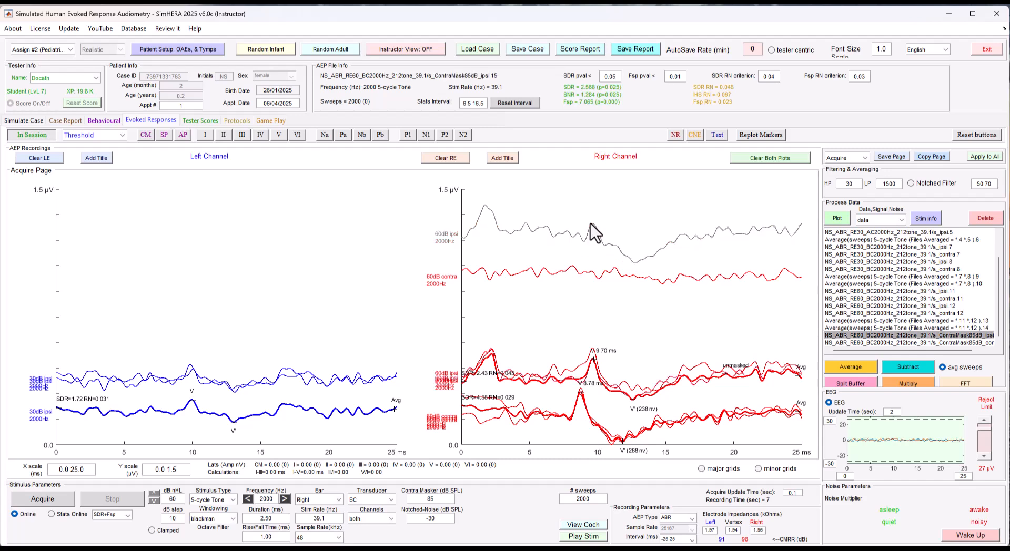
click(27, 498)
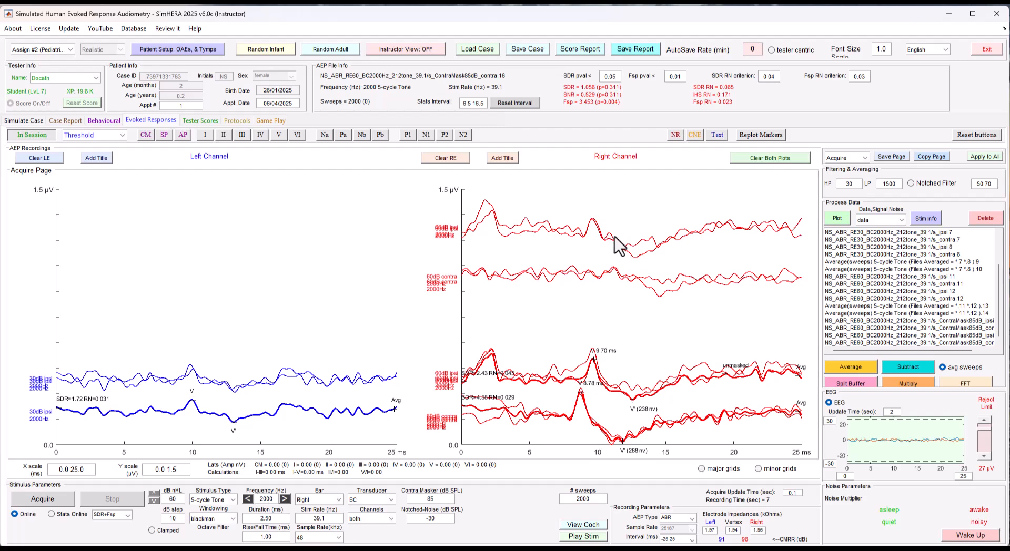
Average the two masked 60 dB ipsi recordings together, and average the two masked 60 dB contra recordings together
drag(598, 280, 599, 301)
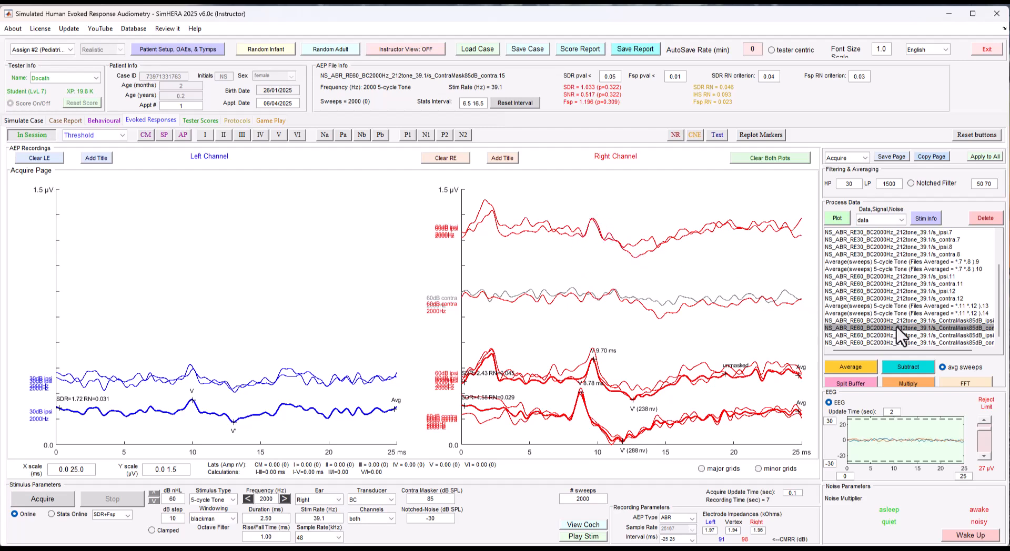
click(898, 320)
ctrl+click(900, 335)
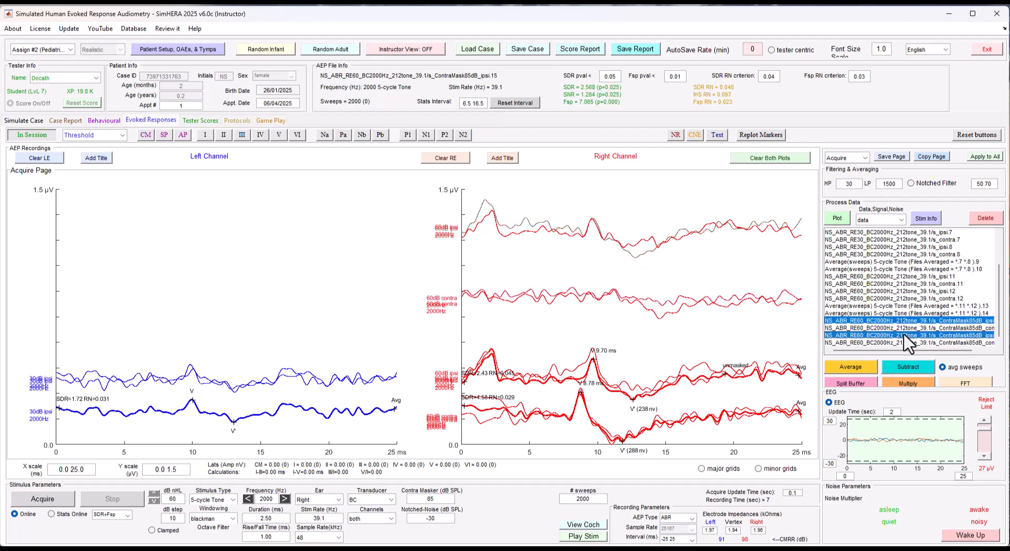
click(868, 367)
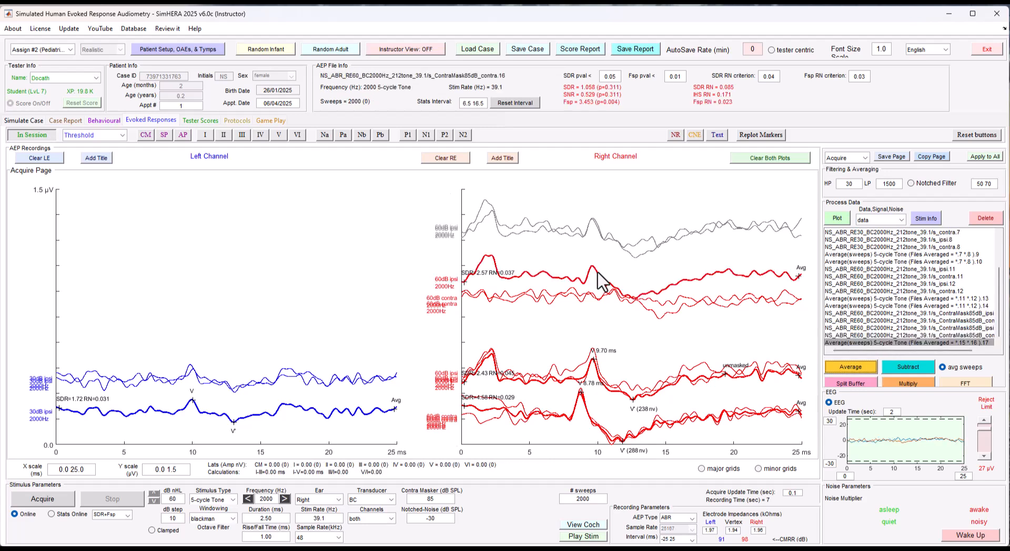
click(905, 321)
ctrl+click(913, 335)
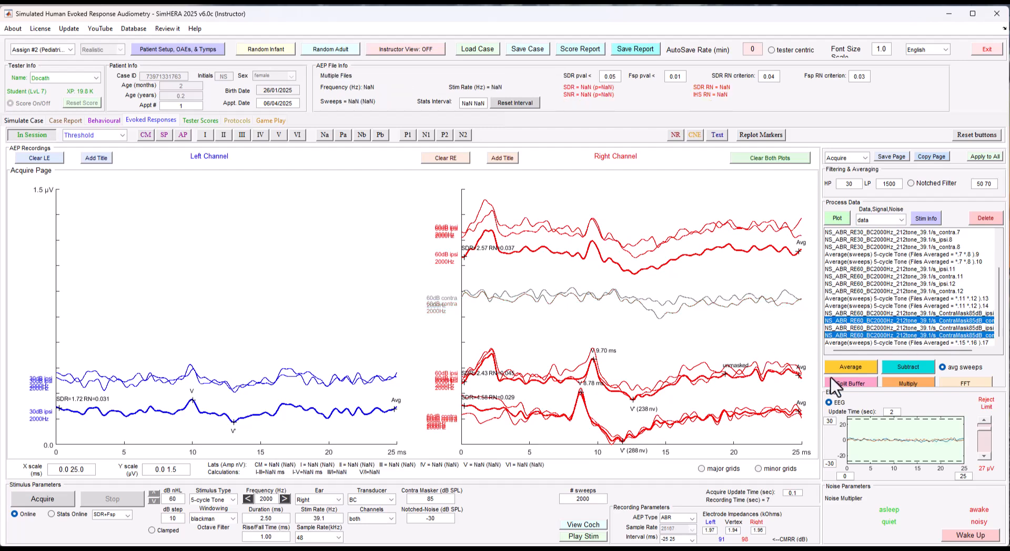
click(876, 368)
Space out the masked 60 dB ipsi and contra averages vertically, and shift the masked contra replicates down so they overlap below them
drag(624, 227, 626, 299)
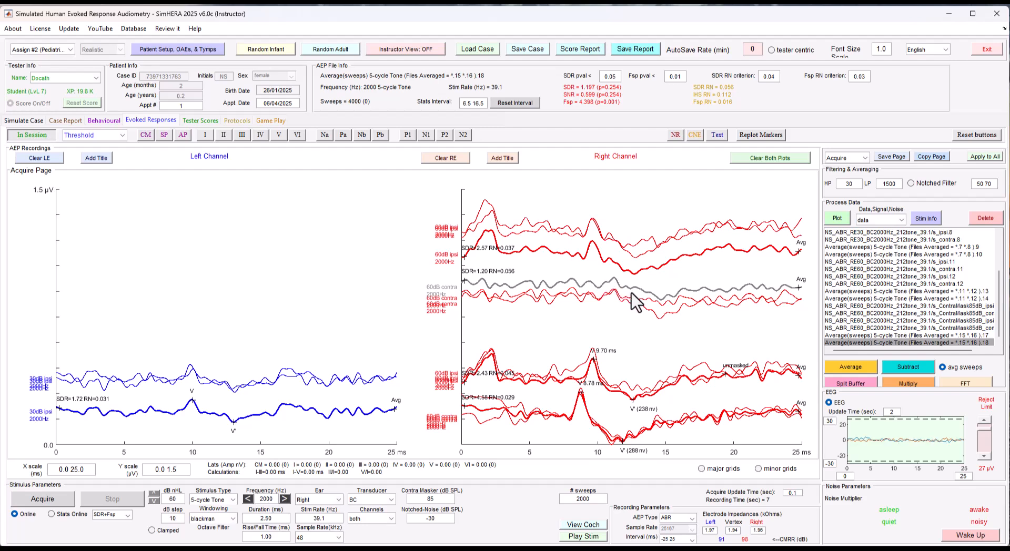
key(Up)
key(Up)
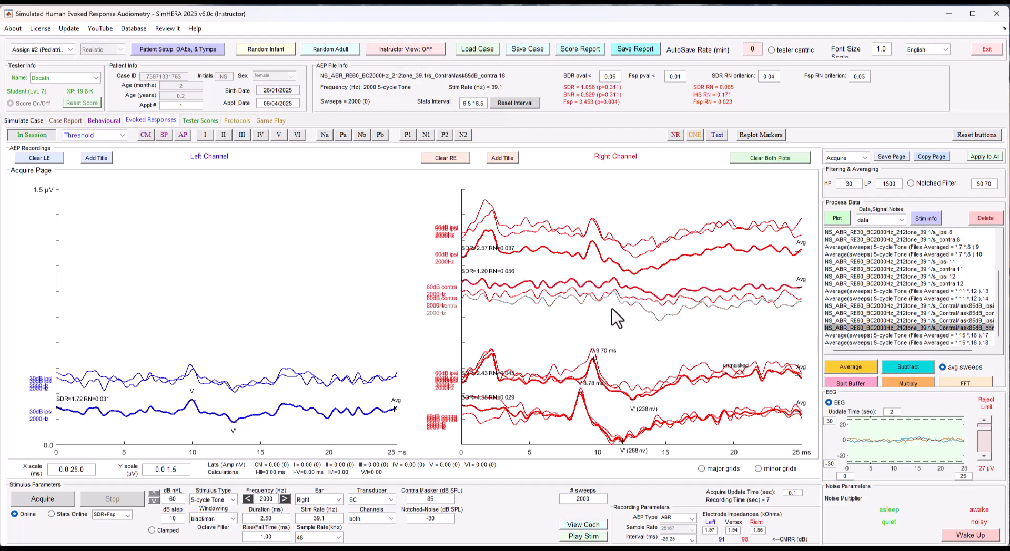
key(Up)
key(Up)
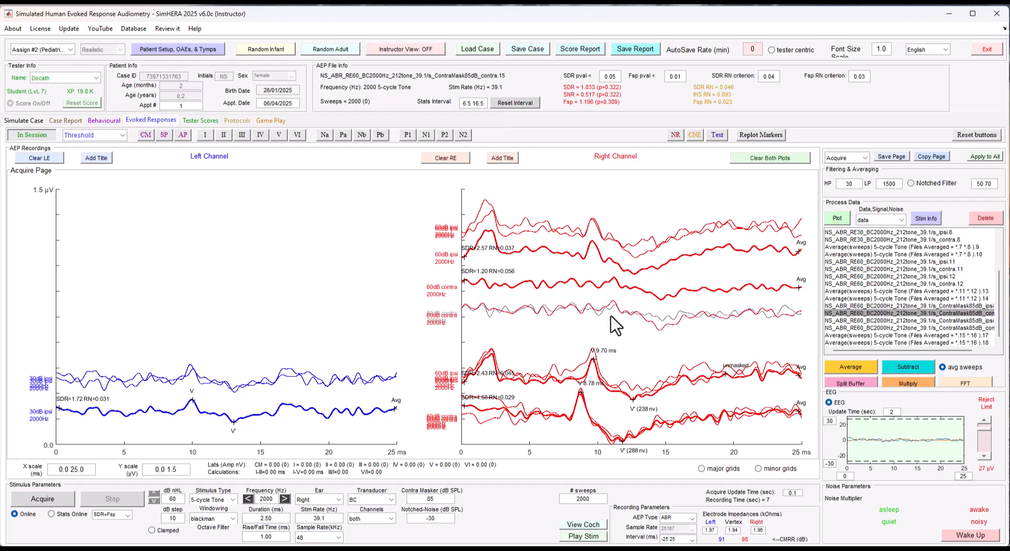
key(Down)
key(Down)
key(Down)
key(Down)
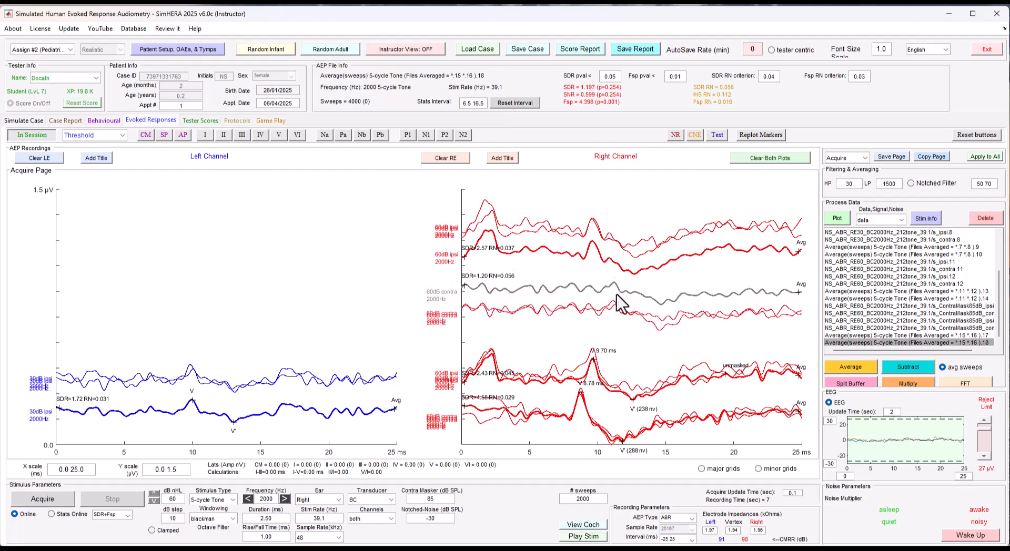
key(Up)
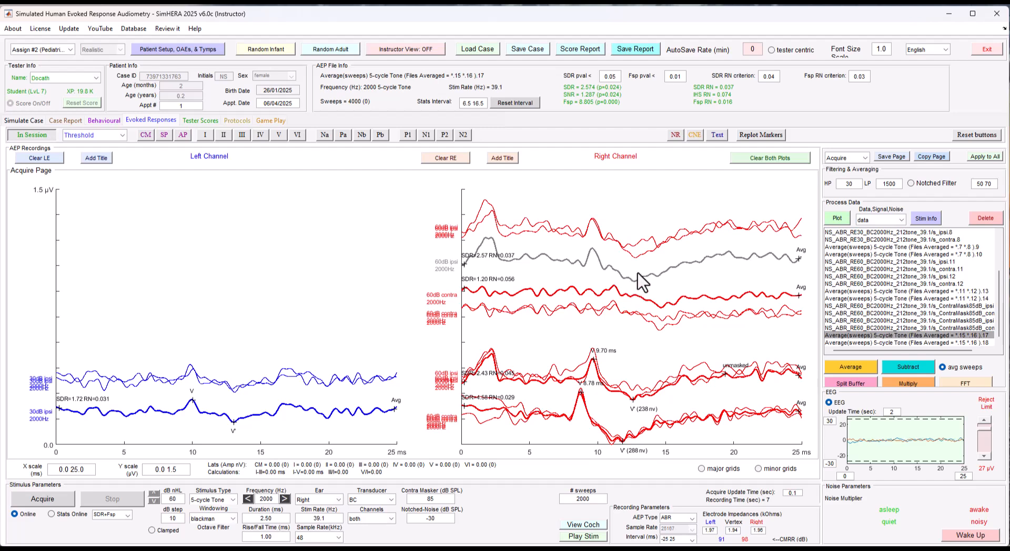
Mark wave V on the masked 60 dB ipsi average near 9.6 ms and on the masked contra average near 11.2 ms
click(281, 135)
click(594, 254)
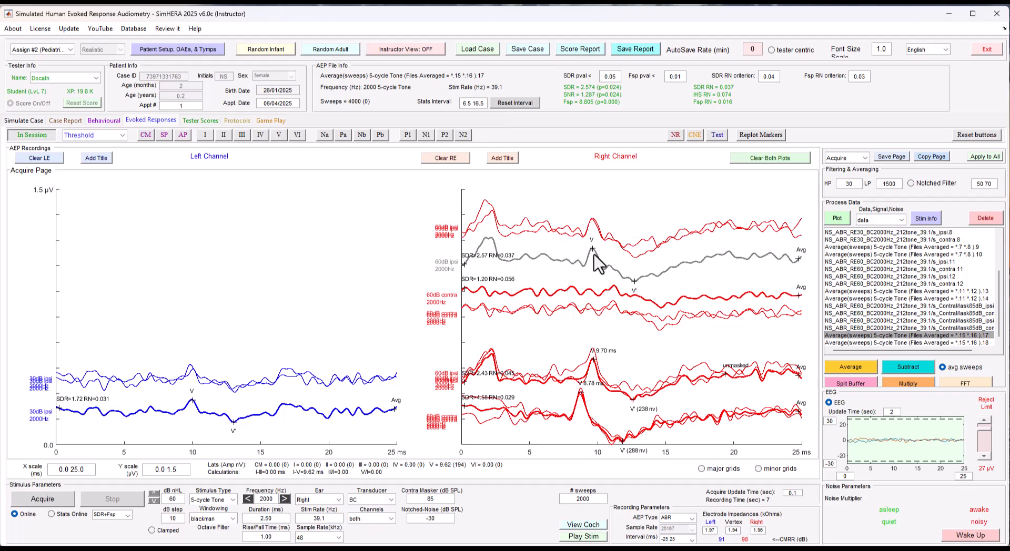
click(614, 286)
click(279, 135)
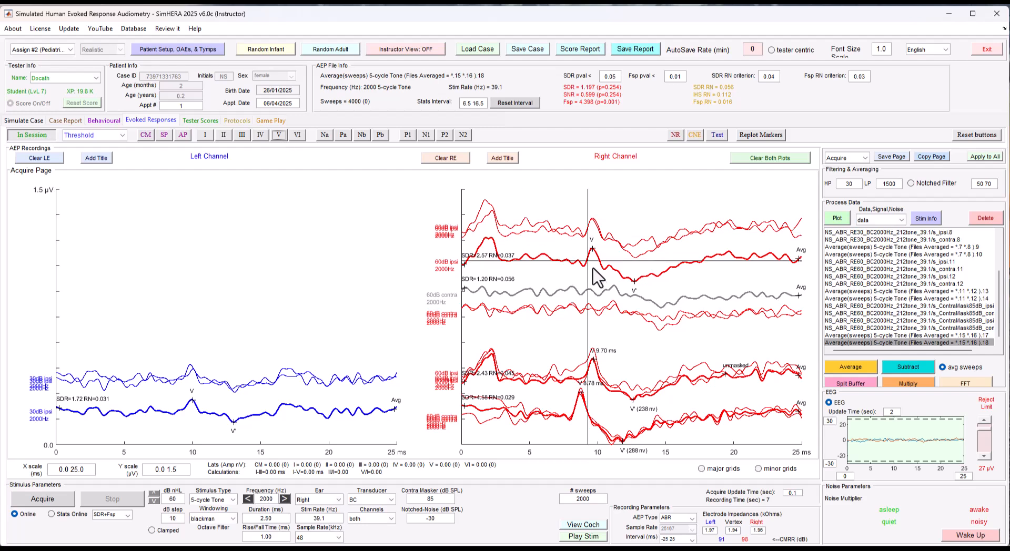
click(613, 285)
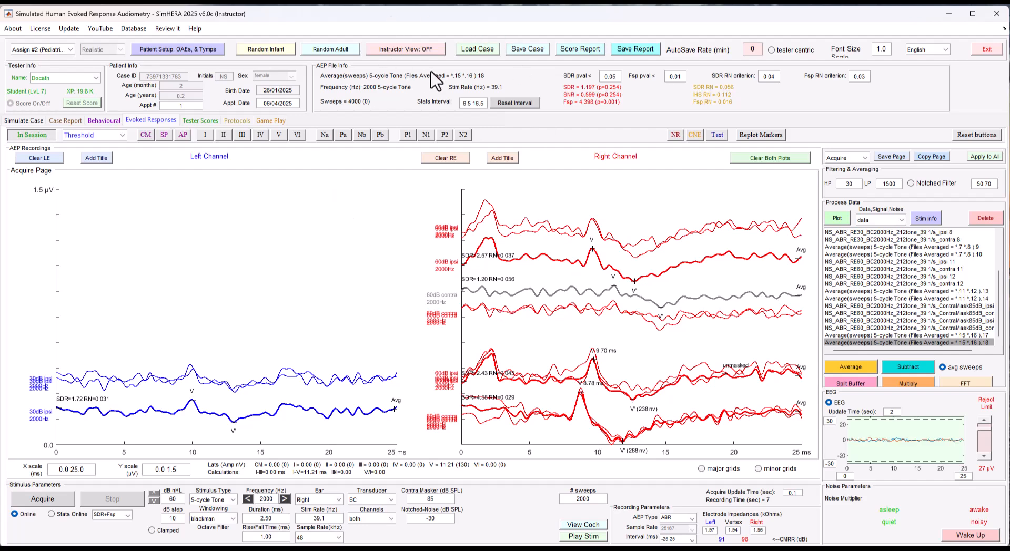
Turn on instructor view with the required password, and plot data+signal to check the masked contra average against its true signal
click(418, 51)
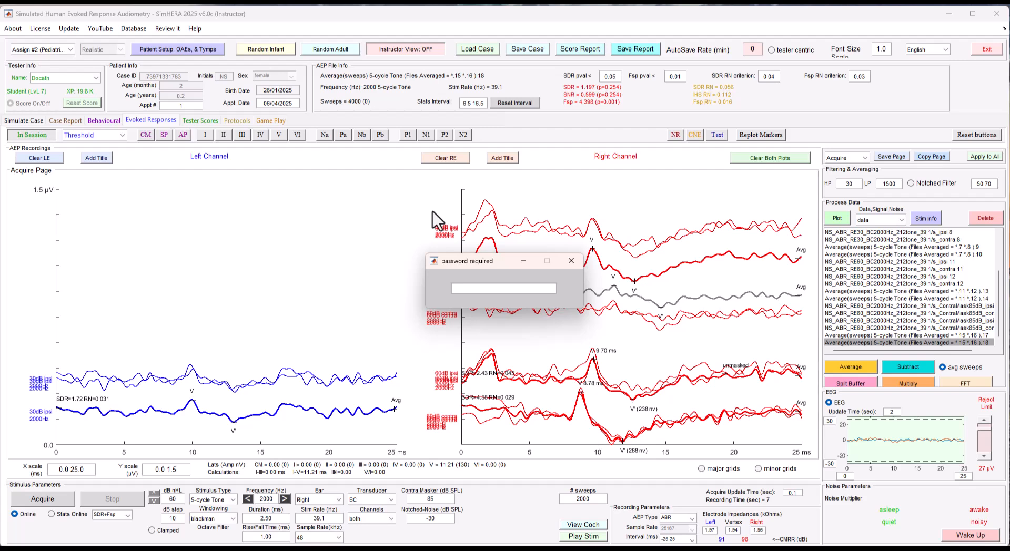
key(Return)
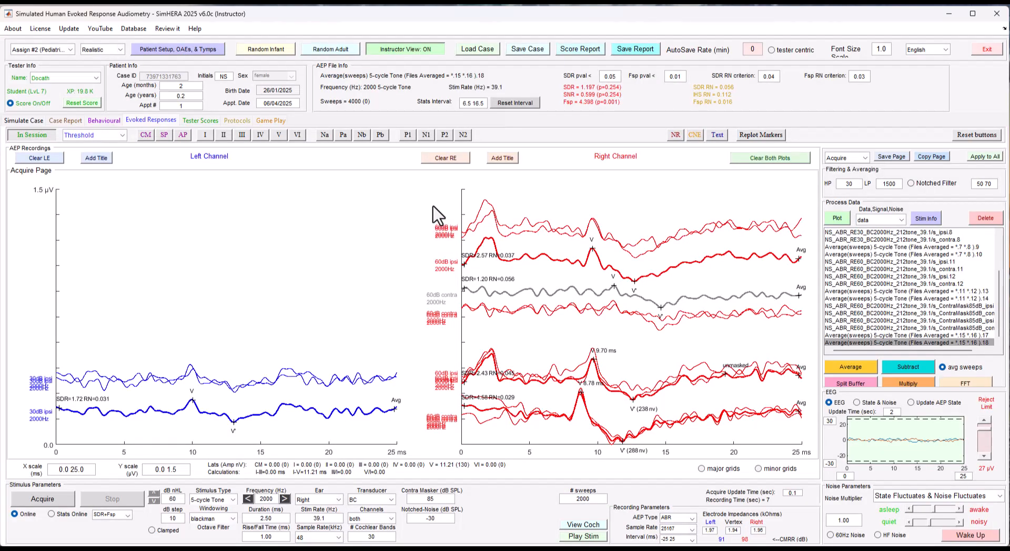
click(900, 219)
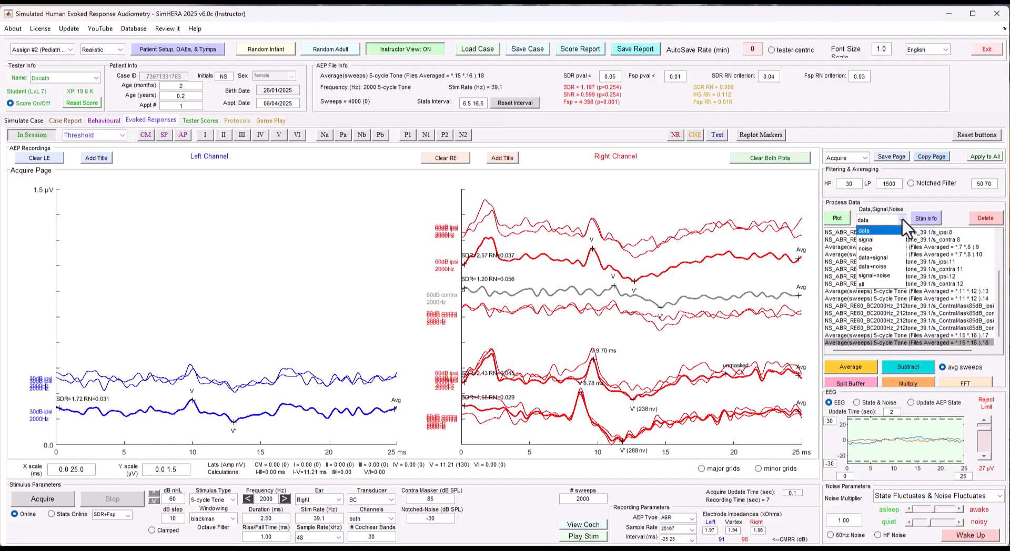
click(873, 257)
click(841, 221)
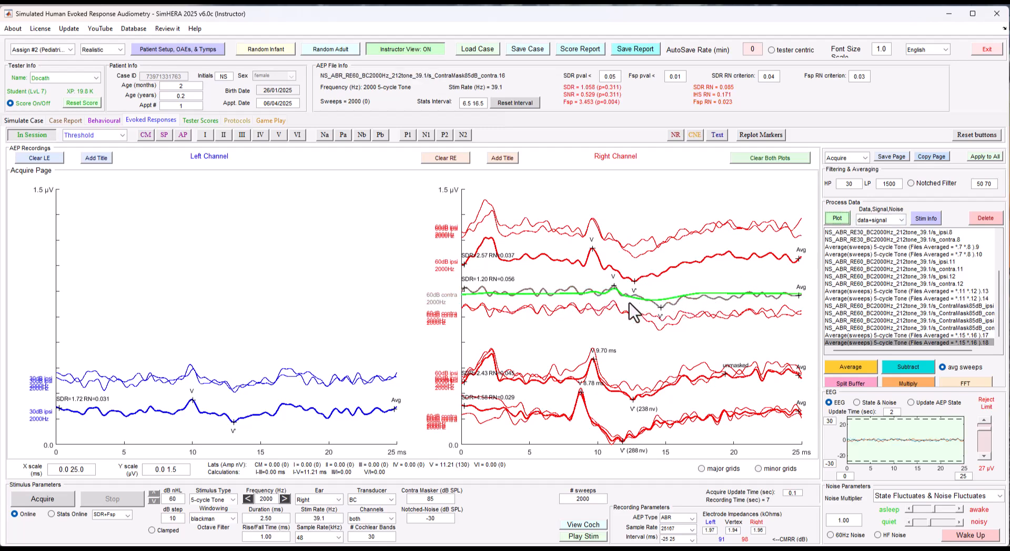
Replot the masked 60 dB contra average with data only, and return to the view without instructor information
click(900, 224)
click(871, 235)
click(837, 218)
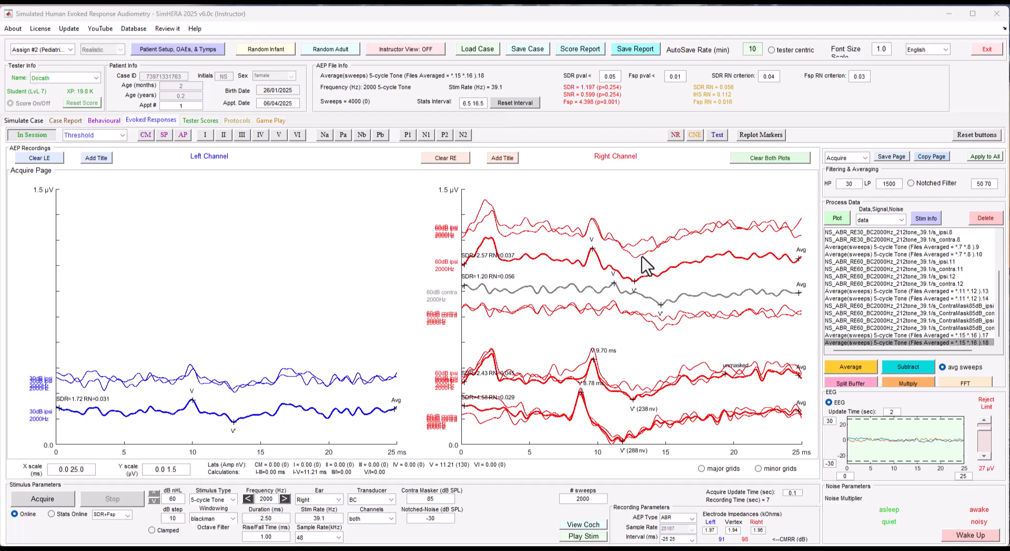
click(592, 234)
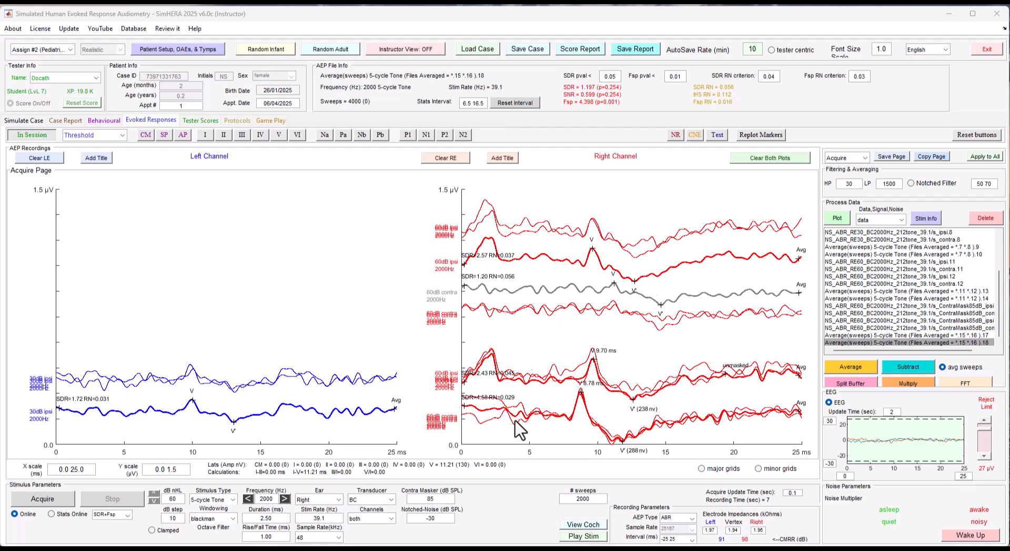
Set the contra masker to 75 dB SPL, and replace the right-ear plots with only the masked 60 dB recordings and averages
click(445, 500)
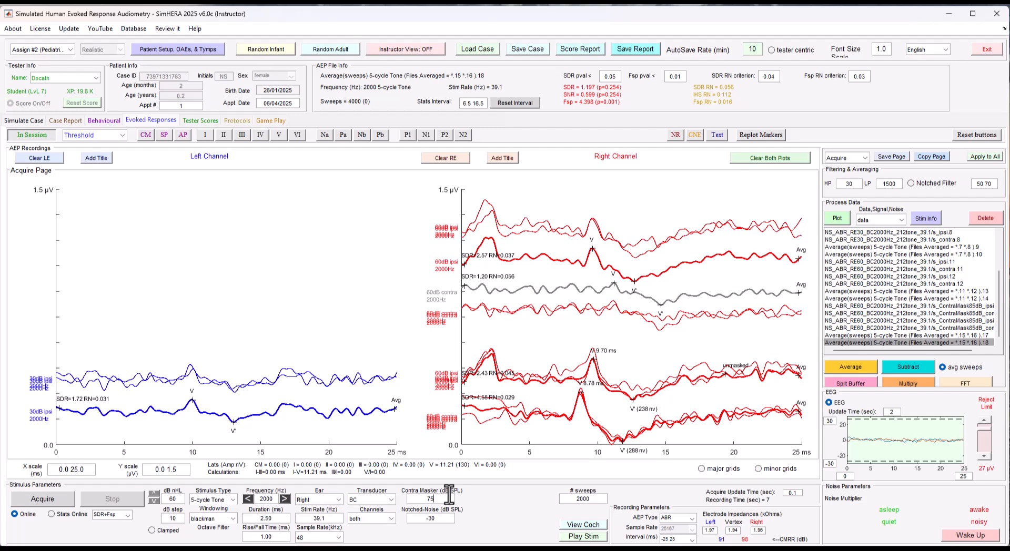
click(450, 159)
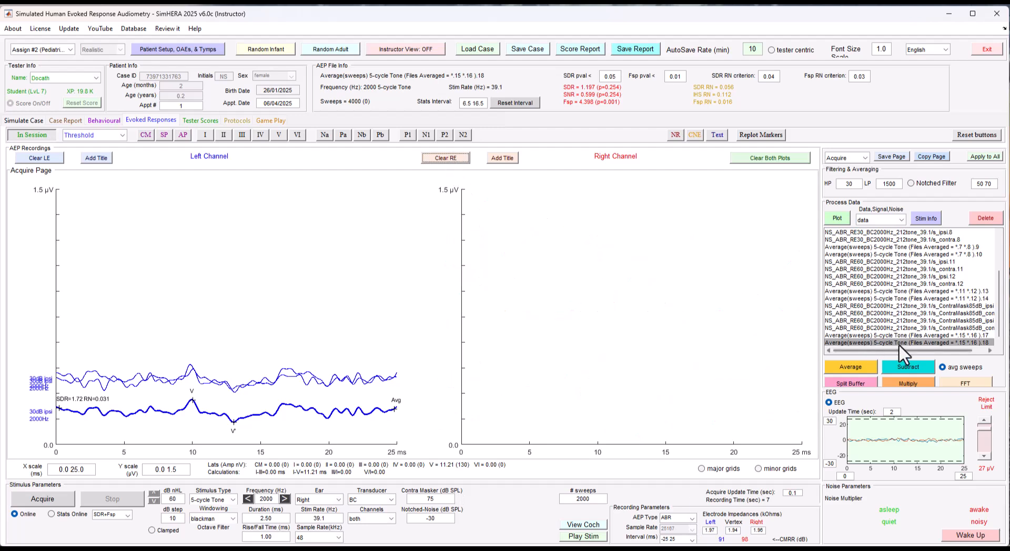
drag(894, 306, 896, 340)
click(836, 218)
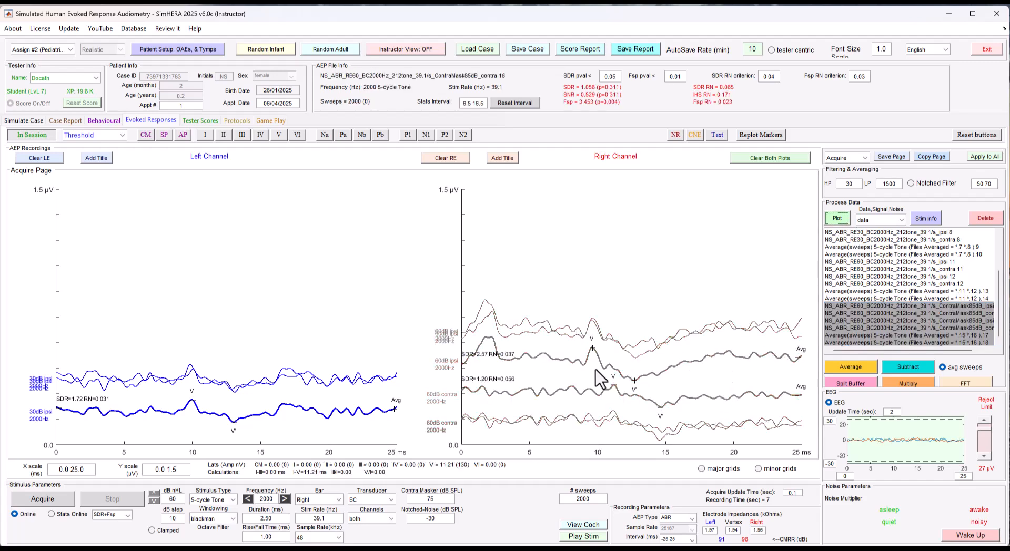
Acquire three right-ear bone-conduction recordings at 40 dB nHL with 75 dB SPL contra masking, and overlap the ipsi and contra replicates
click(153, 501)
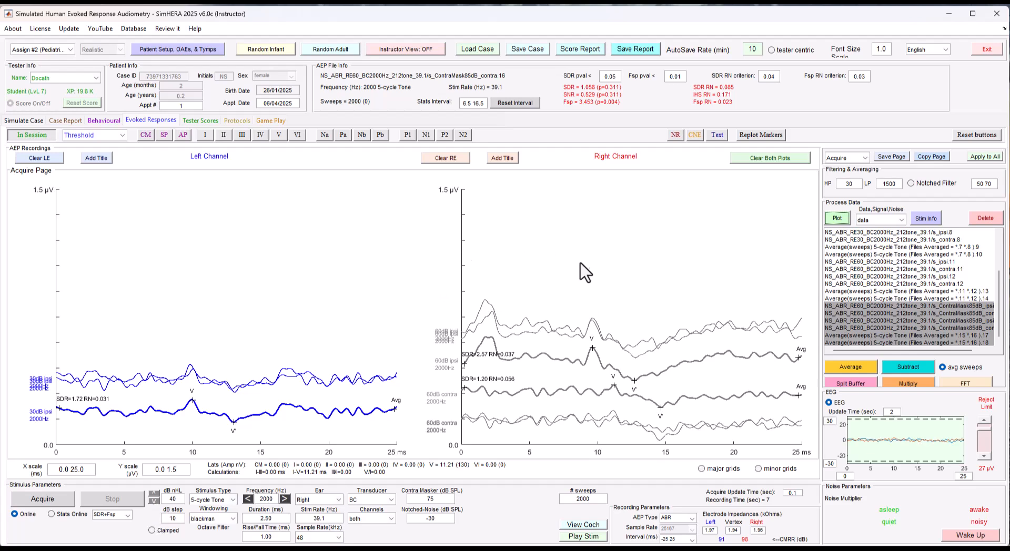
click(41, 501)
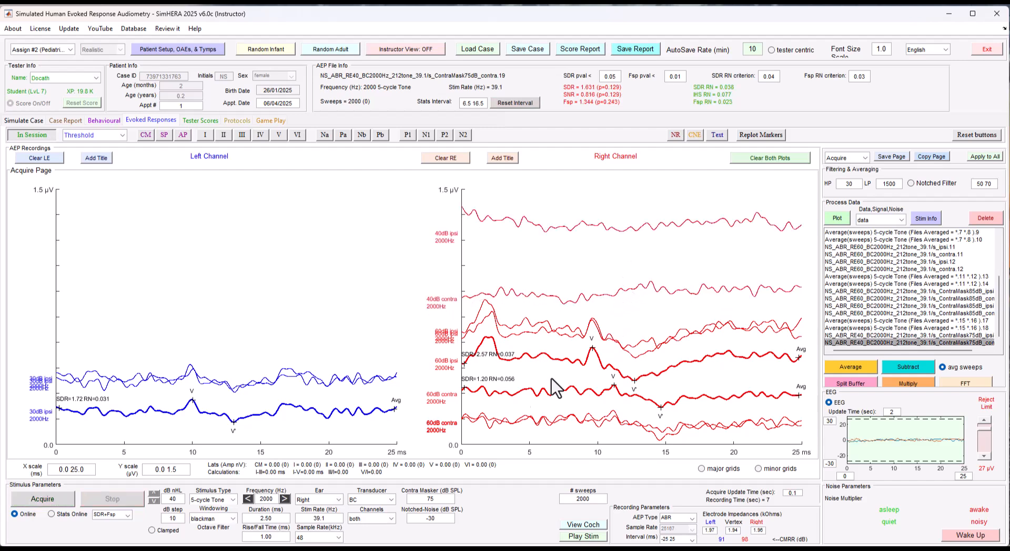
click(57, 500)
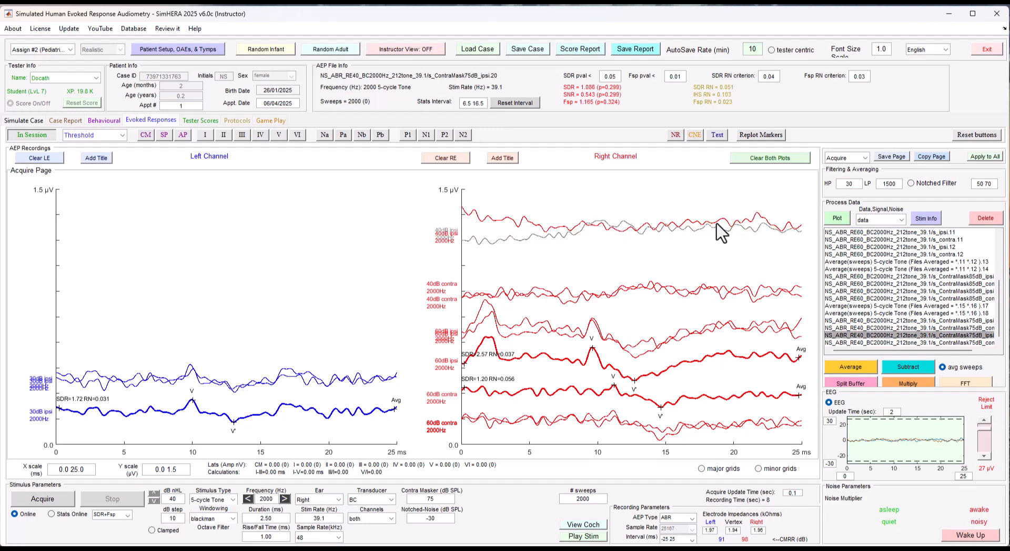
click(59, 502)
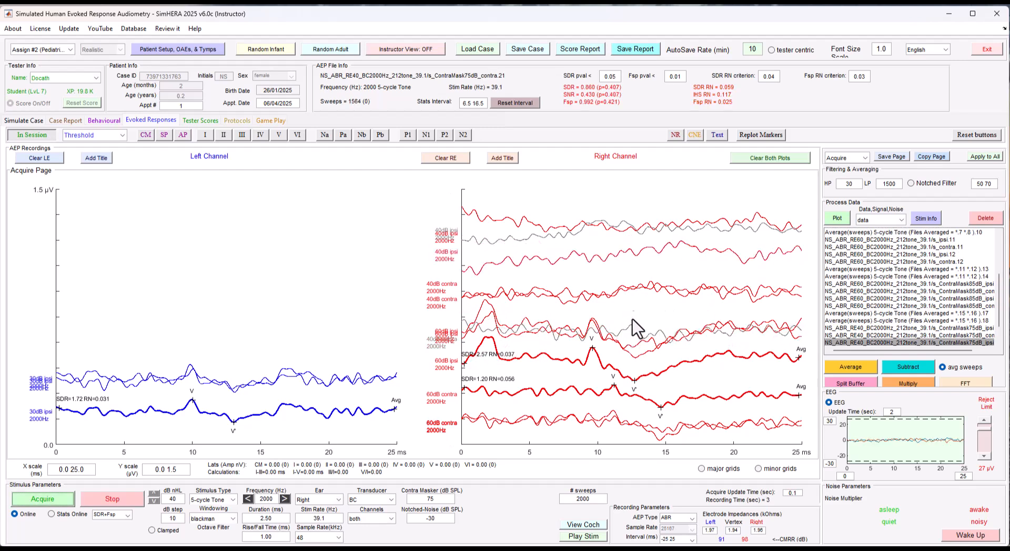
drag(633, 311, 638, 299)
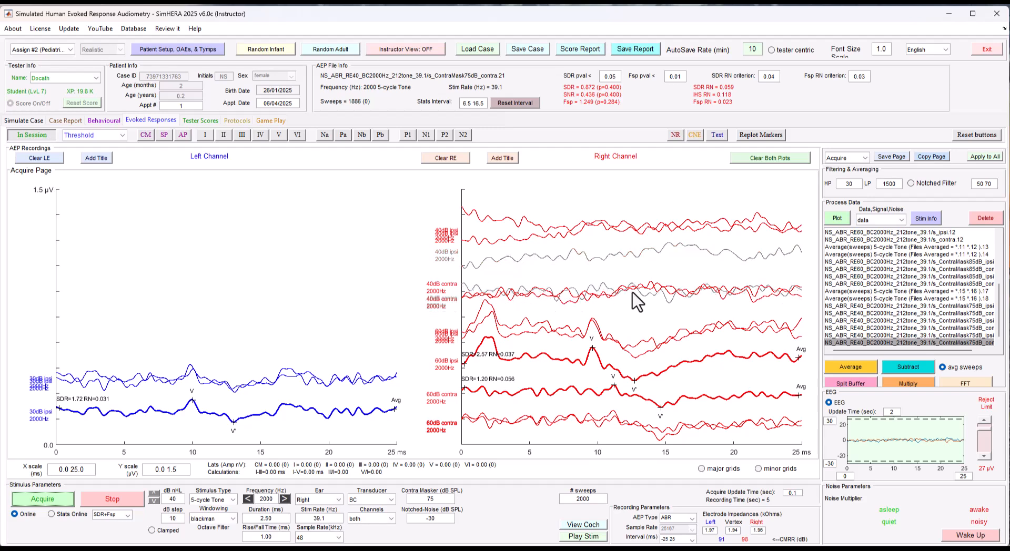
drag(624, 256, 628, 226)
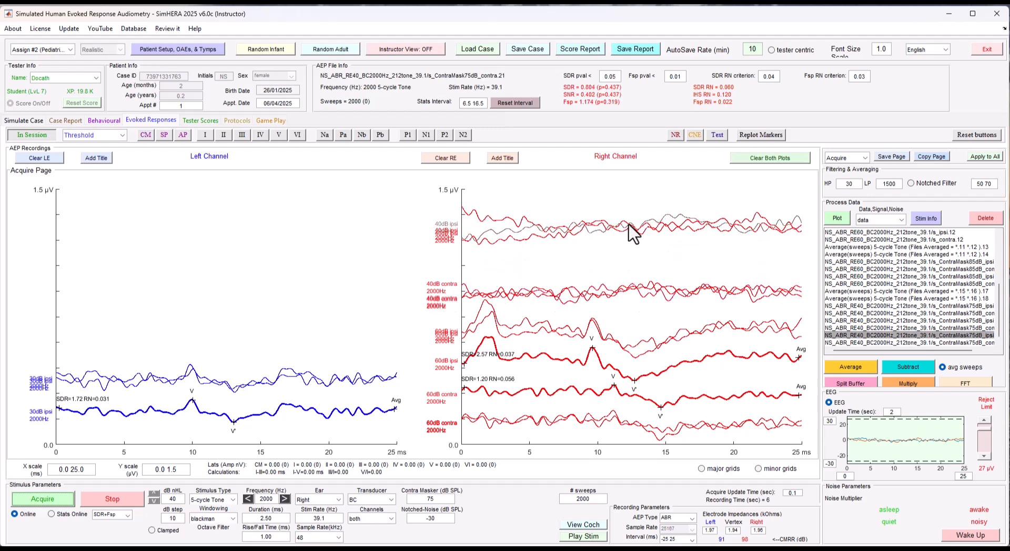
Average the three masked 40 dB ipsi recordings, place the average below its replicates and mark it NR
click(894, 306)
ctrl+click(905, 320)
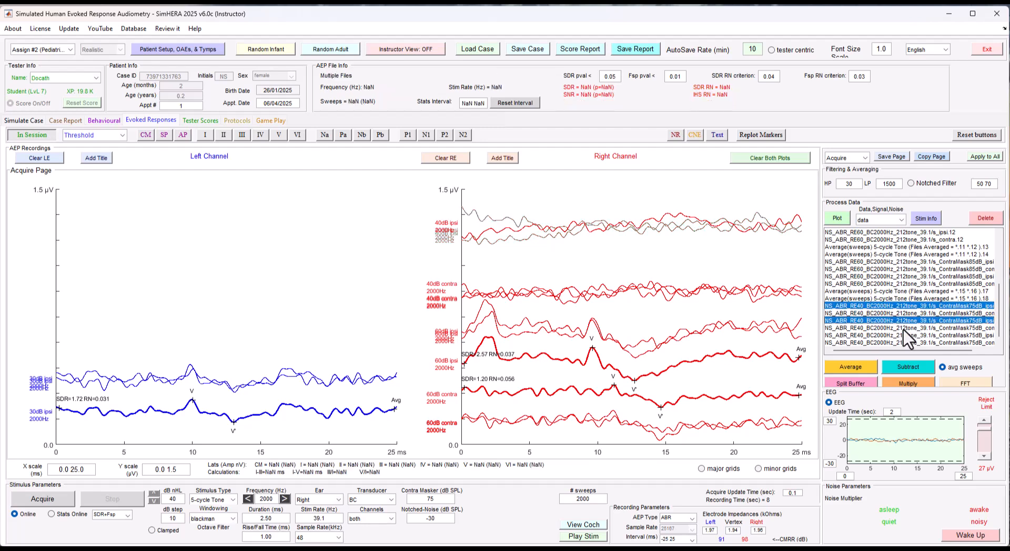
ctrl+click(904, 335)
click(848, 363)
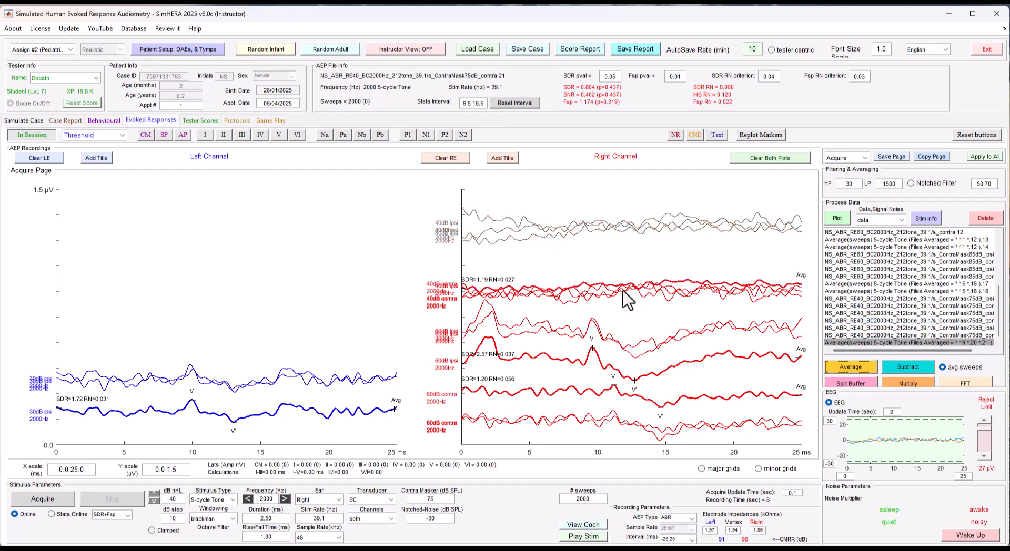
mouse_move(598, 286)
mouse_down()
mouse_move(598, 256)
mouse_move(587, 257)
mouse_up()
click(675, 136)
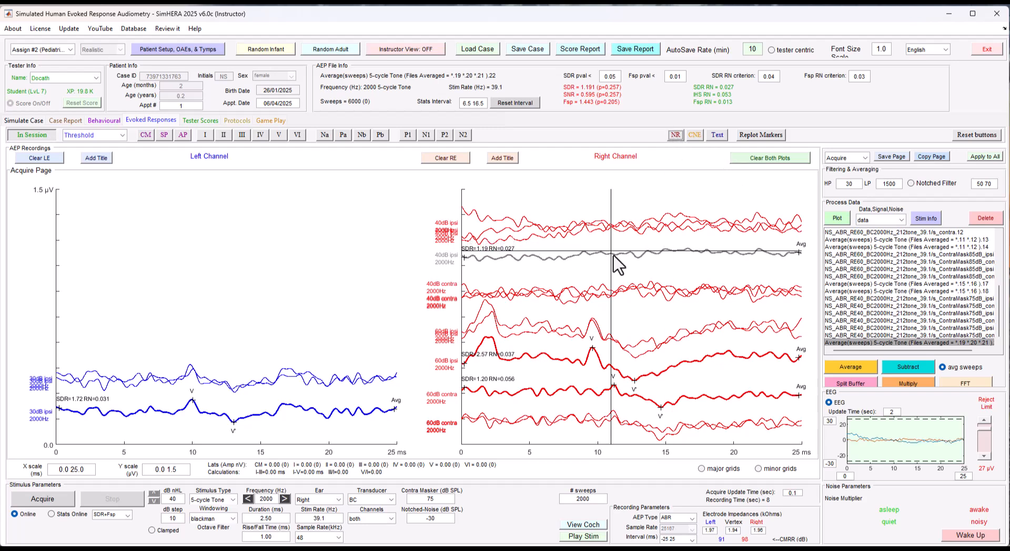
click(604, 245)
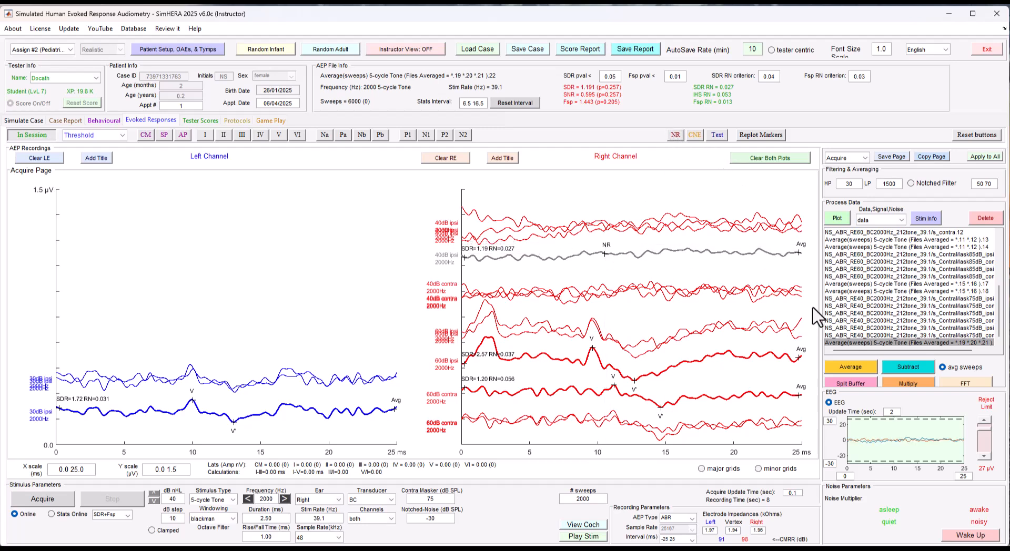
Average the three masked 40 dB contra recordings and mark that average NR
click(887, 306)
ctrl+click(890, 321)
ctrl+click(894, 335)
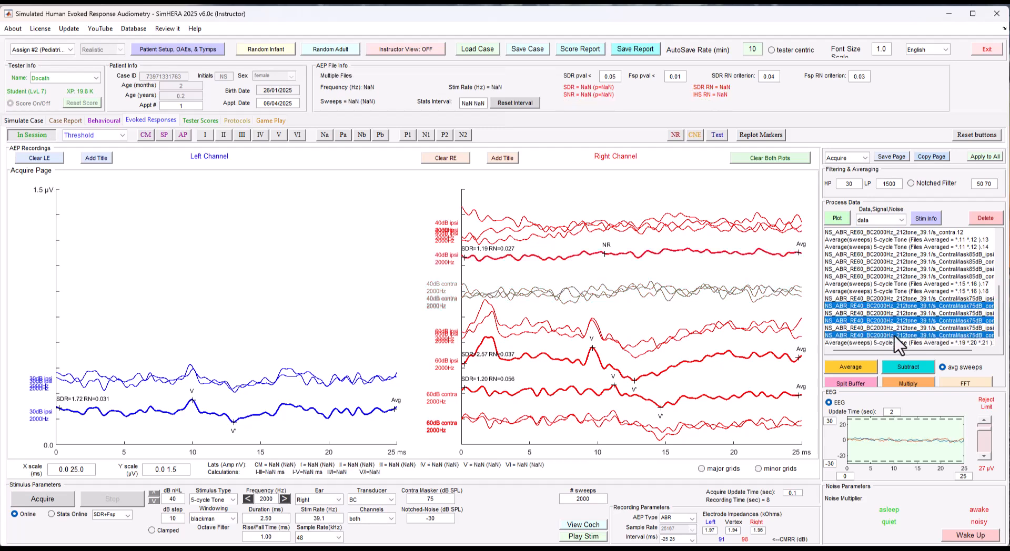
click(870, 368)
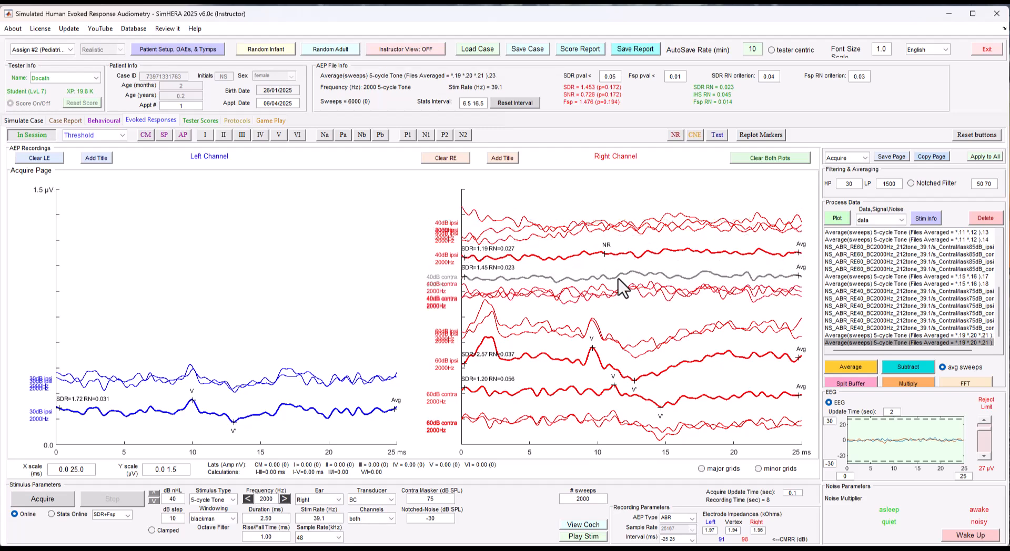
click(675, 135)
click(605, 276)
Set the stimulus level to 50 dB nHL, clear the right-ear plots and replot only the masked 60 dB recordings and averages
click(447, 159)
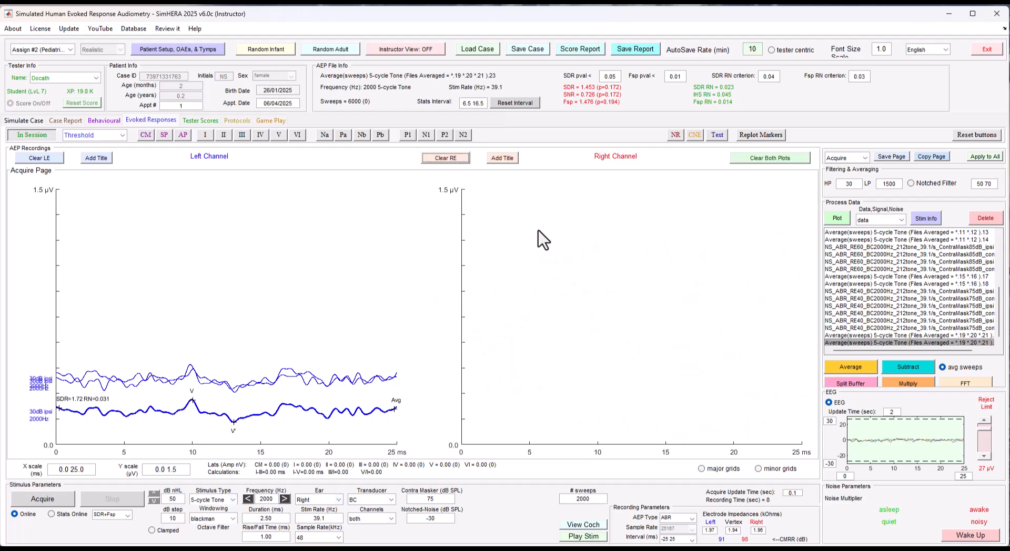
drag(881, 276, 883, 245)
click(837, 217)
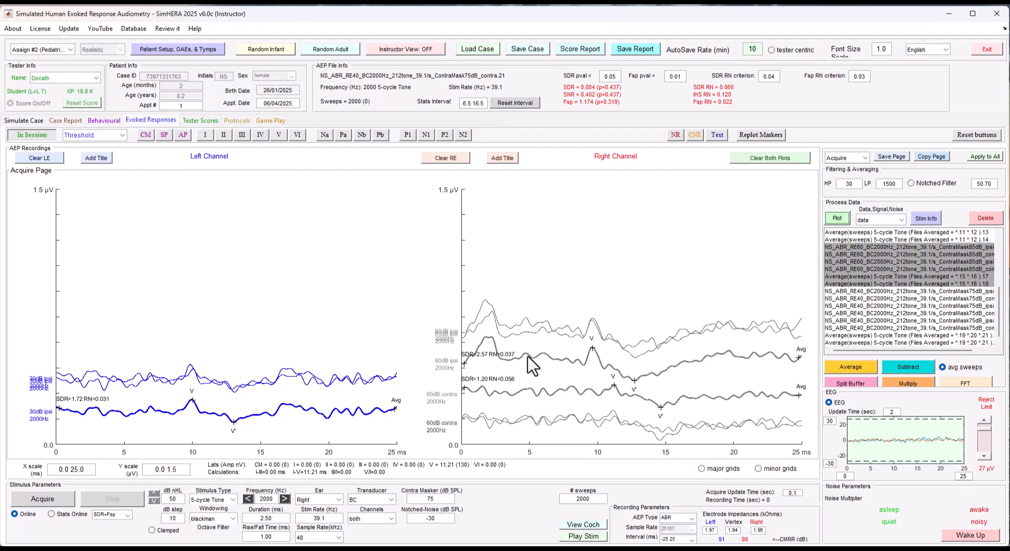
Acquire three right-ear bone-conduction recordings at 50 dB nHL with 85 dB SPL contra masking, and overlap the replicates
click(52, 500)
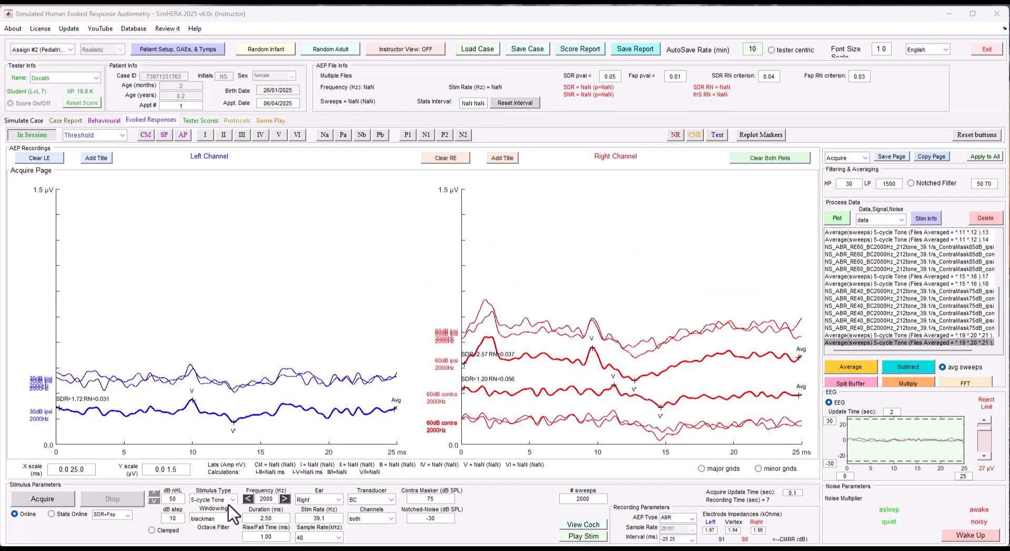
drag(444, 500, 394, 499)
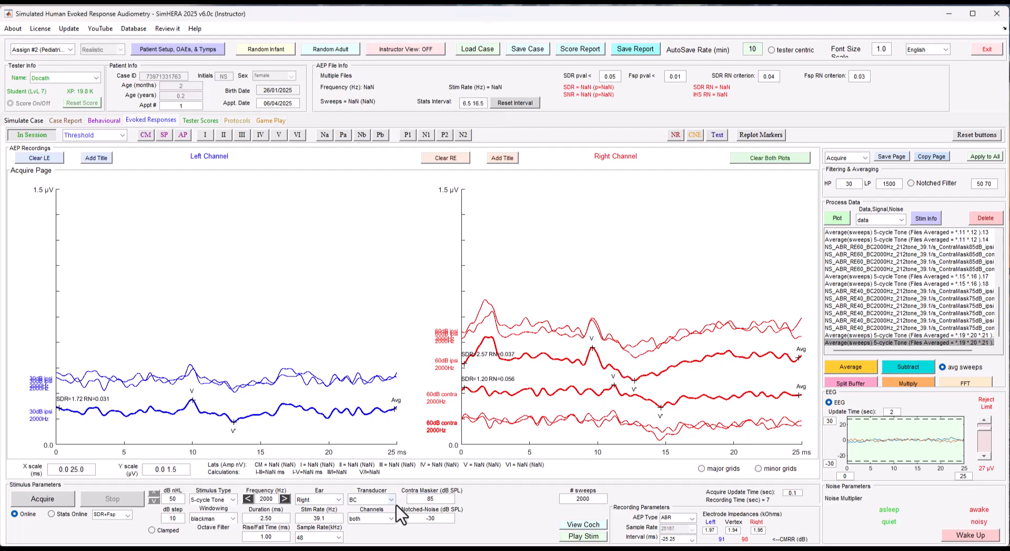
click(57, 501)
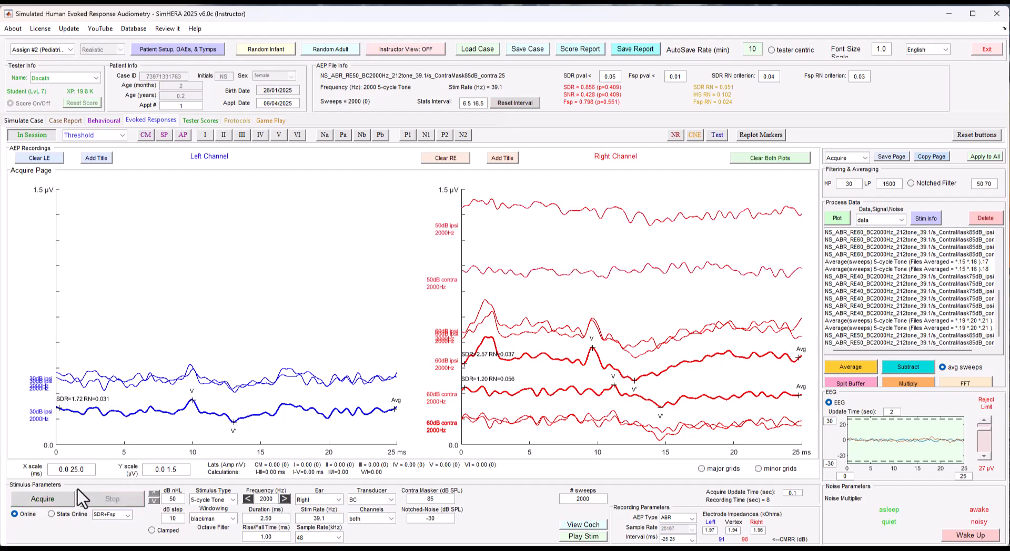
click(51, 500)
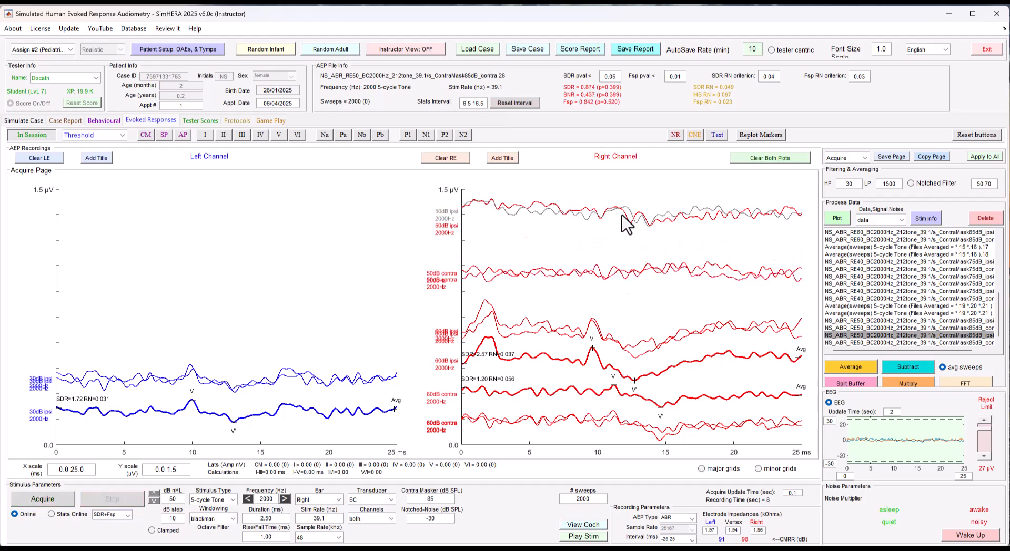
click(73, 499)
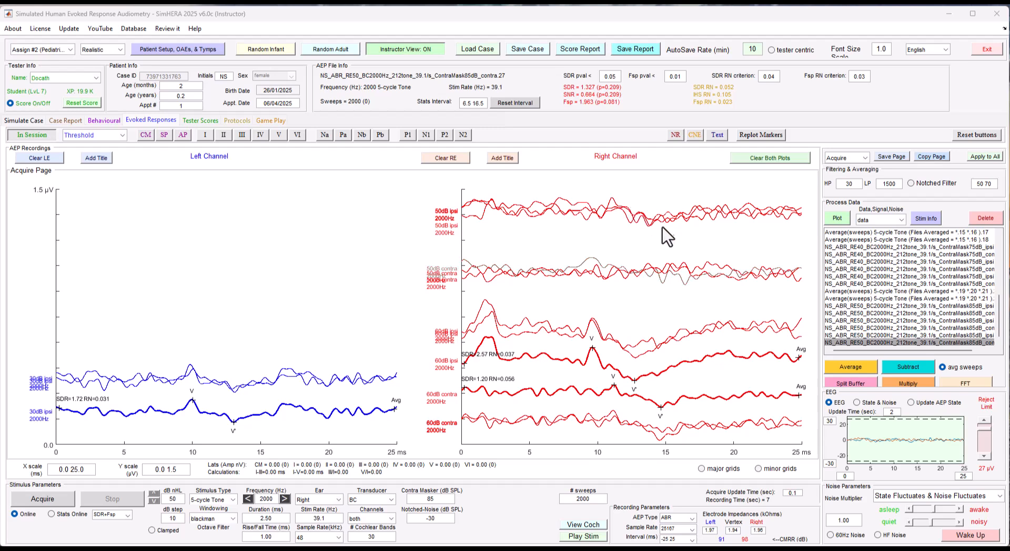
drag(593, 259, 597, 277)
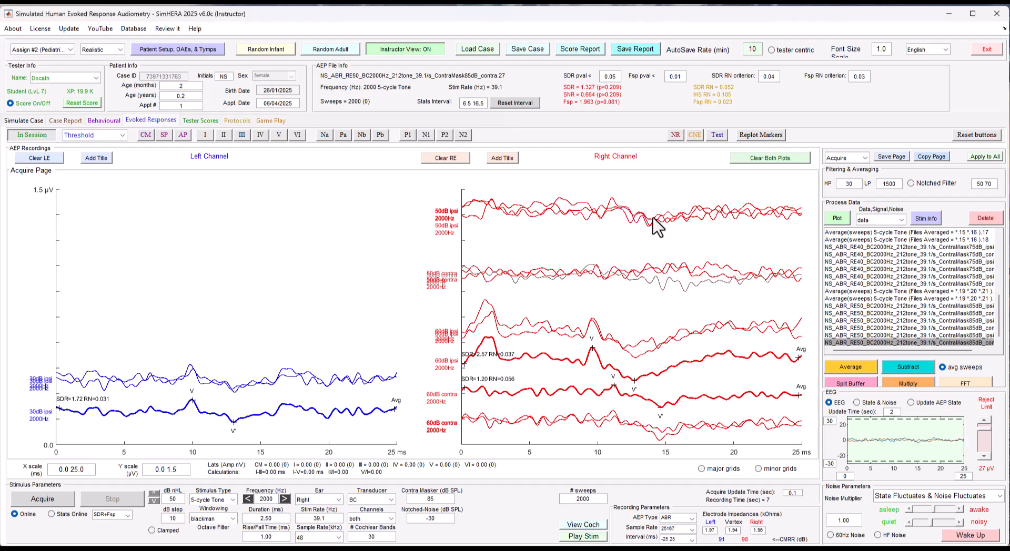
Average the three masked 50 dB ipsi recordings and place the average just below its replicates
click(902, 306)
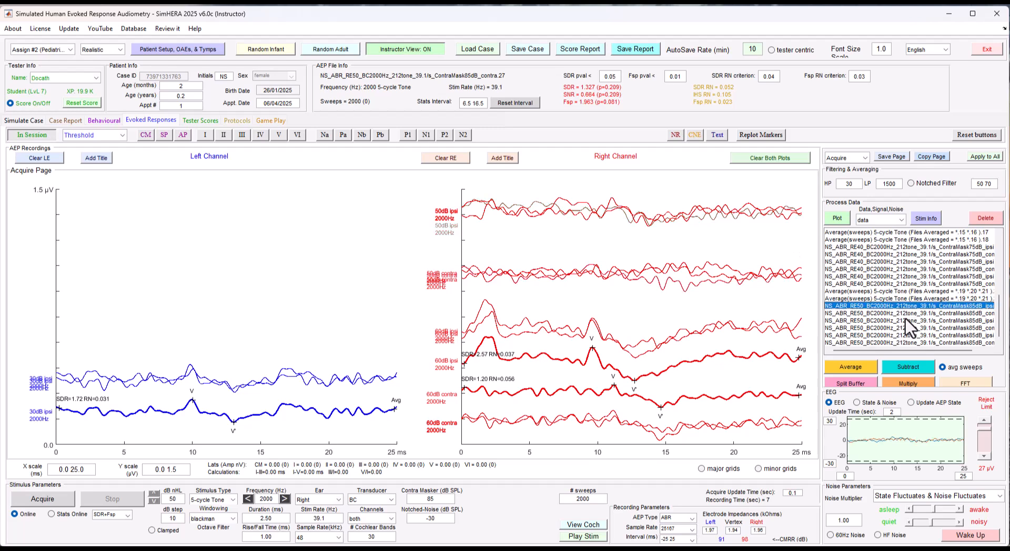
ctrl+click(904, 320)
ctrl+click(910, 335)
click(851, 367)
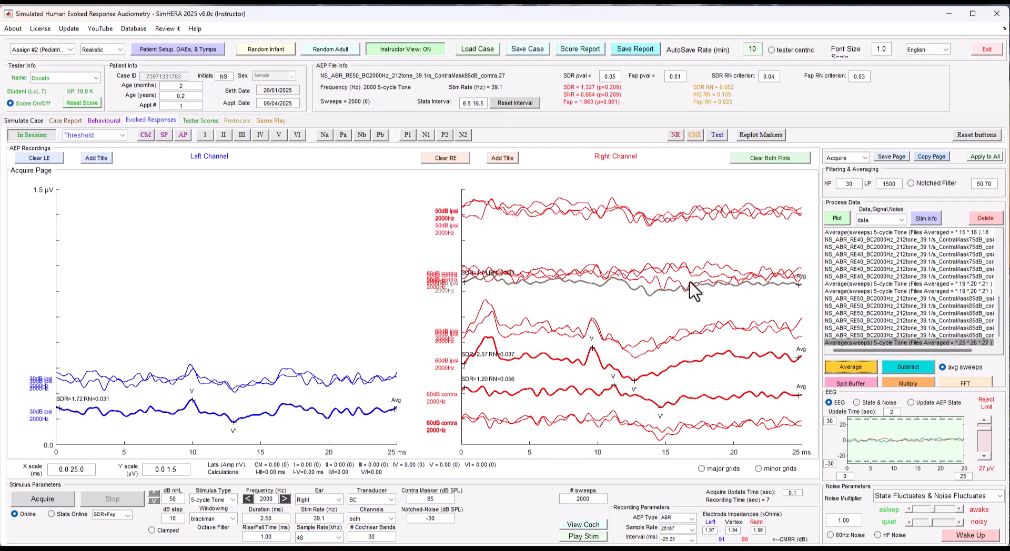
mouse_move(624, 295)
mouse_down()
mouse_move(626, 318)
mouse_move(630, 244)
mouse_up()
Mark the wave V peak at about 11.2 ms and the following V' trough on the 50 dB ipsi average
click(280, 135)
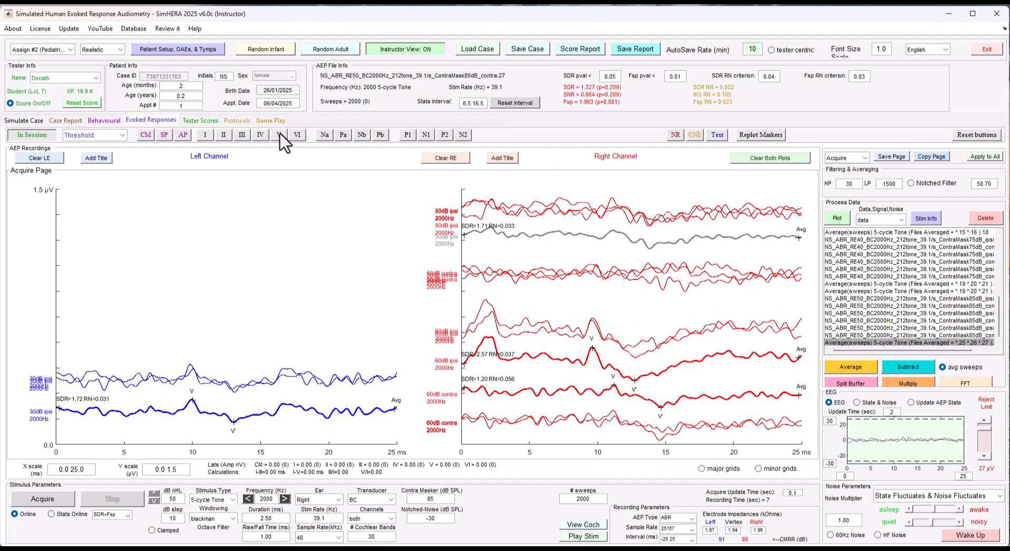
click(614, 231)
right_click(614, 222)
click(633, 239)
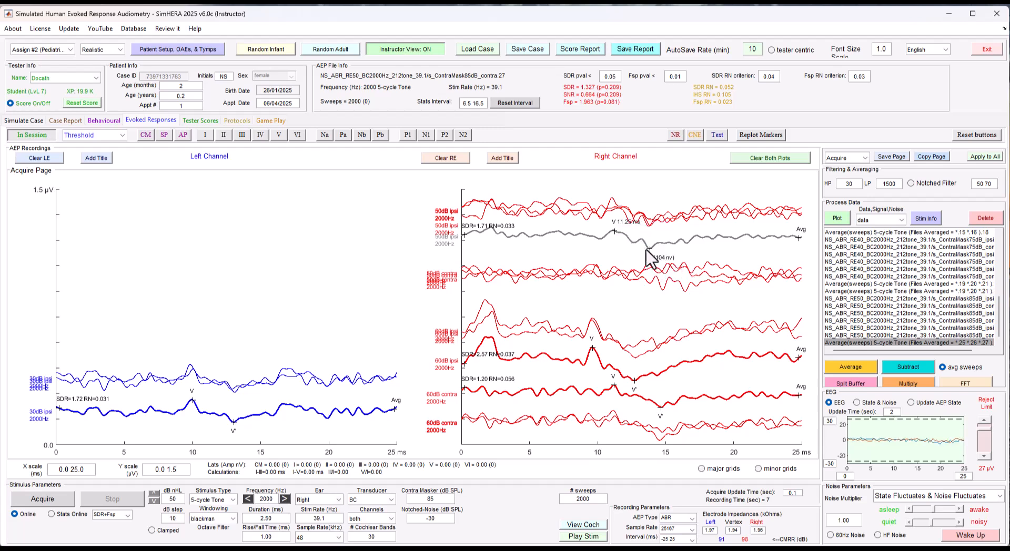
drag(640, 243, 641, 240)
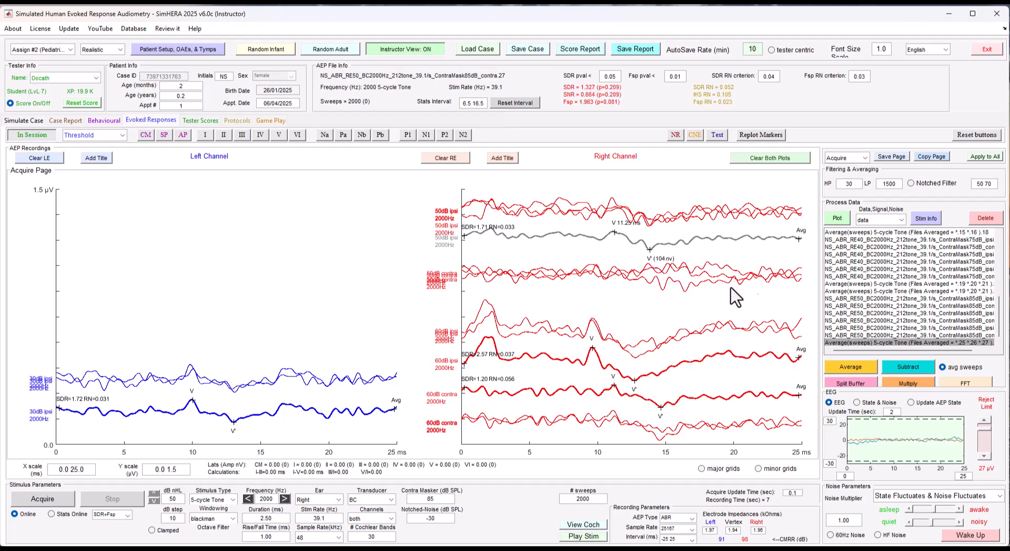
Average the three masked 50 dB contra recordings, and compare the 50 dB ipsi average with the 60 dB ipsi average by temporarily overlaying them
click(899, 306)
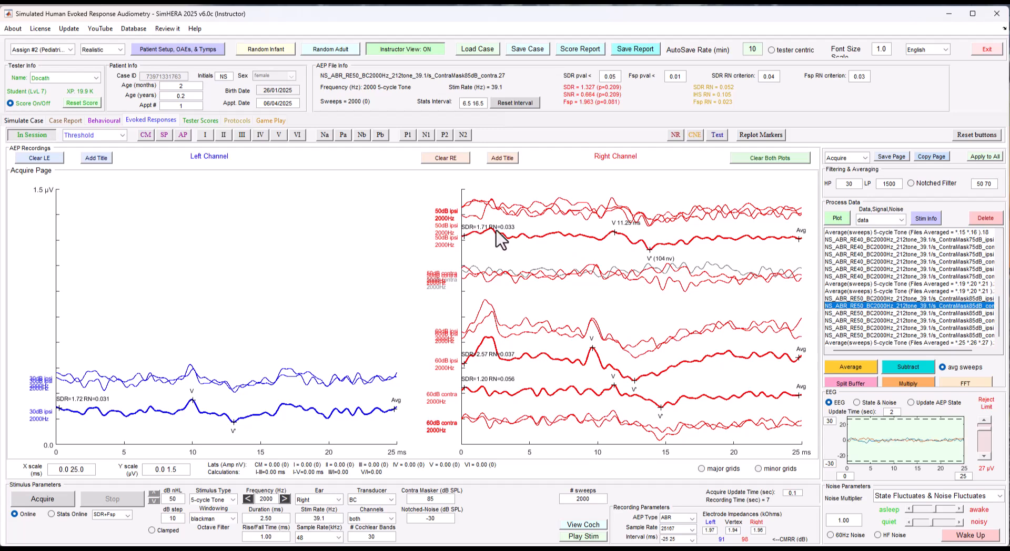
ctrl+click(890, 321)
click(851, 367)
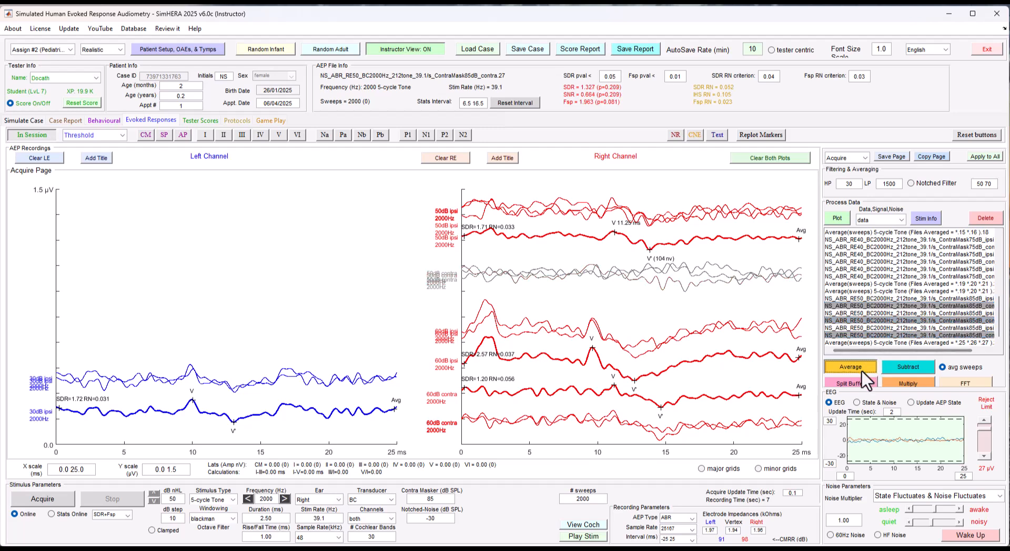
mouse_move(577, 220)
mouse_down()
mouse_move(589, 280)
mouse_move(597, 241)
mouse_move(597, 363)
mouse_up()
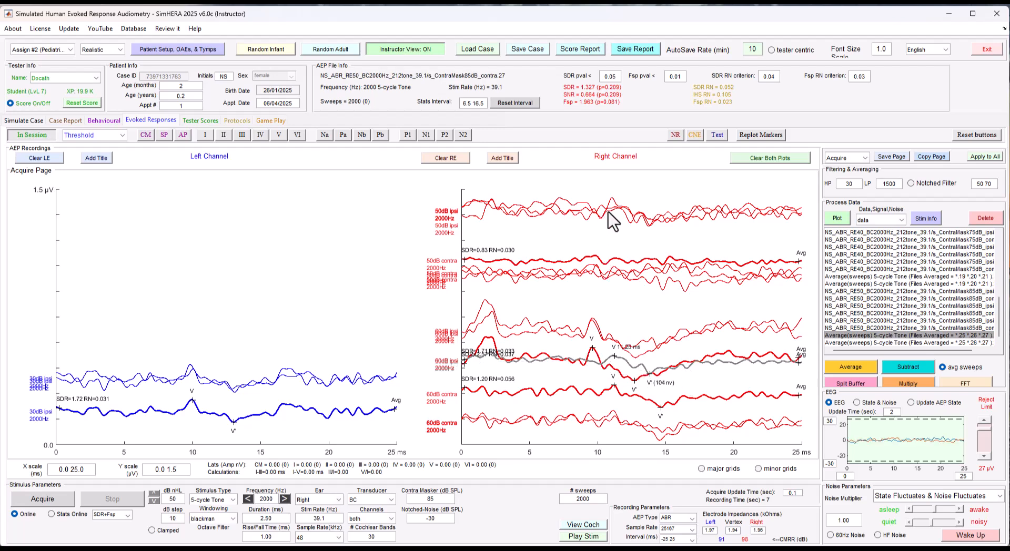
mouse_move(610, 360)
mouse_down()
mouse_move(629, 242)
mouse_move(605, 241)
mouse_up()
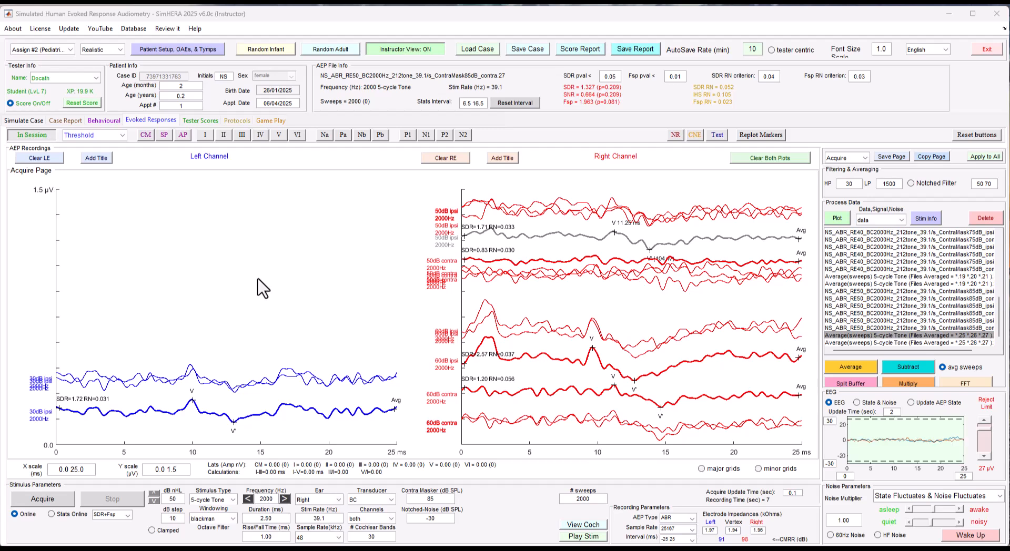
Configure left-ear air-conduction testing at 500 Hz and 35 dB nHL, ipsi channel only, with the contra masker at -30
click(338, 500)
click(326, 516)
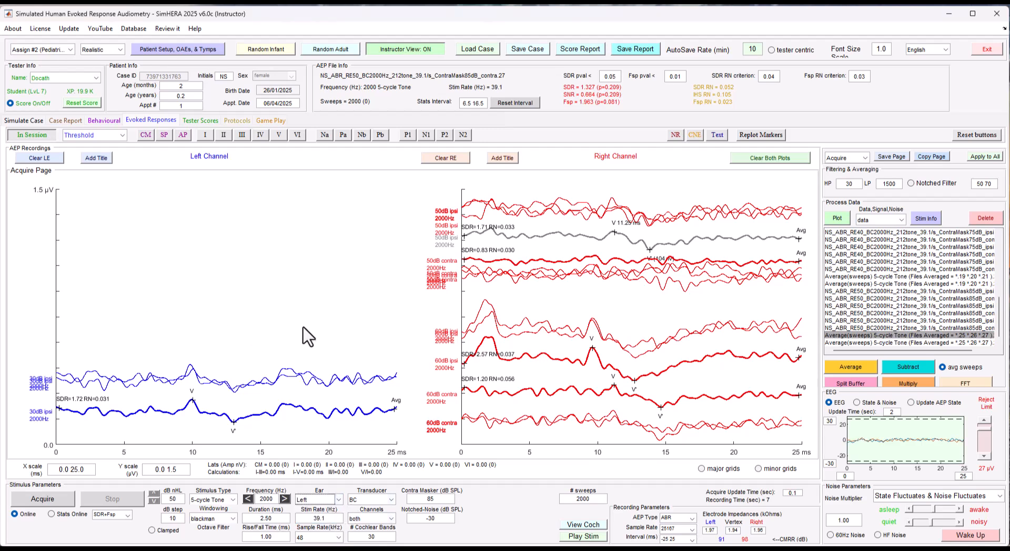
click(389, 500)
click(385, 510)
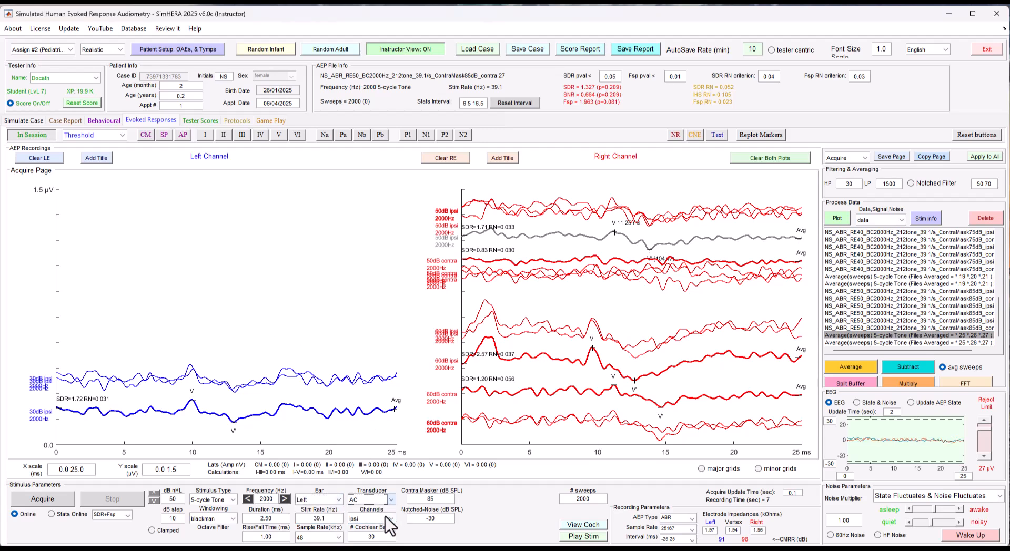
scroll(163, 336, down, 2)
click(247, 499)
drag(438, 499, 397, 488)
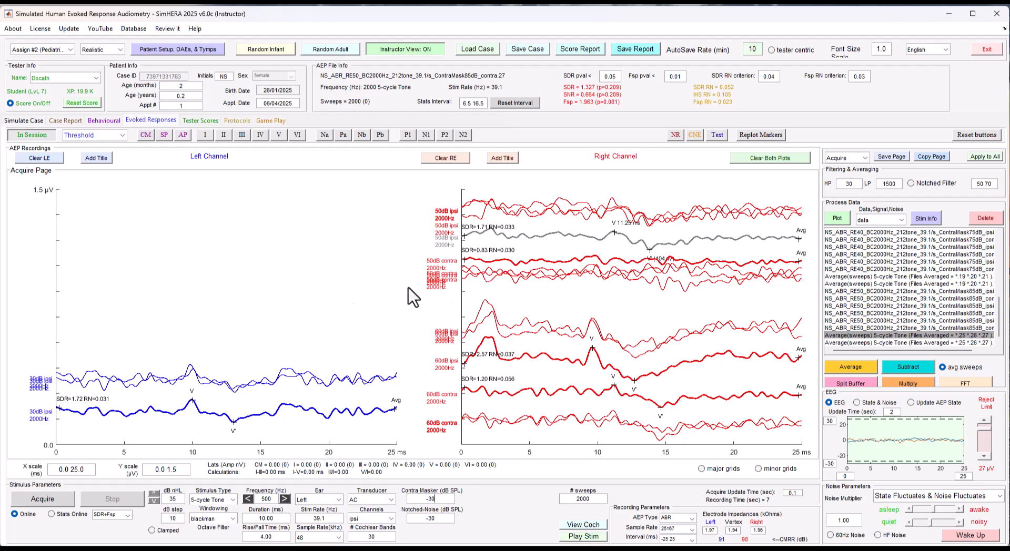
Acquire three left-ear air-conduction recordings of the 500 Hz tone at 35 dB nHL
click(41, 499)
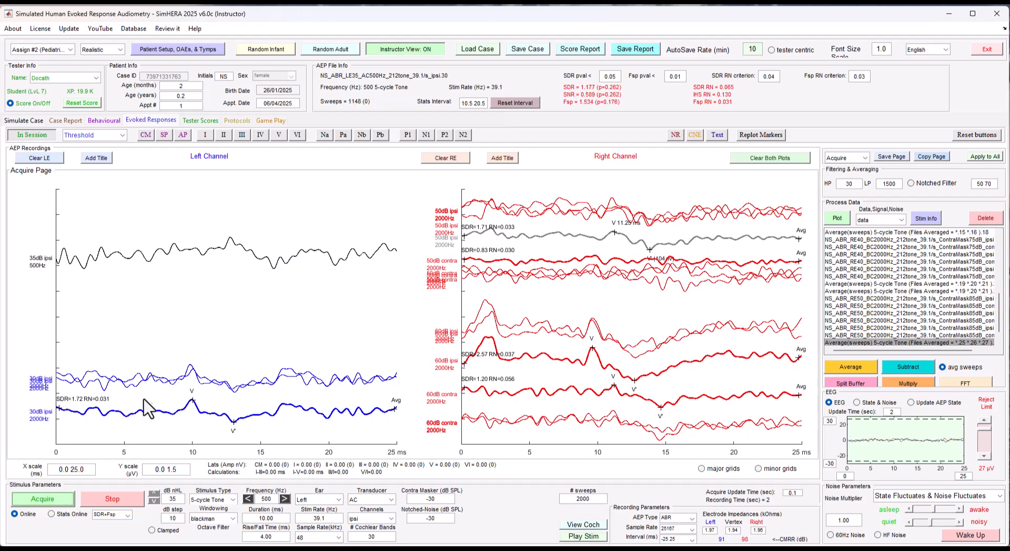
click(46, 500)
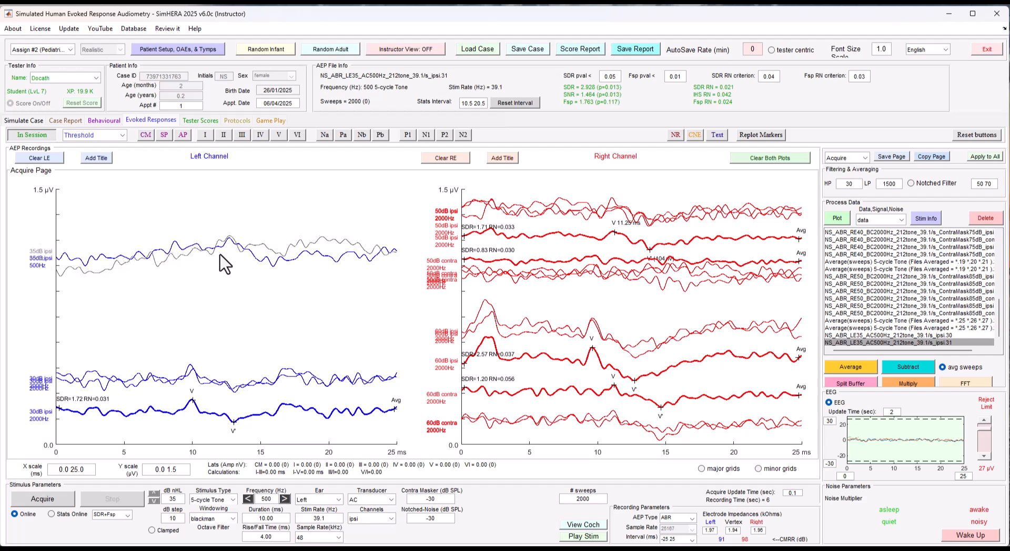
click(57, 500)
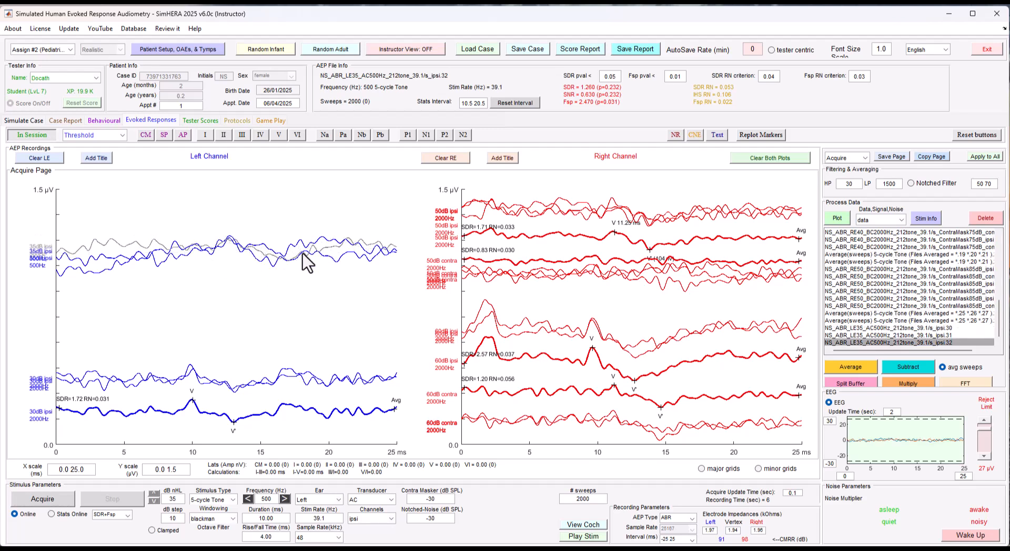
Average the three left-ear 500 Hz recordings and place the average below its replicates
shift+click(841, 328)
click(865, 362)
drag(237, 278, 235, 317)
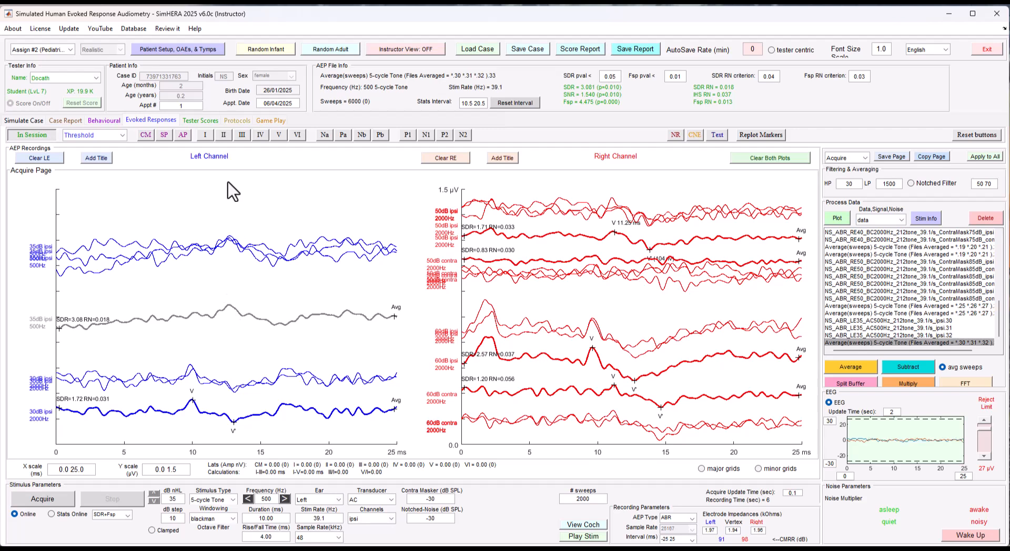
Mark wave V at about 12.7 ms and its V' trough on the left-ear 500 Hz average, and move it nearer its replicates
click(278, 134)
click(230, 295)
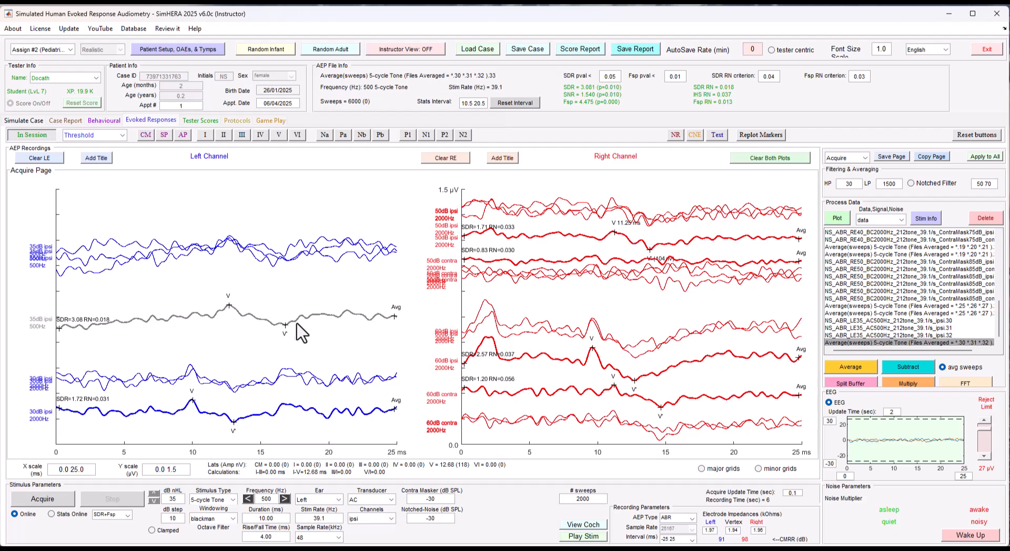
mouse_move(237, 316)
mouse_down()
mouse_move(235, 342)
mouse_move(249, 284)
mouse_up()
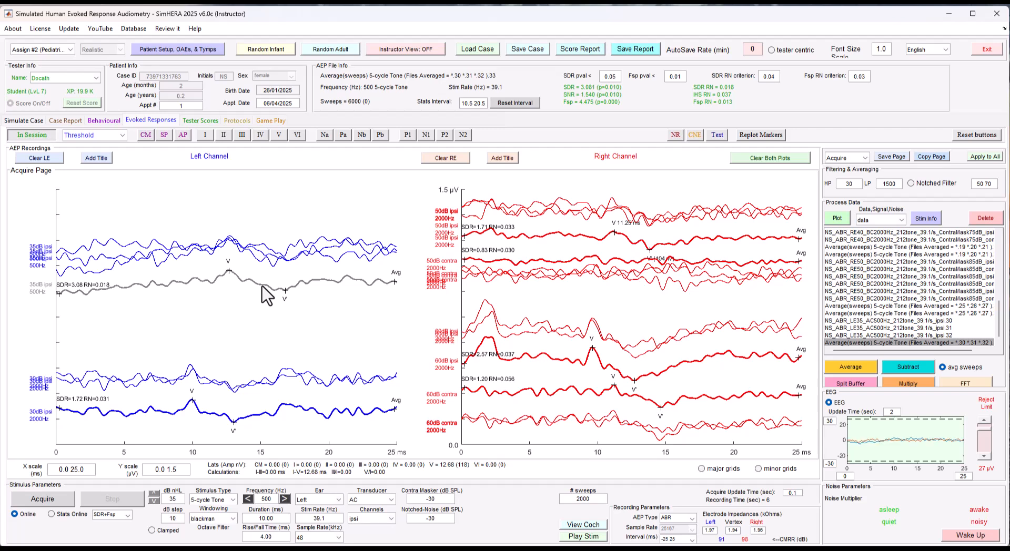
drag(261, 286, 261, 283)
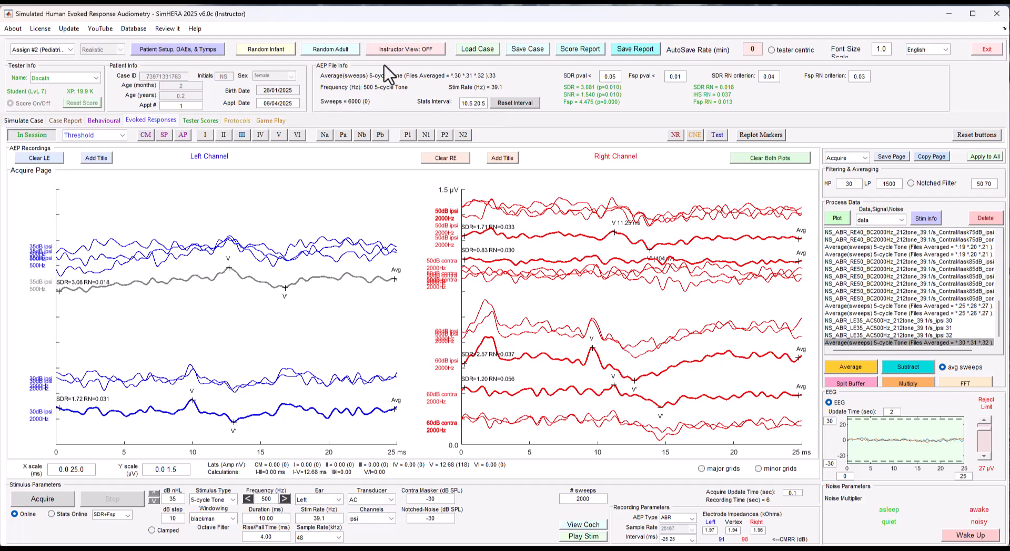
Turn on Instructor View and plot the left-ear 500 Hz average as data+signal to compare it with the simulated signal
click(403, 49)
key(Return)
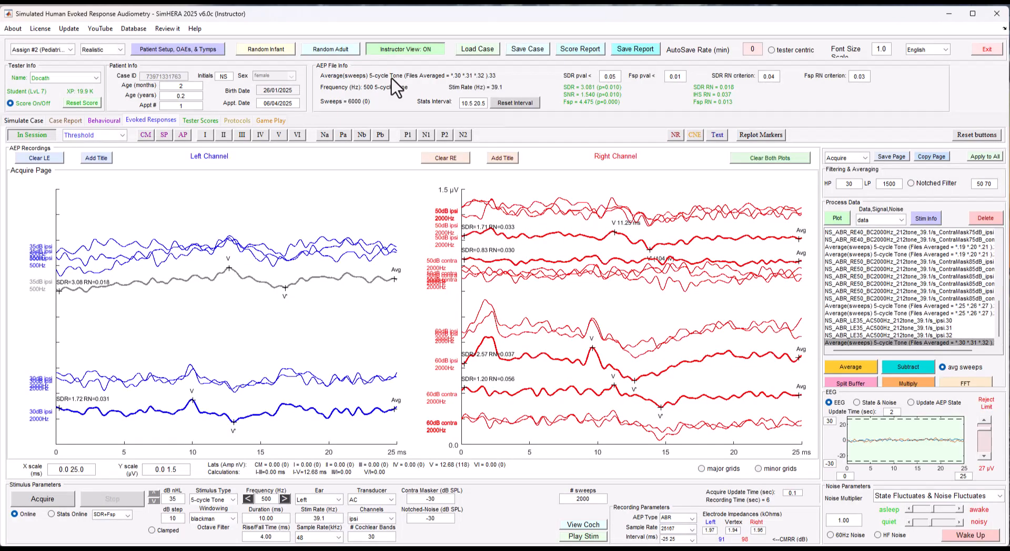
click(898, 221)
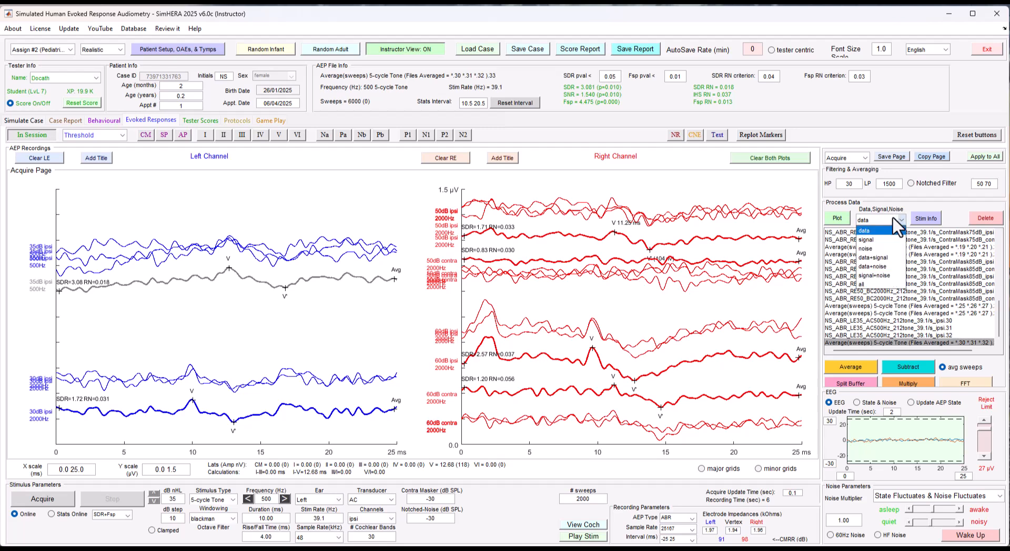
click(886, 258)
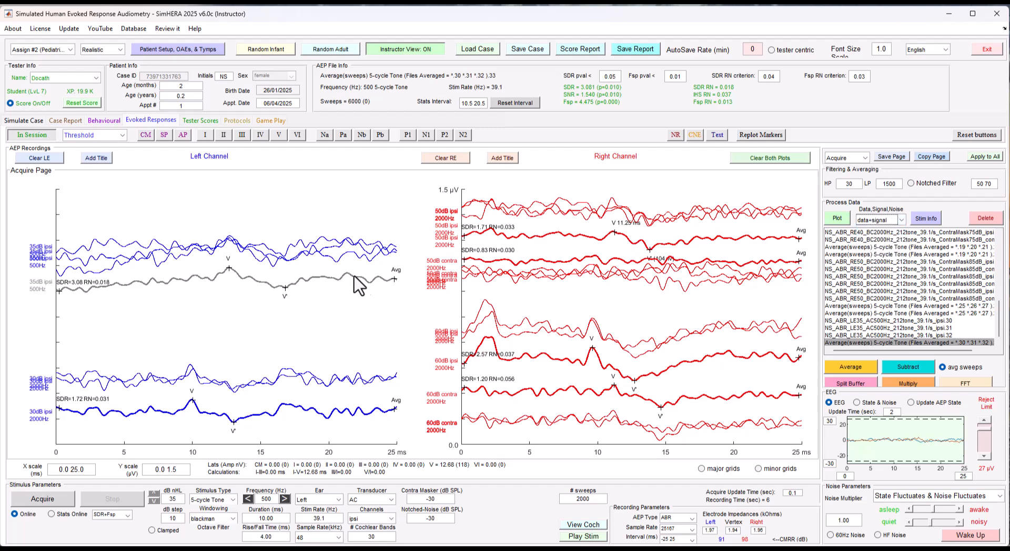
click(837, 219)
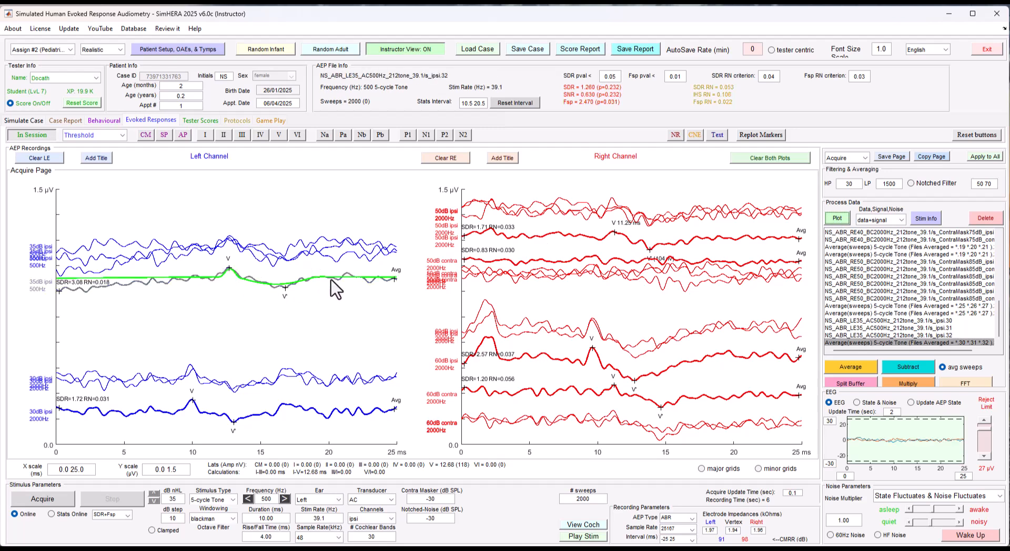
Replot the left-ear 500 Hz average with data only and turn Instructor View off
click(872, 221)
click(864, 231)
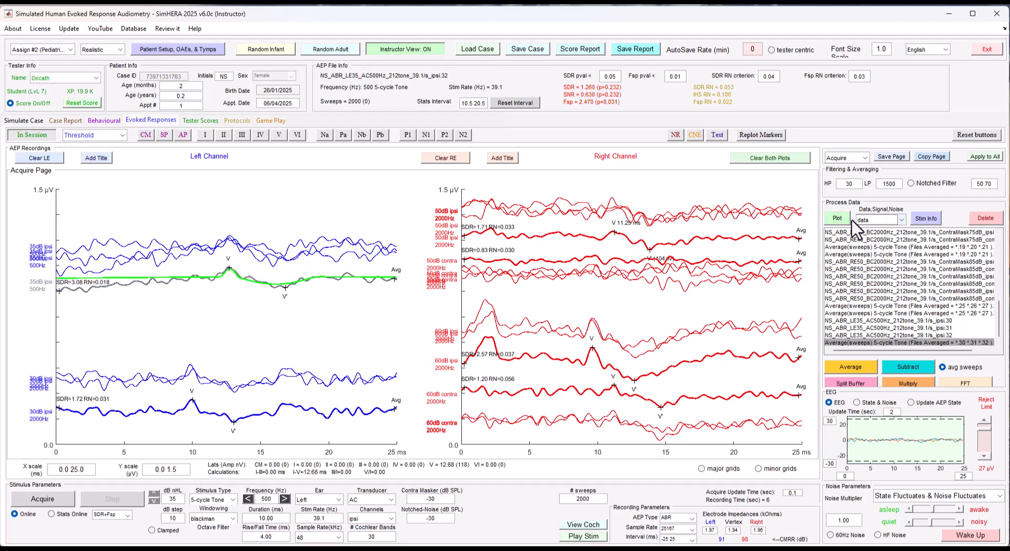
click(837, 218)
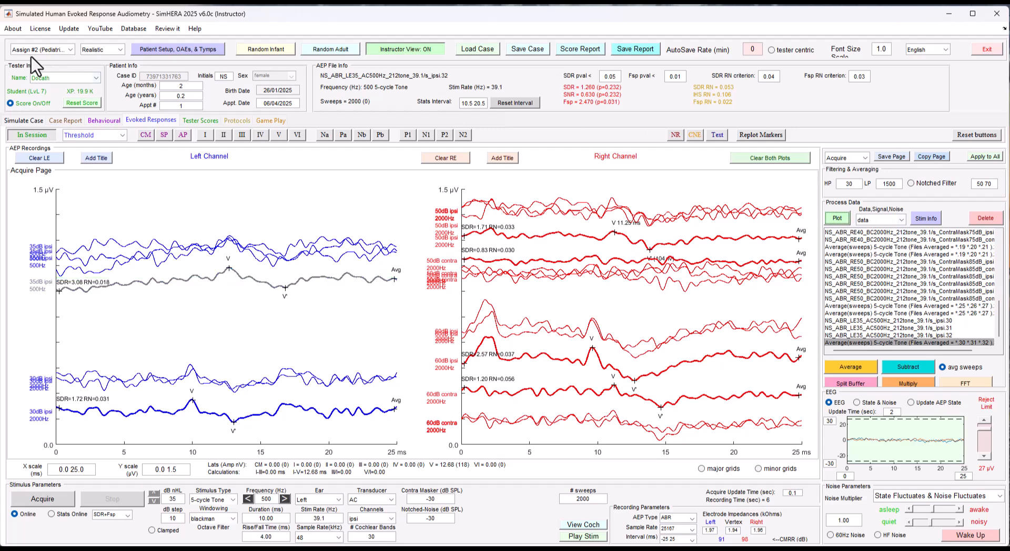
click(402, 49)
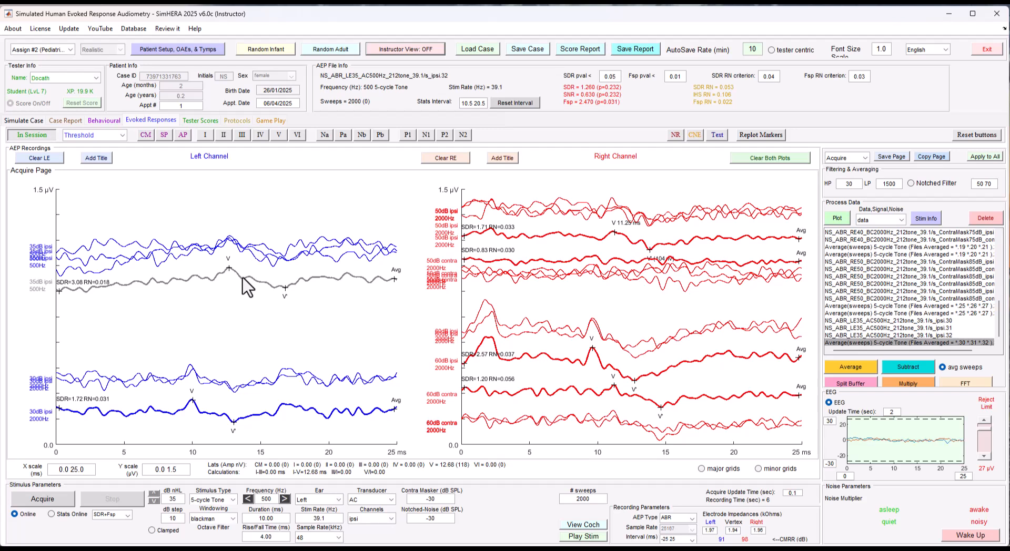
Move the left-ear 500 Hz average closer to its replicates, and clear the right-ear plots with the test ear set to Right
click(245, 296)
mouse_move(244, 296)
mouse_down()
mouse_move(247, 315)
mouse_move(250, 276)
mouse_up()
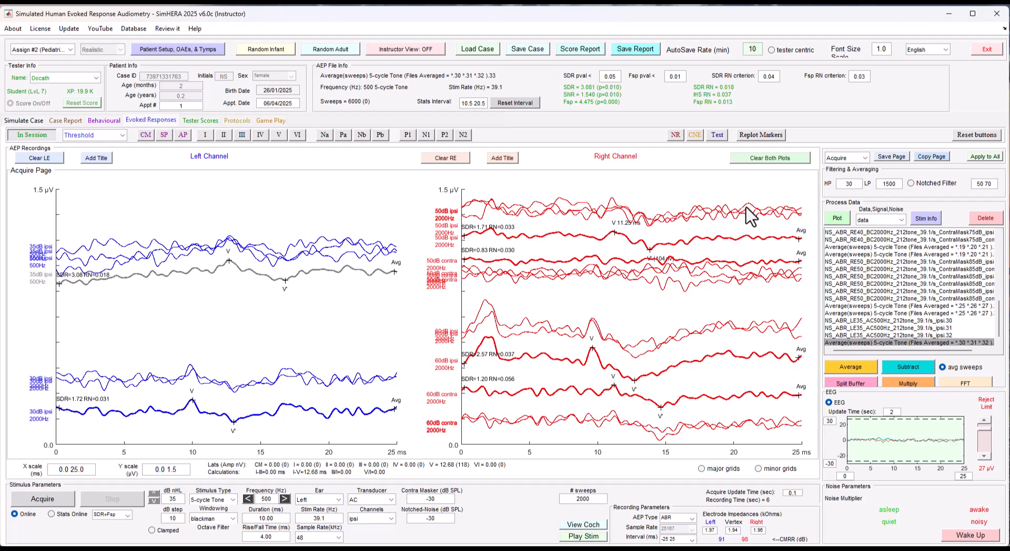
click(463, 159)
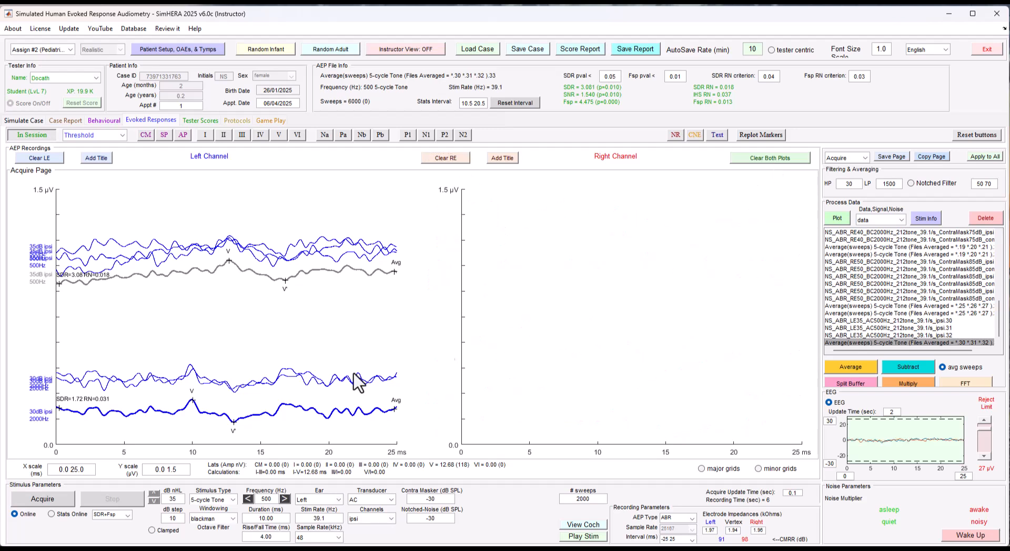
click(339, 501)
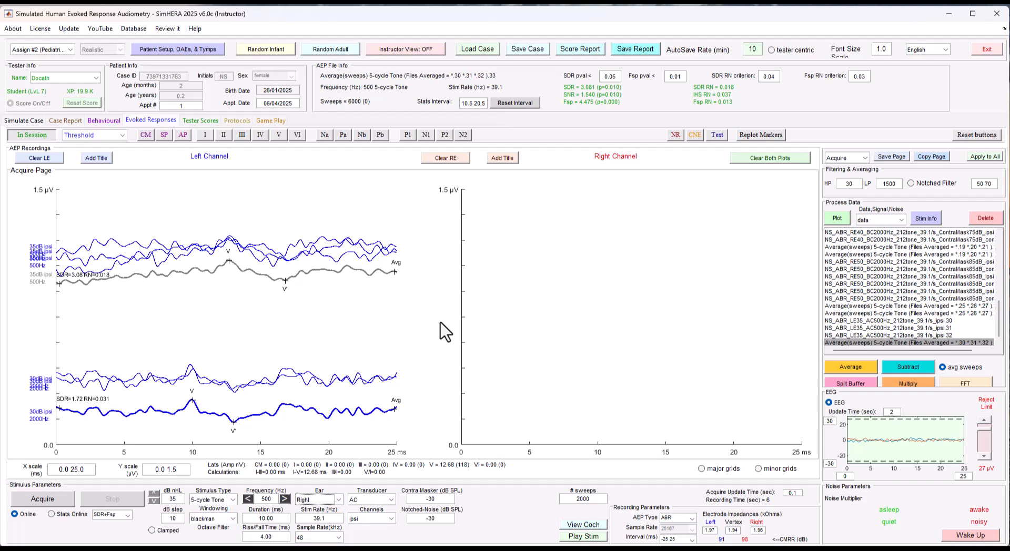
Acquire two right-ear 500 Hz air-conduction replicates at 35 dB nHL and average them
click(48, 502)
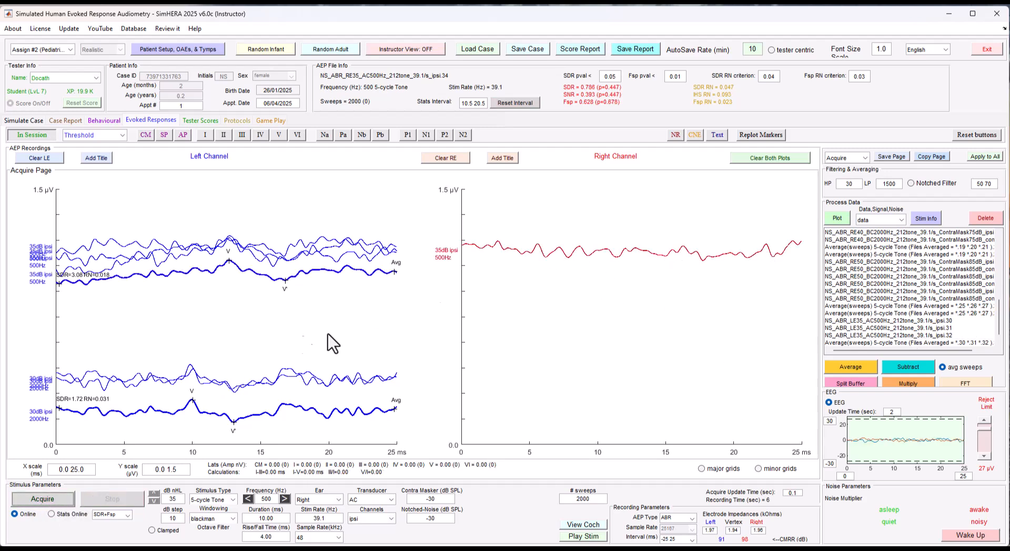
click(44, 503)
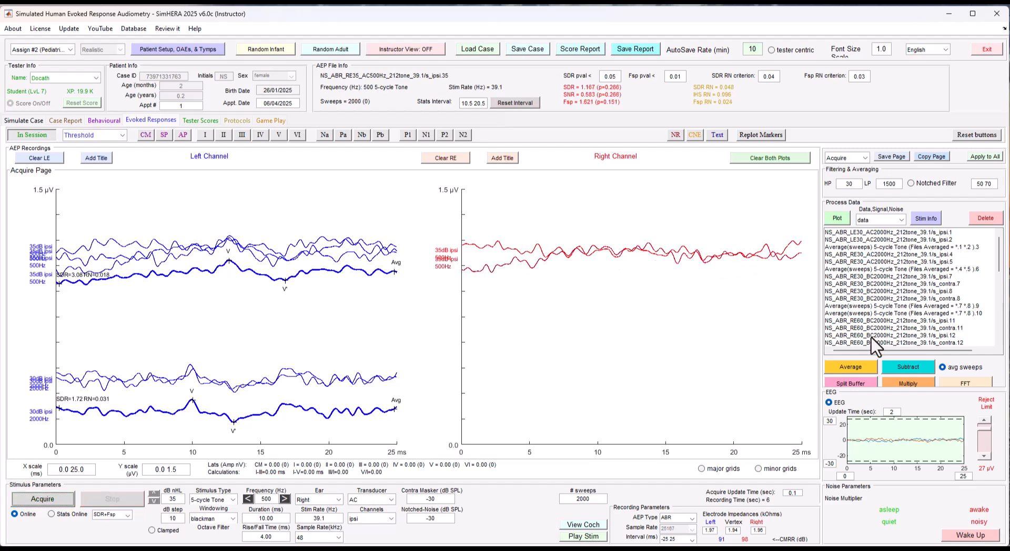
scroll(931, 334, down, 8)
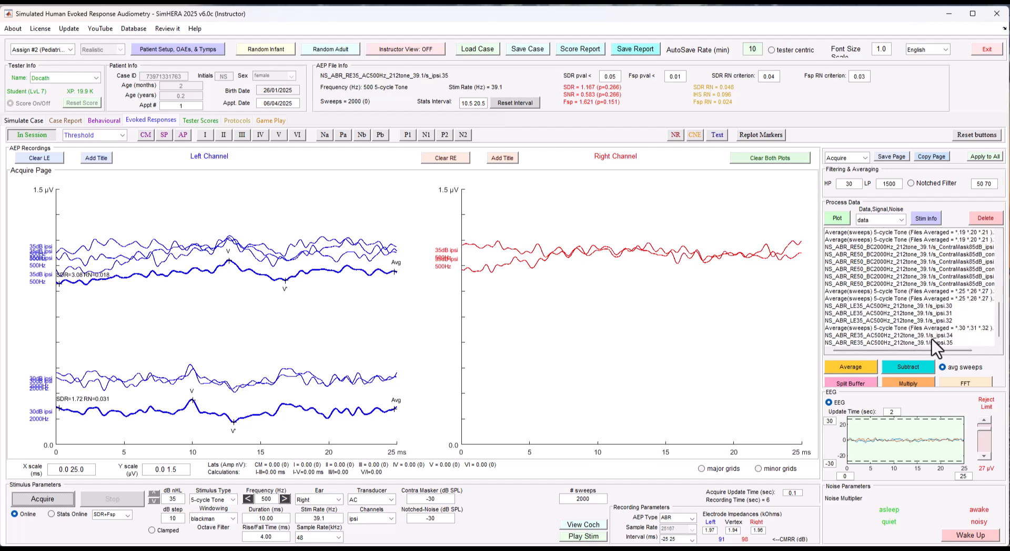
drag(932, 335, 936, 345)
click(863, 367)
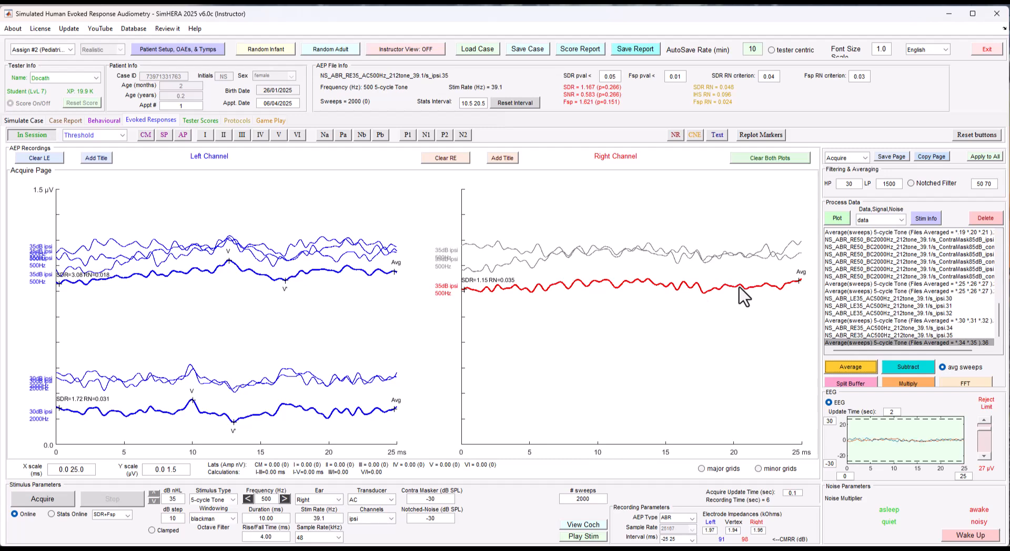
Mark the right-ear 35 dB nHL 500 Hz average as NR, and move it with its two replicates to the lower part of the plot
click(634, 288)
click(678, 135)
click(641, 286)
drag(642, 286, 642, 408)
drag(620, 255, 628, 385)
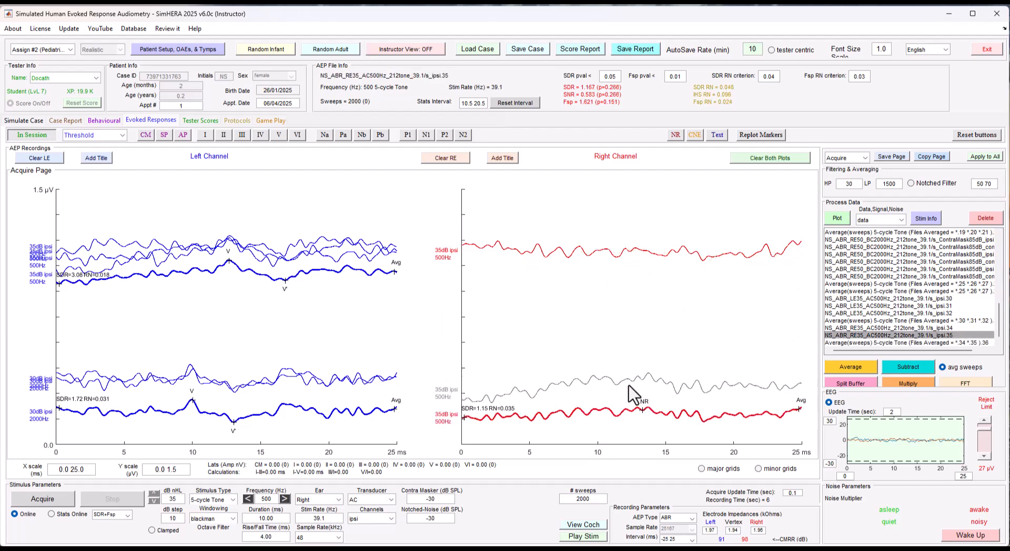
drag(615, 286, 573, 378)
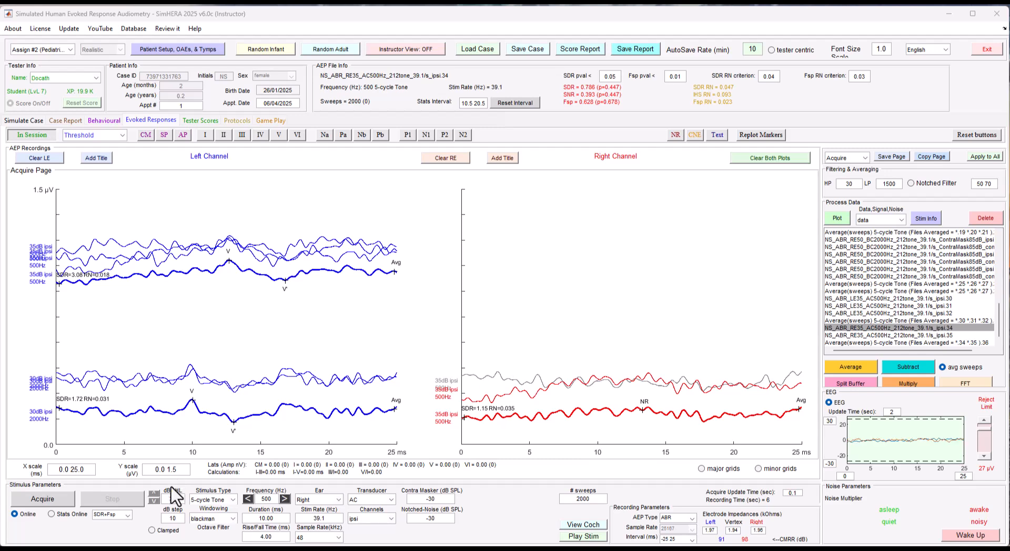
Raise the level to 65 dB nHL, acquire two right-ear 500 Hz replicates and average them
click(153, 494)
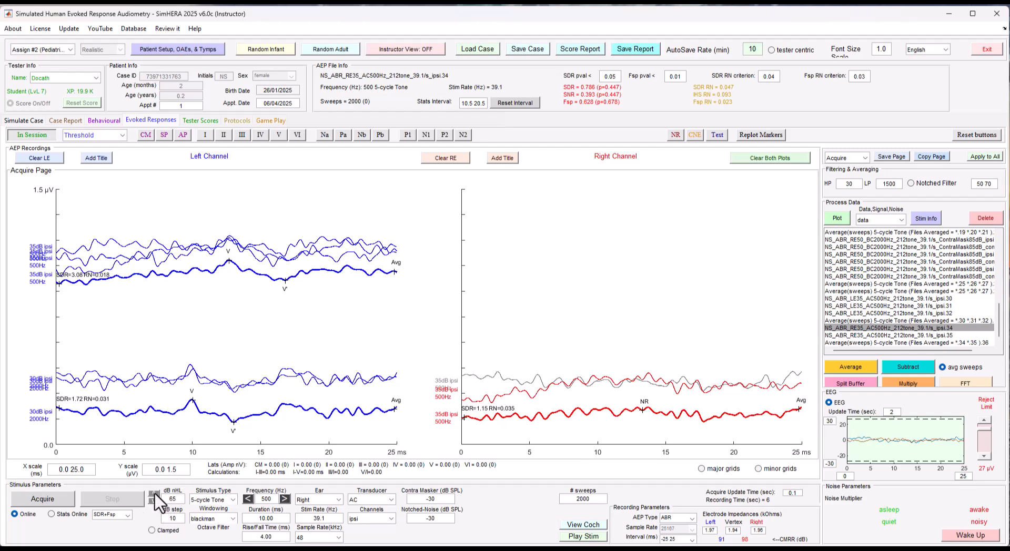
click(43, 499)
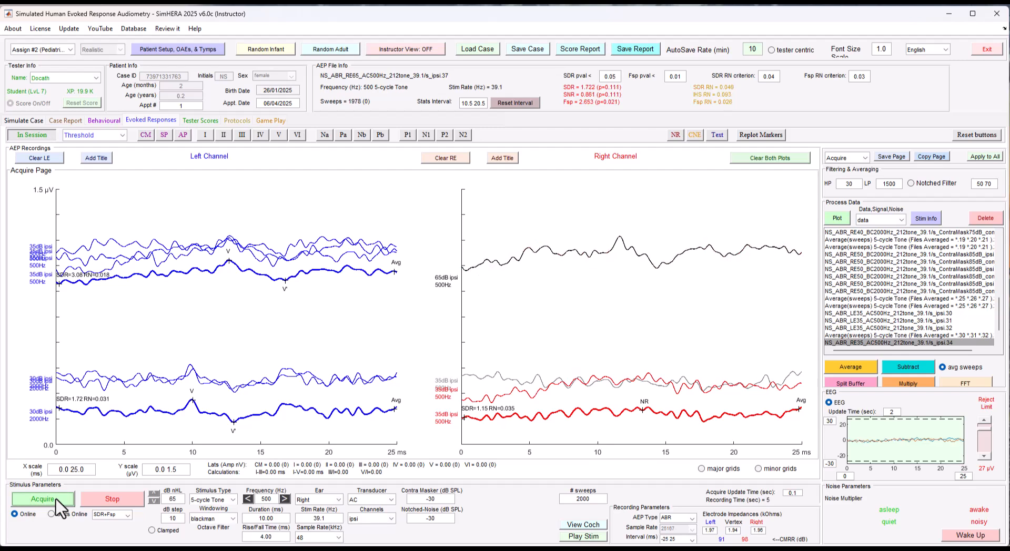
click(56, 500)
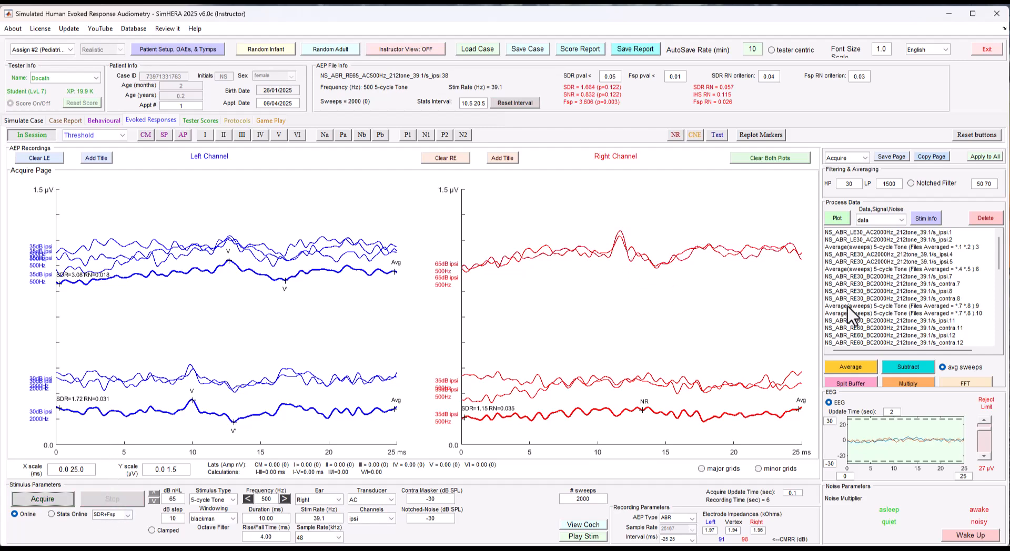
scroll(893, 321, down, 11)
drag(902, 335, 906, 343)
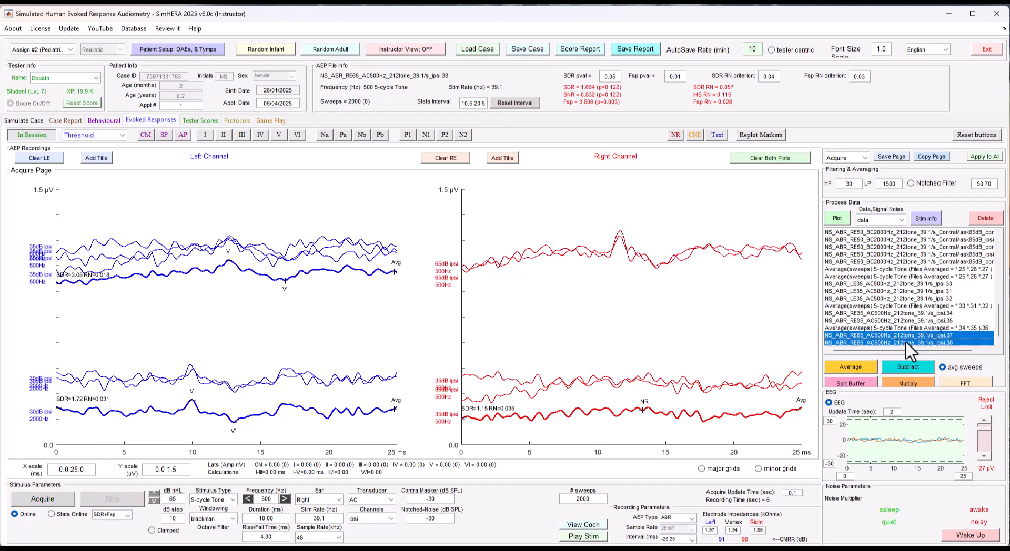
click(870, 368)
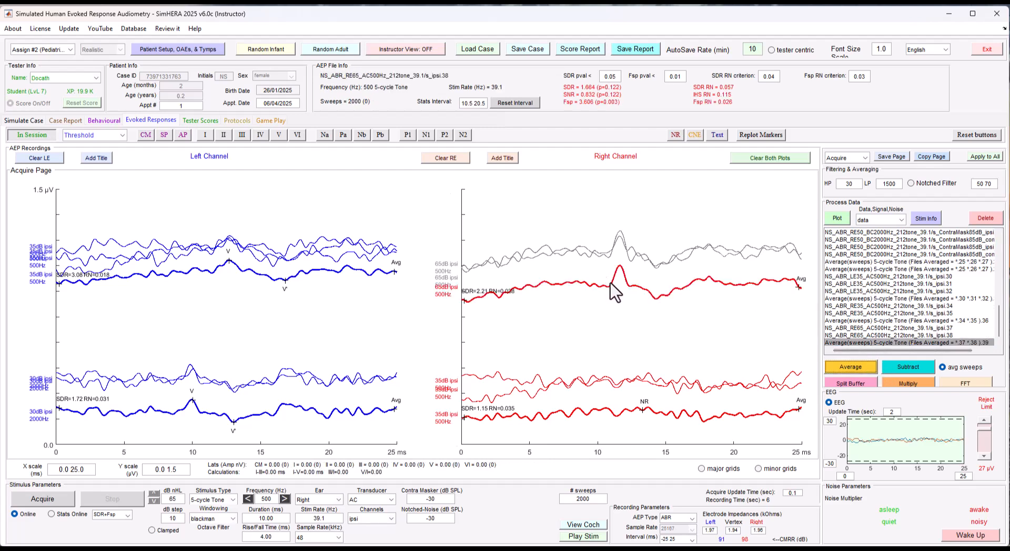
Move the right-ear 65 dB nHL traces to the top of the plot, and mark wave V at about 11.7 ms with its V' trough on the average
click(610, 283)
mouse_move(610, 250)
mouse_down()
mouse_move(615, 198)
mouse_move(617, 207)
mouse_up()
drag(615, 266, 622, 219)
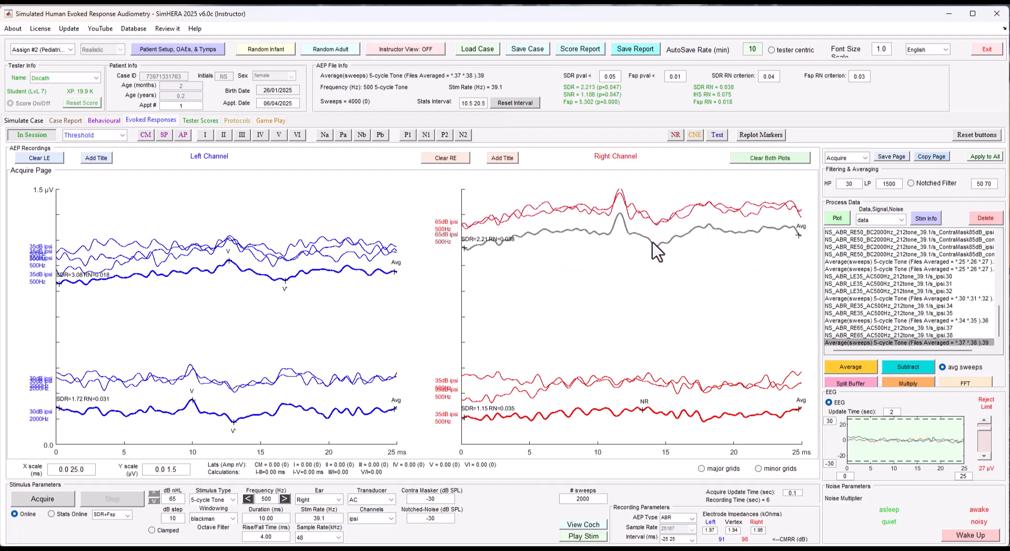
click(279, 134)
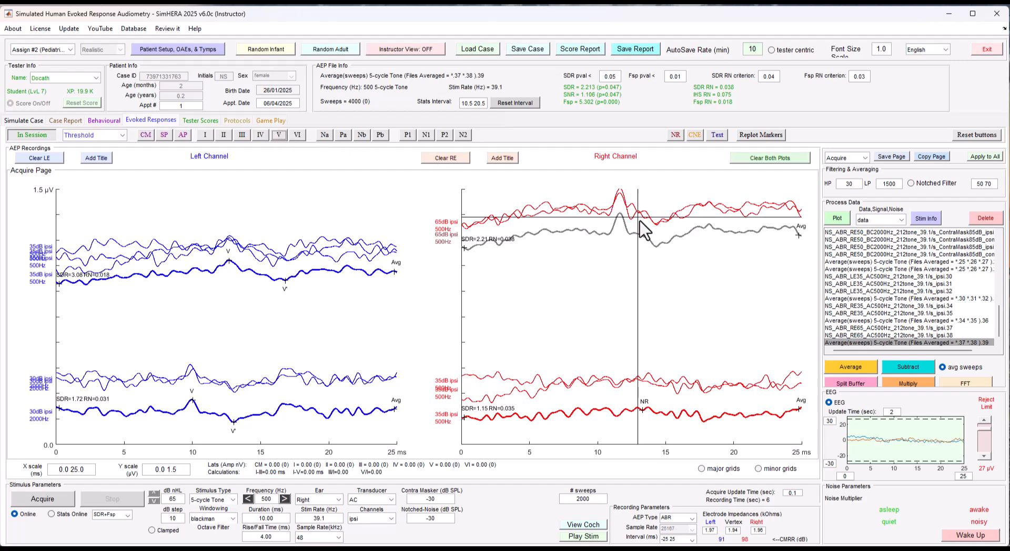
click(639, 225)
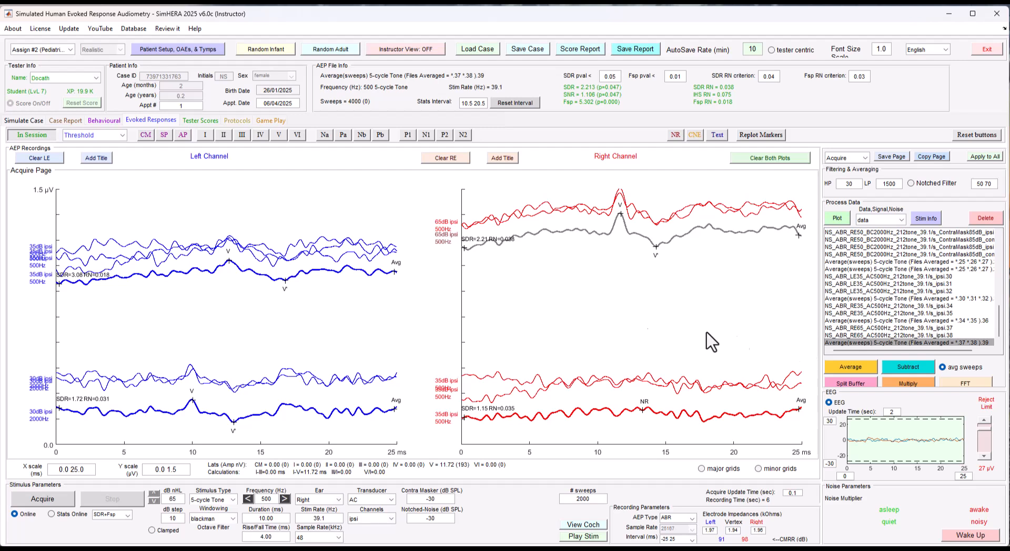
Lower the level to 45 dB nHL, acquire three right-ear 500 Hz replicates and average them
click(154, 501)
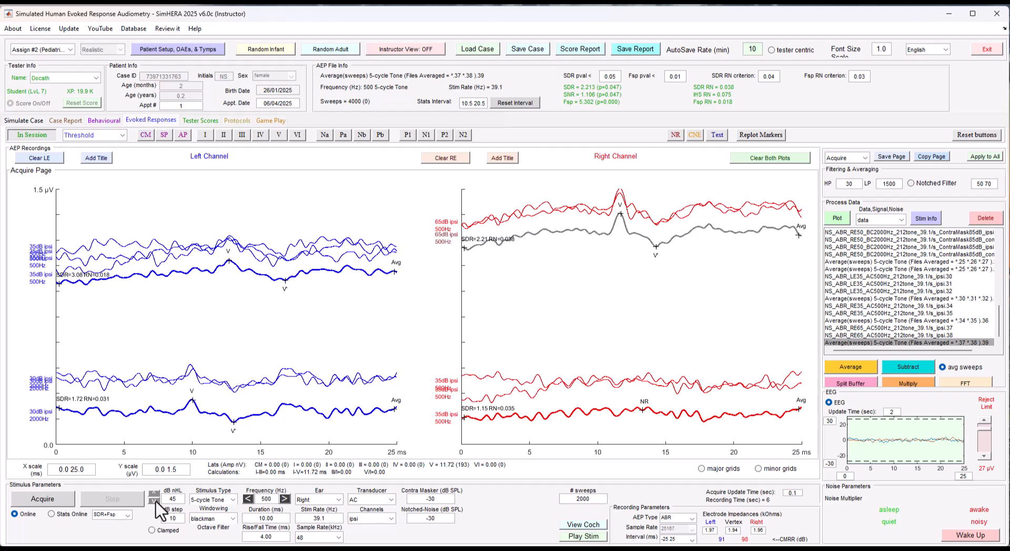
click(52, 502)
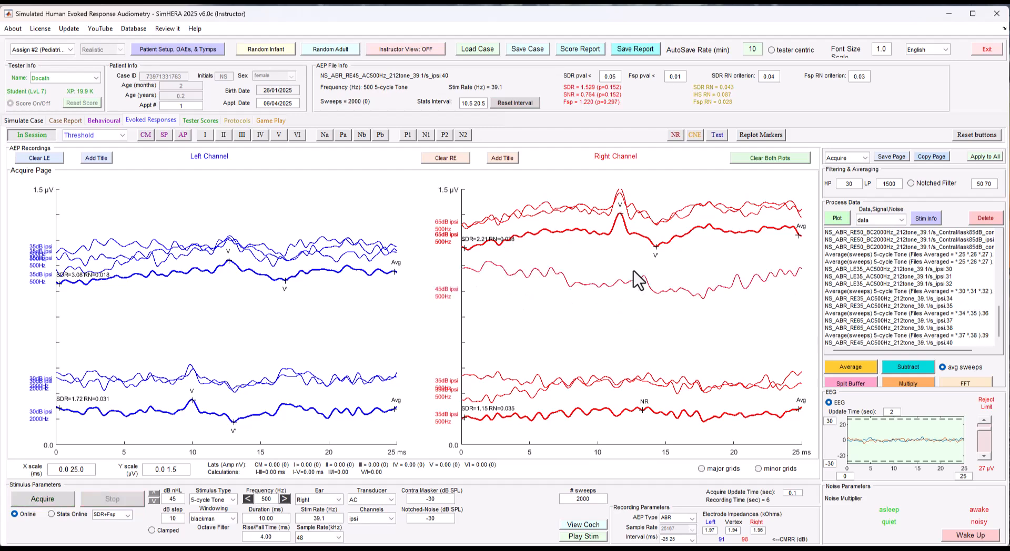
click(69, 501)
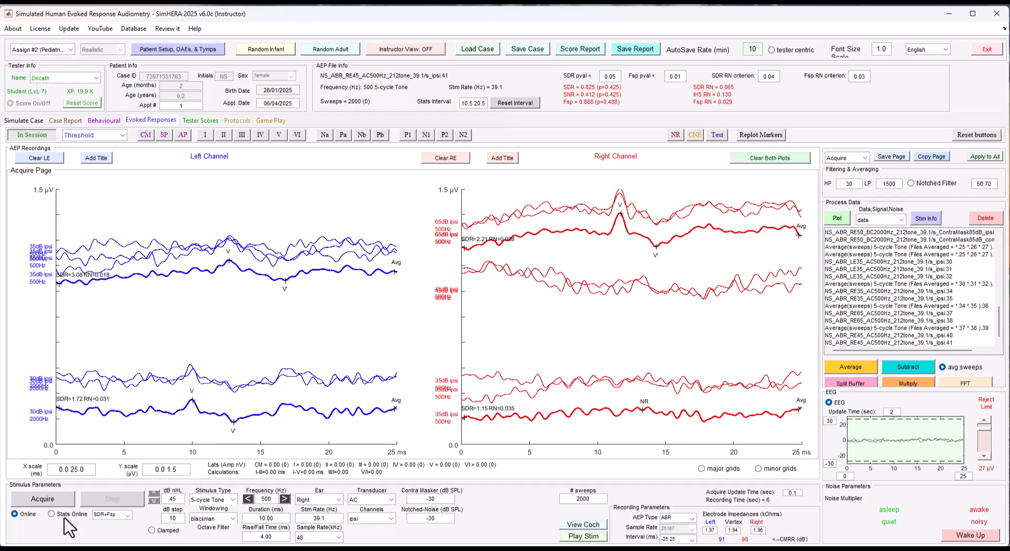
click(62, 502)
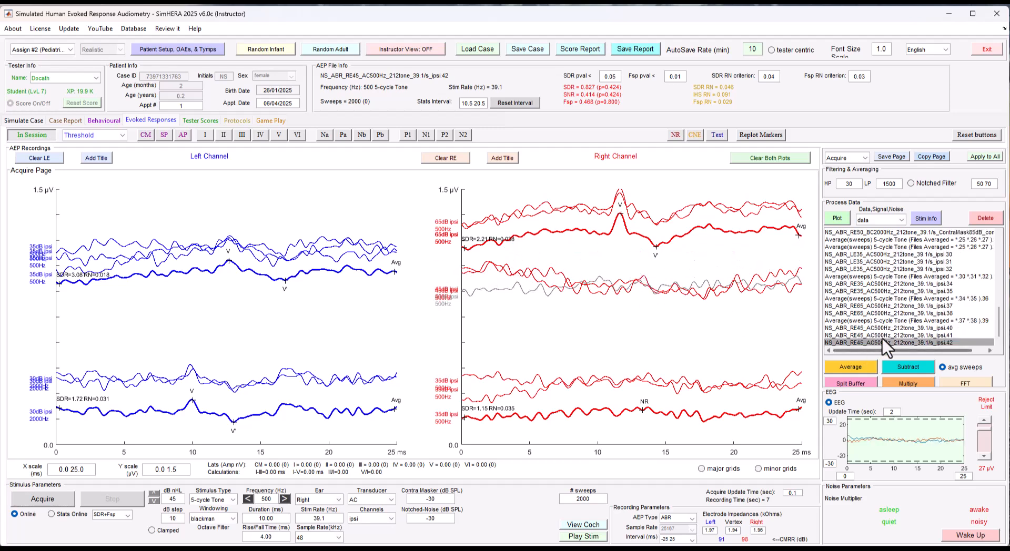
drag(911, 328, 911, 345)
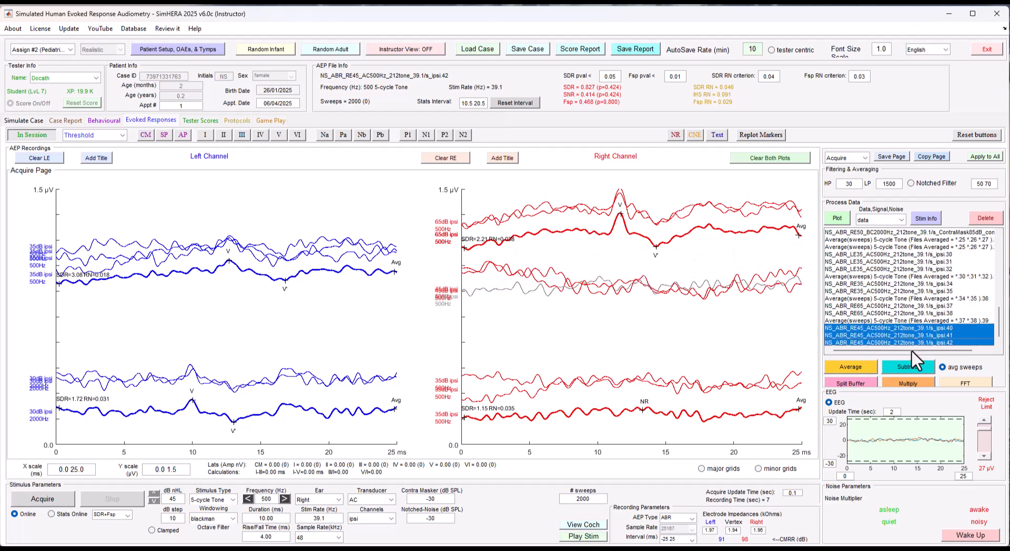
click(867, 366)
Move the right-ear 45 dB nHL average and its replicates down to just above the 35 dB nHL traces
drag(650, 288, 654, 329)
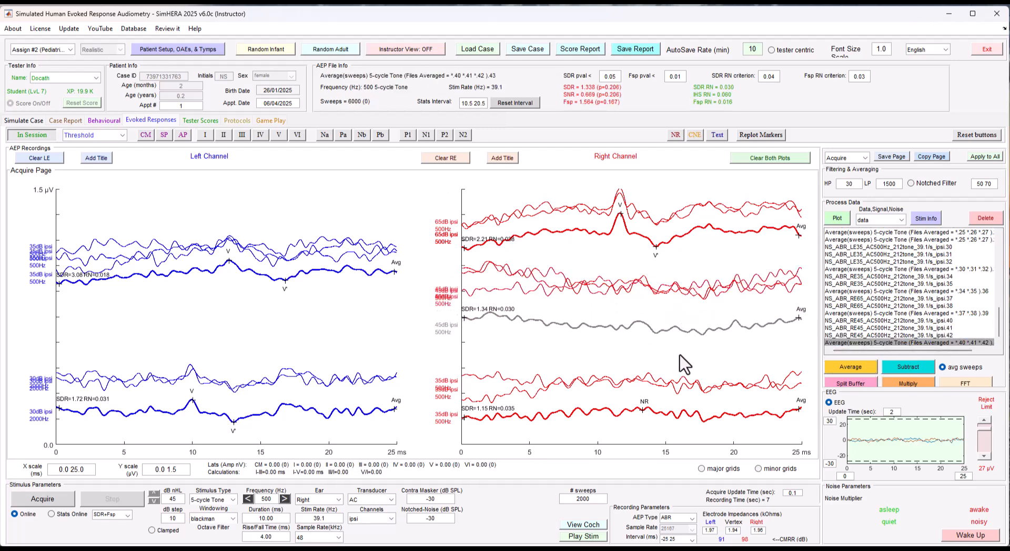
mouse_move(634, 329)
mouse_down()
mouse_move(637, 371)
mouse_move(637, 358)
mouse_up()
drag(628, 315, 634, 337)
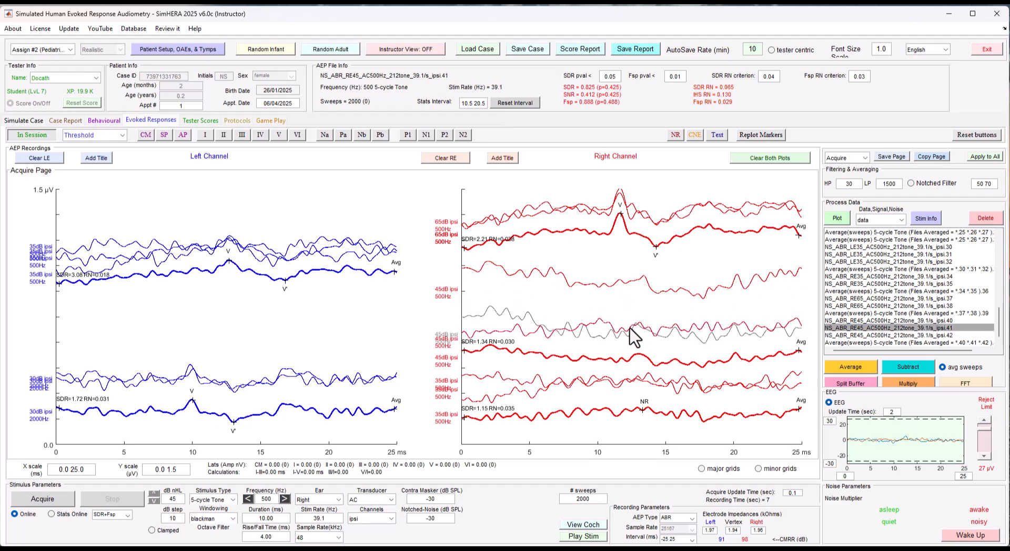
drag(634, 295, 634, 329)
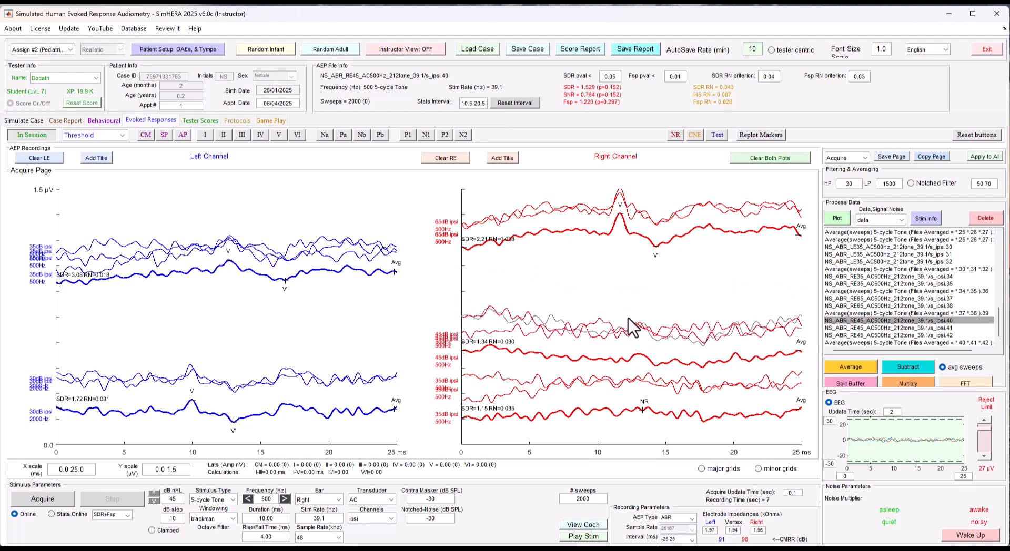
Mark wave V at 13.15 ms with its V' trough on the right-ear 45 dB nHL average, and show the latency and amplitude labels
click(651, 363)
click(279, 134)
click(640, 353)
right_click(641, 355)
click(662, 378)
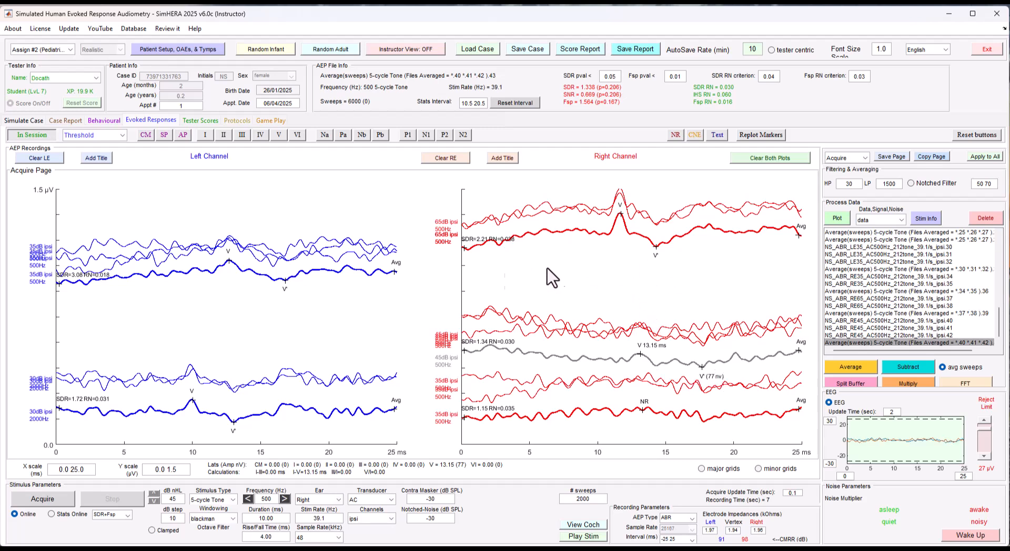
Acquire two right-ear 500 Hz air-conduction replicates at 55 dB nHL and average them
click(51, 499)
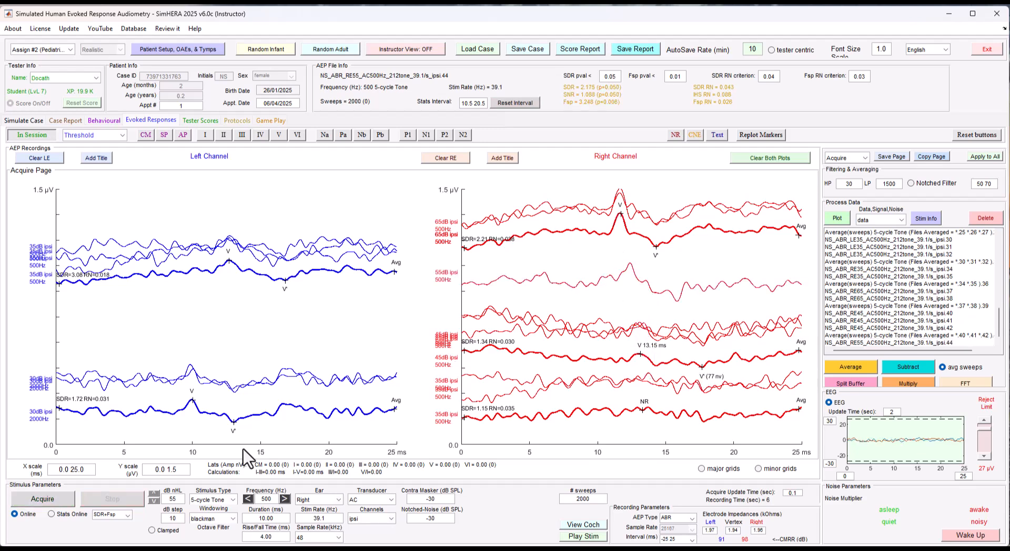
click(42, 500)
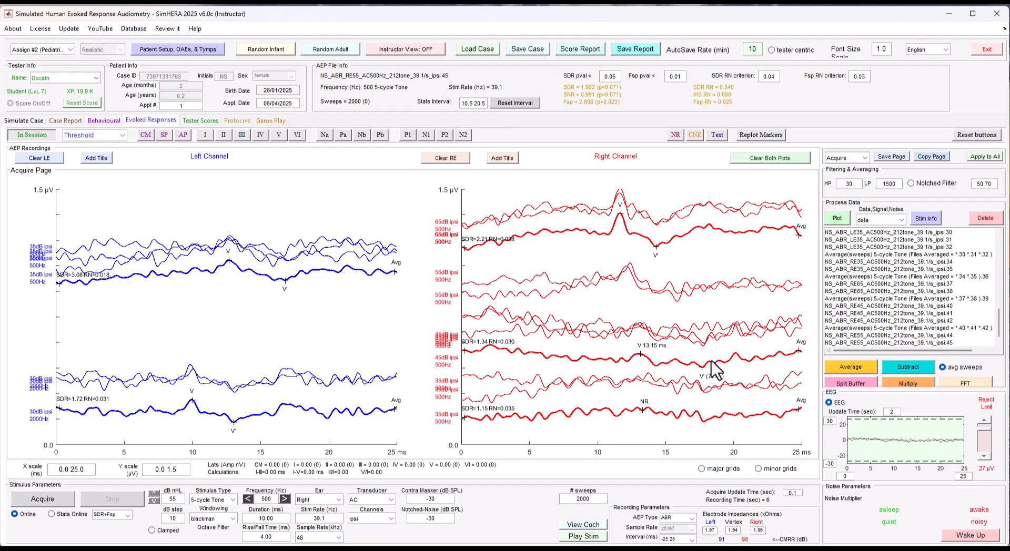
drag(842, 336, 844, 343)
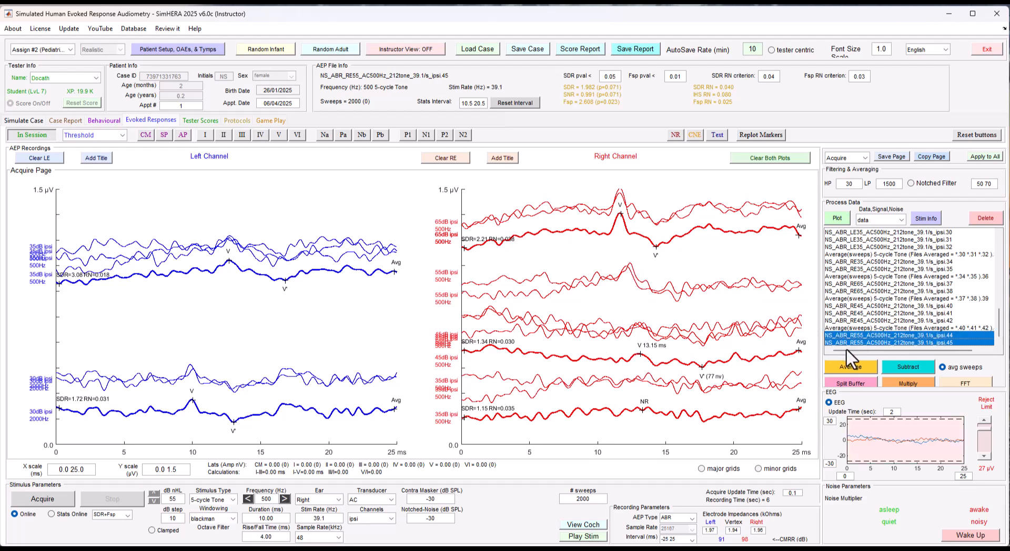
click(850, 367)
Move the right-ear 55 dB nHL average below its replicates, and mark wave V at about 12.4 ms with its V' trough
drag(615, 279, 615, 301)
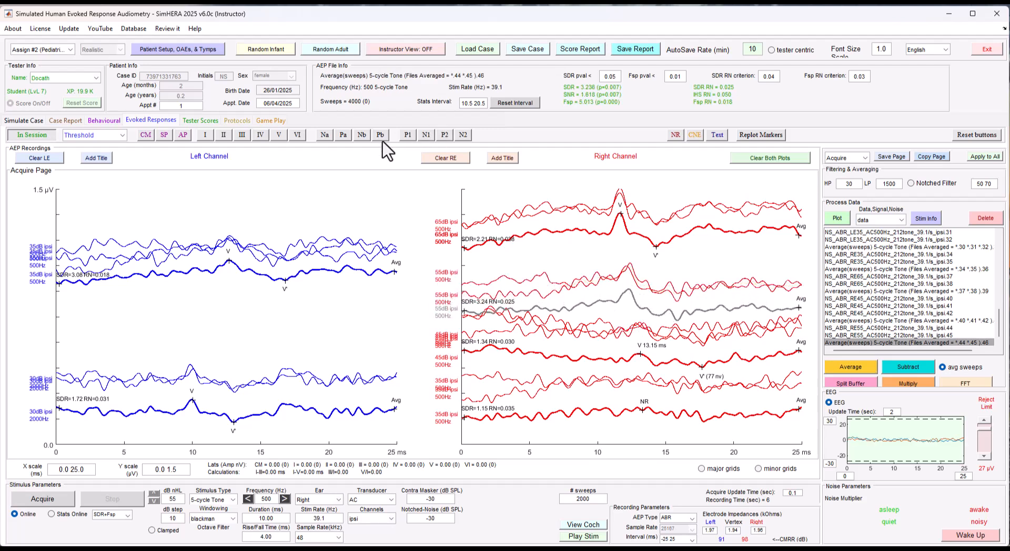
click(279, 135)
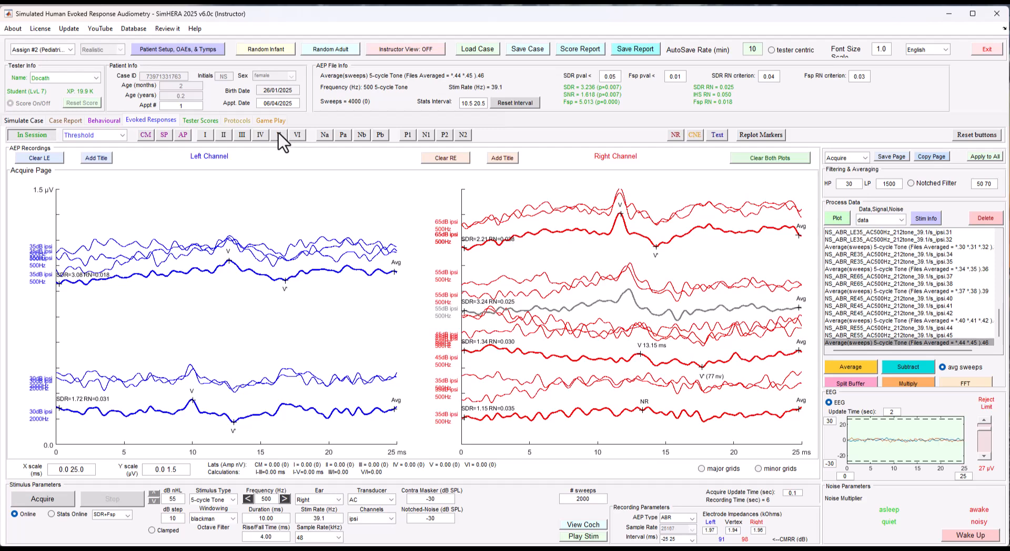
click(630, 289)
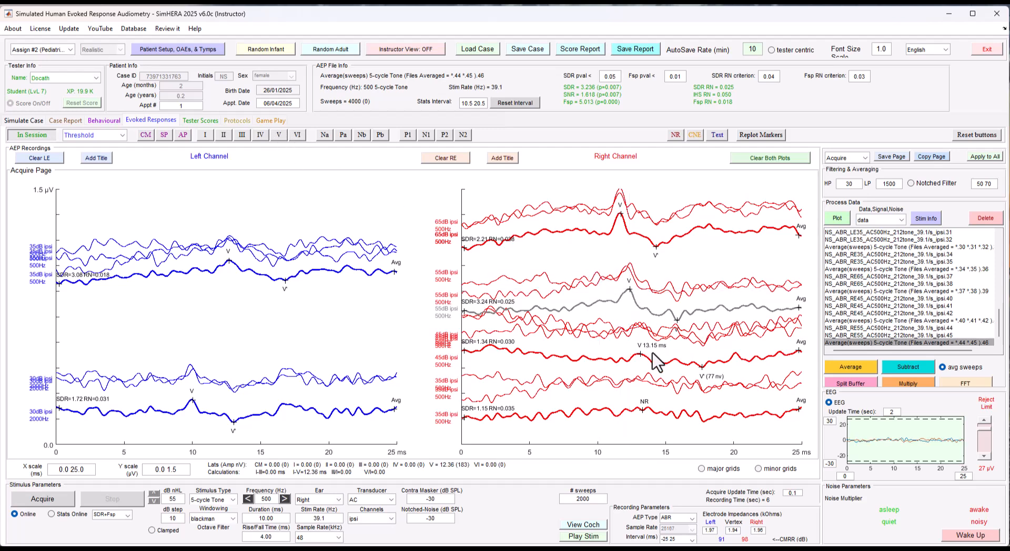
Adjust the vertical position of the right-ear 45 dB nHL average slightly beneath its replicates
mouse_move(653, 363)
mouse_down()
mouse_move(655, 307)
mouse_move(650, 354)
mouse_up()
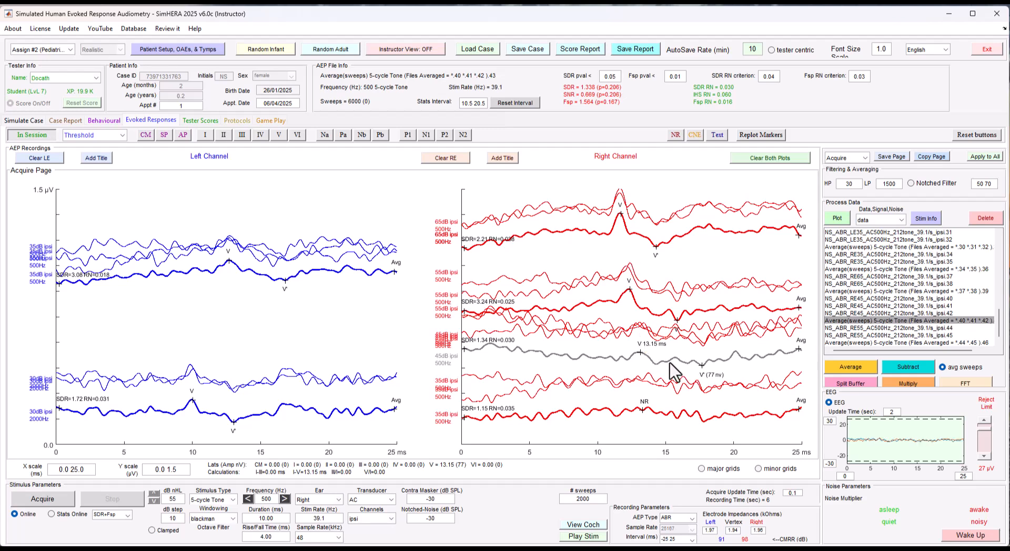
drag(679, 362, 682, 354)
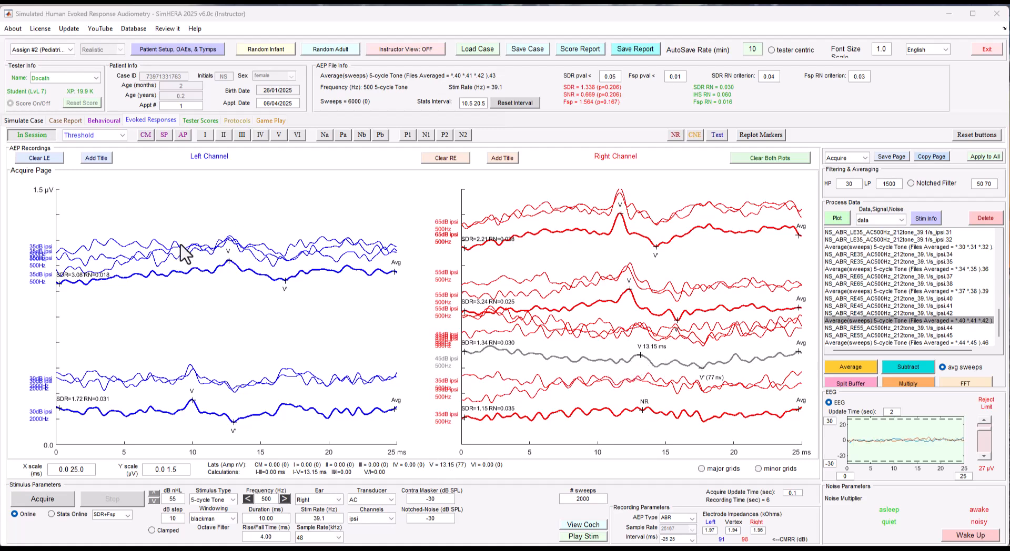
drag(622, 371, 628, 353)
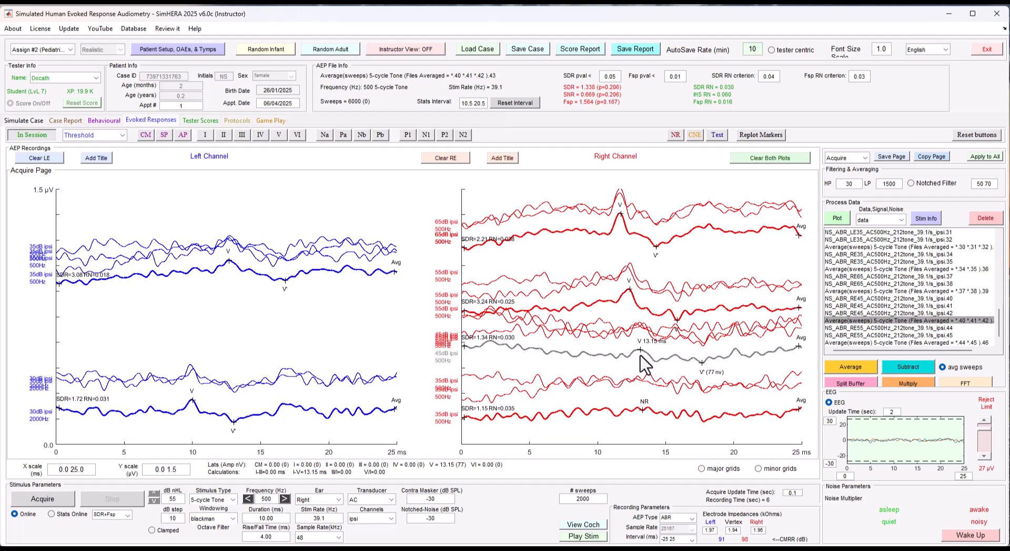
drag(644, 354, 647, 360)
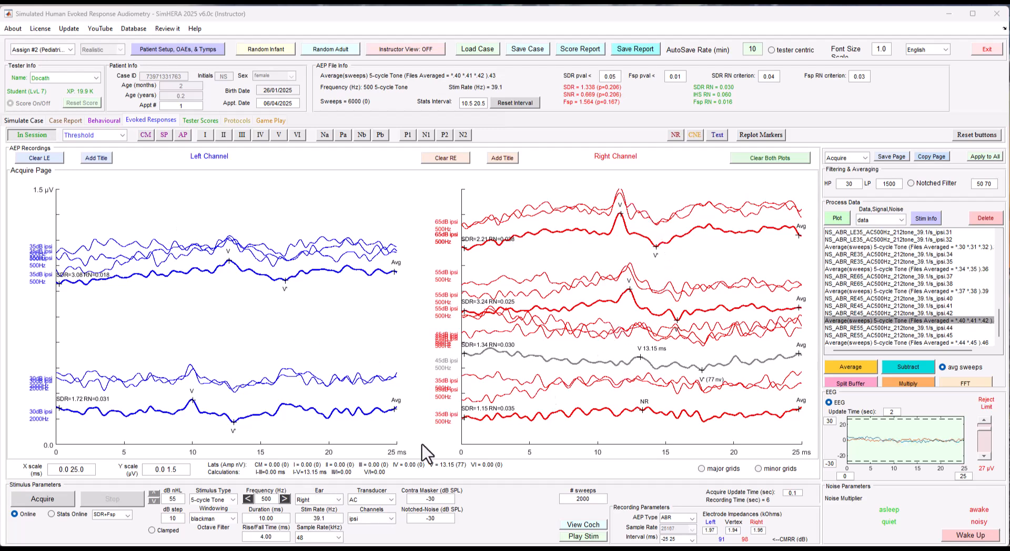
Clear the right-ear plot, acquire two right-ear 4000 Hz air-conduction replicates at 25 dB nHL, and average them
click(446, 158)
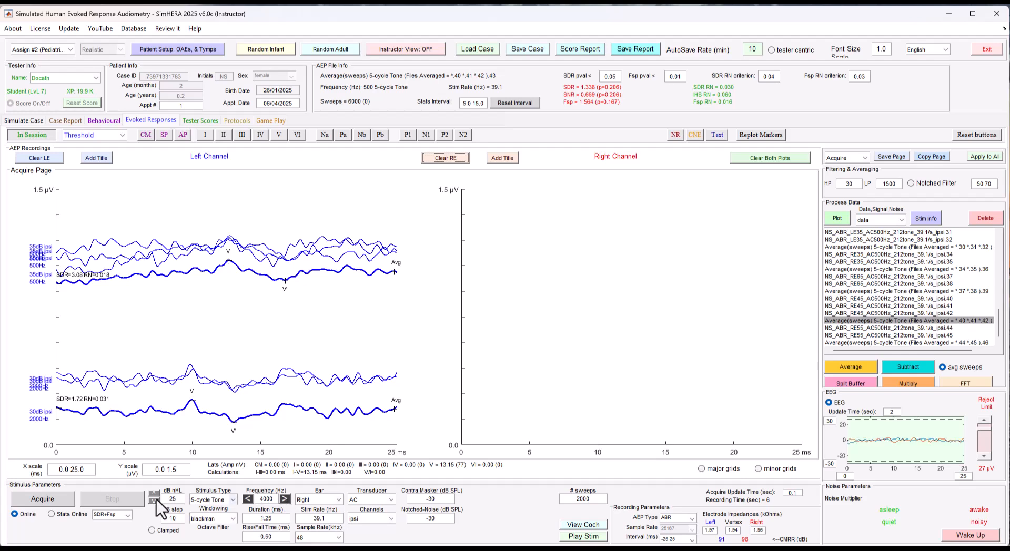
click(44, 500)
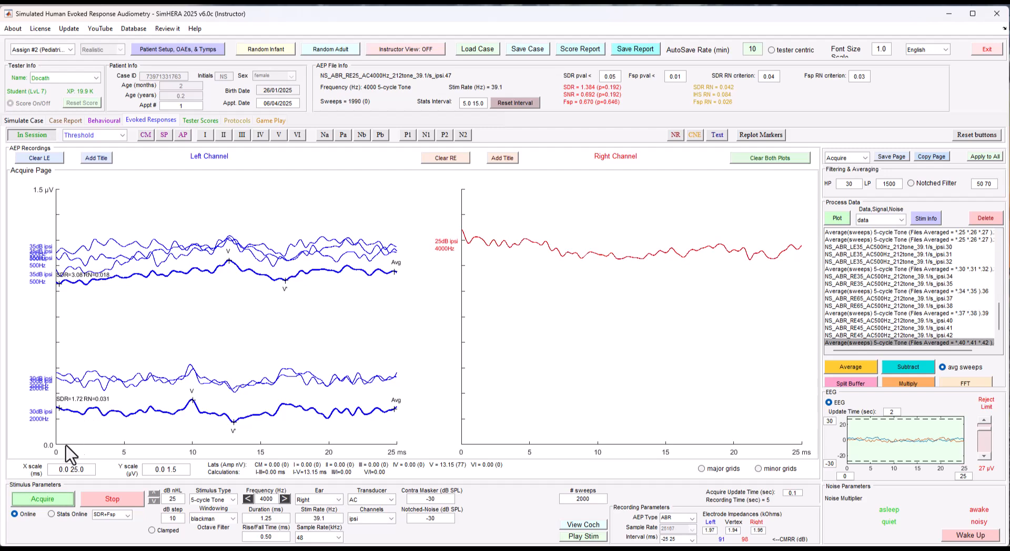
click(53, 500)
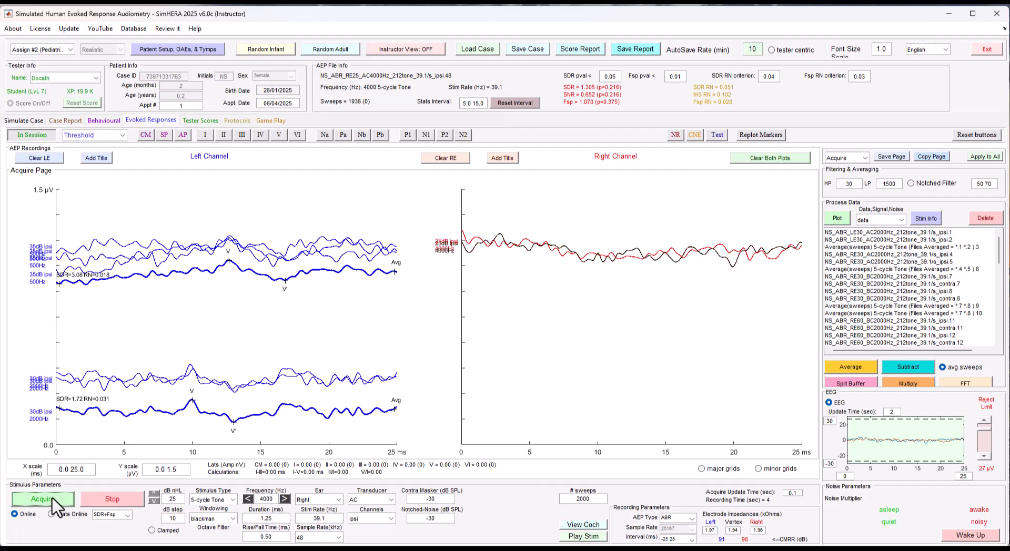
scroll(957, 298, down, 14)
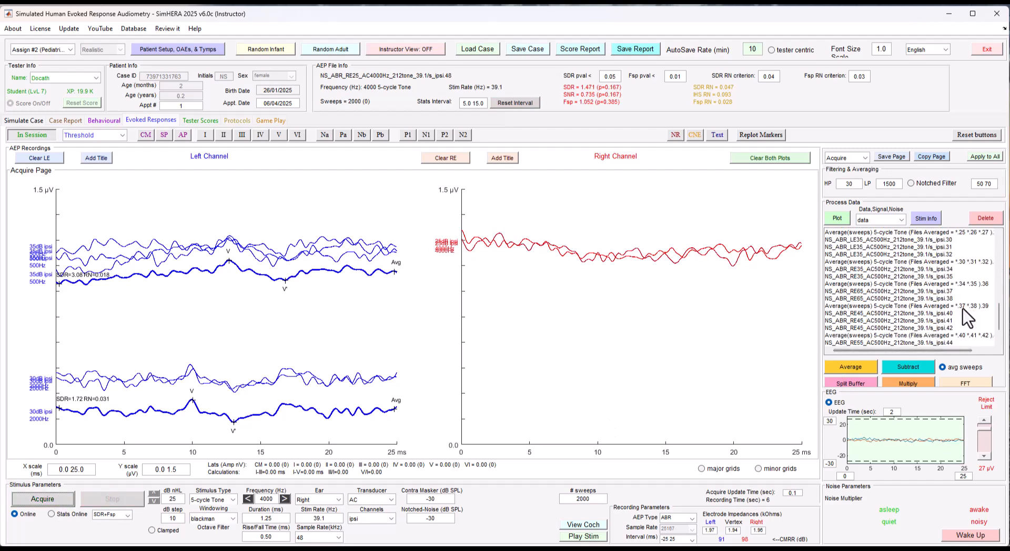
click(894, 335)
shift+click(894, 342)
click(850, 366)
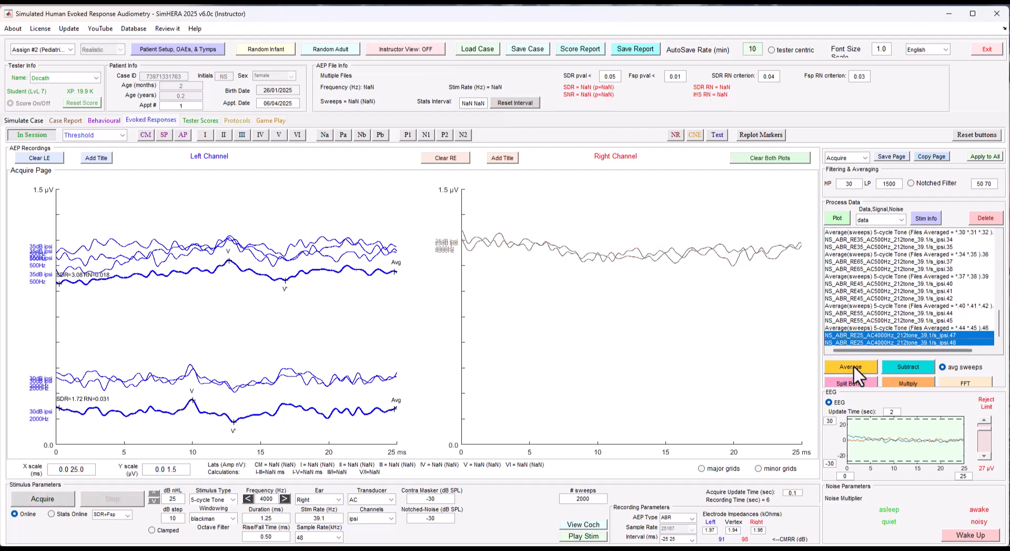
Mark the right-ear 25 dB nHL 4000 Hz average as NR, and place it with its replicates near the bottom of the plot
mouse_move(613, 289)
mouse_down()
mouse_move(615, 321)
mouse_move(575, 380)
mouse_up()
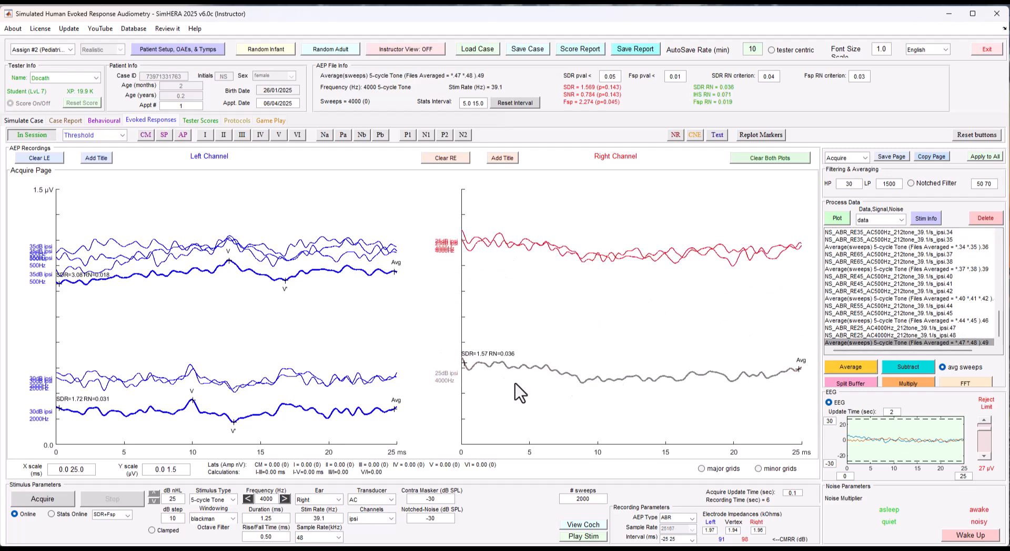
click(676, 134)
click(632, 377)
drag(634, 377, 642, 432)
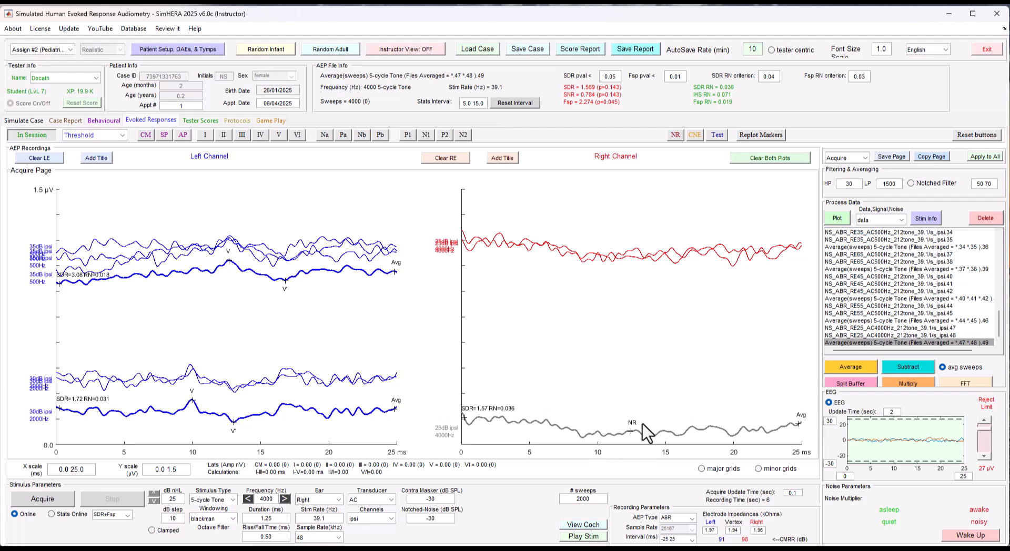
click(625, 257)
drag(629, 267, 638, 407)
Regroup the three left-ear 35 dB nHL 500 Hz replicates at the top of the plot with their average just beneath
mouse_move(225, 284)
mouse_down()
mouse_move(226, 356)
mouse_move(221, 332)
mouse_up()
mouse_move(211, 254)
mouse_down()
mouse_move(214, 319)
mouse_move(214, 310)
mouse_up()
mouse_move(214, 254)
mouse_down()
mouse_move(219, 191)
mouse_move(221, 204)
mouse_up()
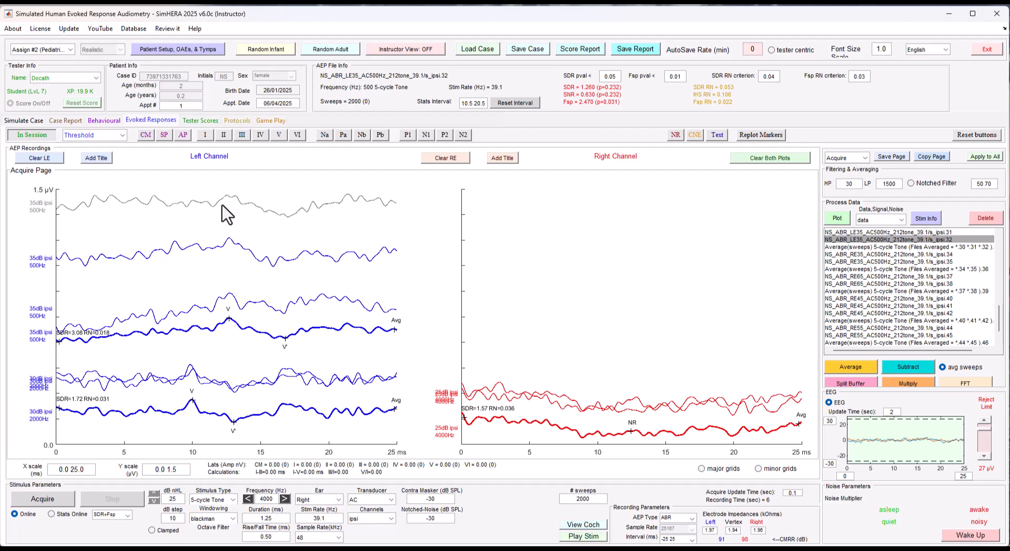
drag(226, 242, 226, 203)
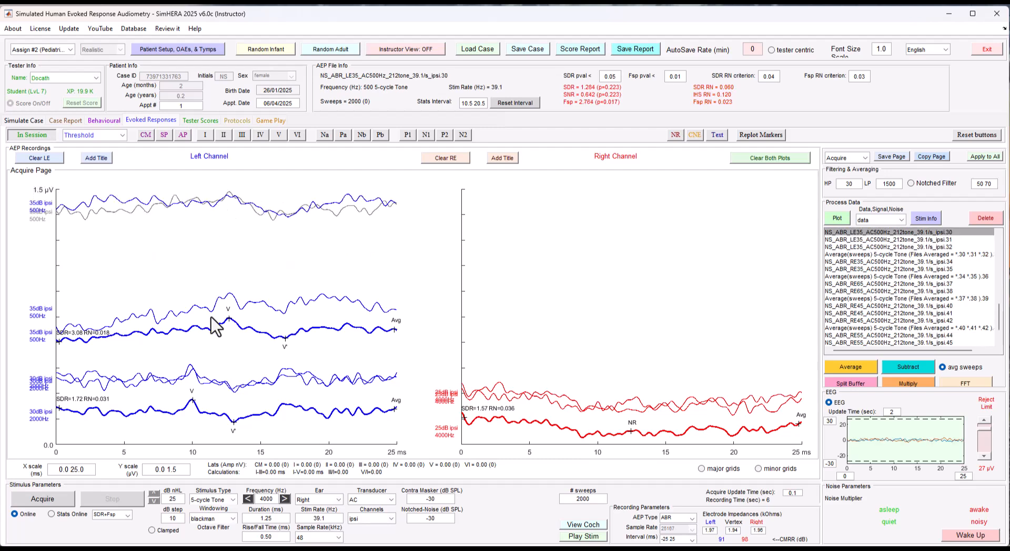
drag(220, 315, 222, 213)
mouse_move(223, 324)
mouse_down()
mouse_move(229, 225)
mouse_move(230, 236)
mouse_up()
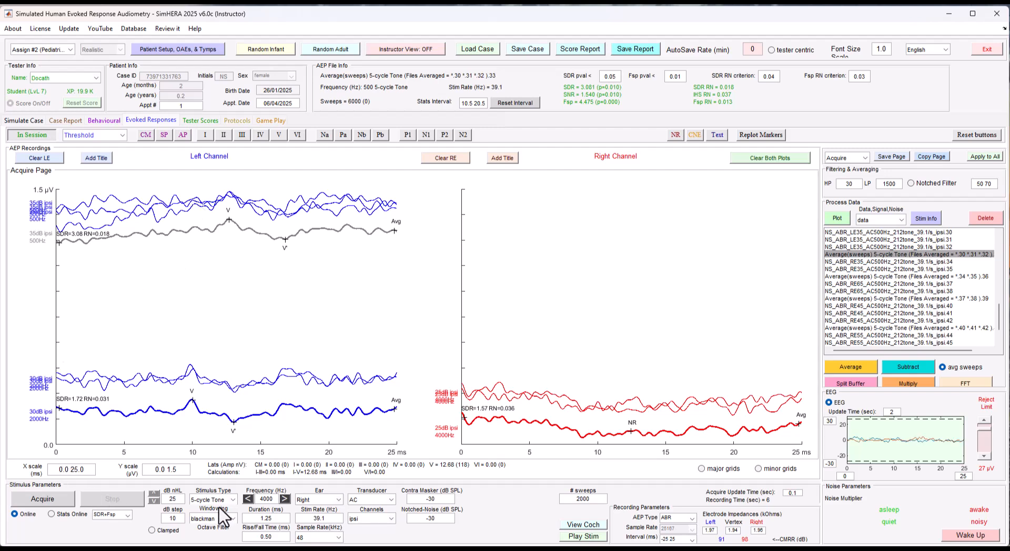
Set the test ear to Left, and move the left-ear 2000 Hz replicates and their average up beneath the 500 Hz group
click(306, 500)
click(312, 511)
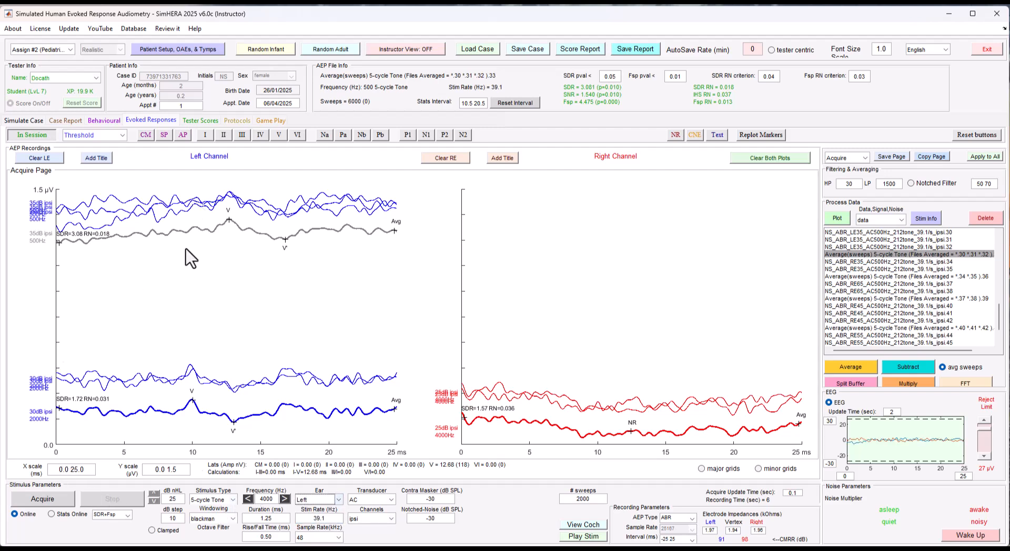
drag(200, 383, 199, 278)
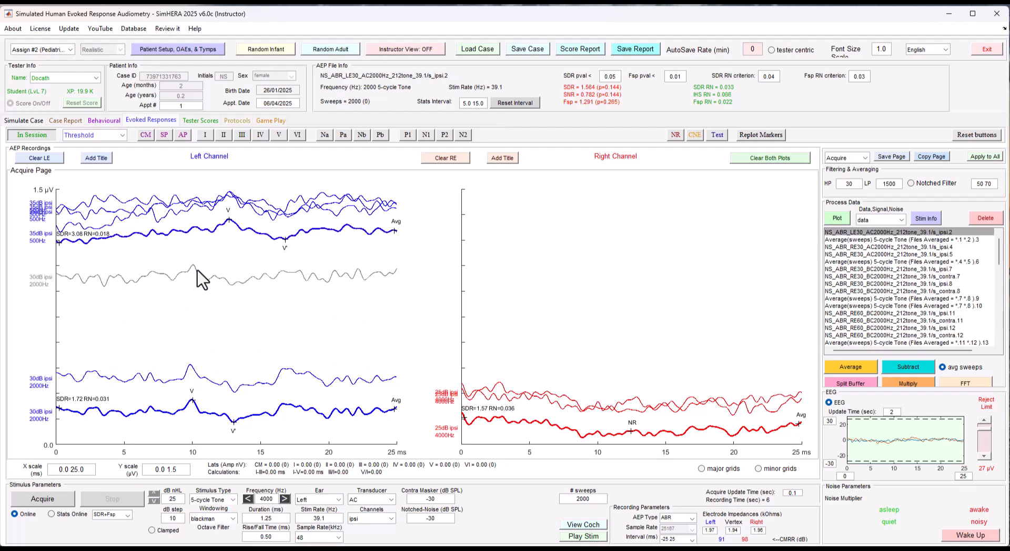
drag(186, 367, 190, 277)
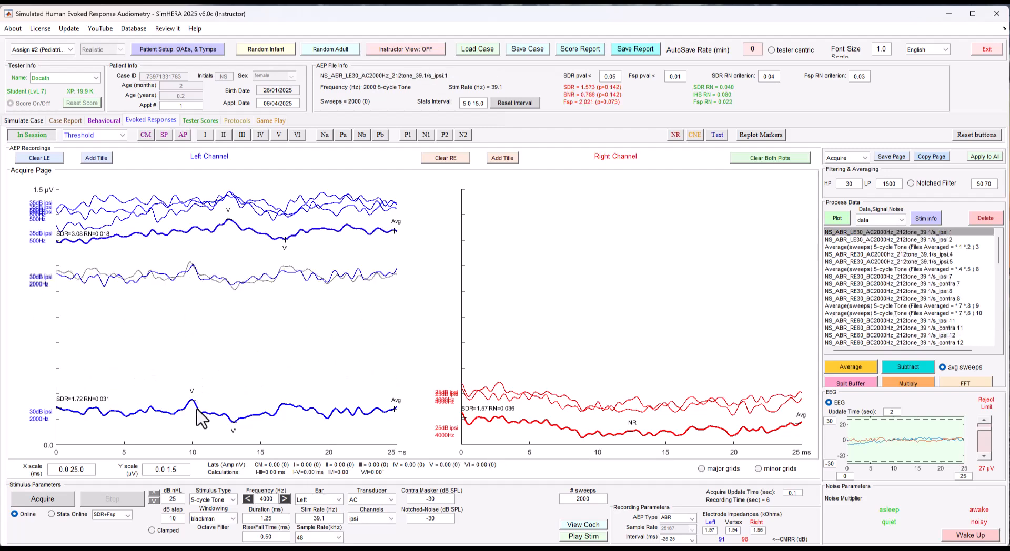
drag(197, 407, 198, 310)
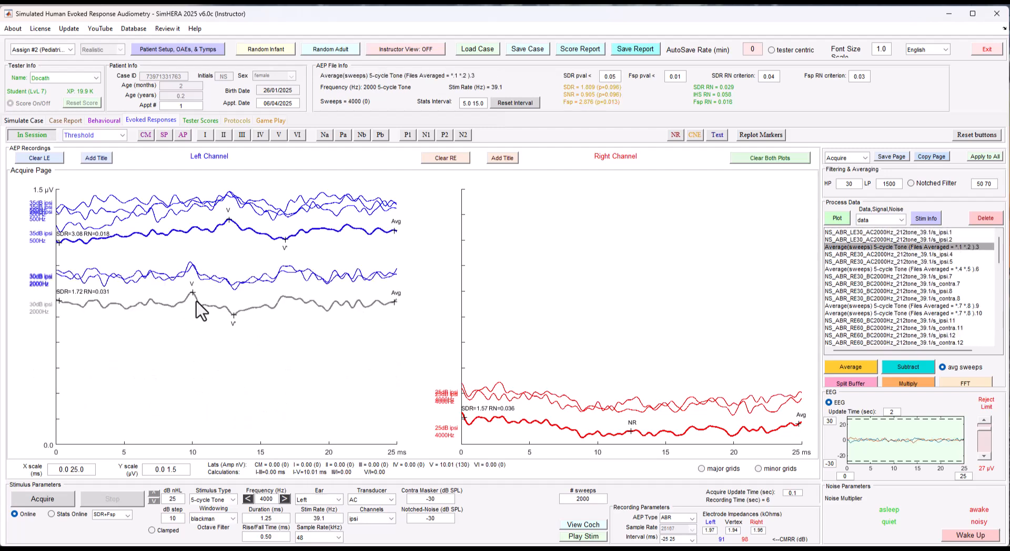
Acquire two left-ear 4000 Hz replicates at 25 dB nHL, place them below the 2000 Hz group, and average them
click(39, 503)
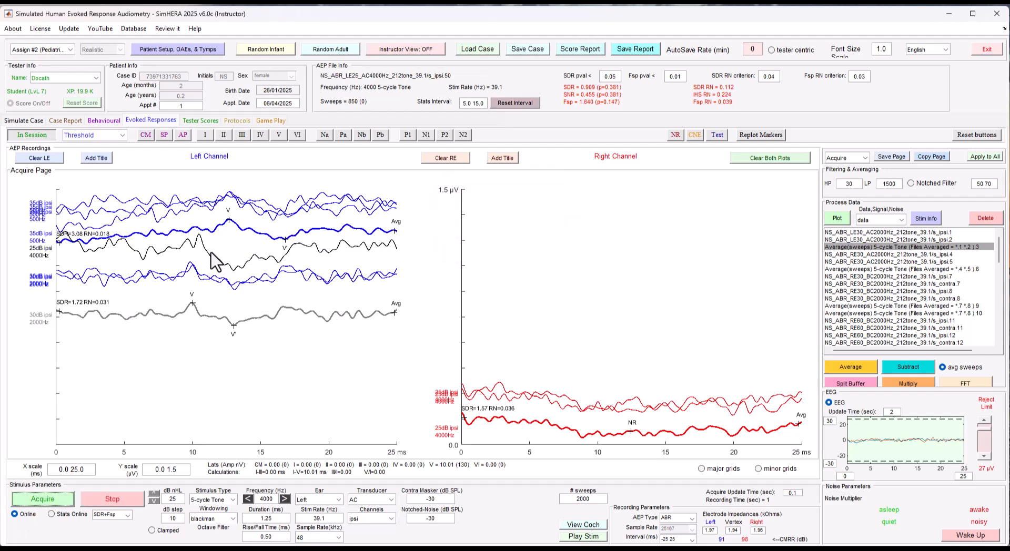
mouse_move(213, 259)
mouse_down()
mouse_move(223, 400)
mouse_move(245, 395)
mouse_up()
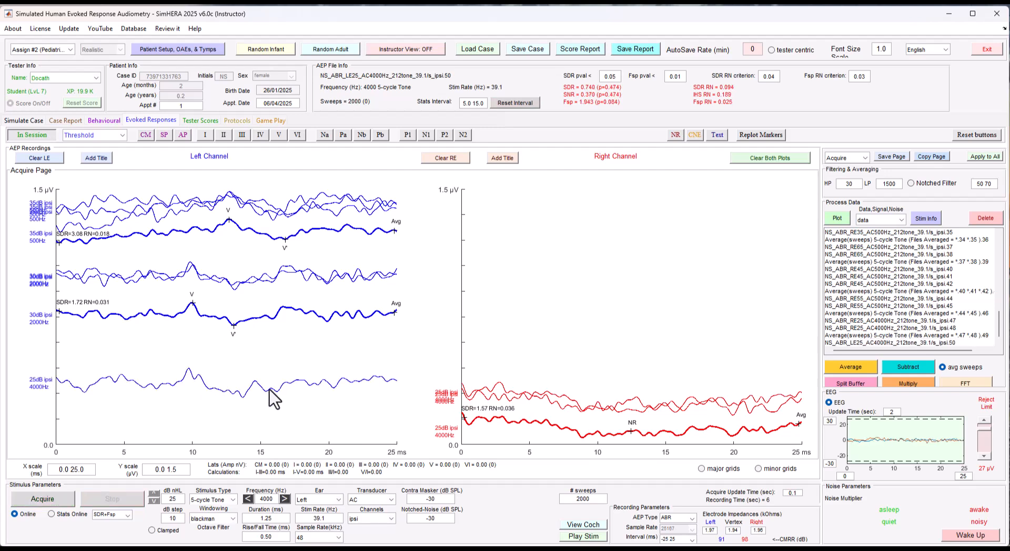
click(57, 502)
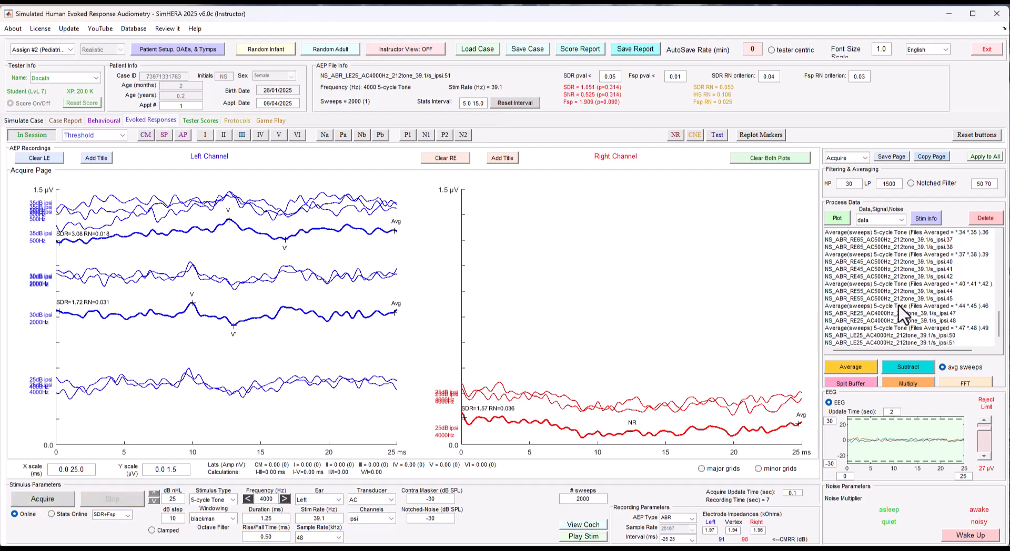
drag(947, 335, 946, 342)
click(870, 367)
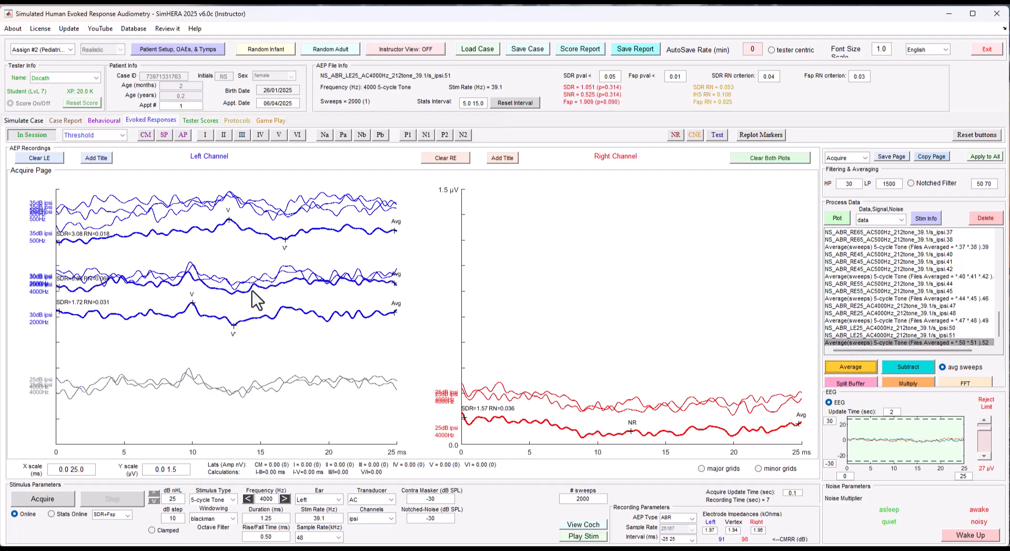
Move the left-ear 4000 Hz average below its replicates, and mark wave V at 9.66 ms with its V' trough
click(192, 275)
drag(193, 274, 211, 434)
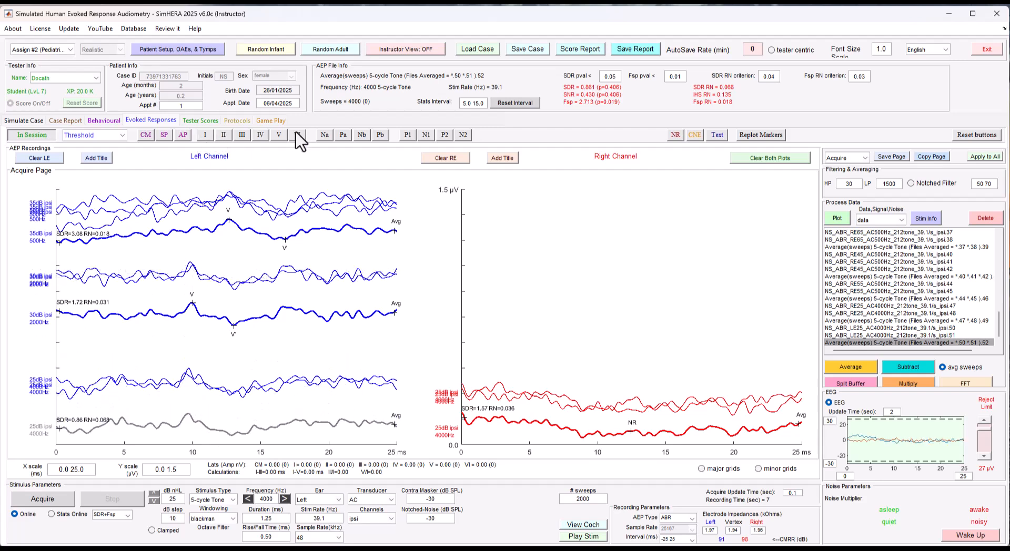
click(278, 135)
click(192, 418)
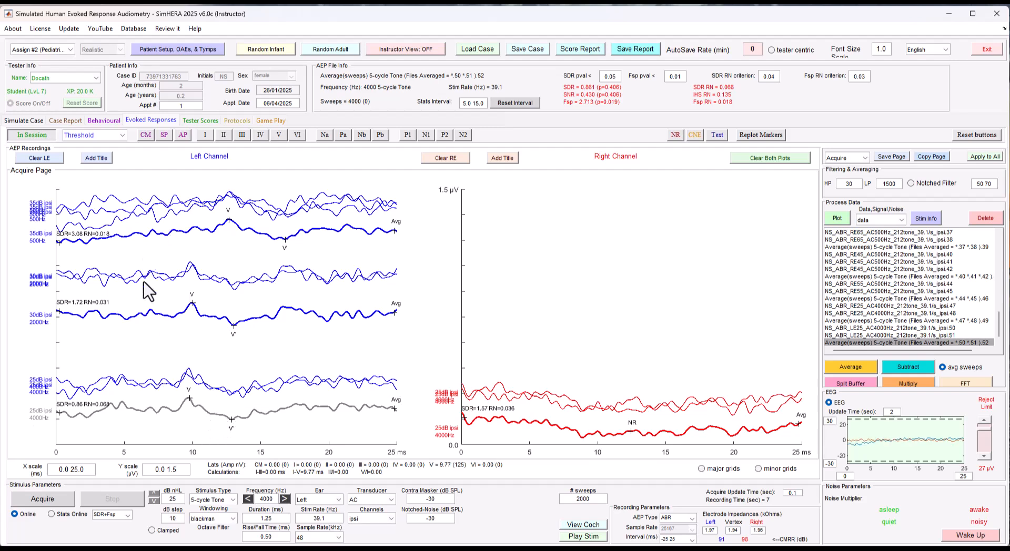
drag(190, 398, 189, 399)
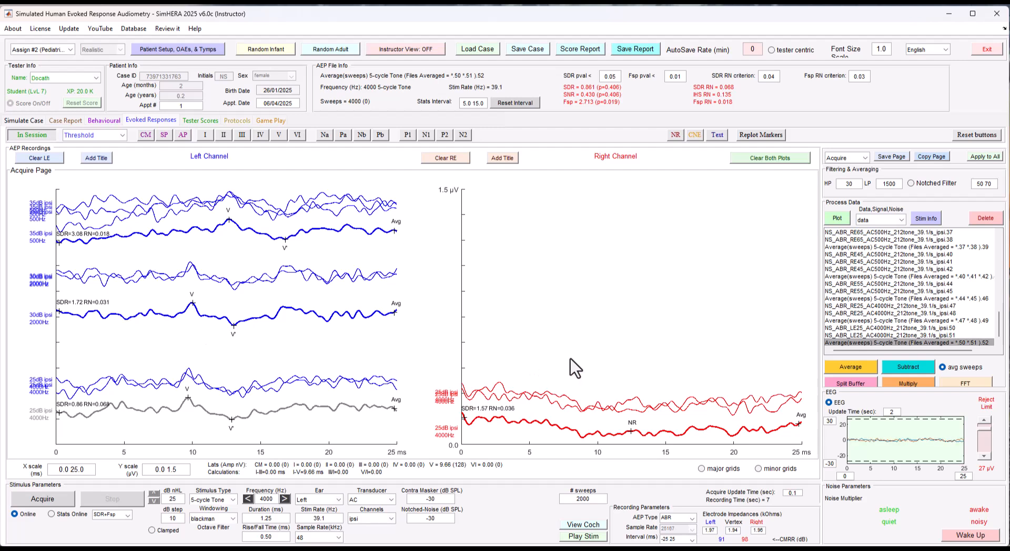
Set the test ear to Right, acquire two 4000 Hz air-conduction replicates at 55 dB nHL, and average them
click(338, 500)
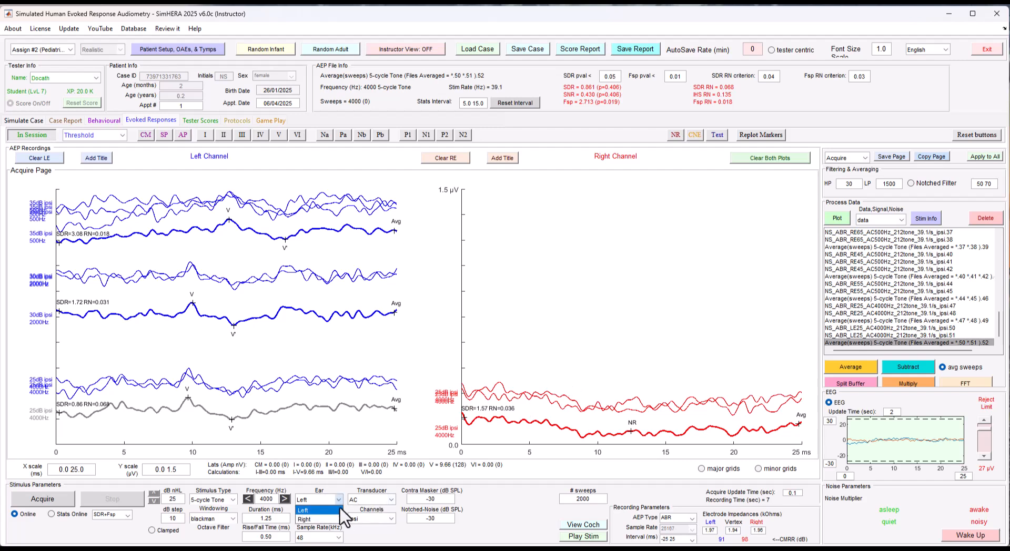
click(337, 520)
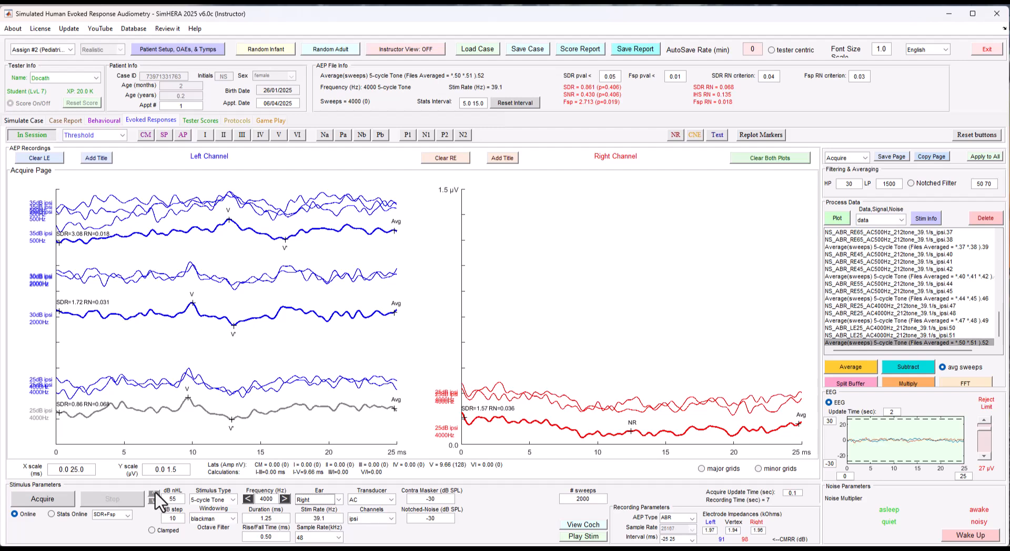
click(40, 499)
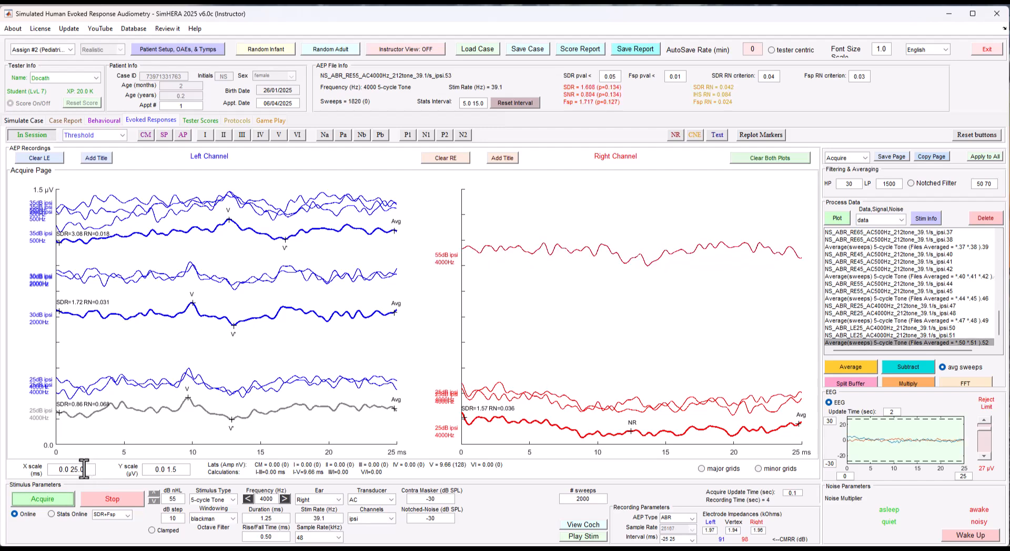
click(53, 500)
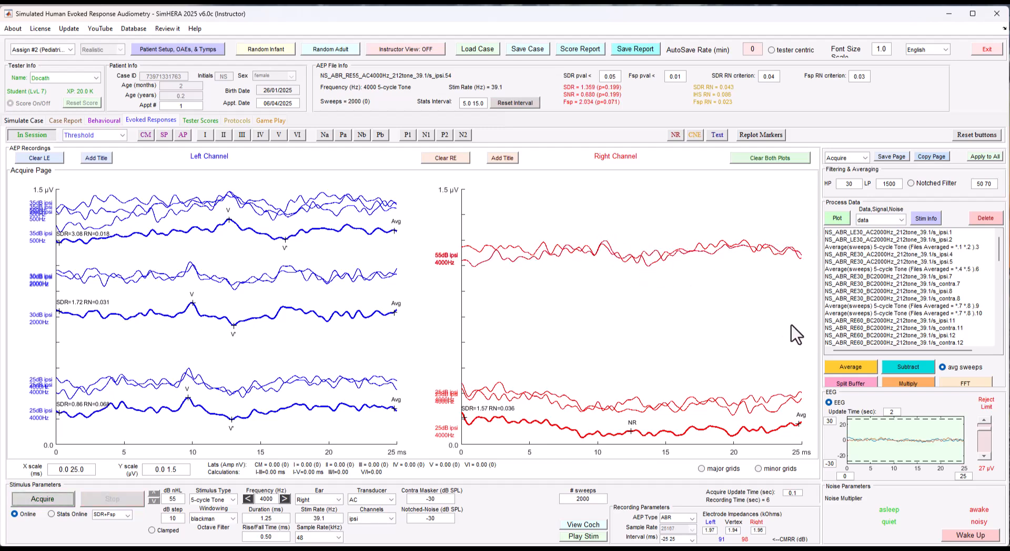
drag(999, 254, 951, 343)
click(840, 368)
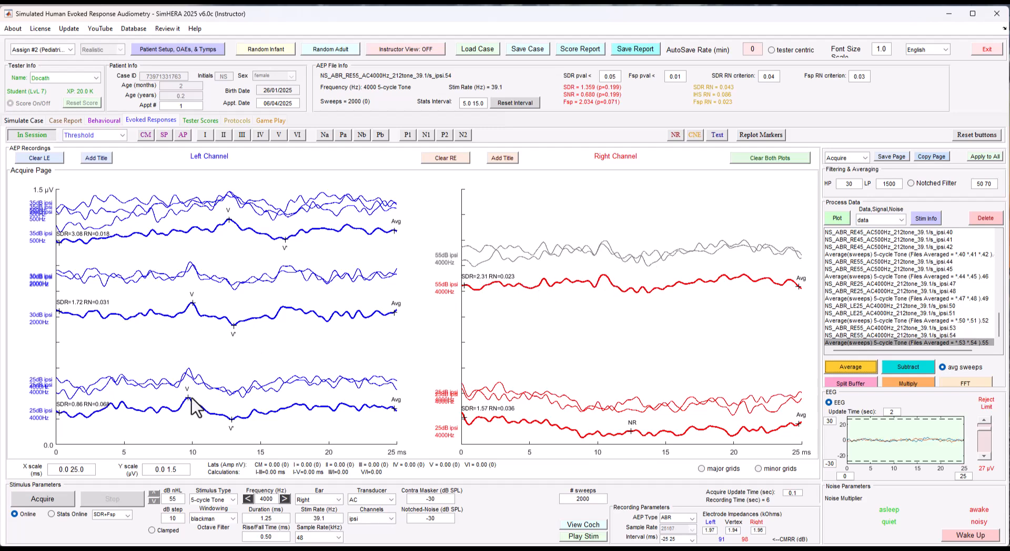
Mark wave V at 10.53 ms with its V' trough on the right-ear 55 dB nHL 4000 Hz average
click(606, 277)
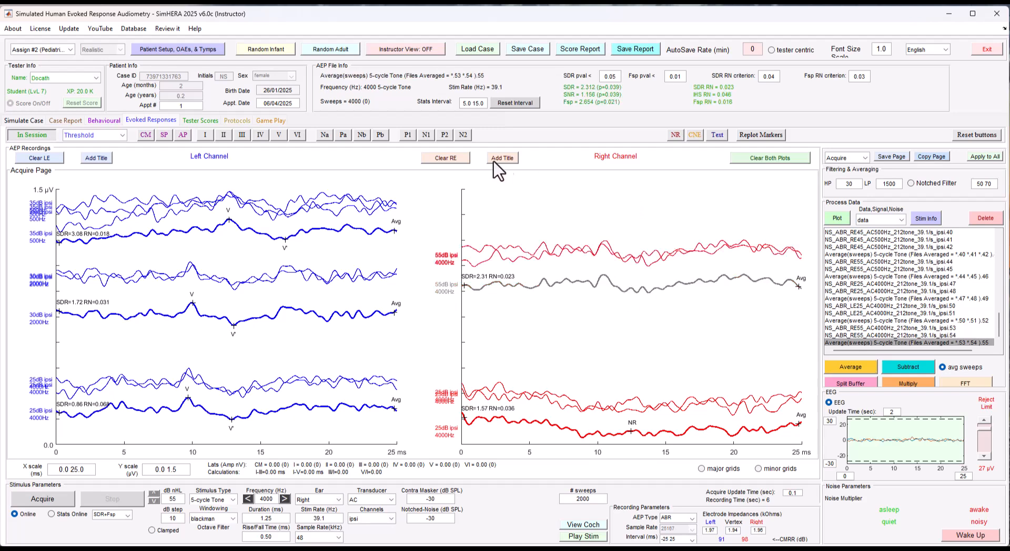
click(278, 135)
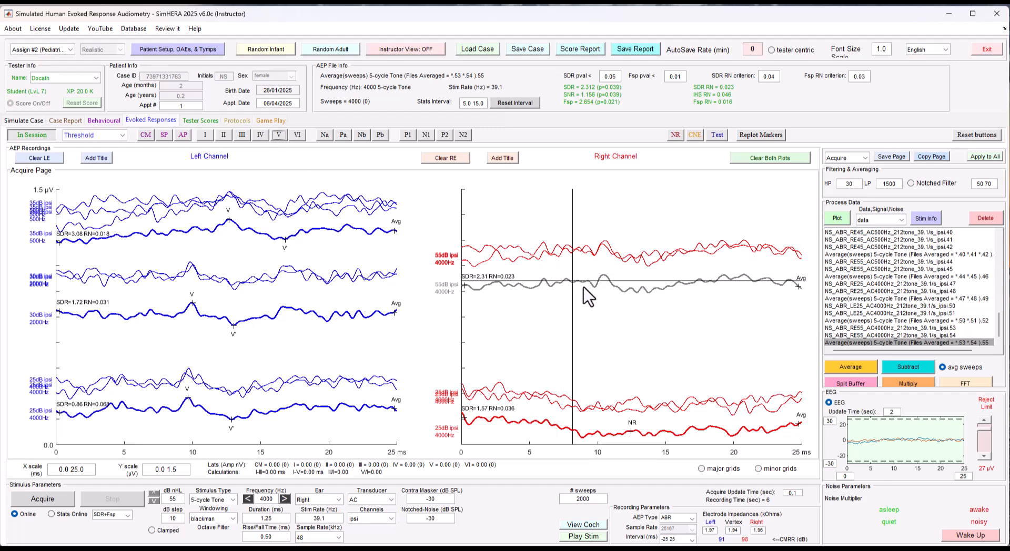
click(605, 276)
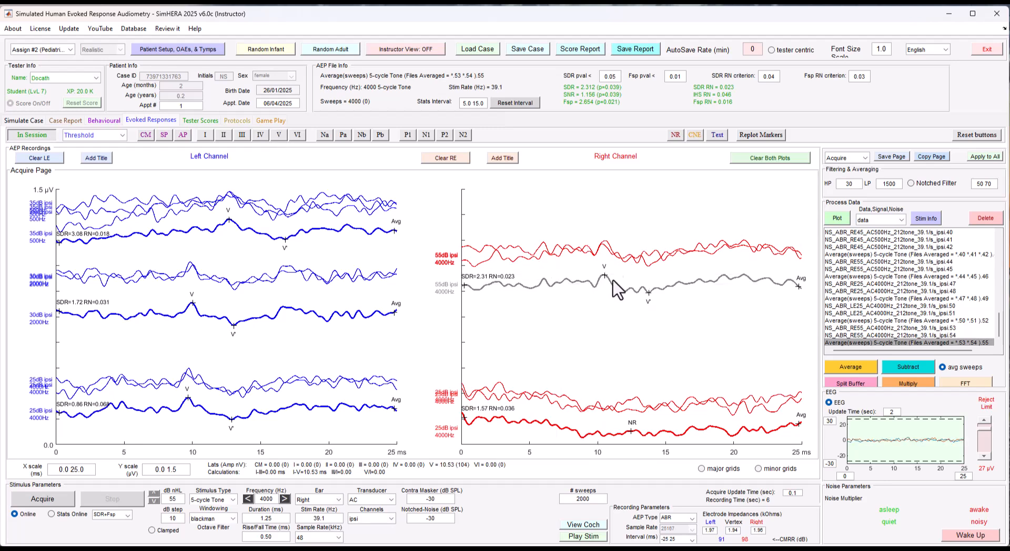
Move the right-ear 55 dB nHL replicates and average to the top of the plot, and show the average's latency and amplitude labels
click(605, 244)
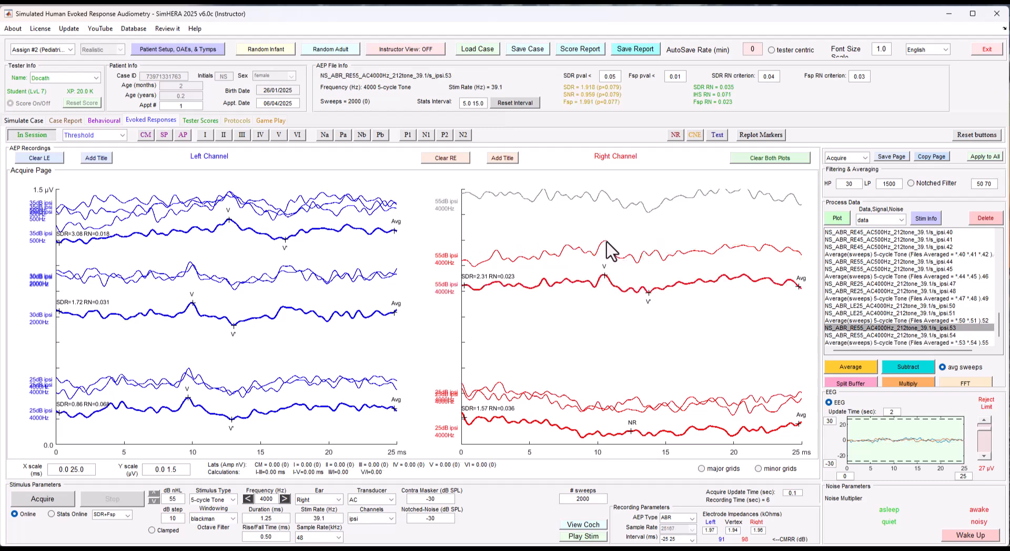
click(614, 287)
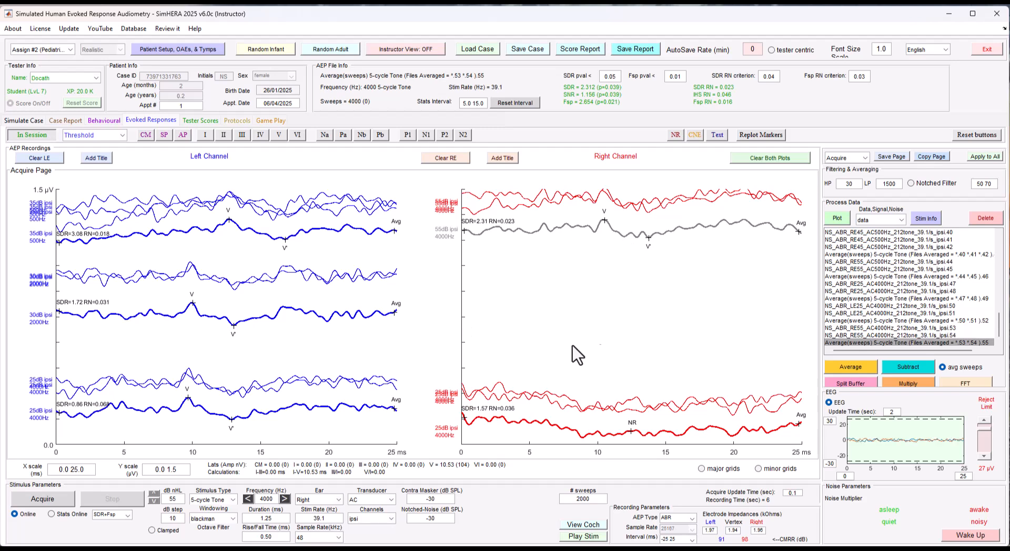
drag(611, 231, 613, 235)
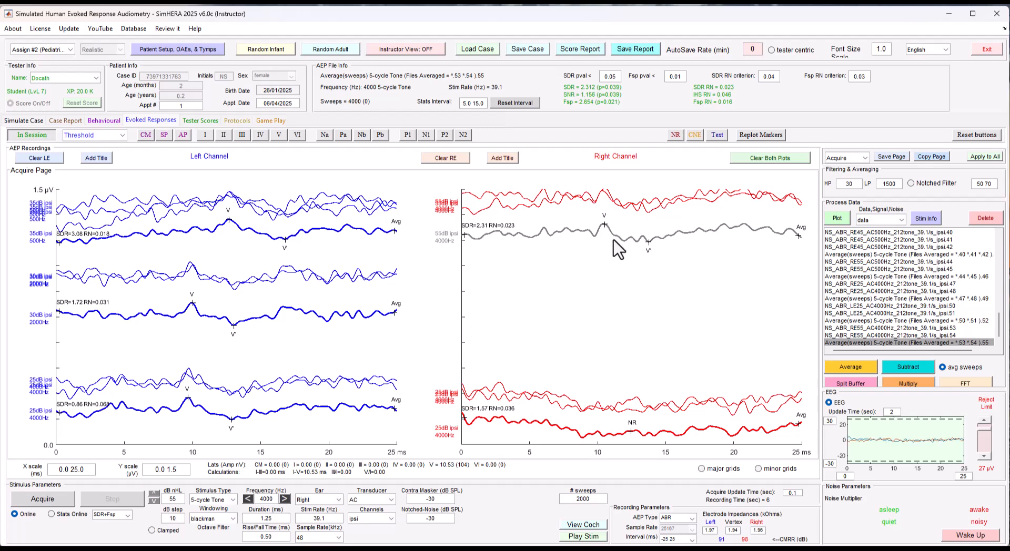
right_click(604, 215)
click(635, 253)
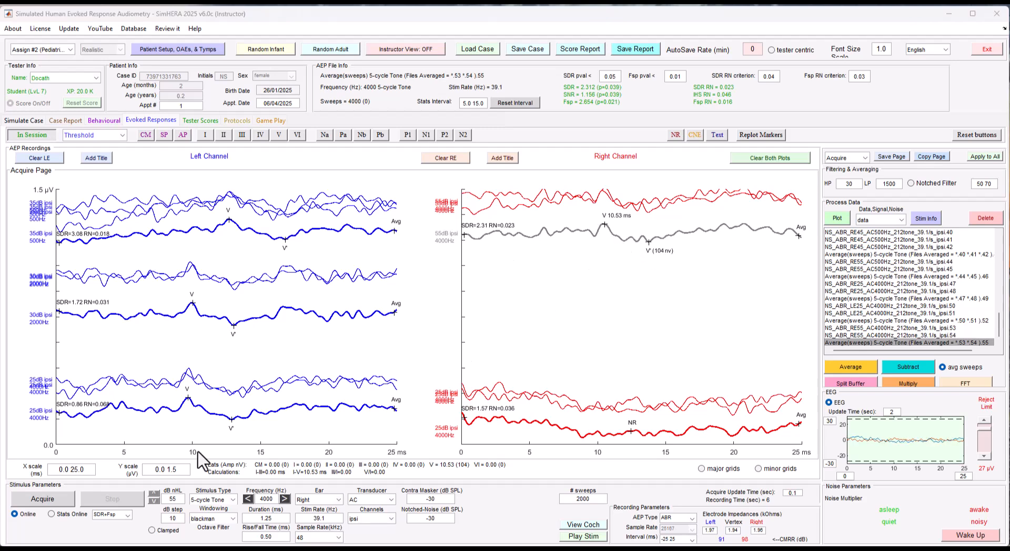
Set the stimulus level to 45 dB nHL and acquire two right-ear 4000 Hz air-conduction replicates
click(154, 501)
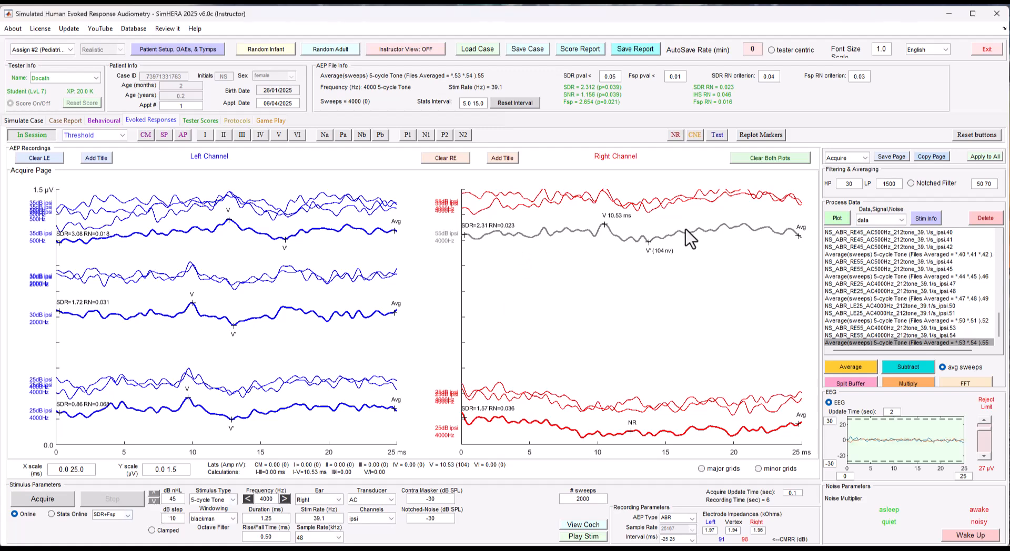
click(62, 501)
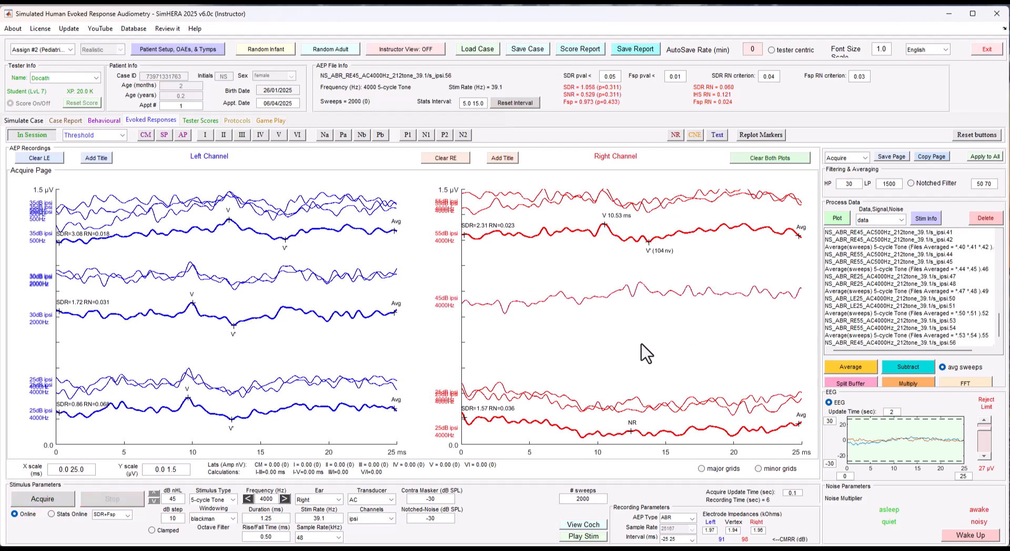
click(59, 502)
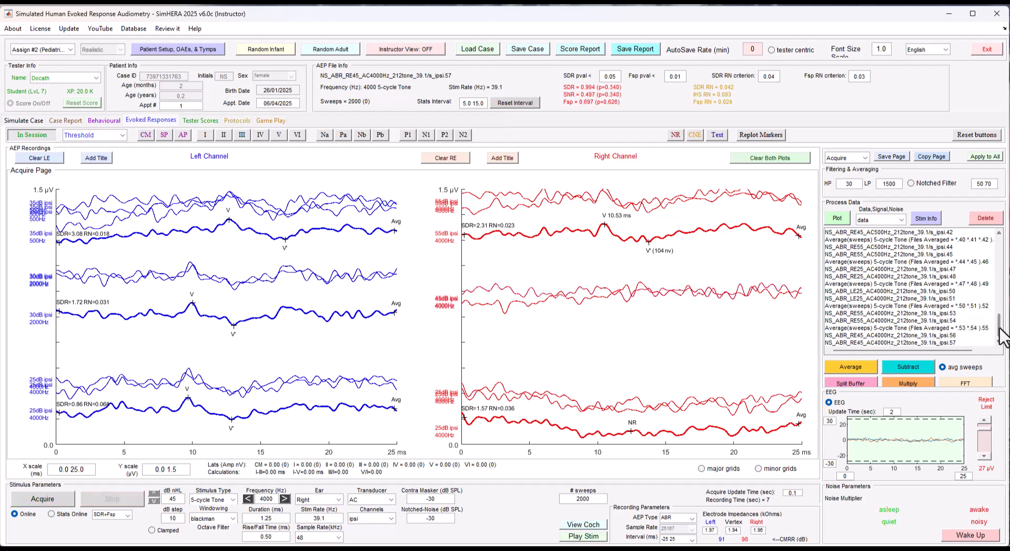
Average the two right-ear 45 dB nHL 4000 Hz replicates, place the average below them, and acquire a third replicate
drag(959, 336, 961, 350)
click(843, 364)
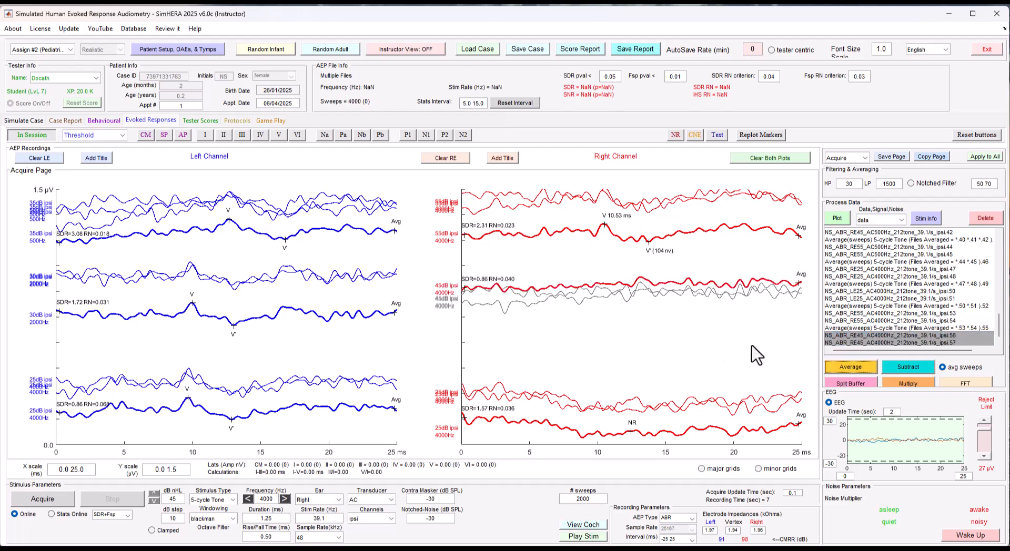
mouse_move(635, 284)
mouse_down()
mouse_move(639, 345)
mouse_move(643, 327)
mouse_up()
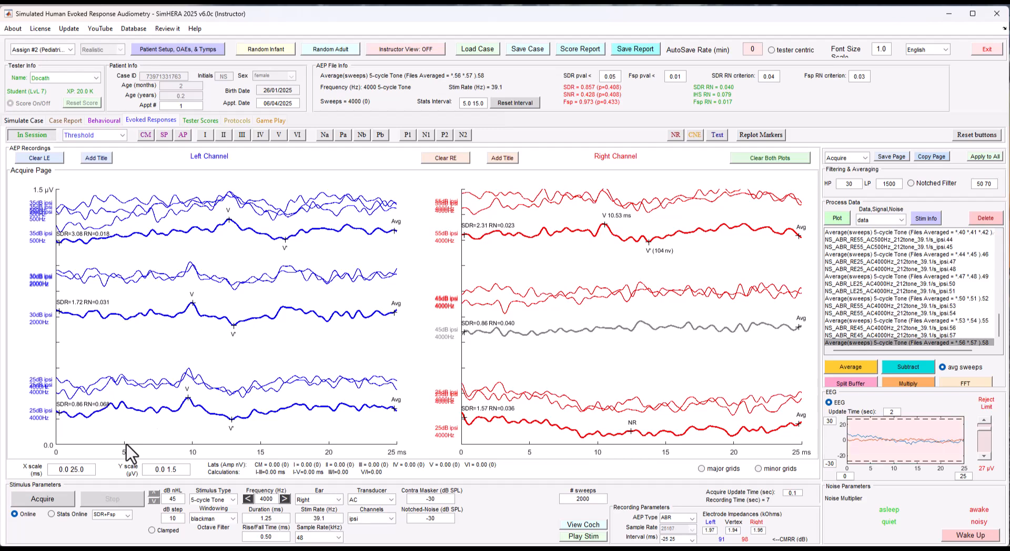
click(42, 498)
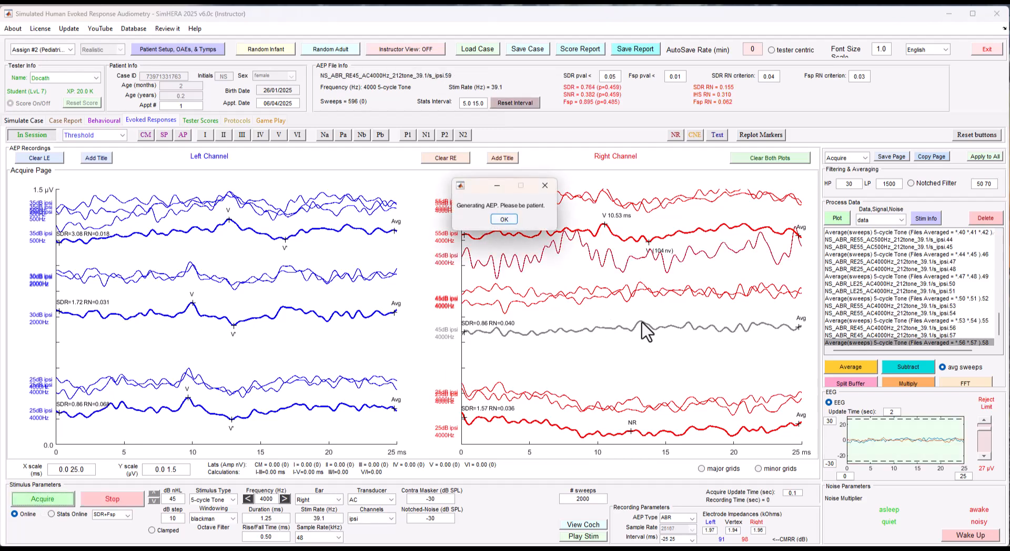
Mark wave V at 13.23 ms and its V' trough on the two-replicate 45 dB nHL average, showing latency and amplitude labels
click(279, 135)
click(641, 322)
right_click(640, 314)
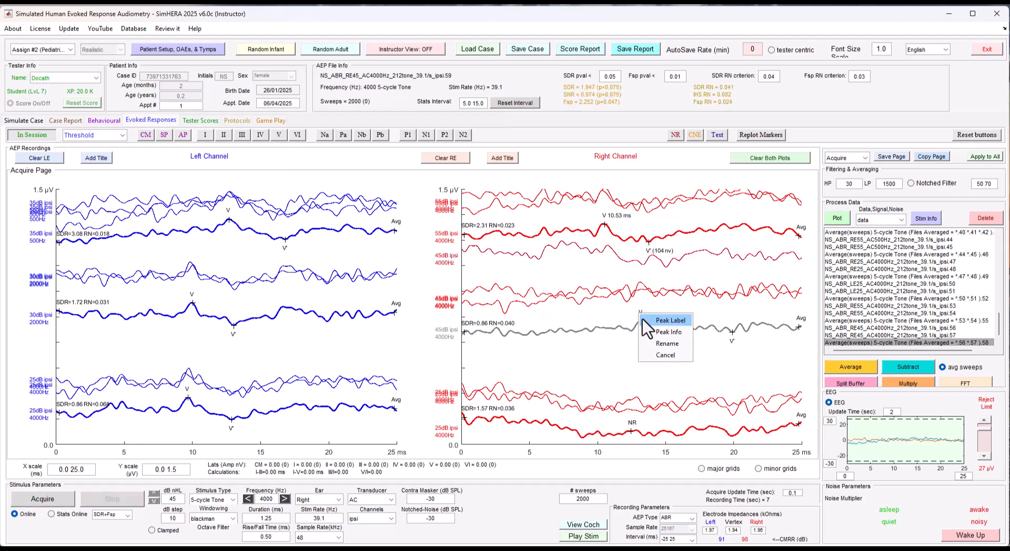
click(665, 334)
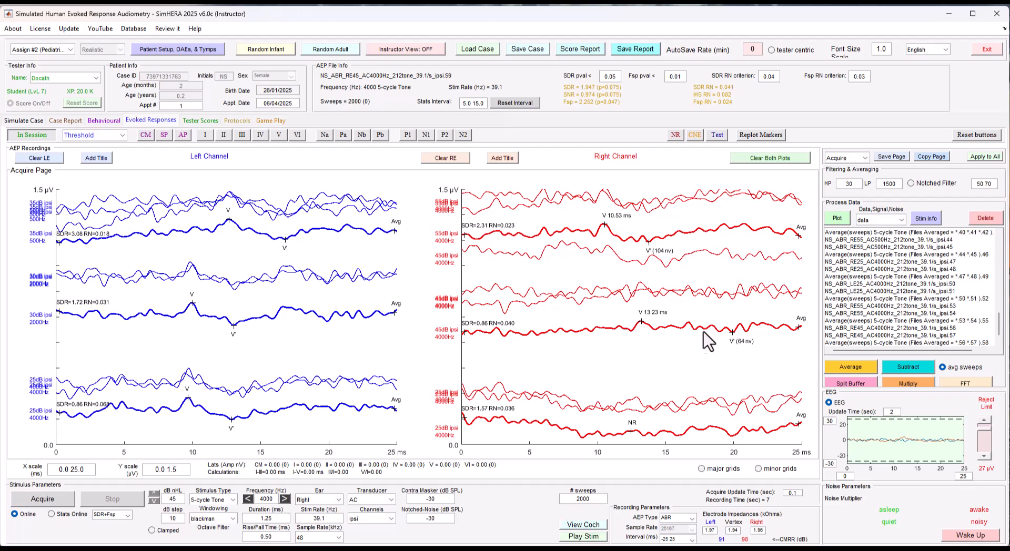
mouse_move(731, 333)
mouse_down()
mouse_move(654, 336)
mouse_move(721, 348)
mouse_move(687, 345)
mouse_up()
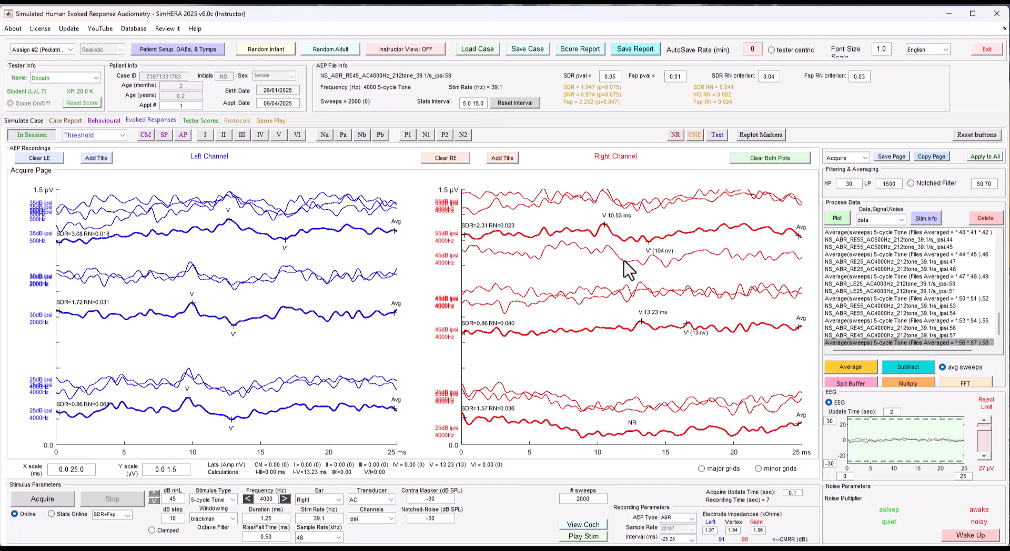
Permanently delete the two-replicate average of the right-ear 45 dB nHL 4000 Hz recordings (files .56 and .57)
click(652, 329)
click(840, 342)
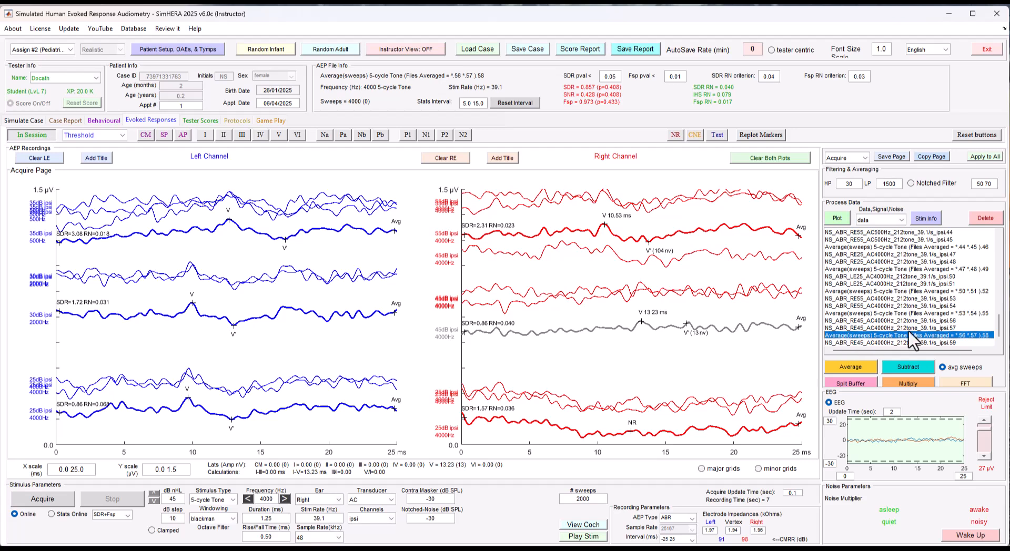
click(984, 219)
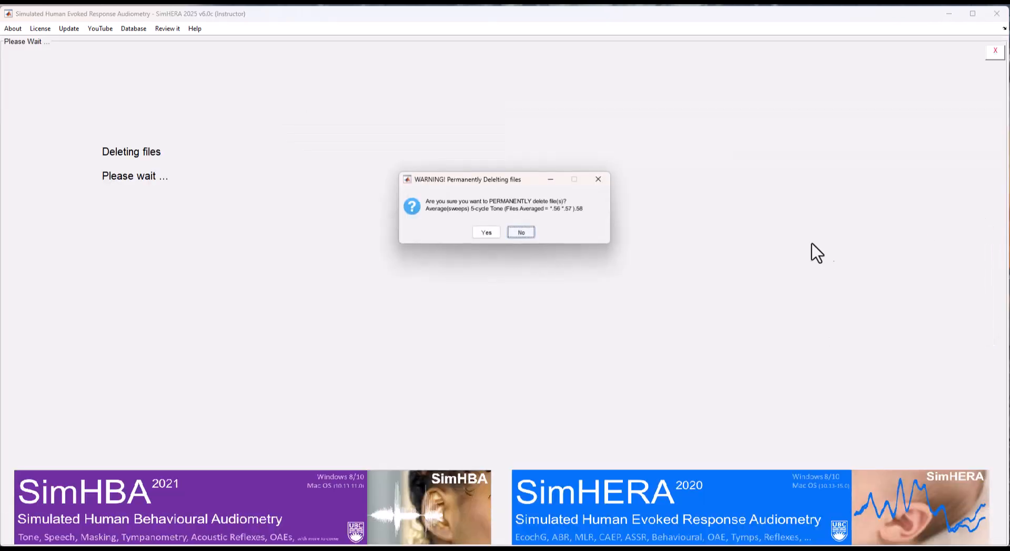
click(489, 235)
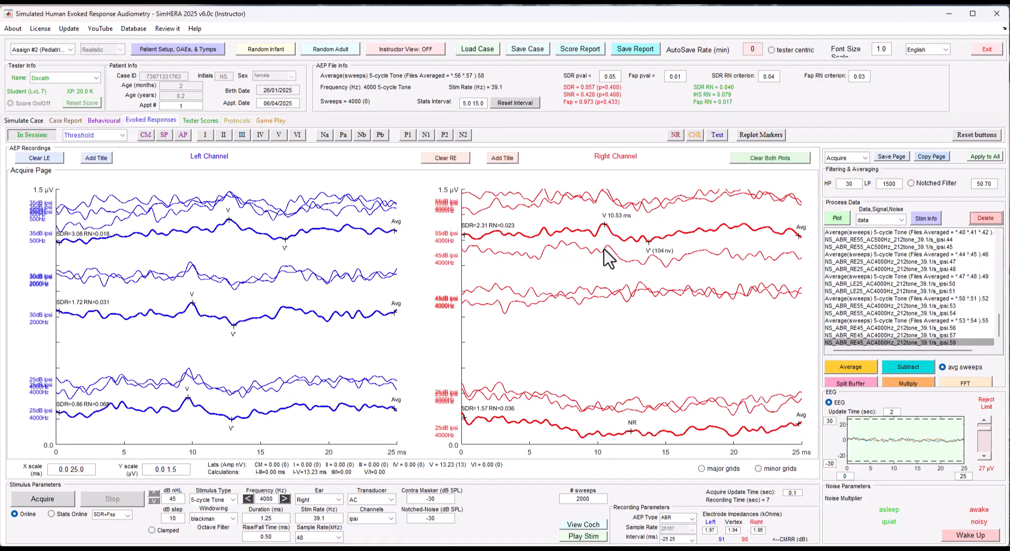
Overlay the third right-ear 45 dB nHL 4000 Hz replicate on the other two and average all three
drag(603, 251, 610, 299)
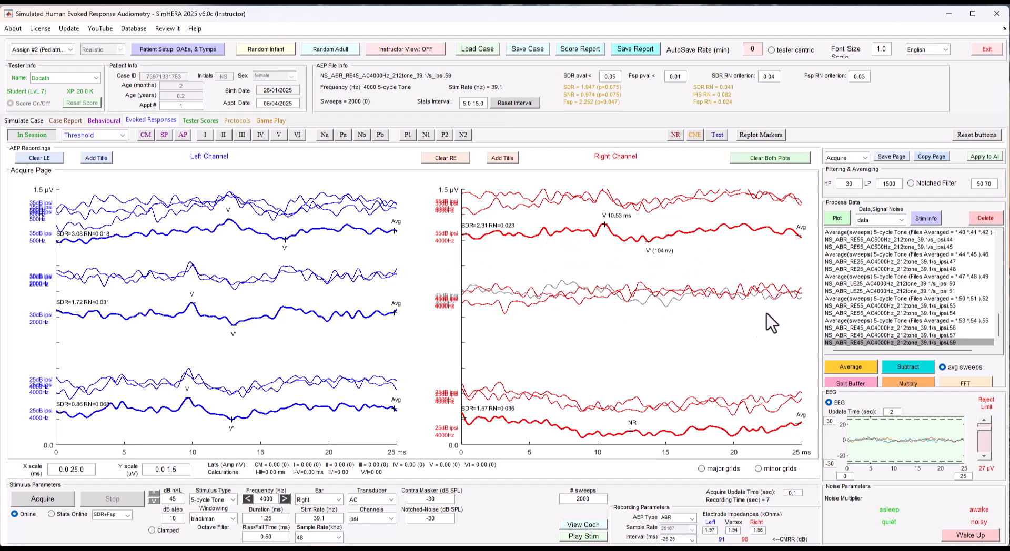
drag(877, 328, 880, 343)
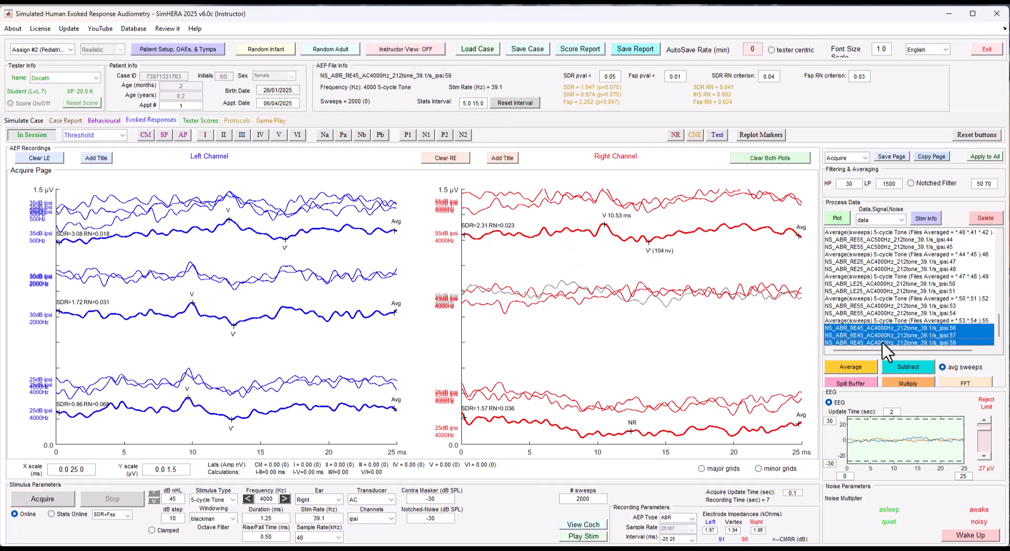
click(852, 365)
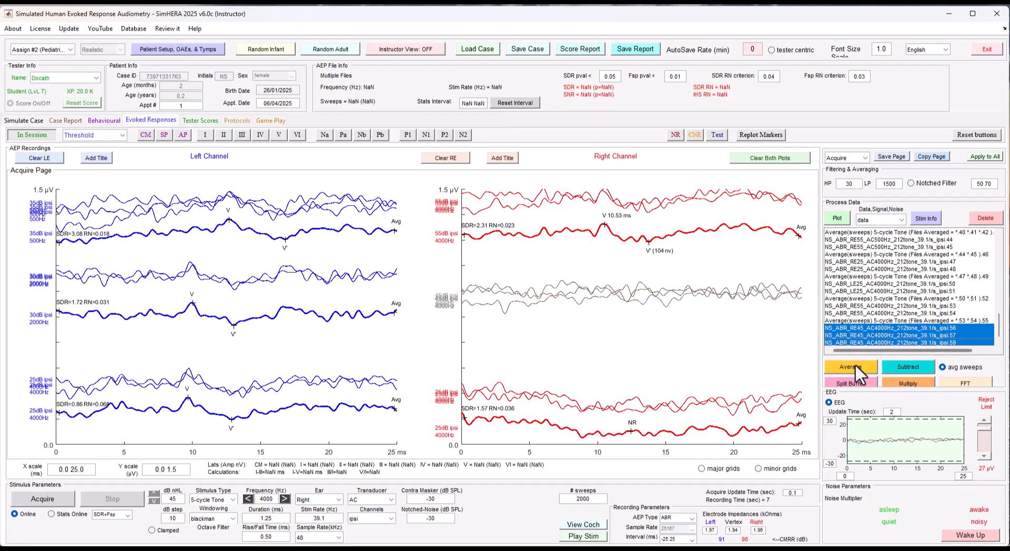
Move the three-replicate 45 dB nHL average below its replicates and mark it as no response (NR)
mouse_move(616, 293)
mouse_down()
mouse_move(613, 353)
mouse_move(616, 342)
mouse_up()
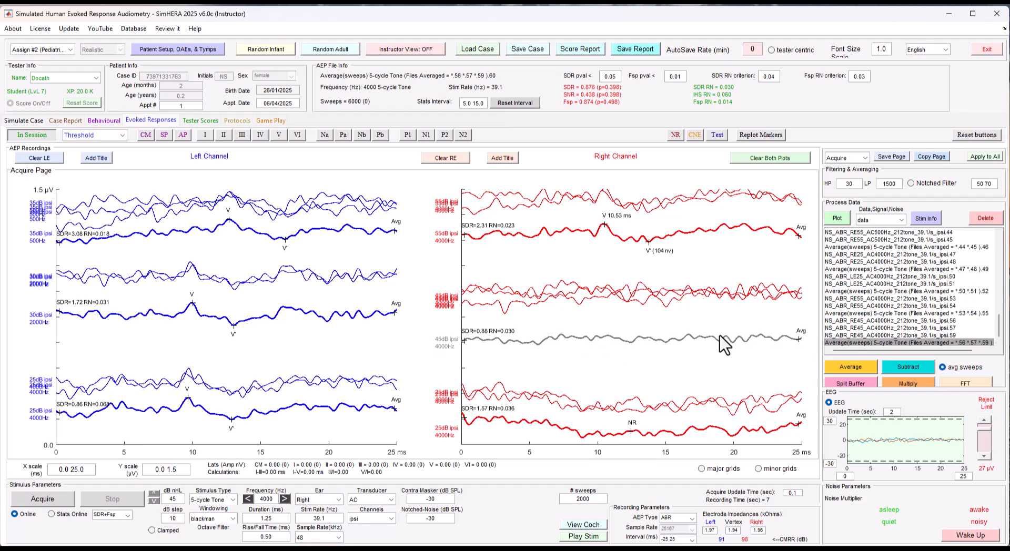
click(675, 135)
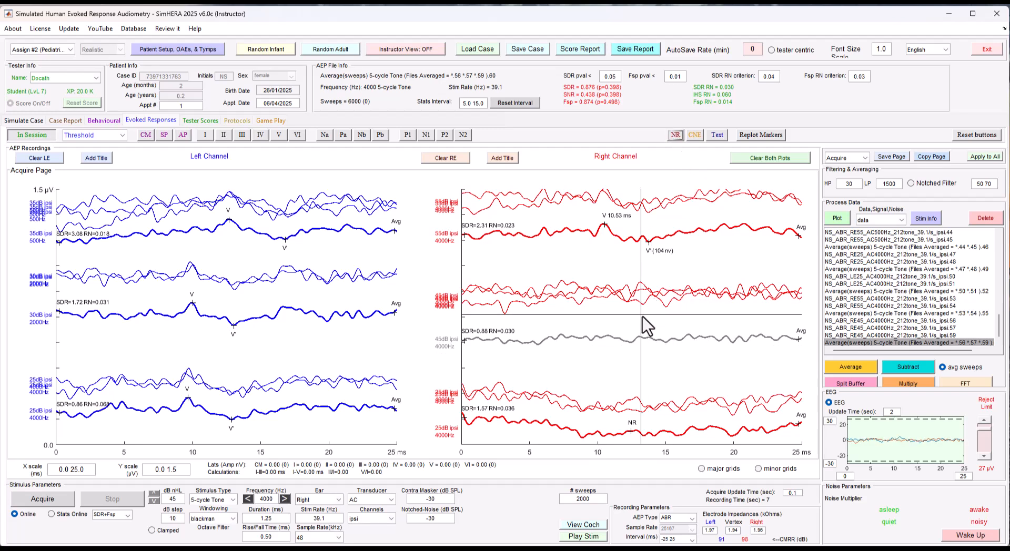
click(639, 332)
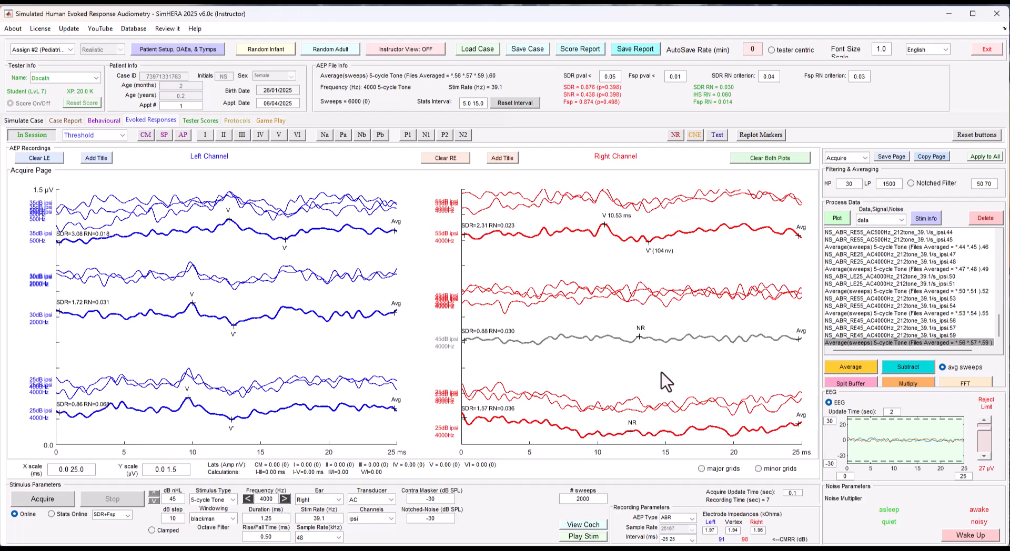
Shift the right-ear 55 and 45 dB nHL 4000 Hz traces down so each level's replicates sit just above their average
drag(503, 246, 504, 266)
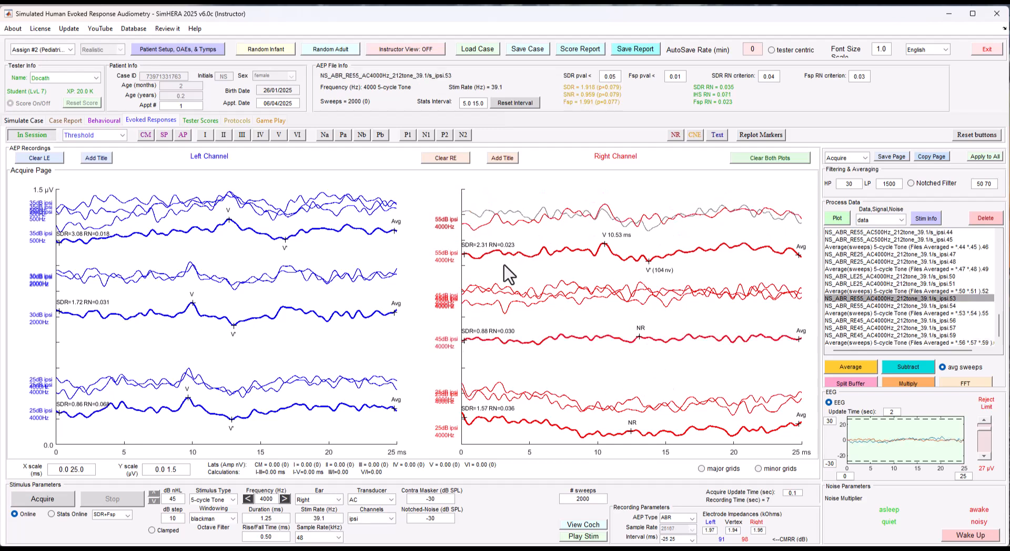
click(610, 368)
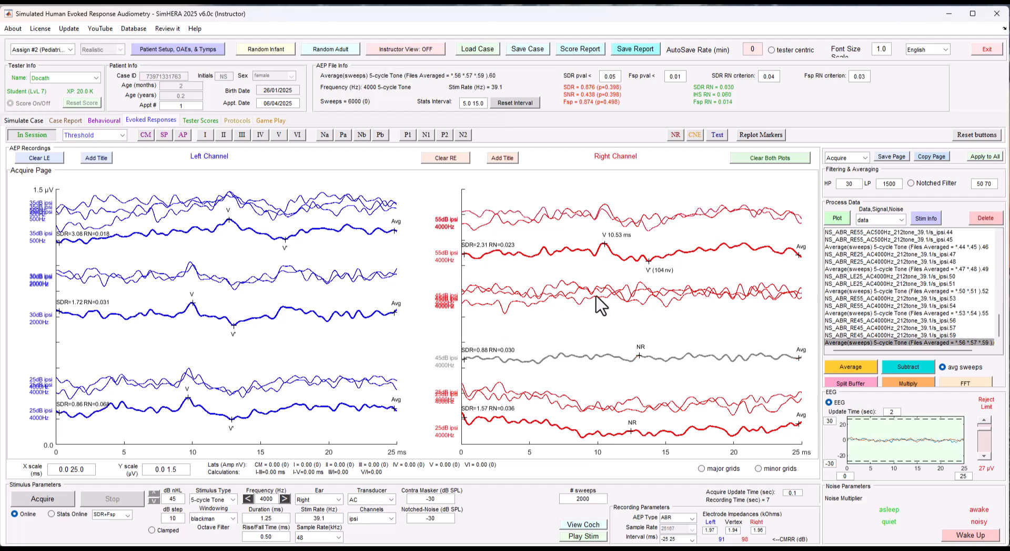
click(606, 324)
click(605, 301)
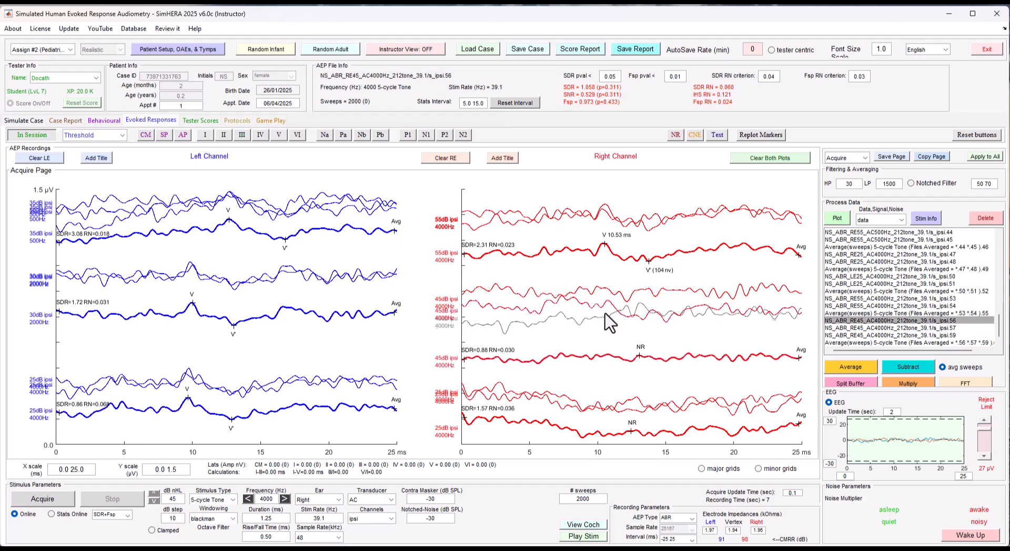
click(603, 299)
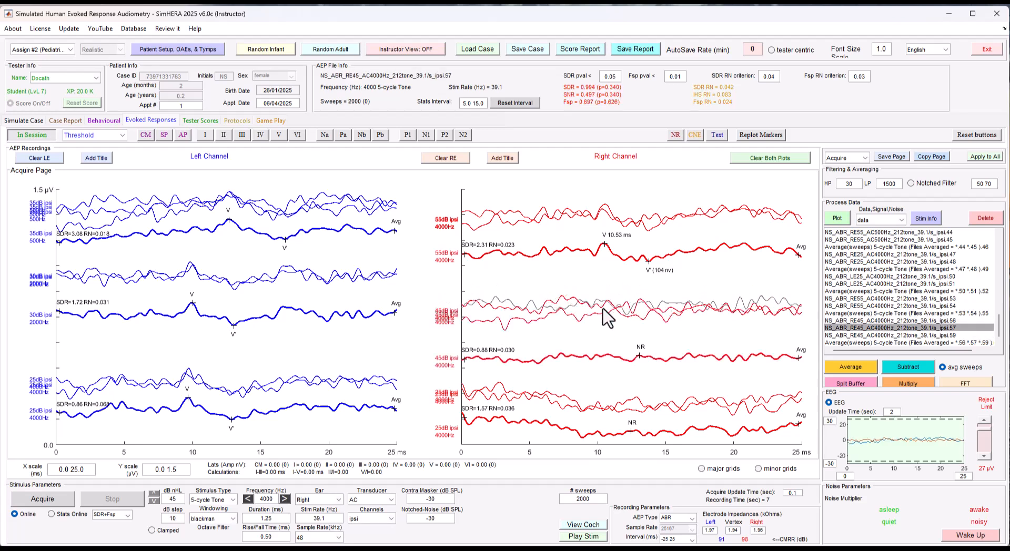
click(599, 273)
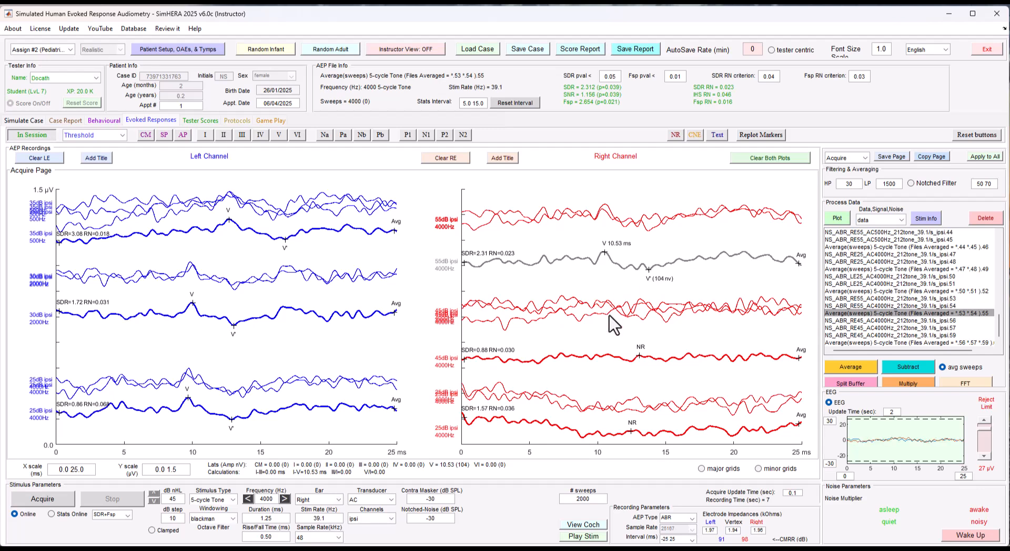
Keep the test ear on Right and clear all recordings from the right-channel plot
click(319, 499)
click(316, 521)
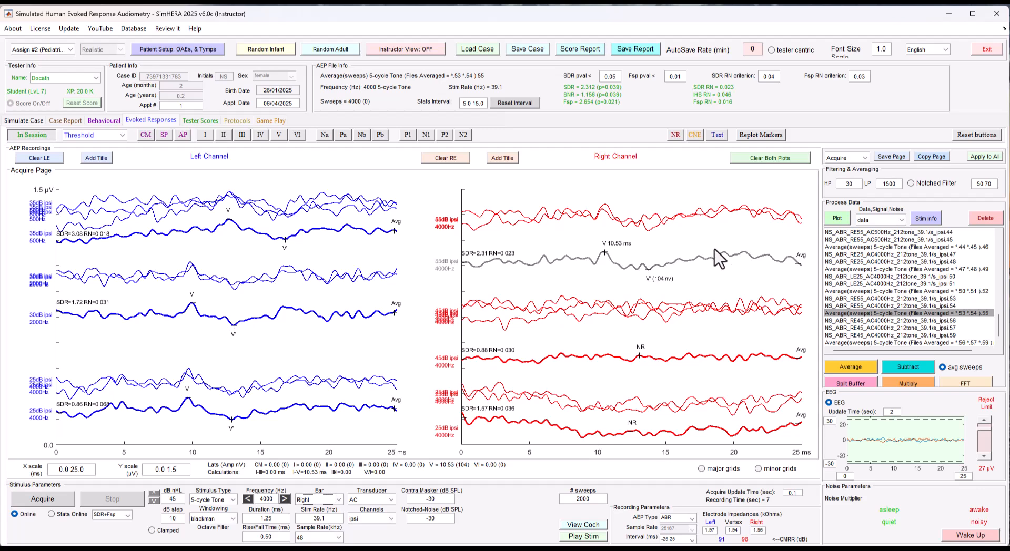
click(445, 157)
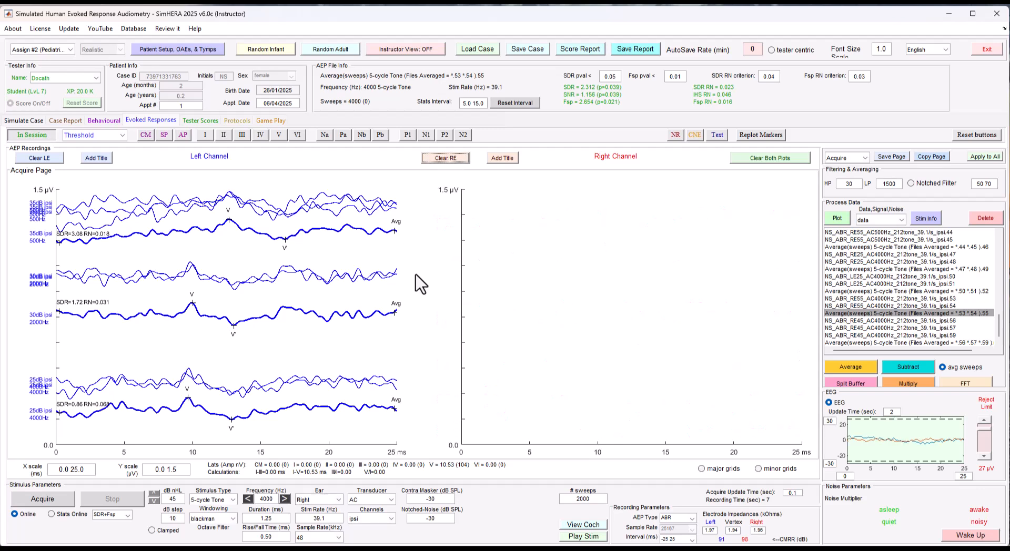
Acquire two right-ear 1000 Hz air-conduction replicates at 35 dB nHL and average them
click(248, 498)
click(51, 500)
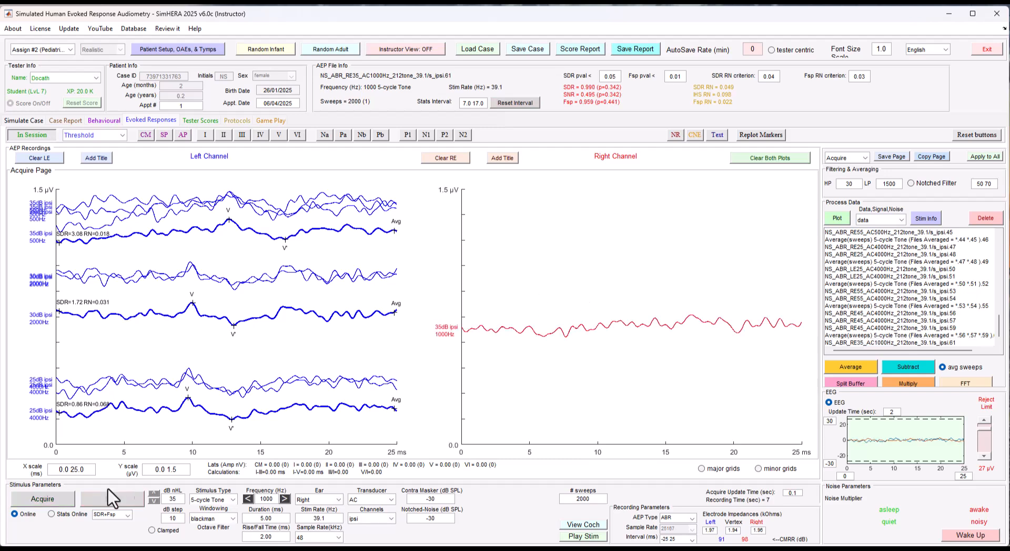
click(53, 500)
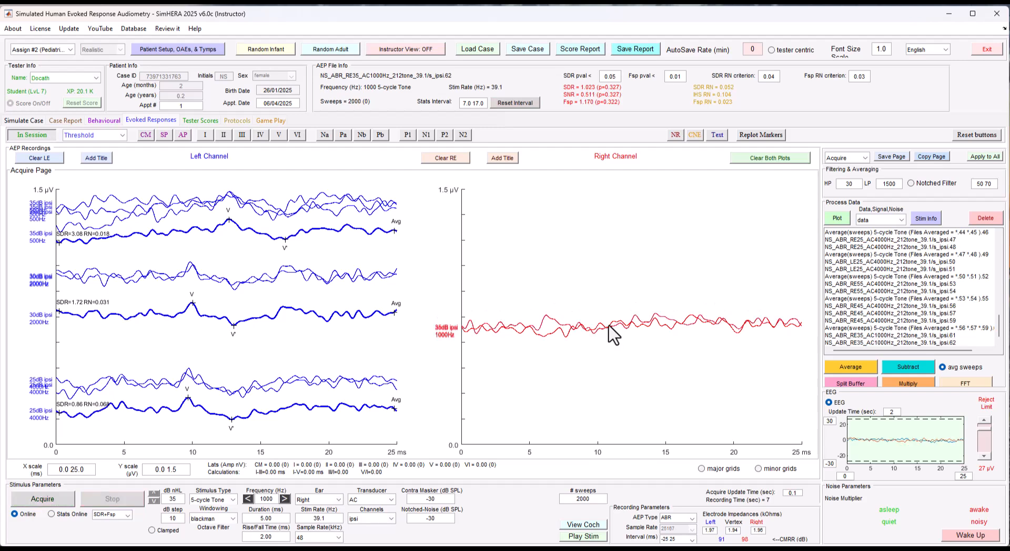
drag(940, 335, 940, 345)
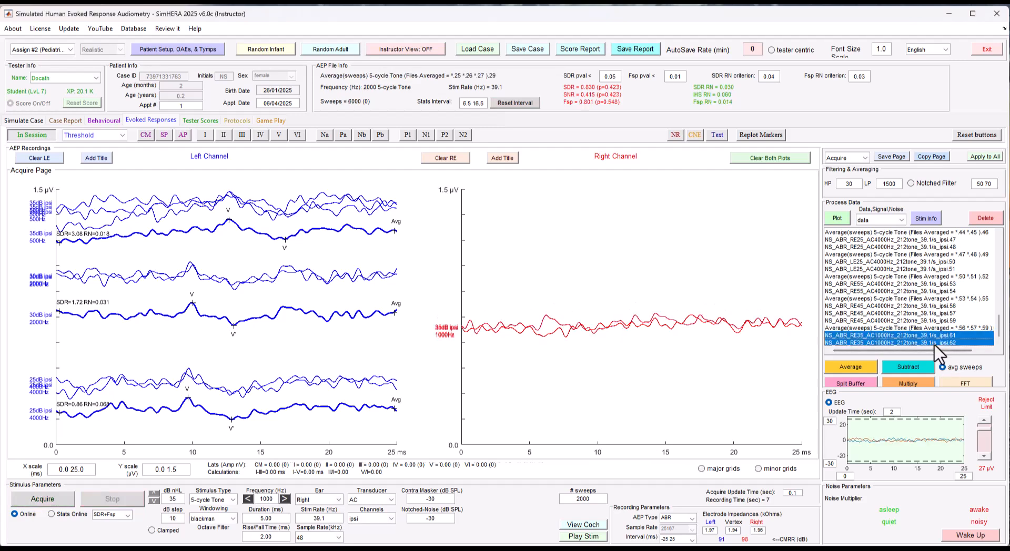
click(839, 367)
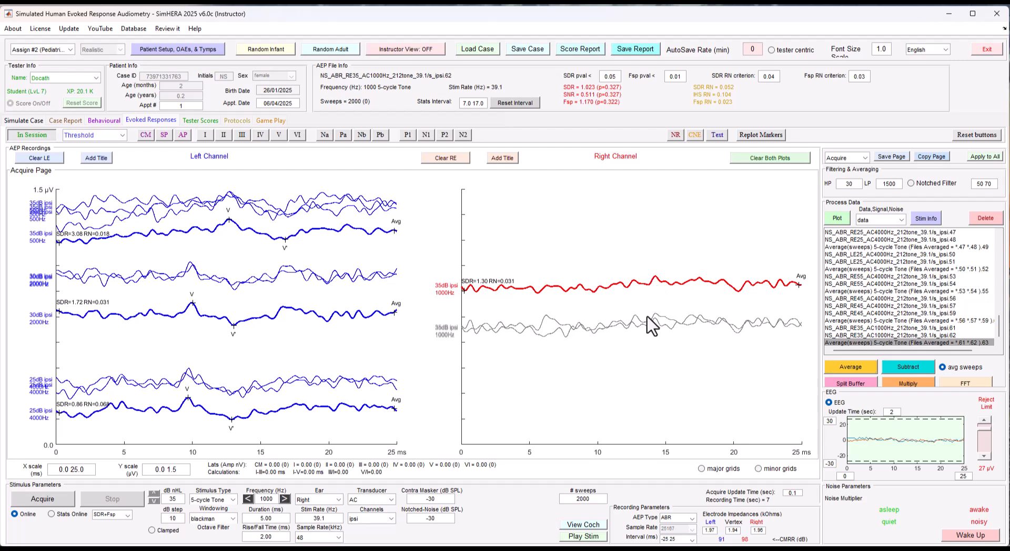
Move the 35 dB nHL 1000 Hz average and its overlaid replicates low in the right-channel plot, and mark the average NR
mouse_move(636, 291)
mouse_down()
mouse_move(613, 405)
mouse_move(630, 426)
mouse_up()
drag(590, 339, 595, 407)
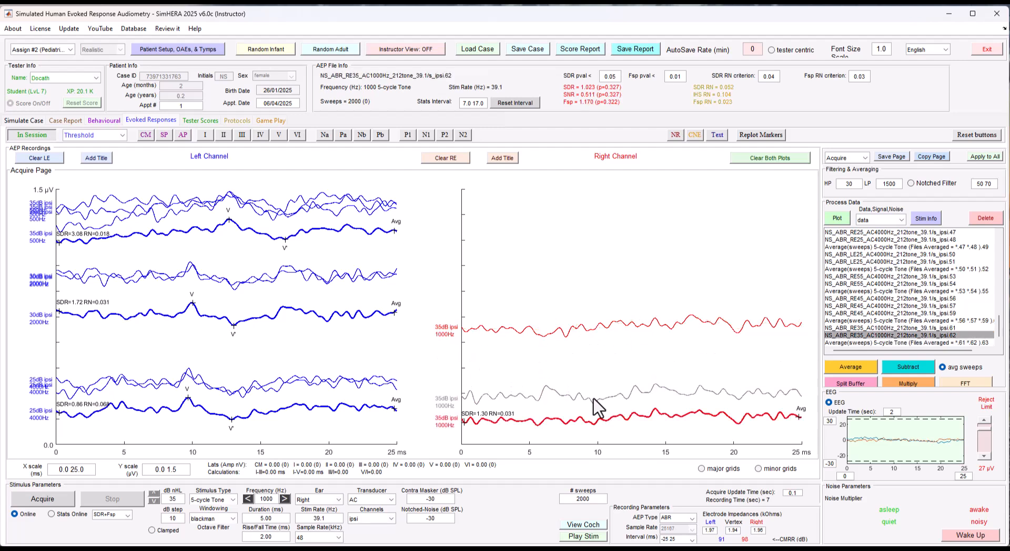
drag(586, 327, 585, 389)
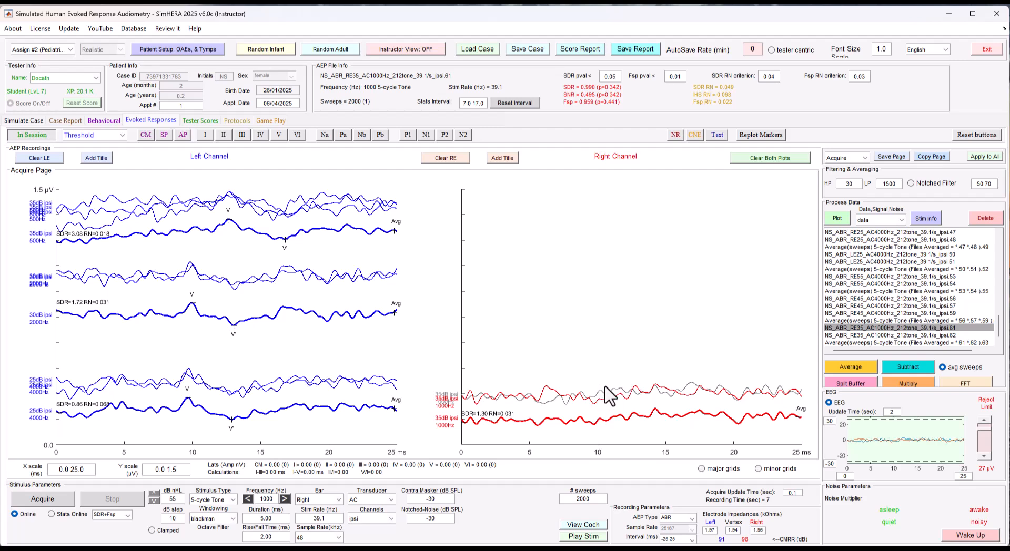
click(636, 413)
click(632, 411)
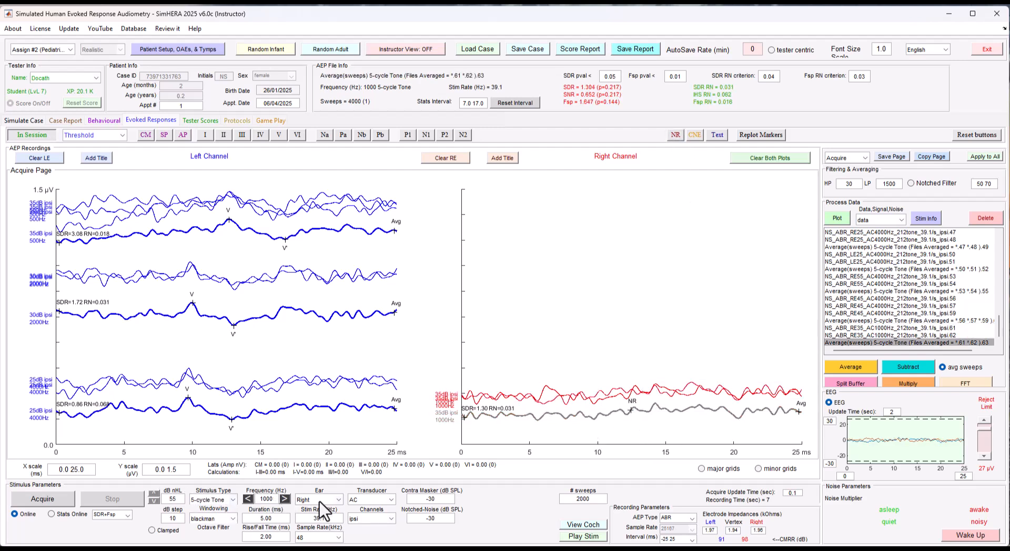
Acquire two right-ear 1000 Hz air-conduction replicates at 55 dB nHL and average them
click(67, 500)
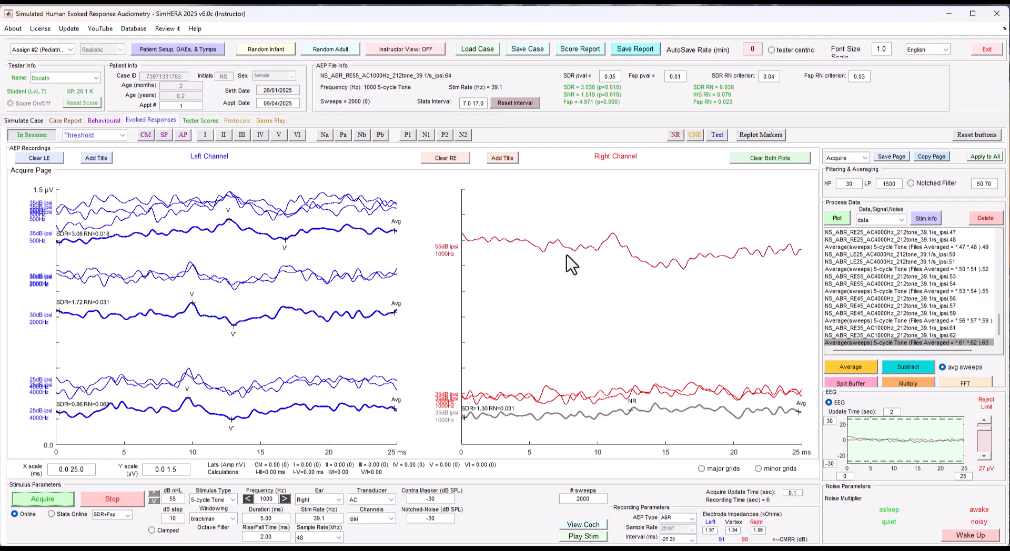
click(69, 498)
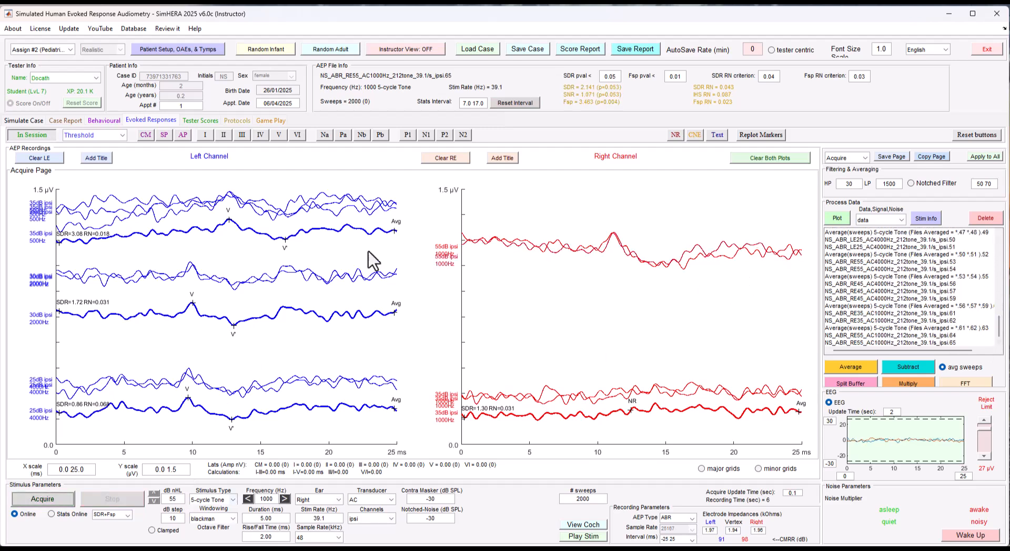
drag(923, 343, 923, 335)
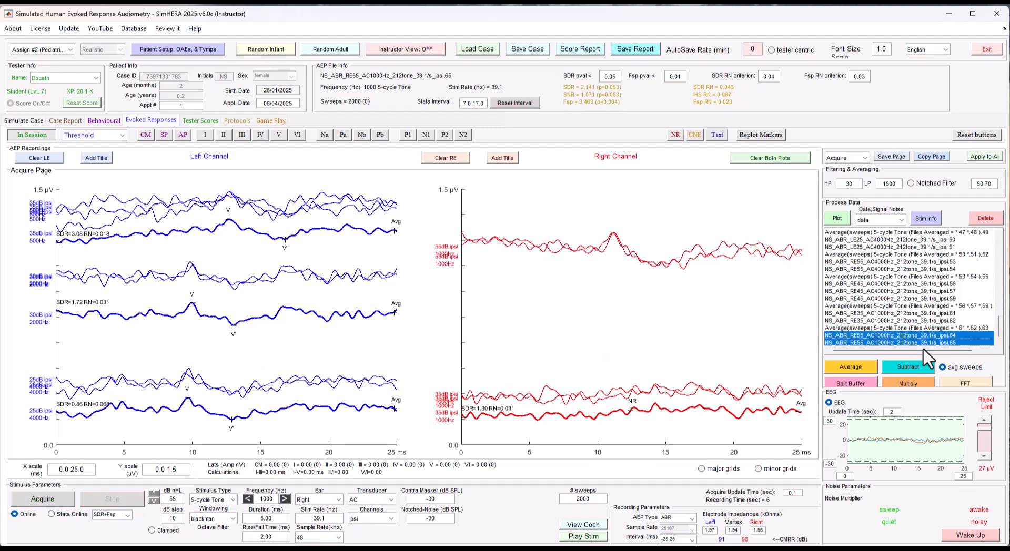
click(850, 367)
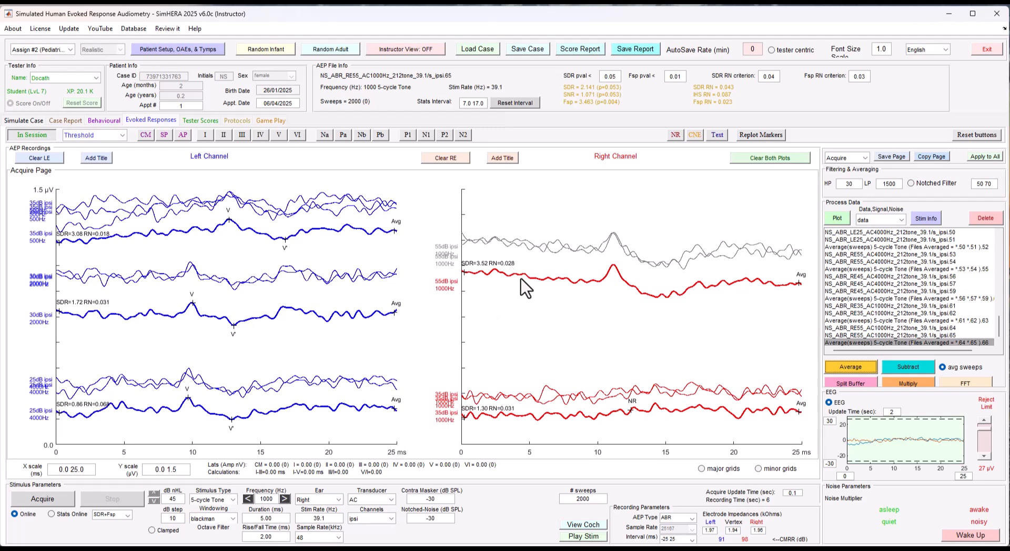
Acquire and average two right-ear 1000 Hz replicates at 45 dB nHL, moving the overlaid 55 dB replicates and their average higher in the plot
click(60, 502)
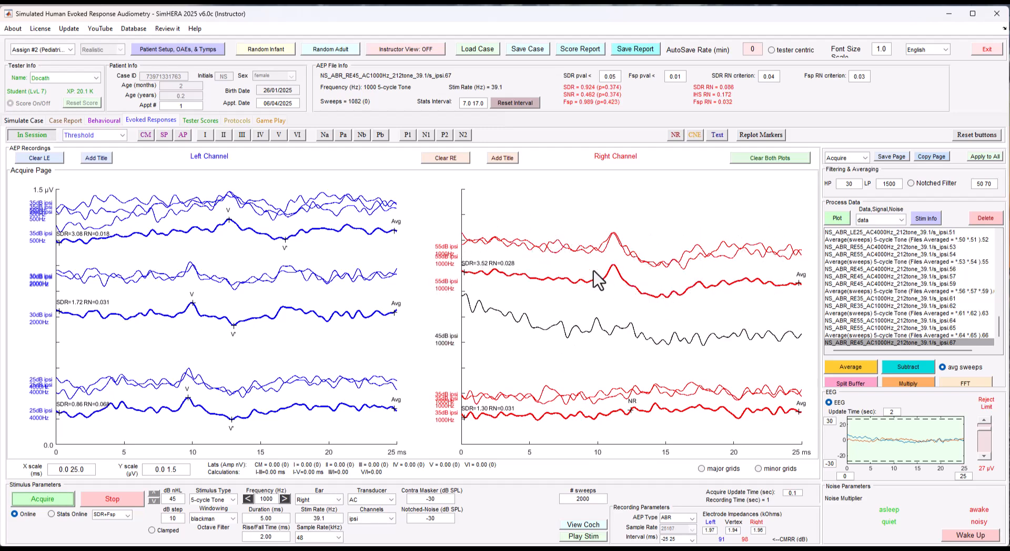
drag(595, 214, 600, 221)
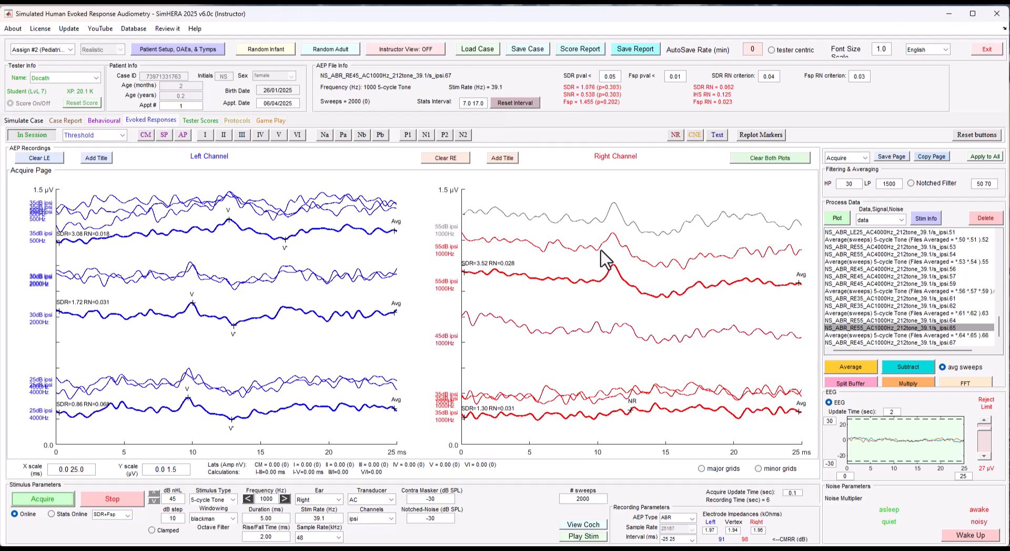
drag(604, 243, 604, 225)
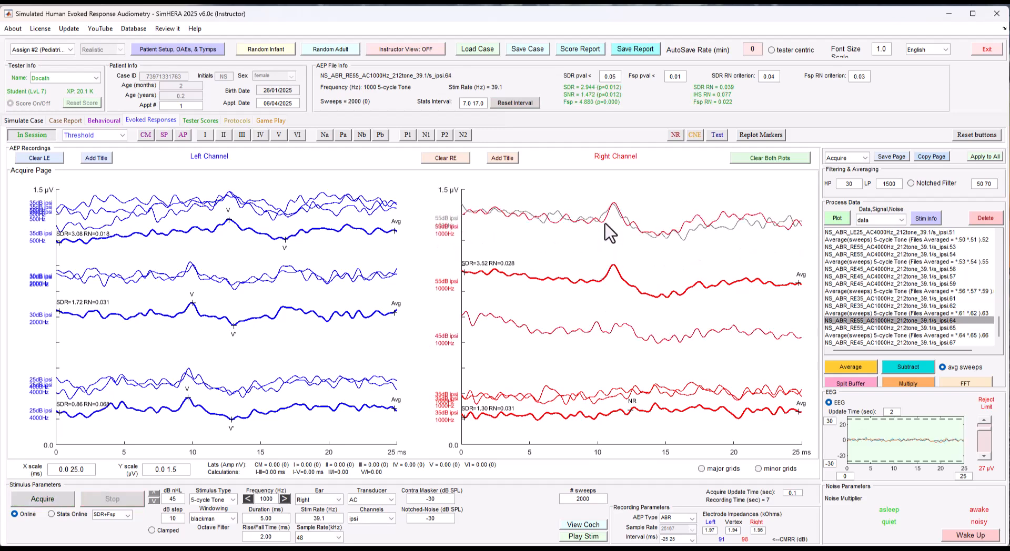
click(53, 500)
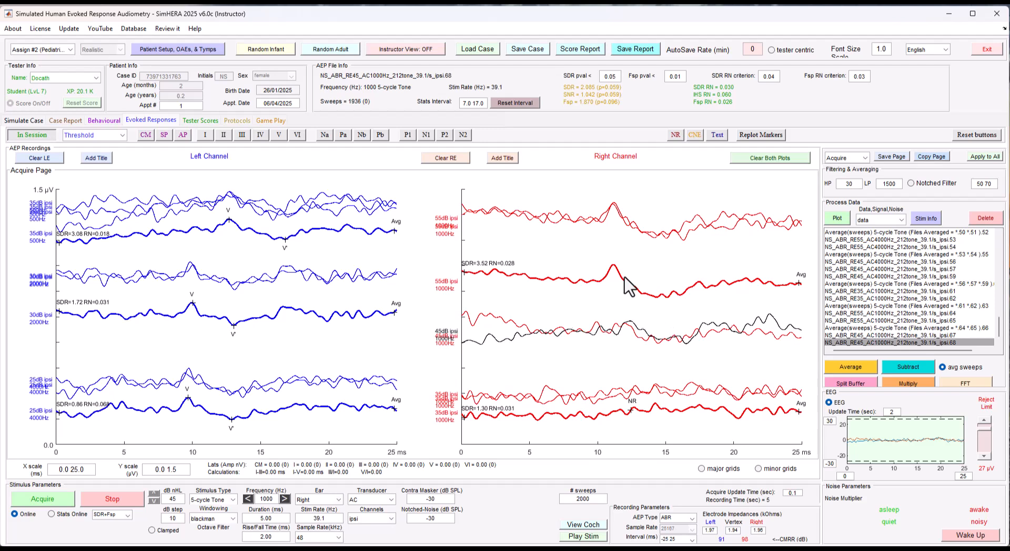
click(623, 258)
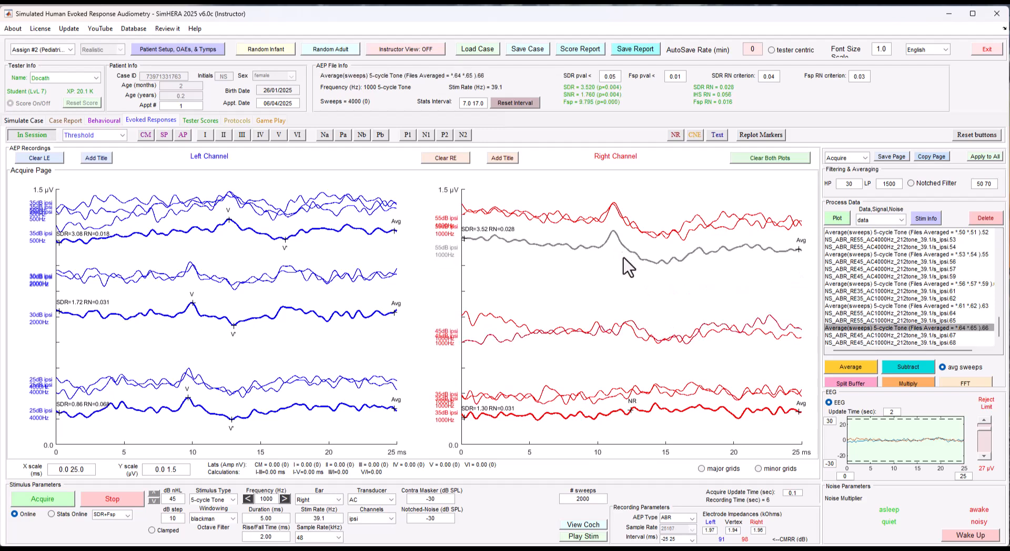
drag(946, 335, 946, 344)
click(851, 366)
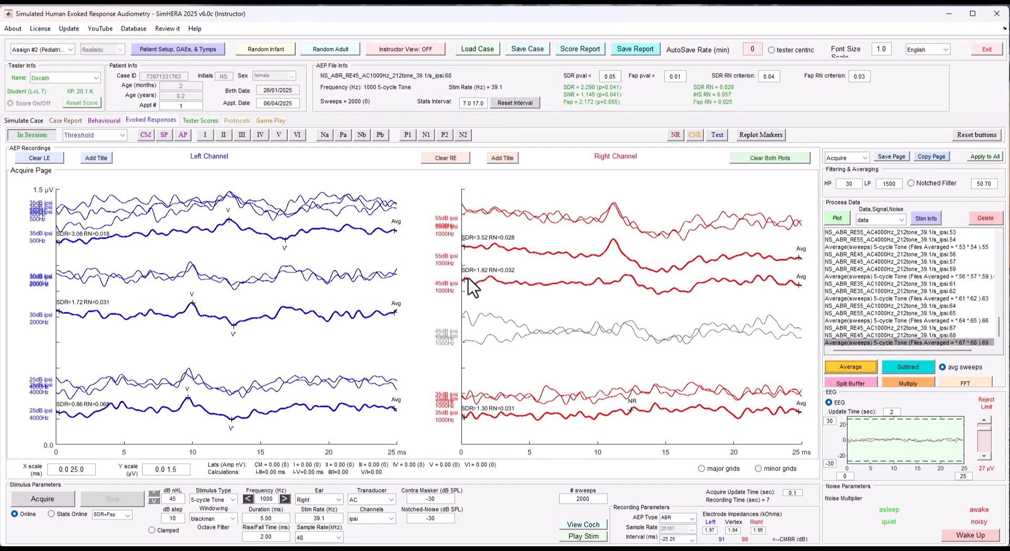
Move the right-ear 45 dB nHL 1000 Hz average below its replicates and mark wave V on it at about 12.4 ms
mouse_move(494, 287)
mouse_down()
mouse_move(500, 360)
mouse_move(513, 371)
mouse_up()
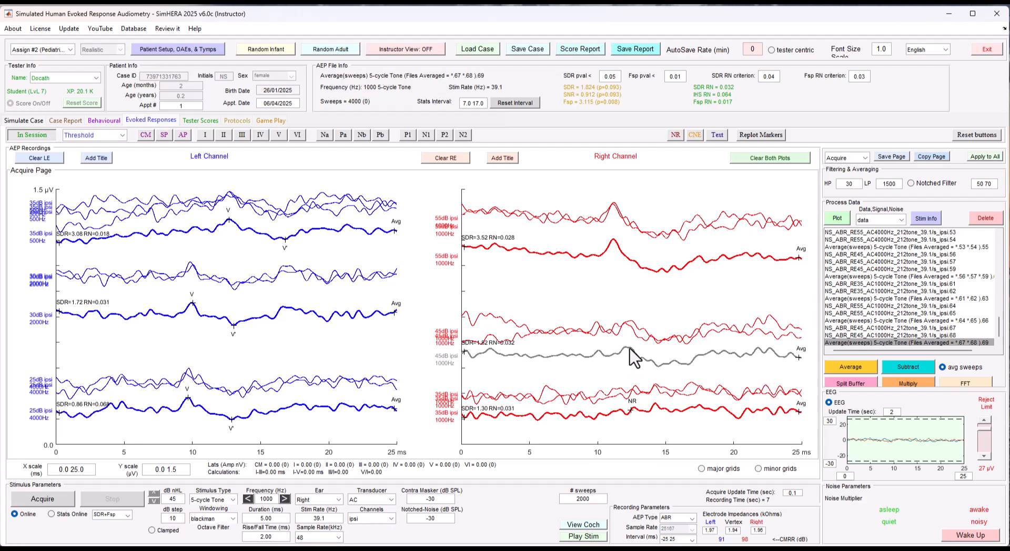
drag(632, 351, 637, 367)
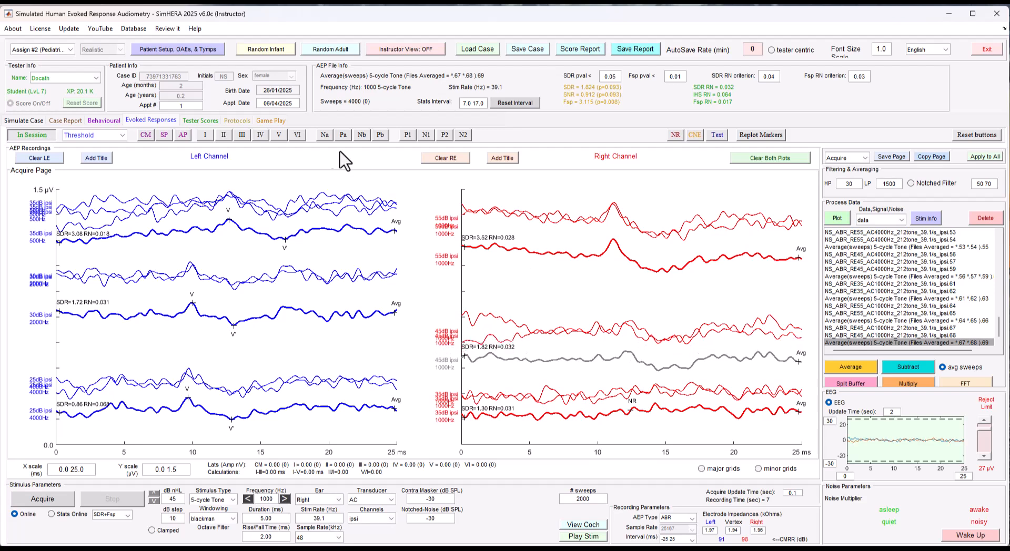
click(633, 352)
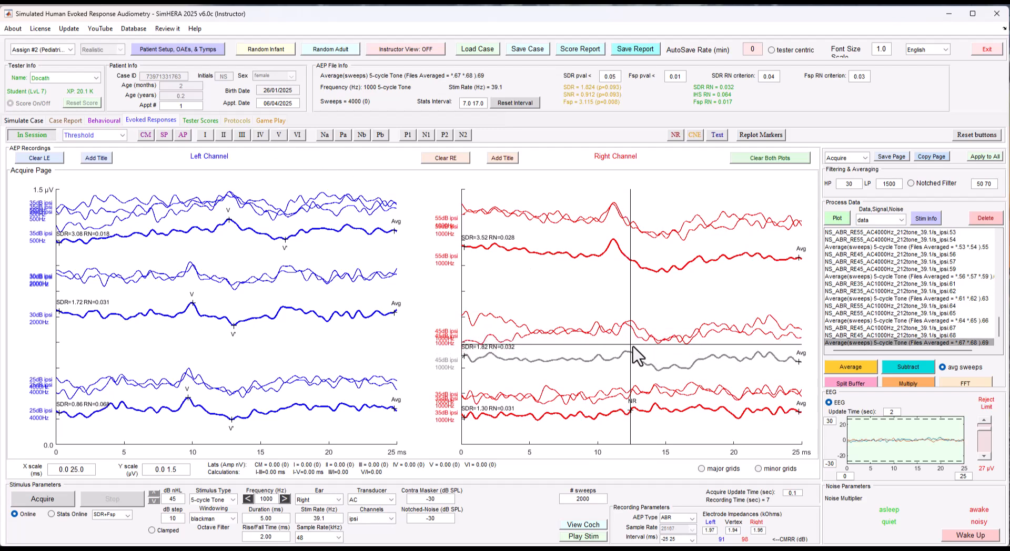
Display the peak latency and amplitude at the 45 dB nHL wave V marker, and return it to the plain peak label
right_click(633, 353)
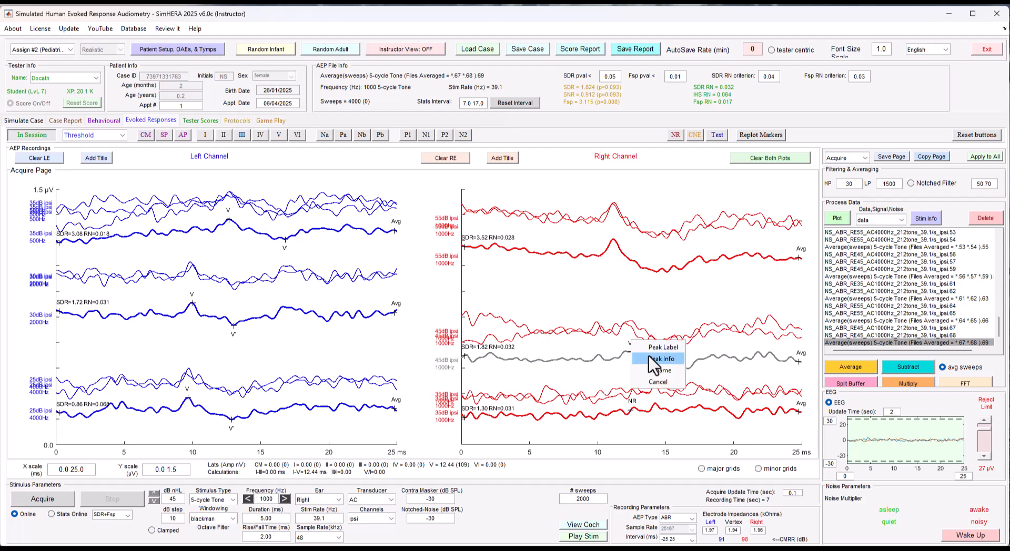
click(656, 372)
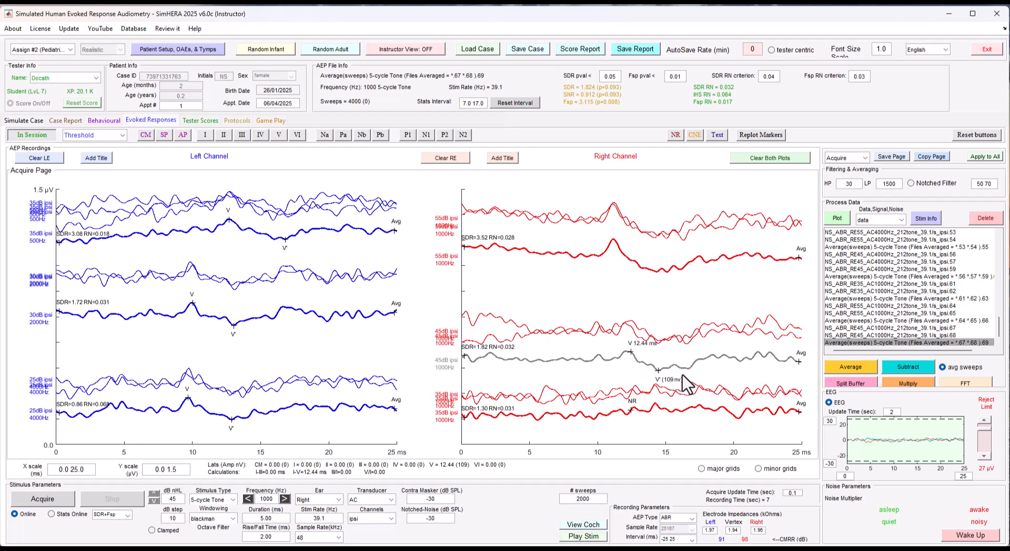
right_click(634, 344)
click(651, 357)
Overlay the right-ear 45 dB nHL replicates just above their raised average, and lift the 35 dB nHL replicates above their own average
click(633, 302)
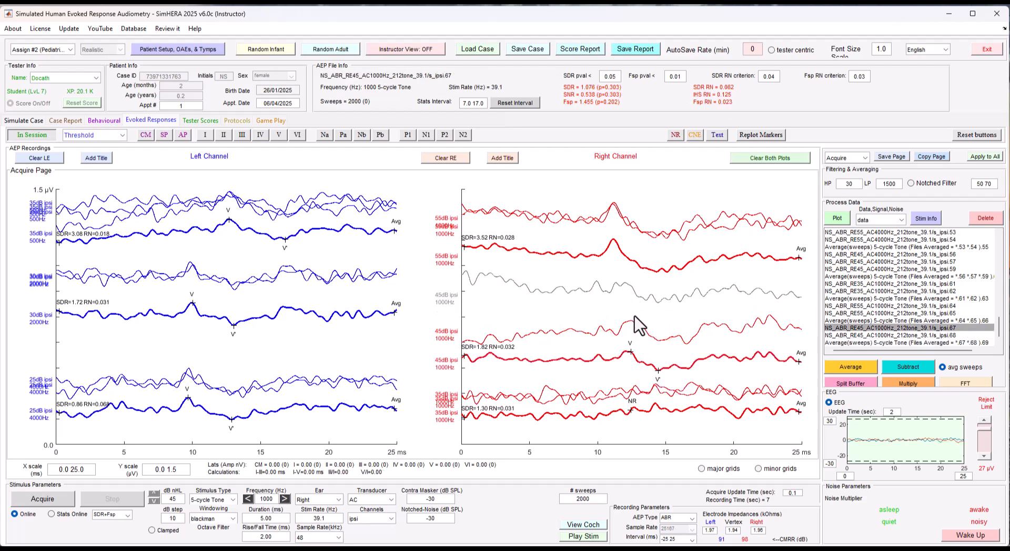
drag(633, 319, 633, 282)
drag(622, 357, 622, 328)
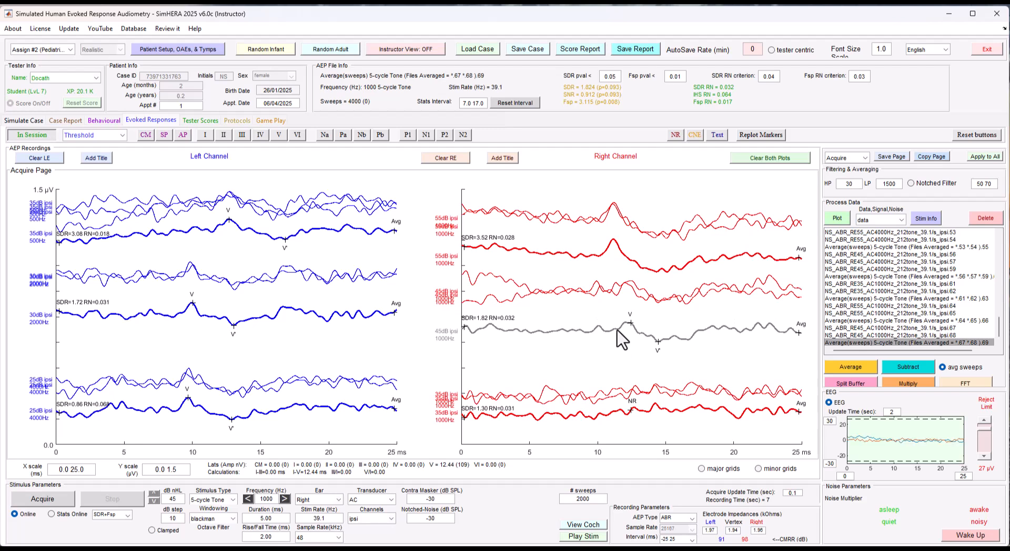
mouse_move(621, 389)
mouse_down()
mouse_move(623, 369)
mouse_move(620, 378)
mouse_up()
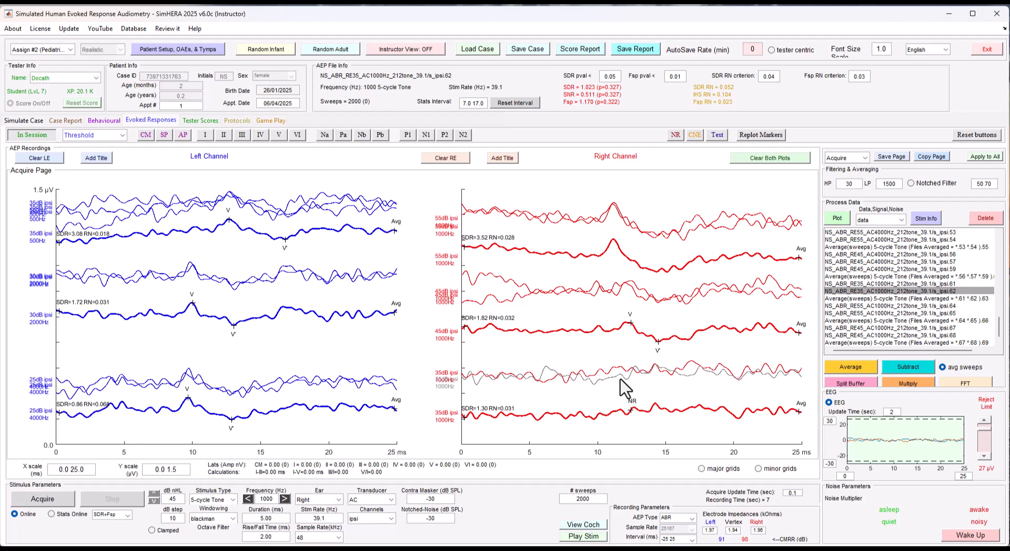
drag(621, 374, 622, 372)
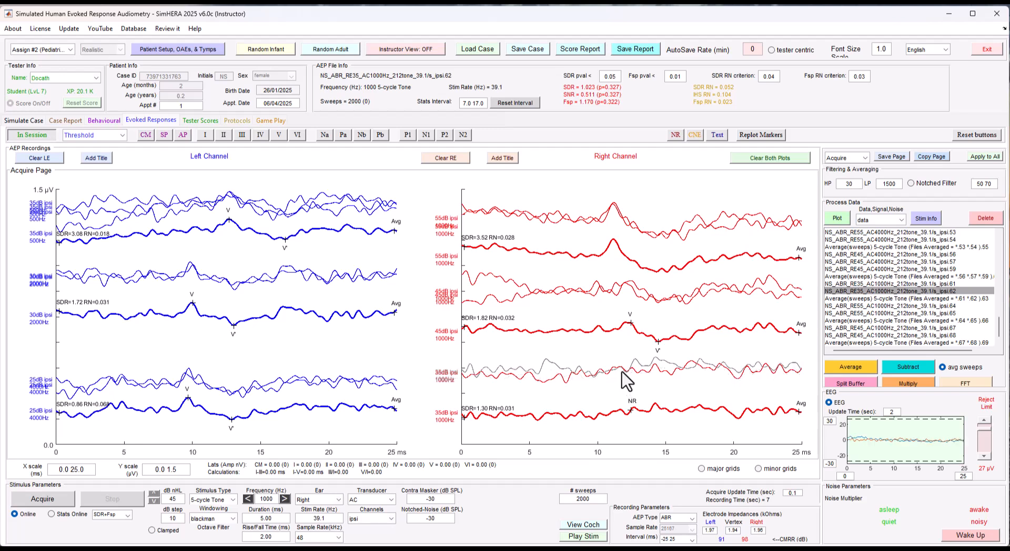
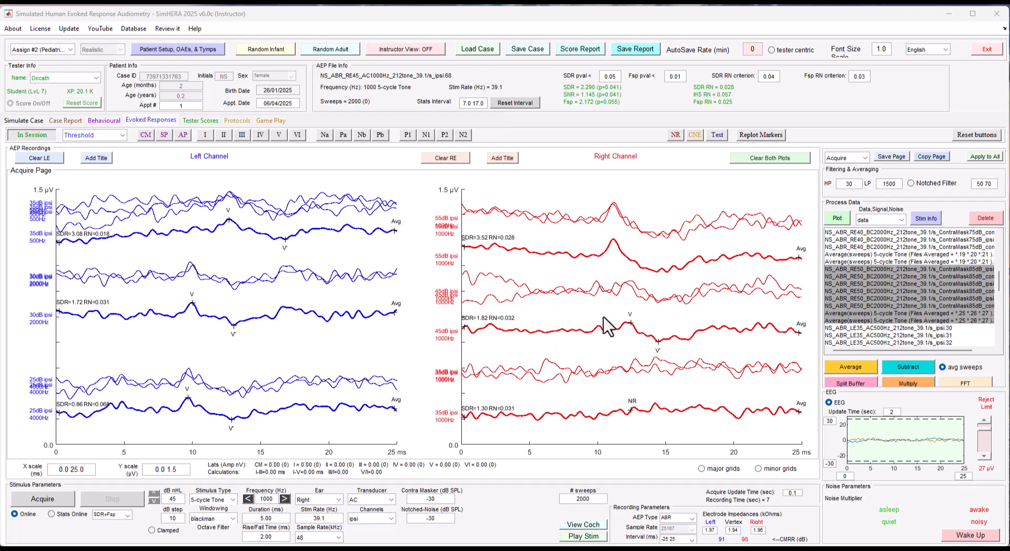
Switch the test ear to Left, acquire two 1000 Hz air-conduction replicates at 45 dB nHL, and average them
click(334, 500)
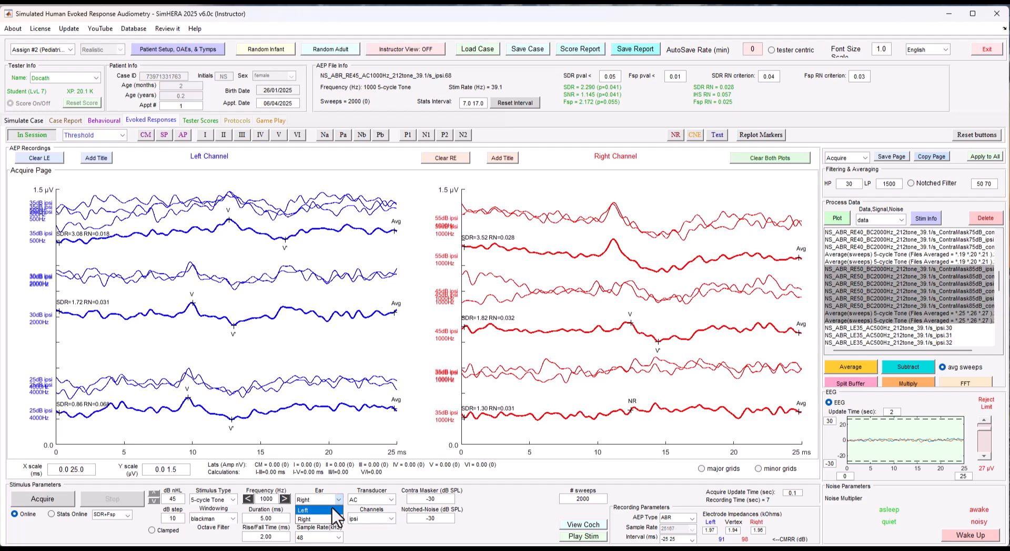
click(334, 510)
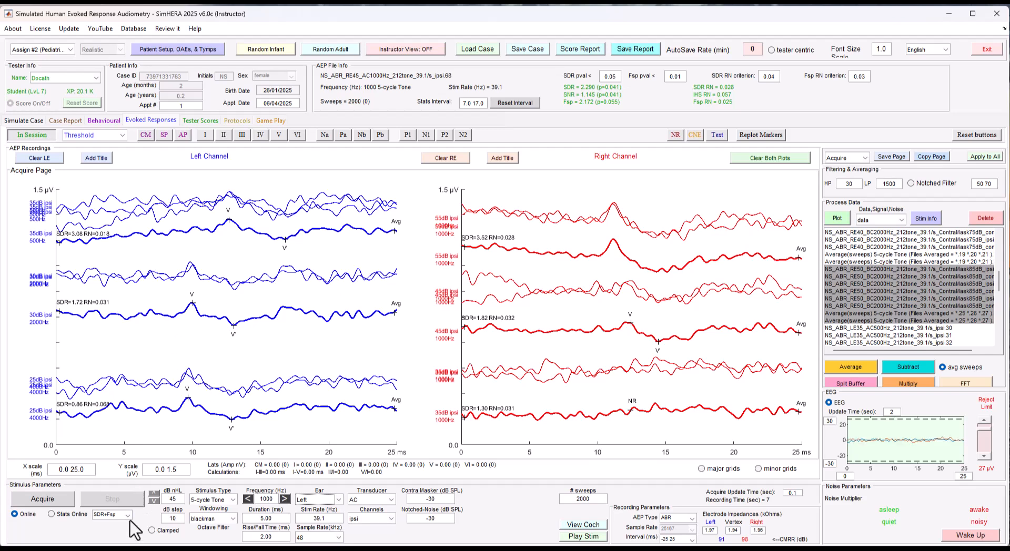
click(42, 498)
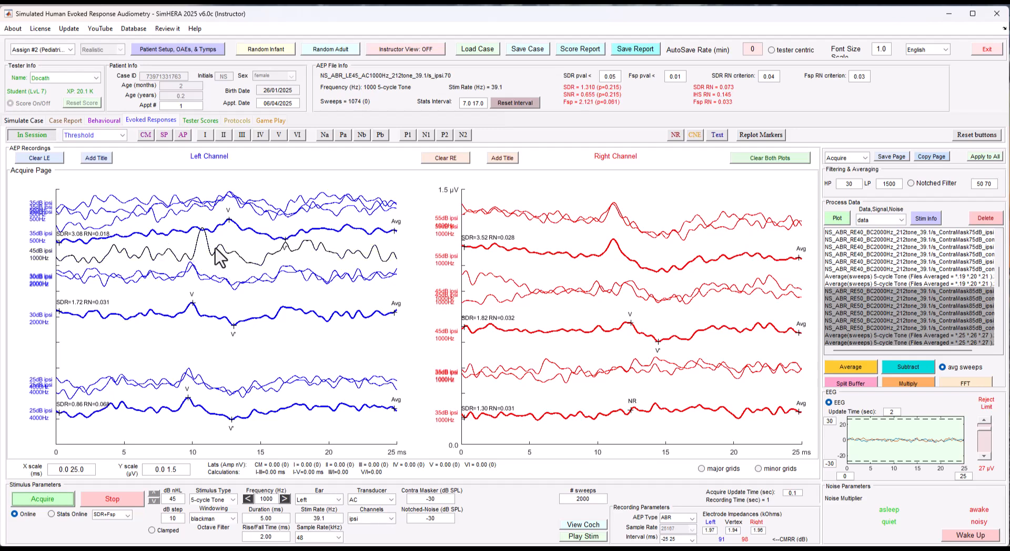
drag(213, 297, 208, 378)
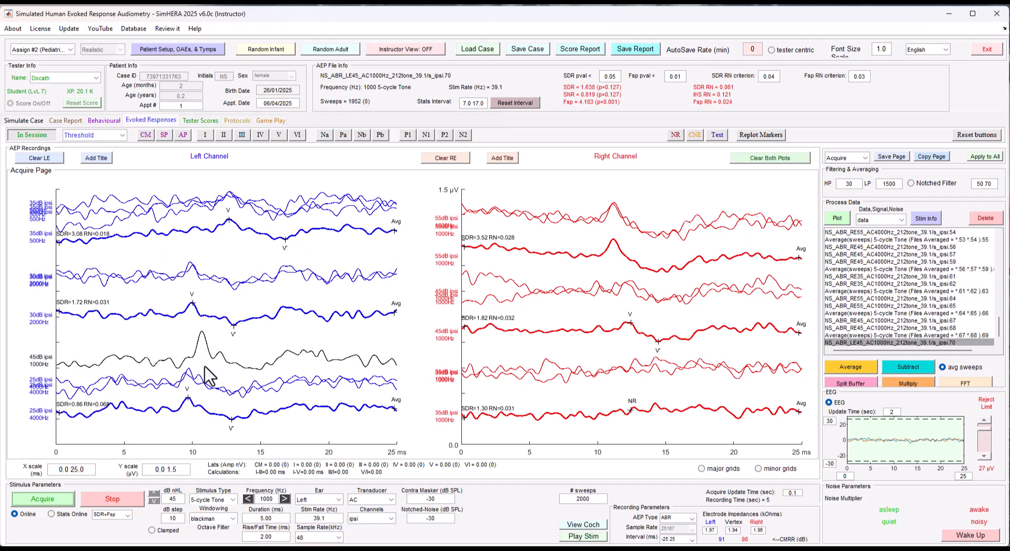
click(53, 500)
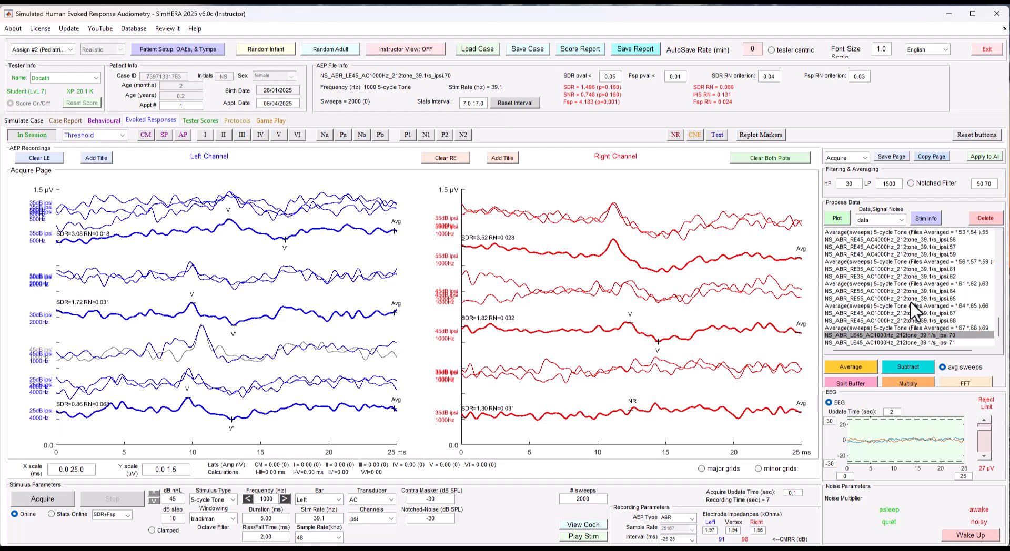
drag(917, 343, 917, 335)
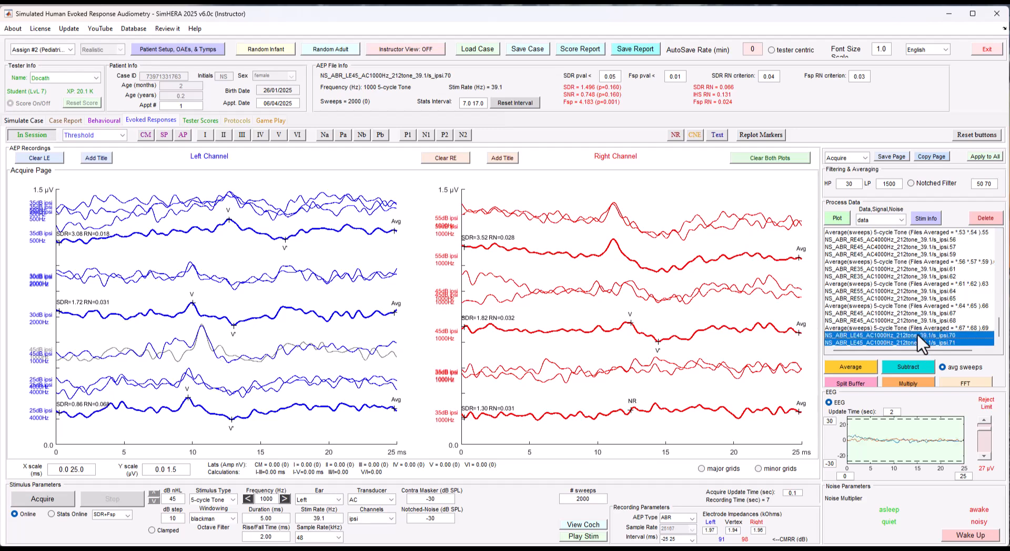
click(841, 367)
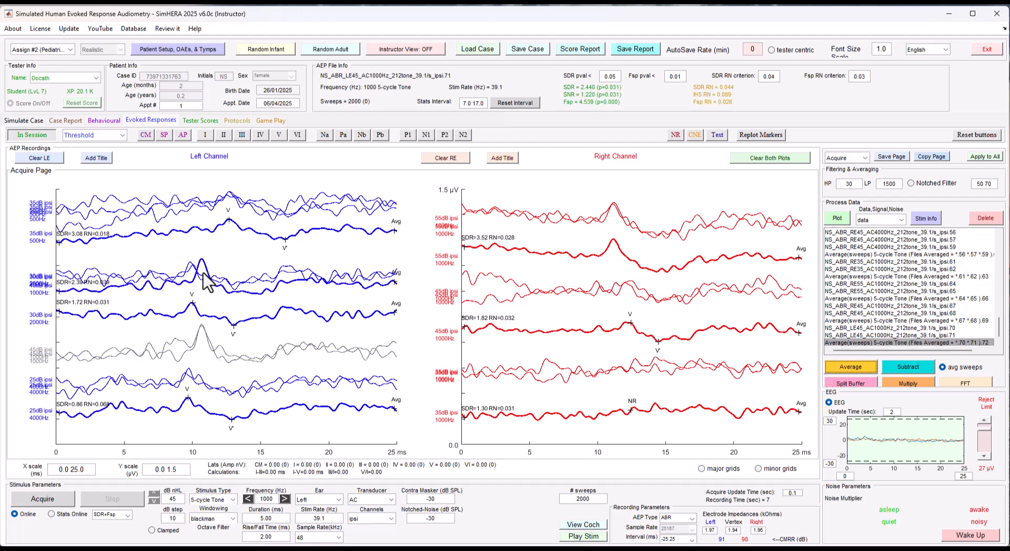
Move the left-ear 45 dB nHL 1000 Hz average and both replicates up between the 500 and 2000 Hz traces
drag(206, 272, 213, 259)
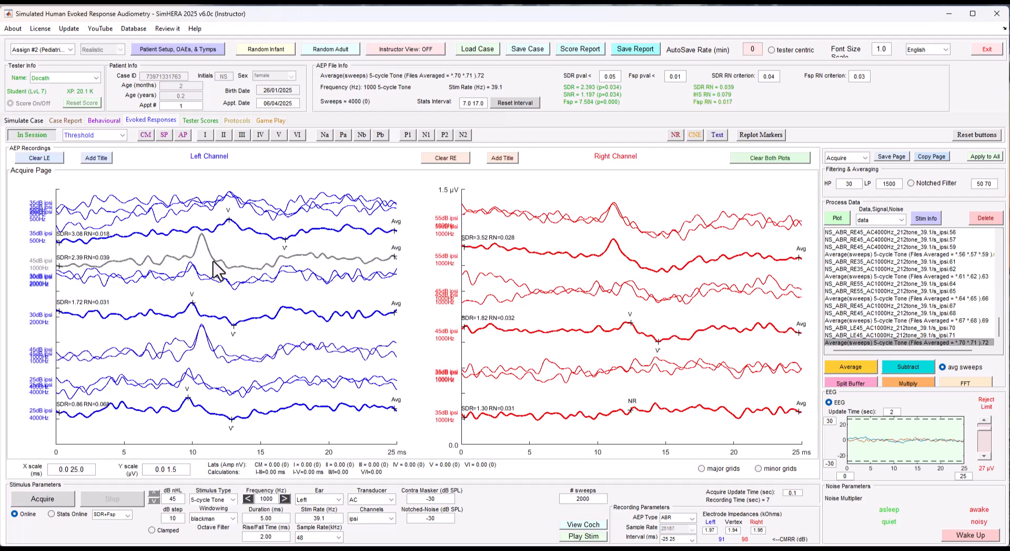
drag(208, 333, 213, 258)
drag(203, 339, 210, 266)
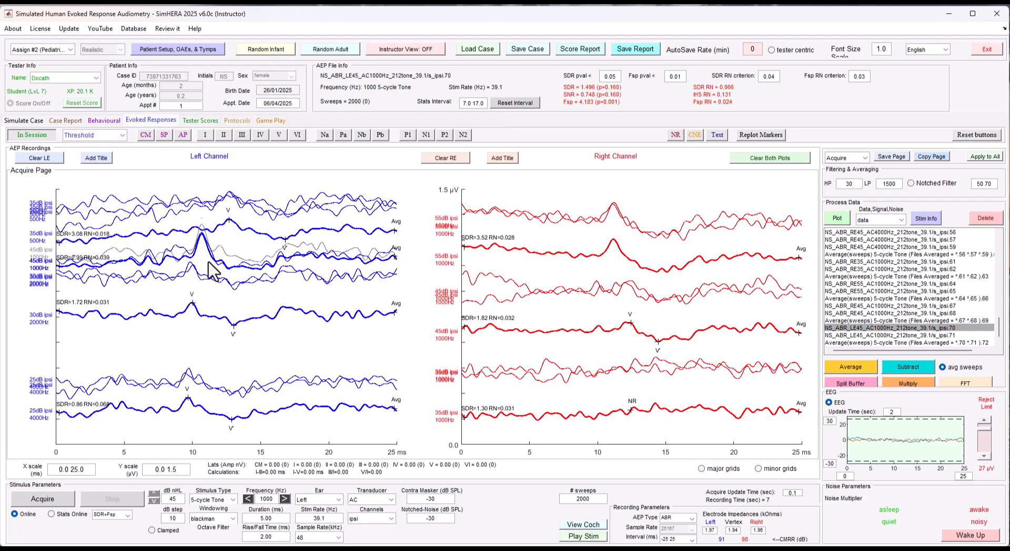
Shift the left-ear 4000 Hz and 2000 Hz averages and replicates down to open space below the 500 Hz traces
drag(195, 406, 195, 428)
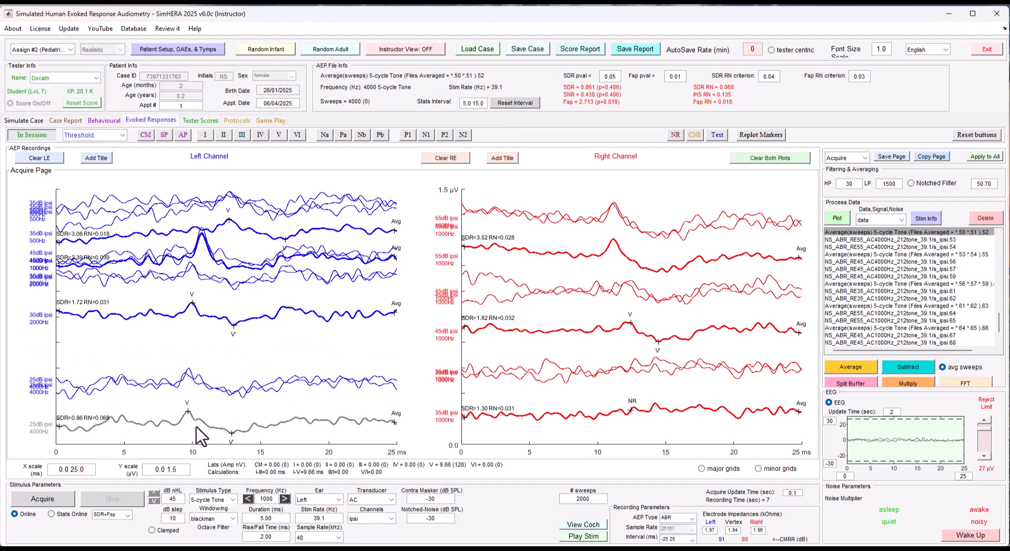
click(200, 387)
click(200, 401)
drag(192, 316, 192, 376)
drag(188, 280, 196, 351)
click(188, 277)
Arrange the left-ear 1000 Hz replicates above their average in the open space, and mark wave V on the average's main peak
drag(194, 263, 197, 309)
drag(190, 264, 193, 327)
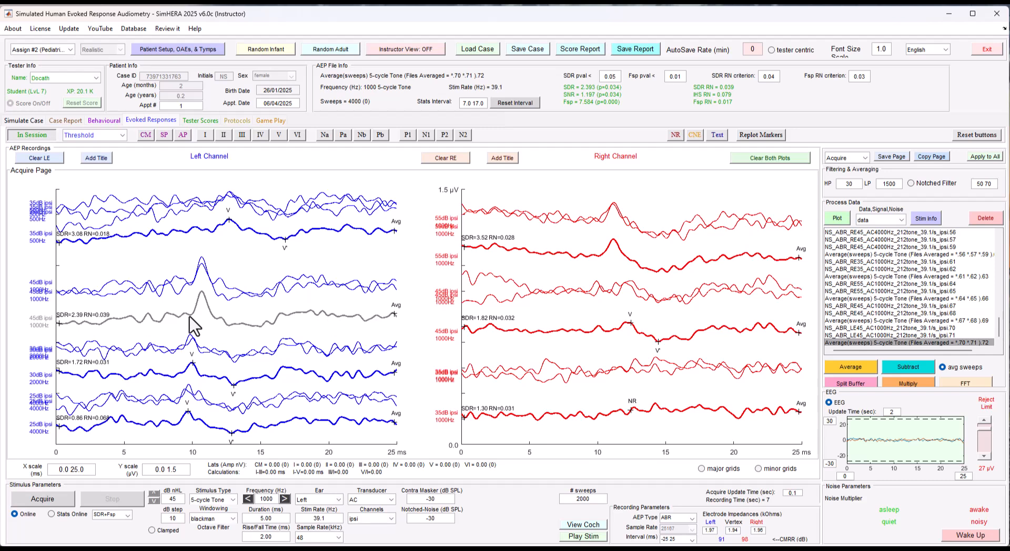
click(279, 135)
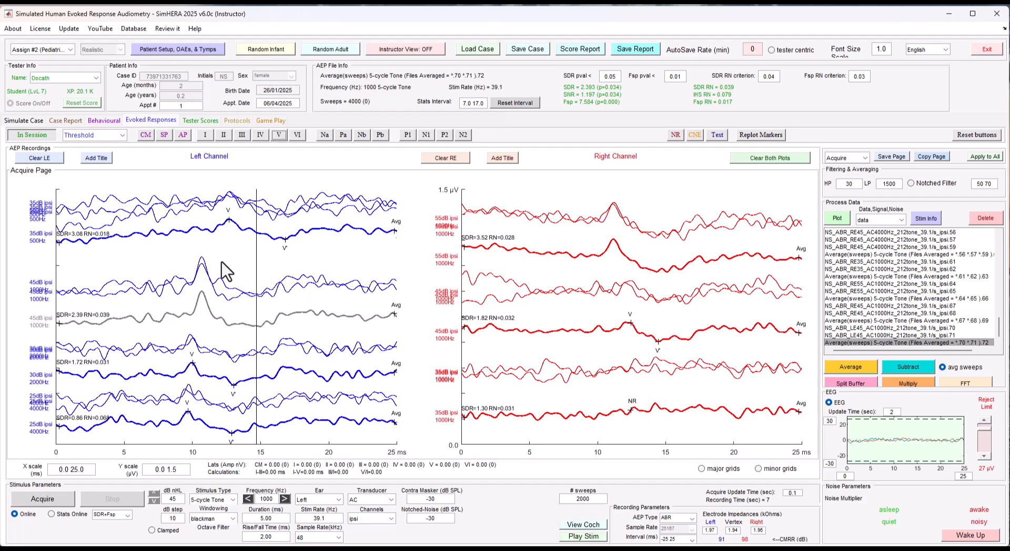
click(203, 289)
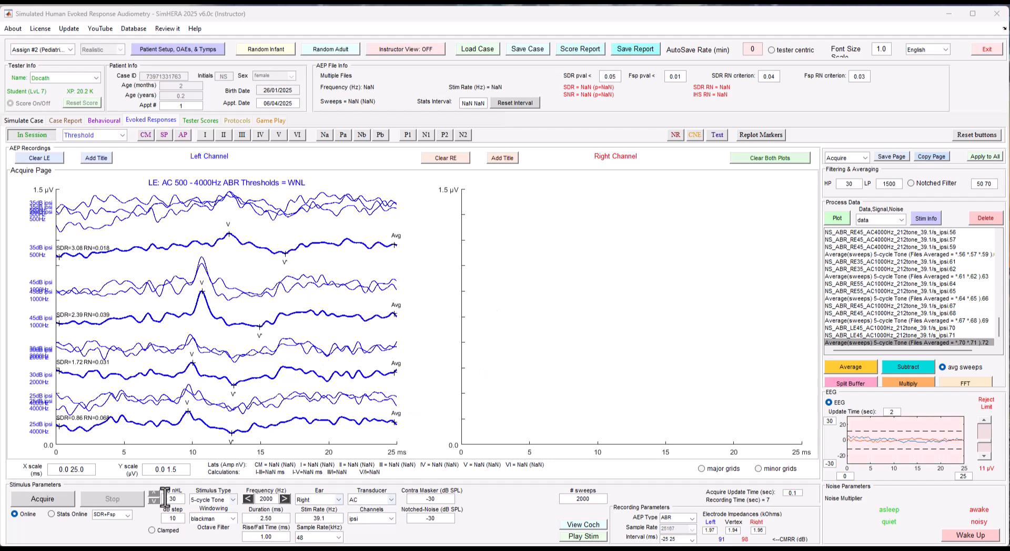
Set the level to 50 dB nHL, acquire two right-ear 2000 Hz air-conduction replicates, and average them
click(153, 495)
click(154, 495)
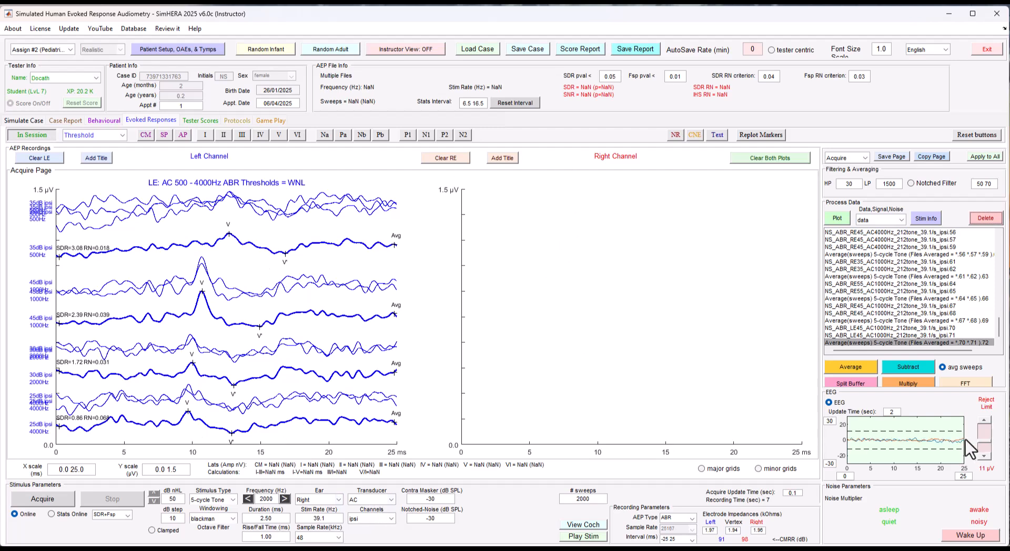
click(55, 503)
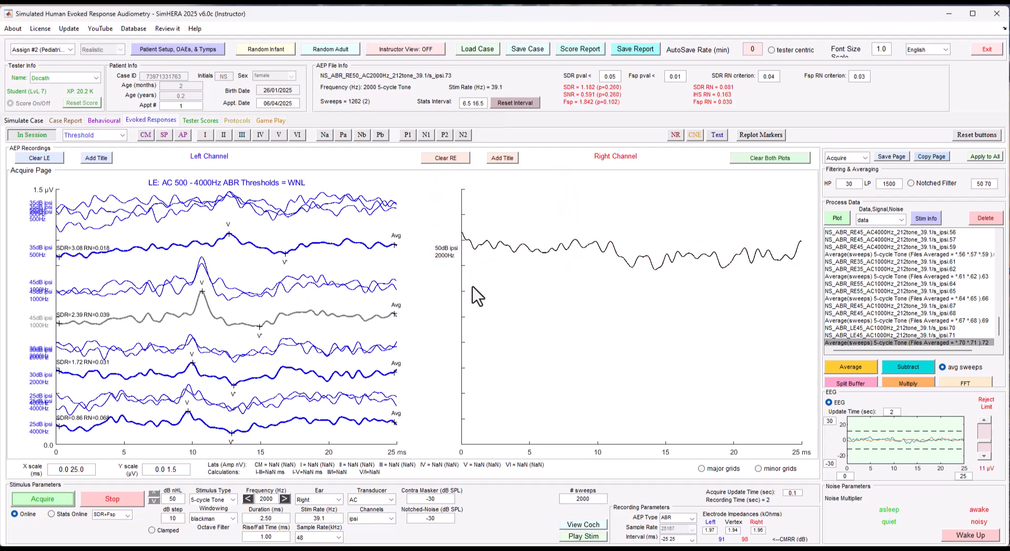
click(56, 497)
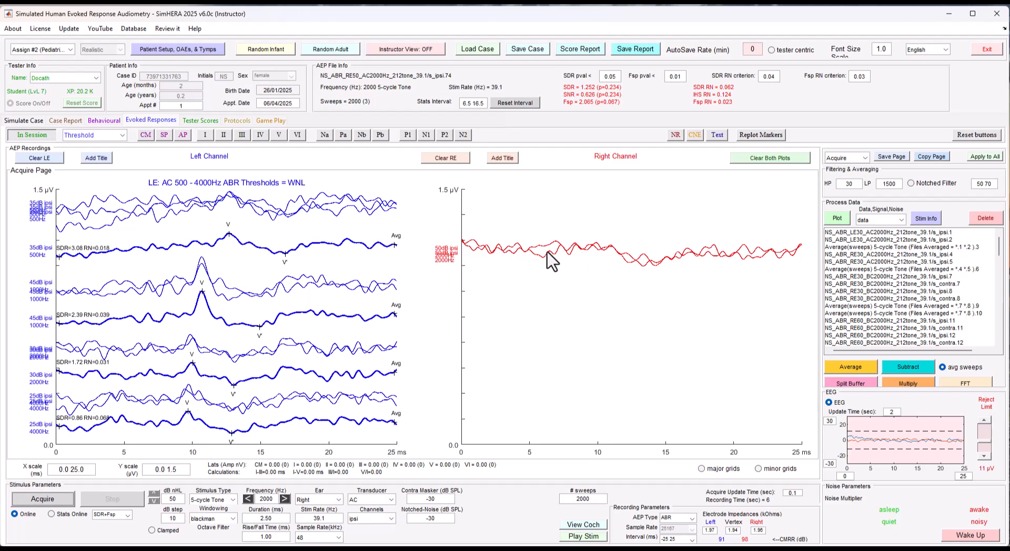
scroll(999, 262, down, 1)
drag(999, 261, 941, 343)
click(867, 368)
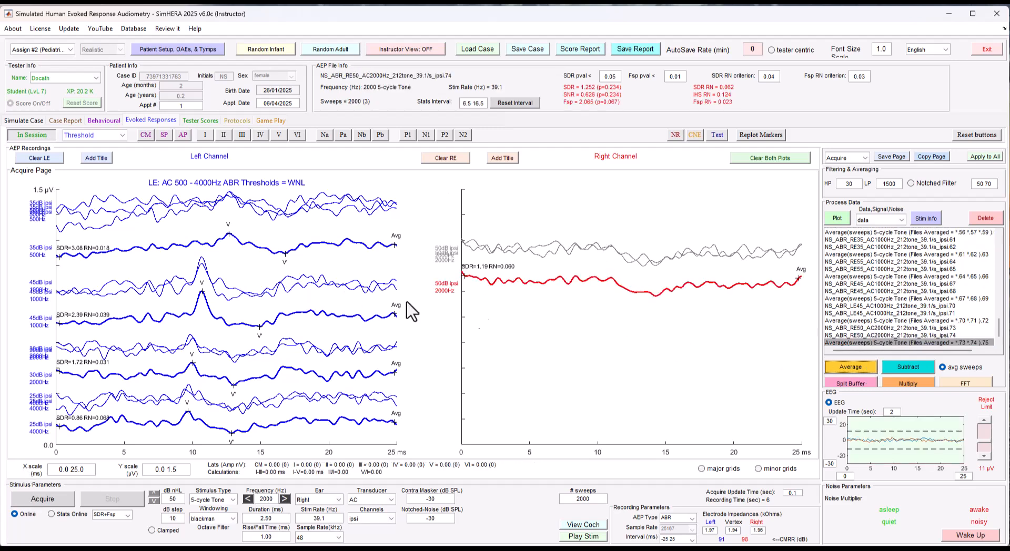
Acquire a third right-ear 50 dB nHL 2000 Hz replicate and replace the two-replicate average with an average of all three
click(66, 498)
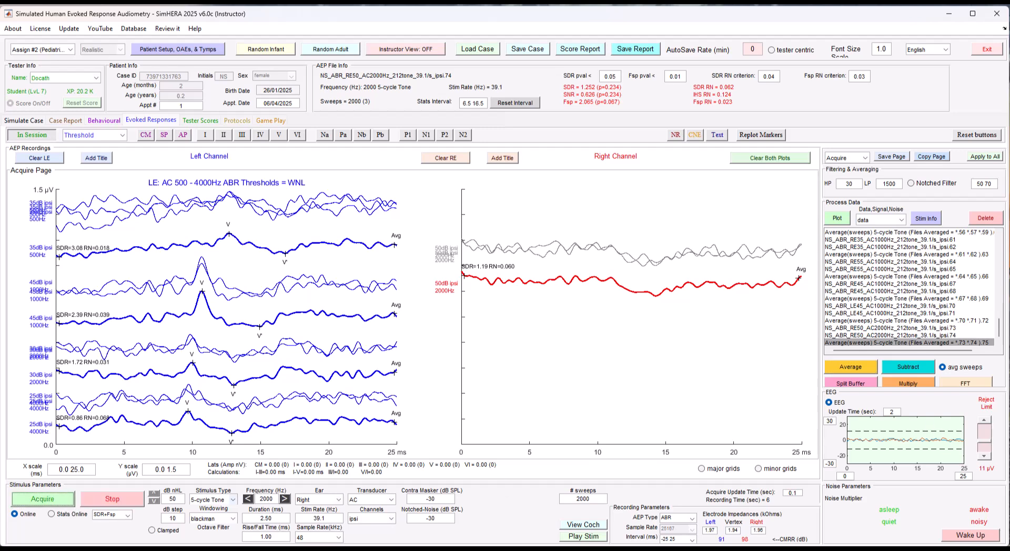
click(968, 344)
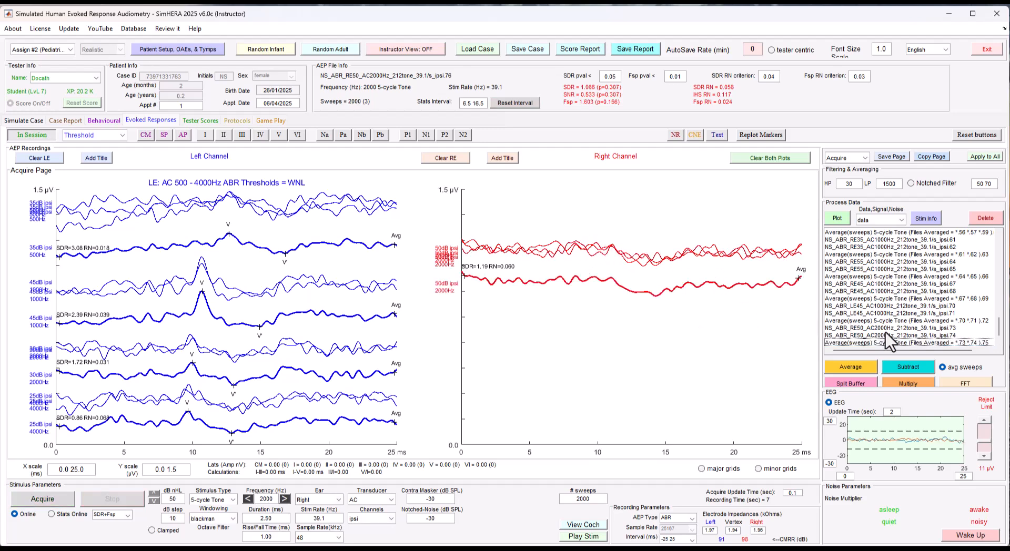
scroll(904, 340, down, 1)
click(921, 336)
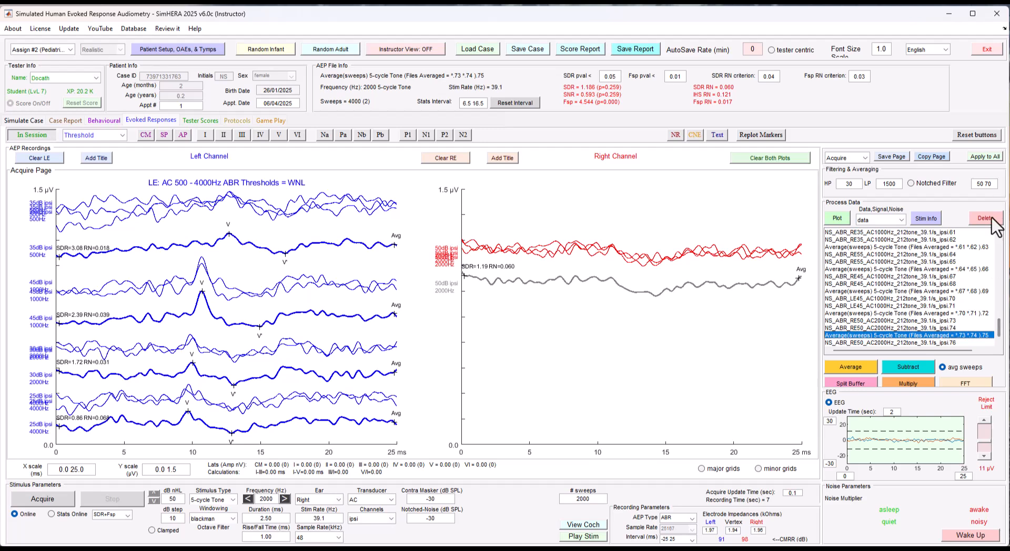
click(986, 217)
click(476, 232)
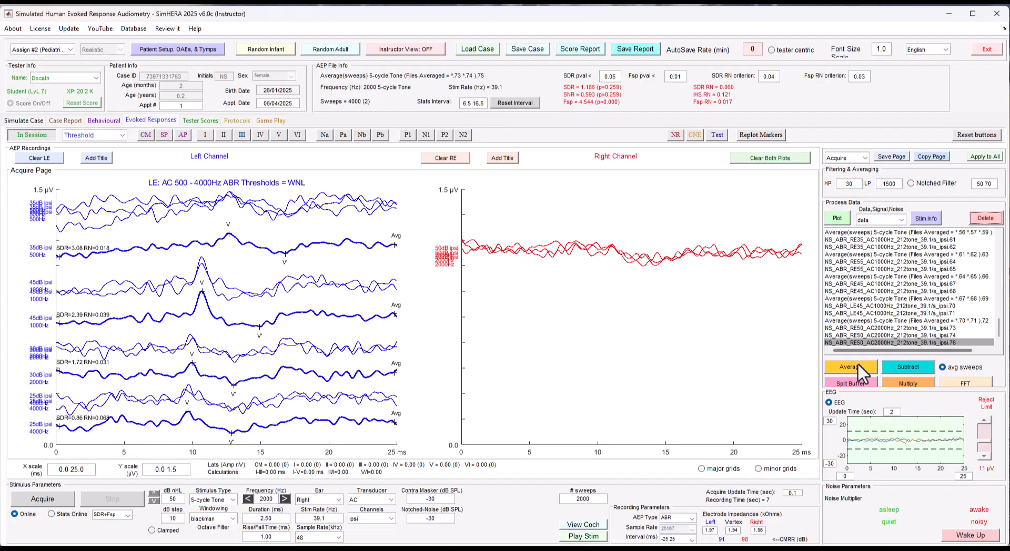
drag(881, 329, 886, 345)
click(849, 365)
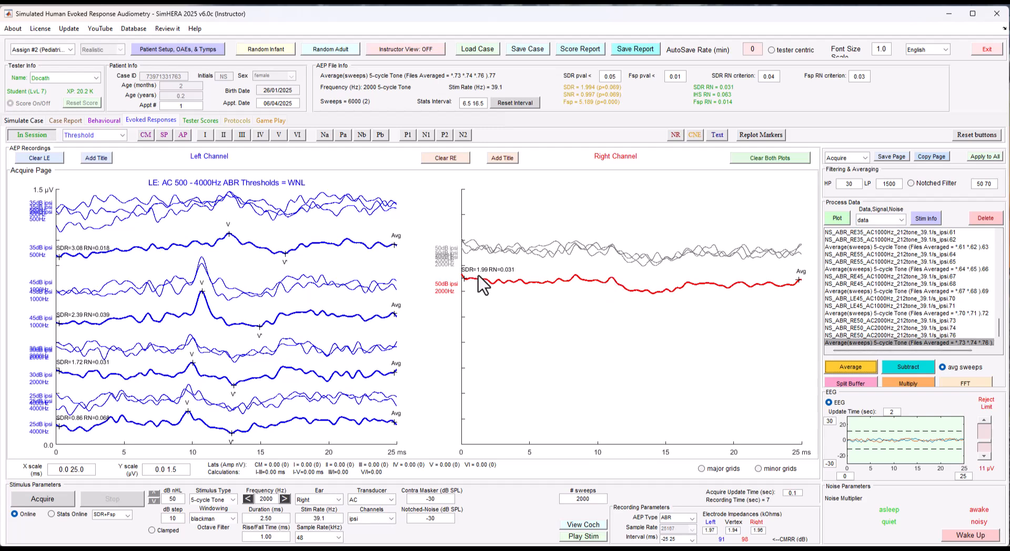
Mark wave V near 11 ms on the 50 dB nHL average, and move that average and its replicates up in the right-ear plot
click(614, 282)
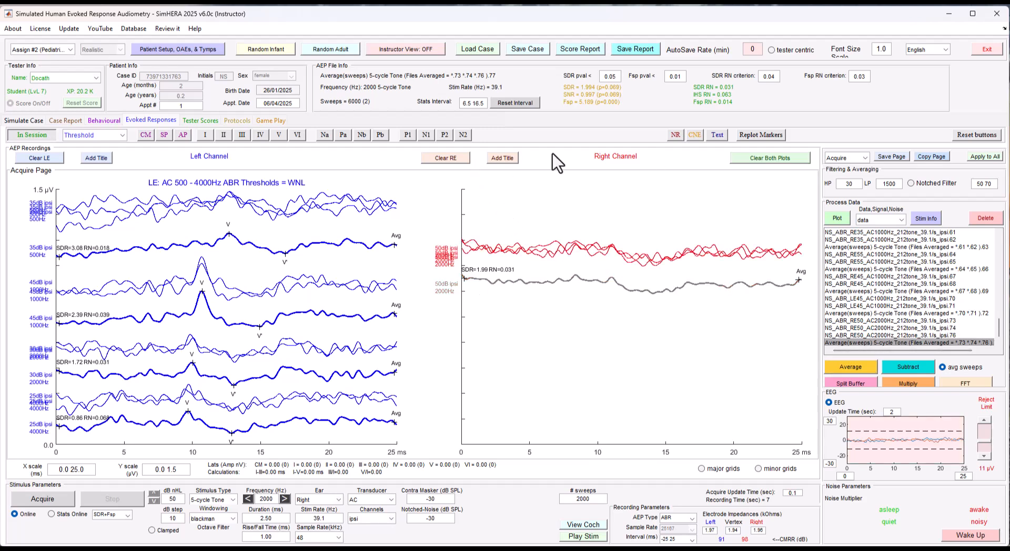
click(613, 279)
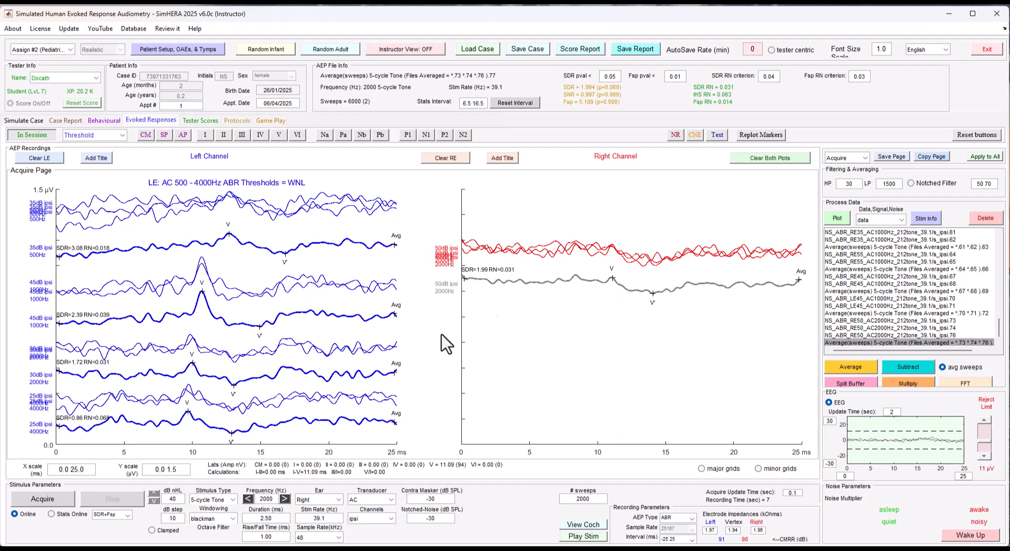
key(Up)
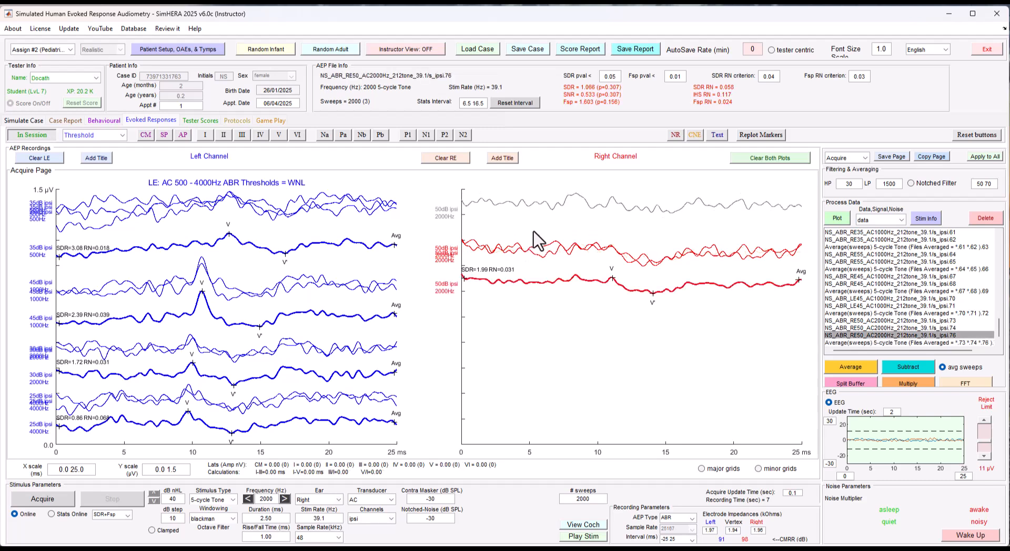
key(Up)
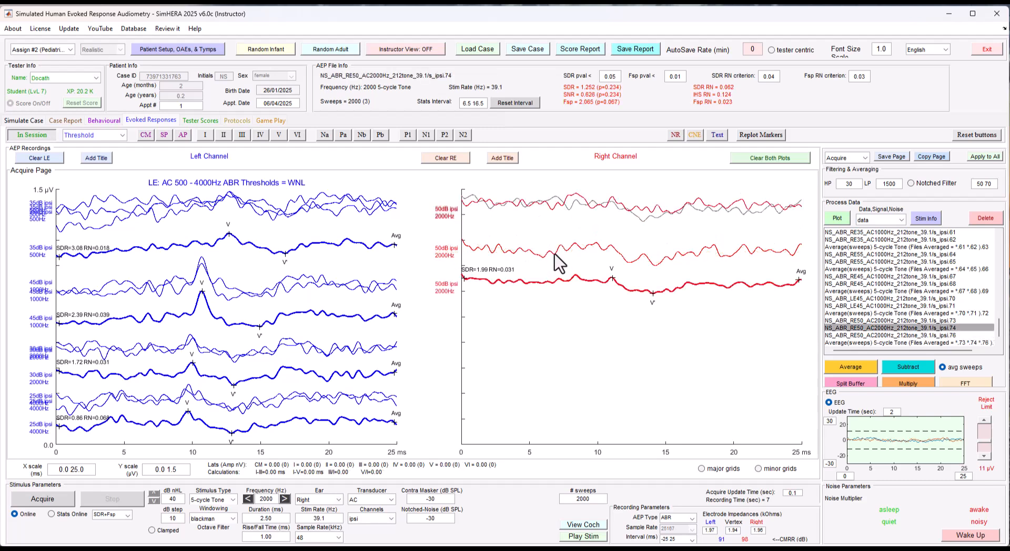
key(Up)
key(Down)
key(Down)
key(Down)
Acquire two right-ear 2000 Hz air-conduction replicates at 40 dB nHL and average them
click(68, 500)
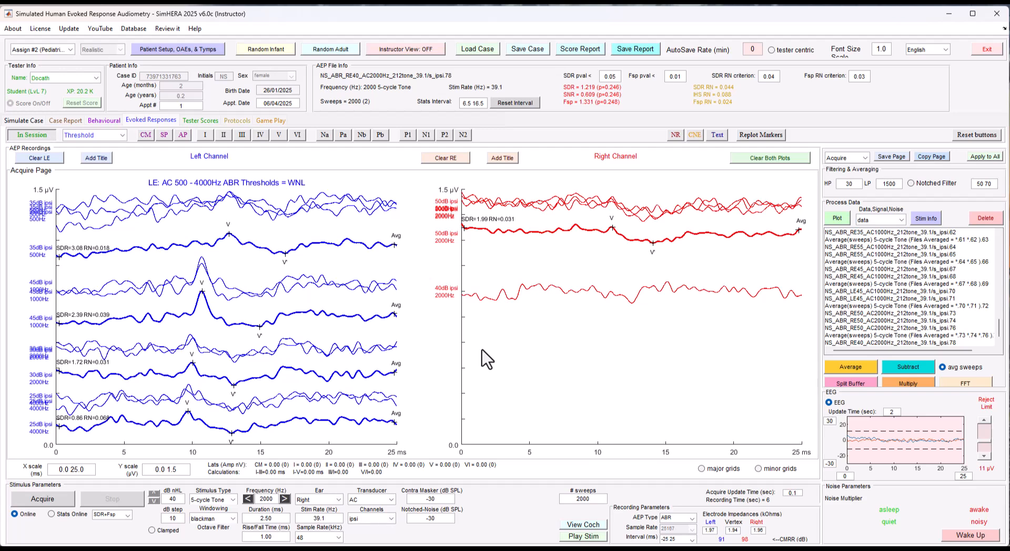
click(65, 497)
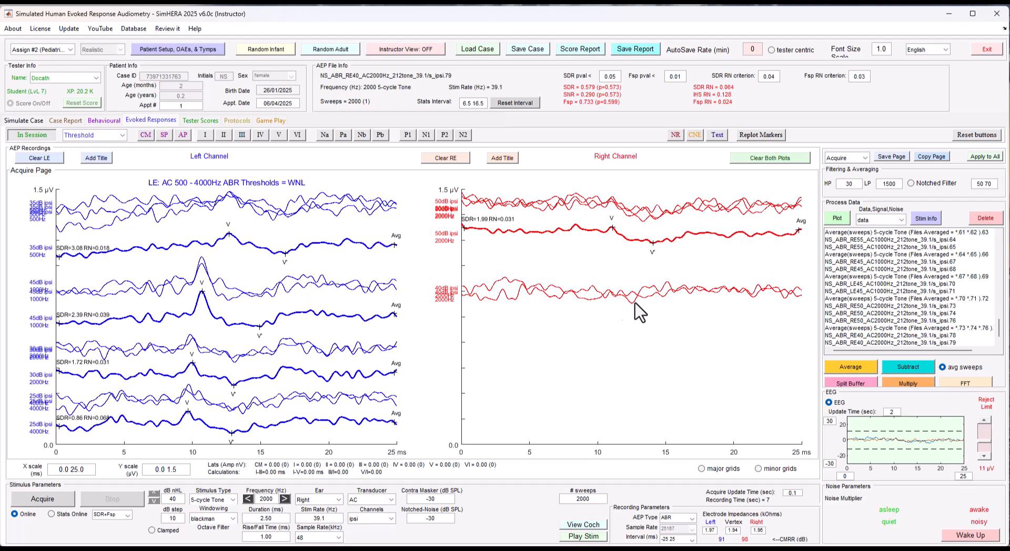
drag(857, 341, 857, 335)
click(860, 364)
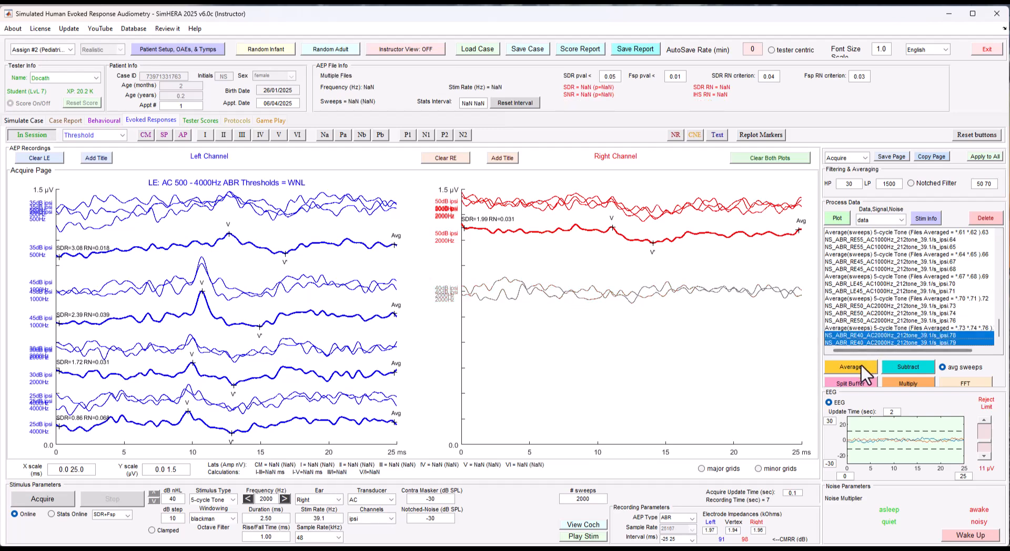
mouse_move(622, 287)
mouse_down()
mouse_move(495, 363)
mouse_move(501, 349)
mouse_move(473, 332)
mouse_up()
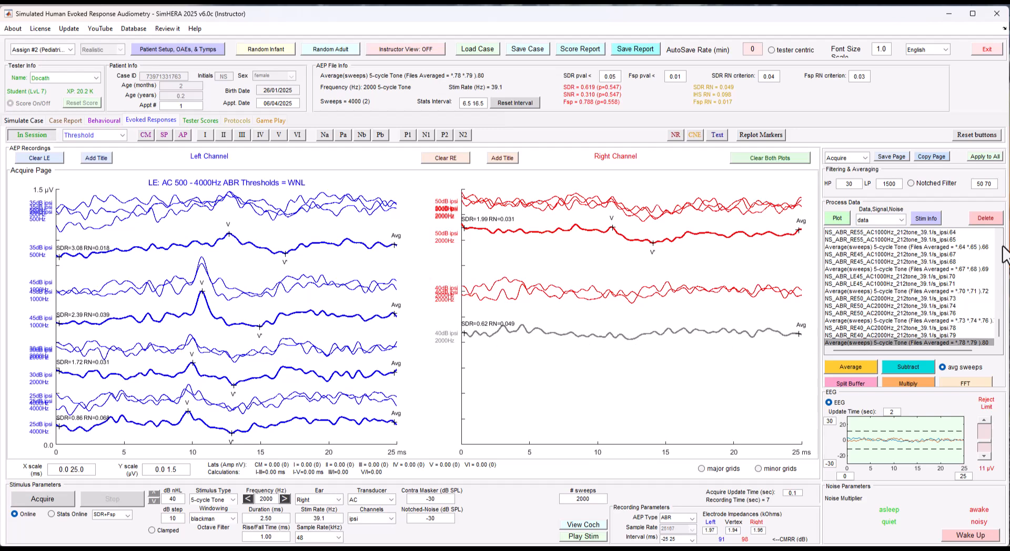
Delete the two-replicate 40 dB nHL average, acquire a third replicate, and average all three
click(985, 218)
click(499, 235)
click(21, 503)
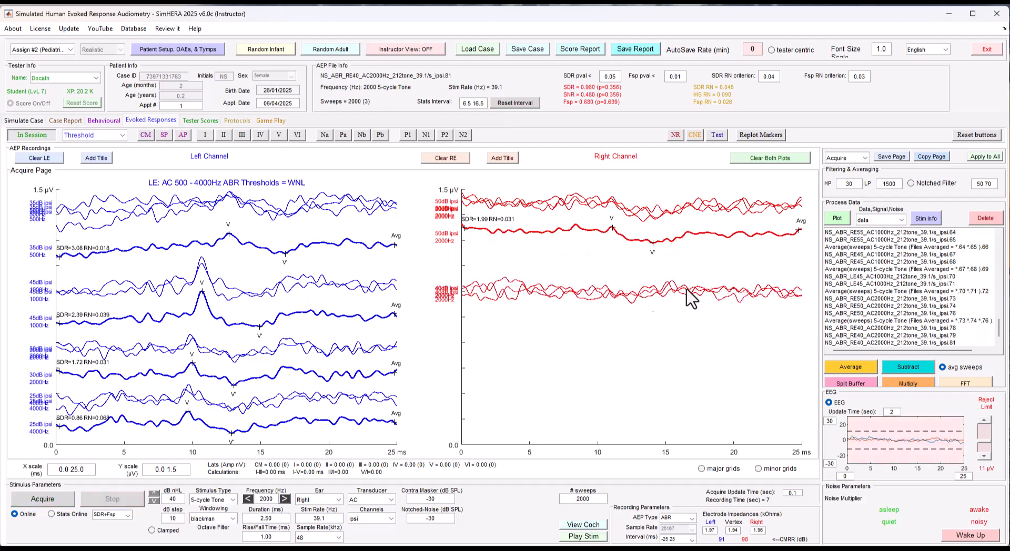
drag(864, 328, 870, 346)
click(865, 369)
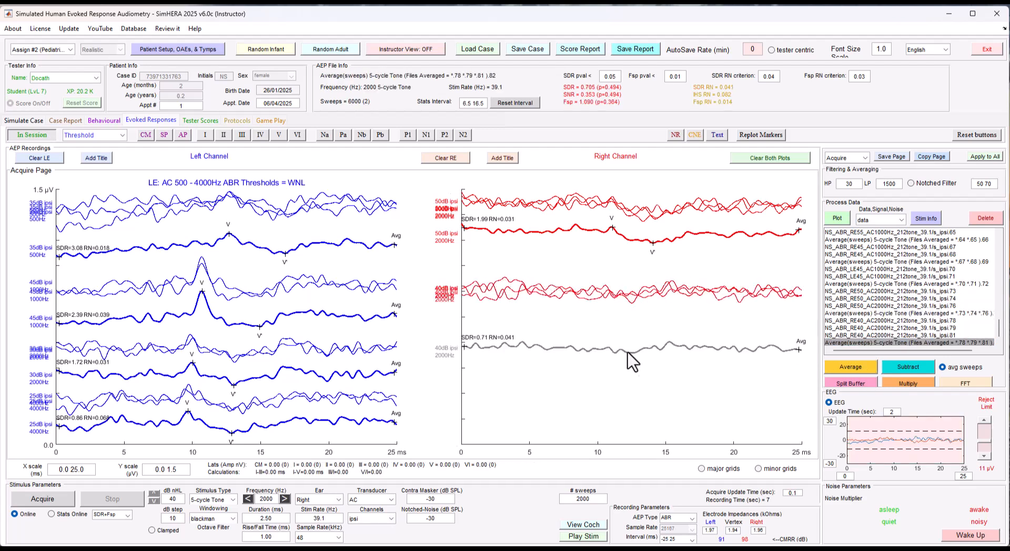
Replace the three-replicate 40 dB nHL average with one that includes a newly acquired fourth replicate, and mark it NR
click(985, 218)
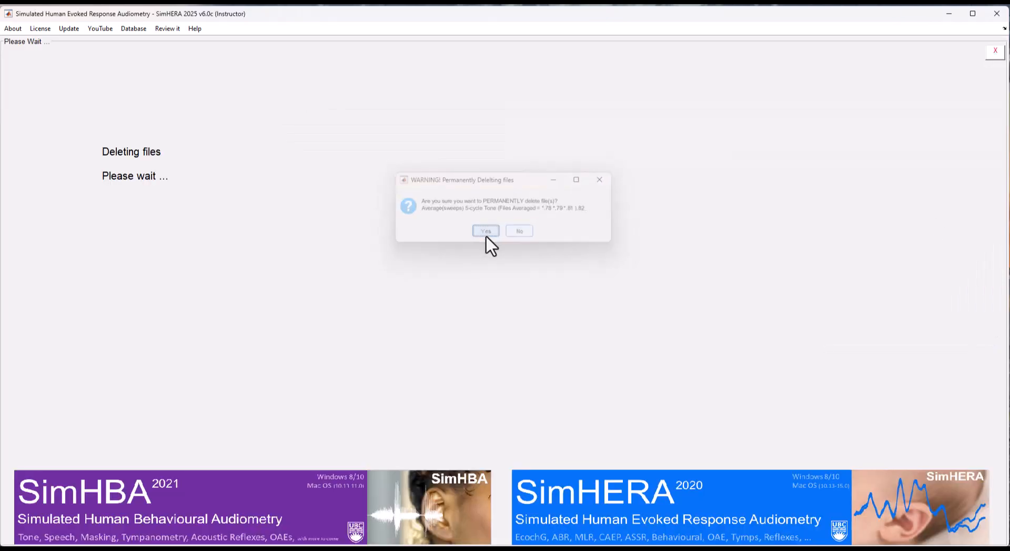
click(485, 230)
click(52, 500)
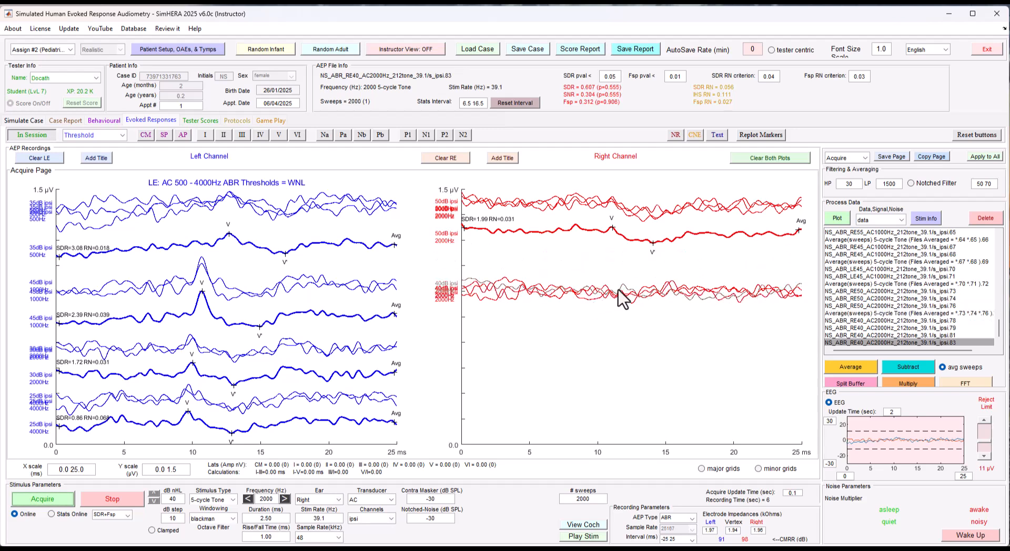
drag(855, 321, 859, 352)
click(857, 367)
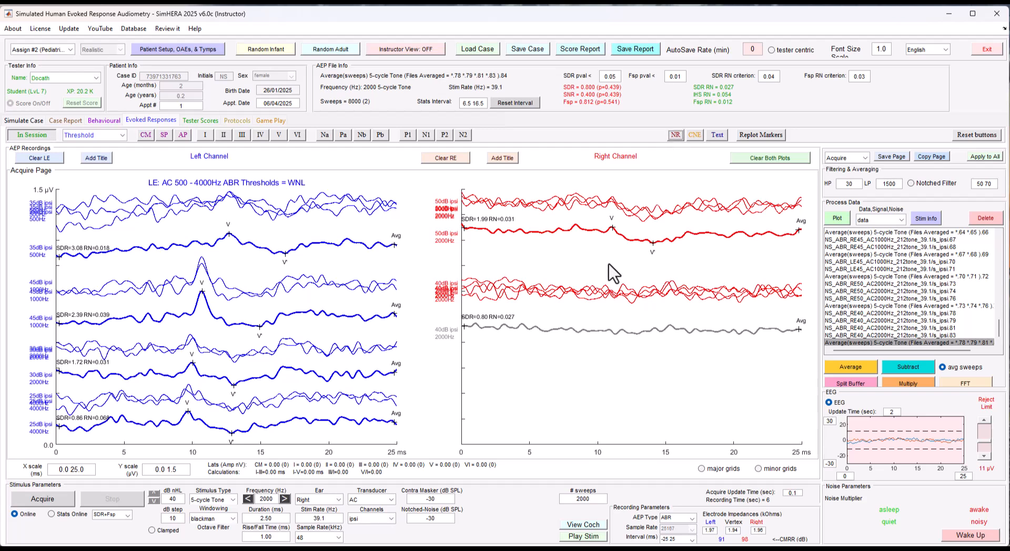
click(609, 327)
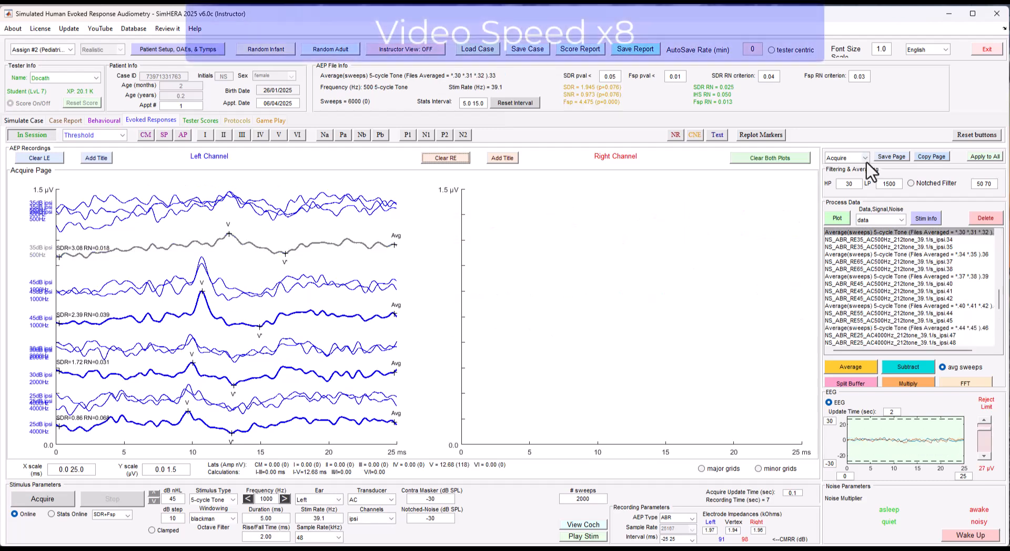
Title the Acquire page's left-ear plot "LE: AC 500 - 4000Hz ABR Thresholds = WNL"
click(865, 158)
click(860, 178)
click(865, 157)
click(859, 169)
click(96, 158)
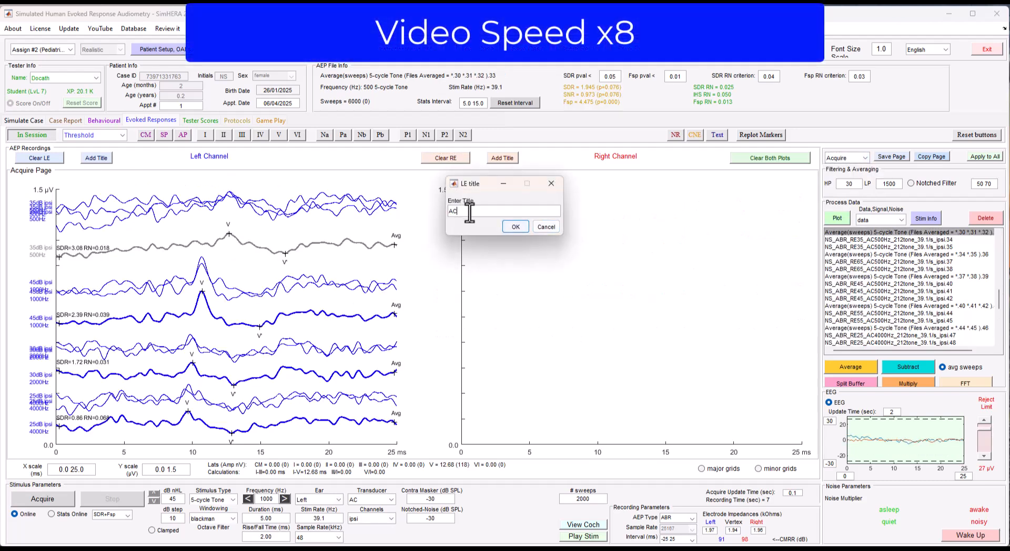
text(LE: AC 500 - 4000Hz ABR Thresholds = WNL)
key(Return)
Open page 3 and give its right-ear plot a title beginning "RE: AC 2000 Hz ABR Threshold > 30 dB nHL"
click(865, 158)
click(853, 179)
click(865, 158)
click(859, 169)
click(894, 262)
click(865, 158)
click(853, 197)
click(501, 158)
text(RE:)
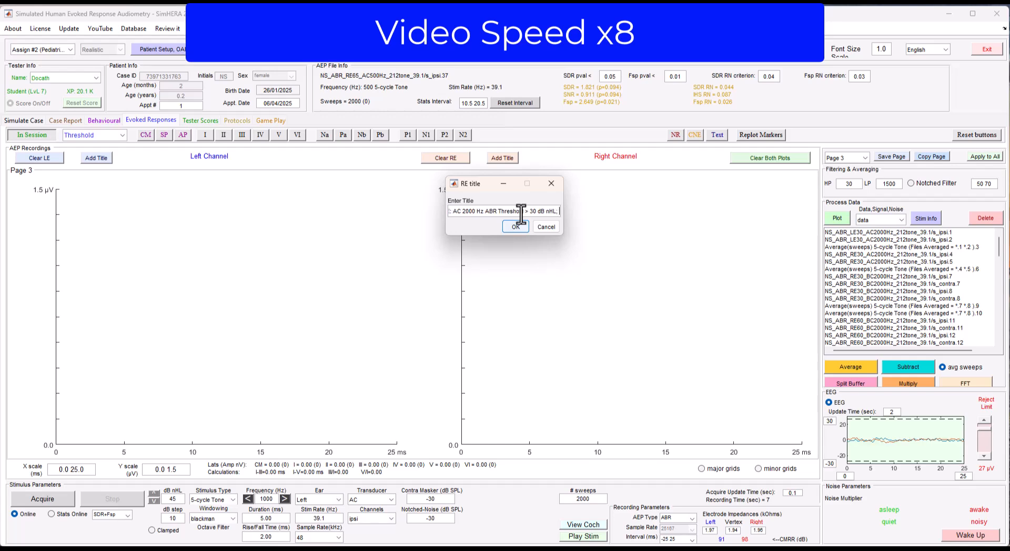
text(HL)
click(526, 211)
key(BackSpace)
key(Return)
Correct the final unit in page 3's right-ear title to eHL
click(502, 159)
click(551, 211)
key(BackSpace)
text(e)
key(Return)
Return to page 3 and copy the text of its right-ear title
click(894, 269)
click(865, 158)
click(850, 196)
click(865, 157)
click(849, 188)
click(502, 159)
click(542, 228)
Title page 4's right-ear plot "RE: AC 2000 Hz ABR Threshold = 50 dB nHL = 45 dB eHL" by adapting the copied text
click(865, 158)
click(849, 197)
click(501, 159)
key(ctrl+v)
click(504, 212)
key(BackSpace)
key(BackSpace)
key(BackSpace)
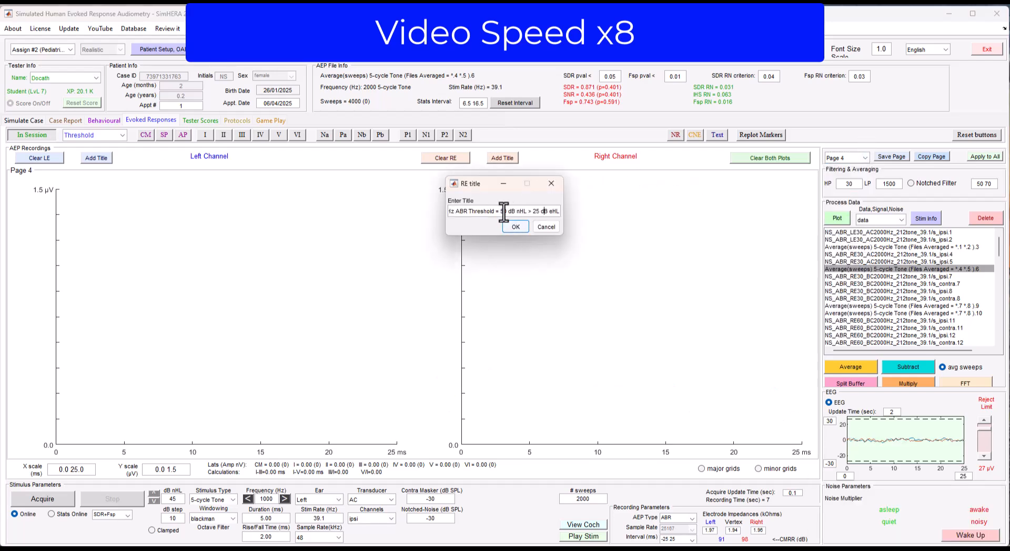
text(= 4)
click(517, 227)
Plot the masked 40 and 50 dB 2000 Hz bone-conduction replicates and averages on page 4's right-ear plot
scroll(935, 294, down, 8)
click(889, 232)
shift+click(888, 342)
click(837, 217)
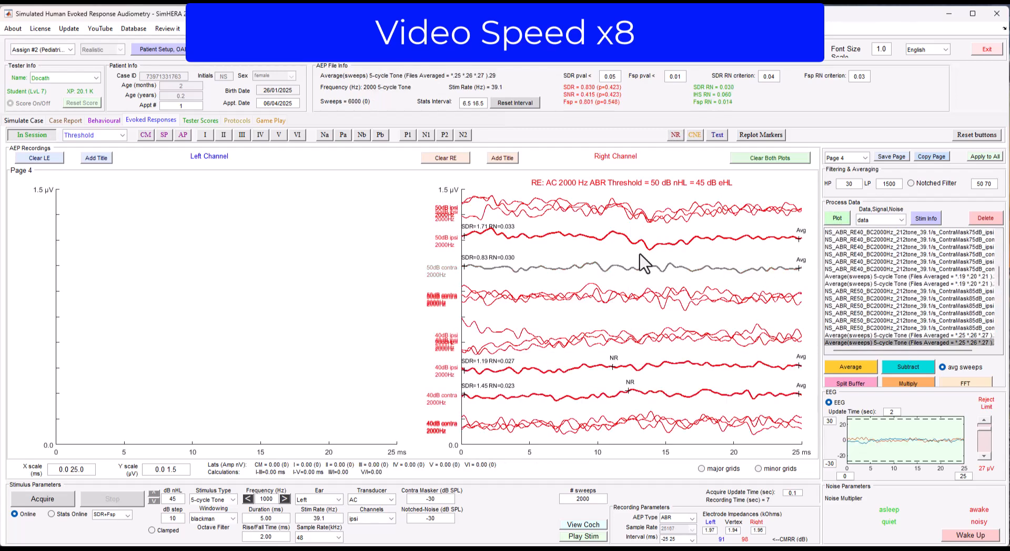
Mark wave V on the 50 dB ipsilateral average and NR on the 50 dB contralateral average, and shift the ipsilateral SDR label
click(281, 136)
click(613, 232)
click(649, 249)
click(631, 269)
click(465, 237)
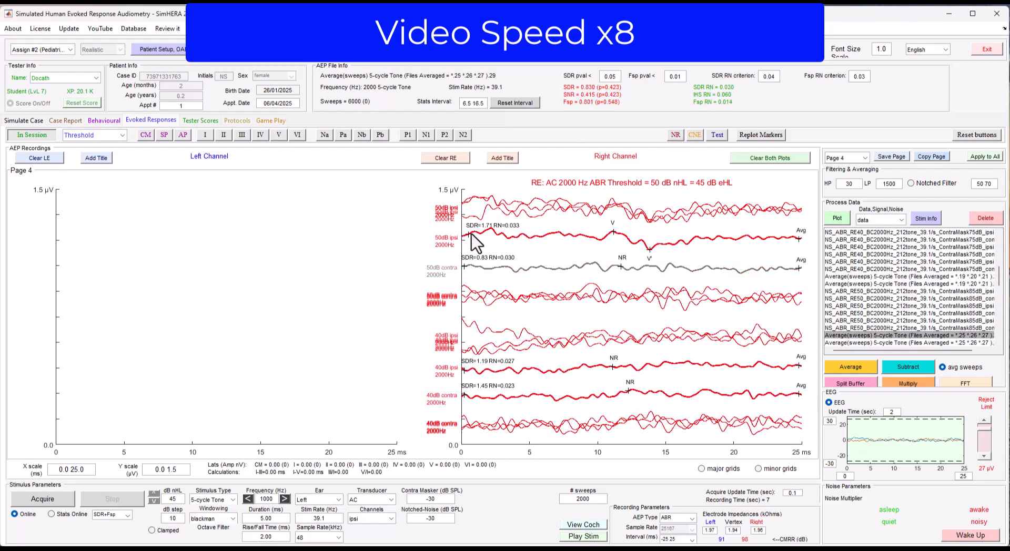
Add a text label stating the masking level in dB SPL to the 50 dB ipsilateral average
click(707, 238)
click(717, 135)
text(B SPL)
key(Return)
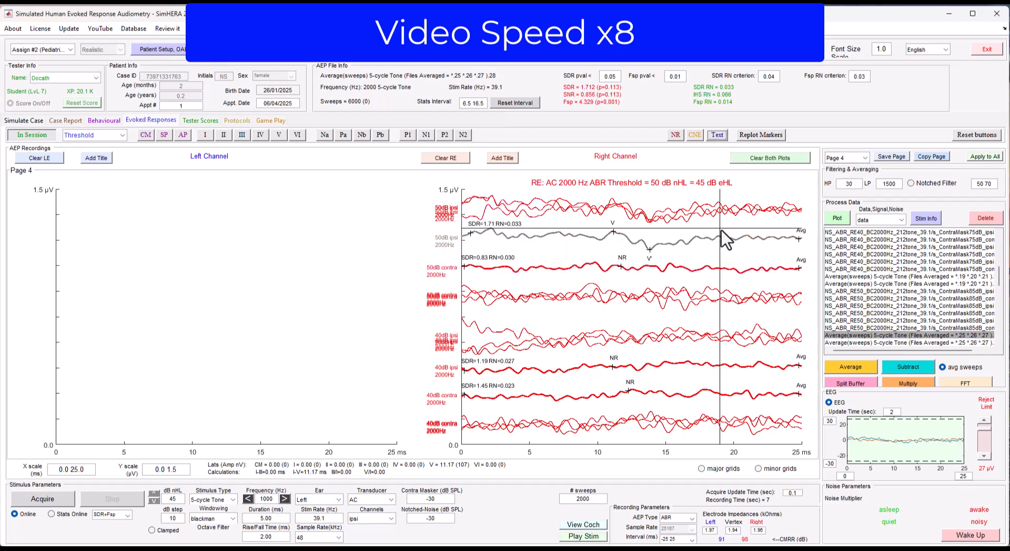
click(720, 237)
Label the 40 dB ipsilateral average "masking = 75 dB SPL"
click(701, 367)
click(717, 136)
text(masking = 75 dB SPL)
key(Return)
click(699, 365)
Switch to page 5
click(841, 159)
click(841, 195)
scroll(875, 285, up, 4)
scroll(898, 270, up, 2)
scroll(900, 273, down, 2)
drag(903, 262, 910, 313)
scroll(909, 308, up, 1)
scroll(908, 309, up, 1)
click(322, 253)
scroll(901, 295, down, 1)
drag(900, 255, 898, 335)
click(838, 218)
drag(464, 363, 464, 262)
click(769, 157)
Plot the unmasked 60 dB 2000 Hz bone-conduction replicates and averages on page 5, and move them to the right-ear plot's upper part
drag(900, 255, 899, 290)
click(837, 218)
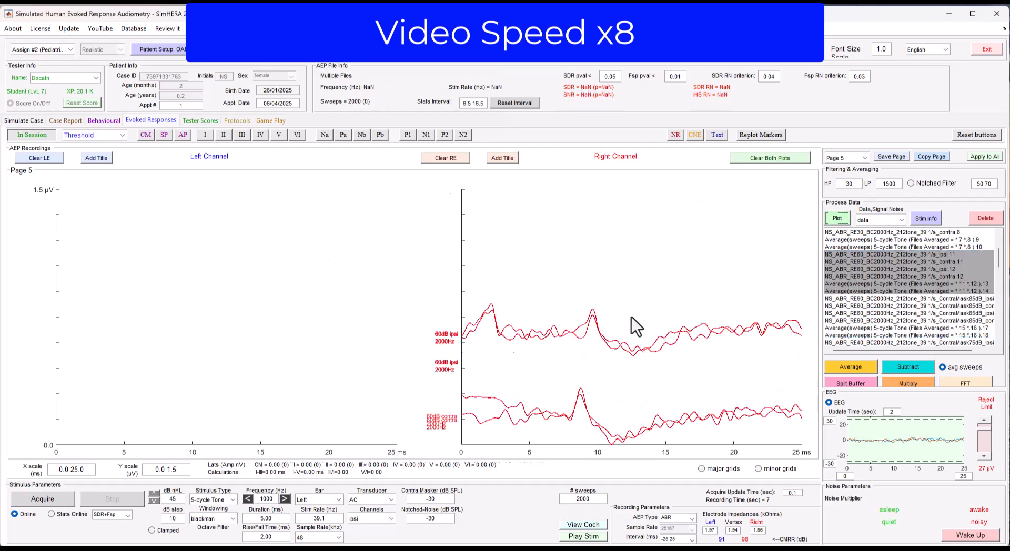
drag(592, 314, 592, 201)
drag(592, 343, 592, 229)
drag(592, 389, 593, 281)
drag(593, 418, 593, 313)
drag(592, 422, 593, 315)
Plot the 60 dB 2000 Hz bone-conduction recordings with 85 dB contralateral masking, and adjust the trace spacing below the unmasked averages
drag(910, 299, 909, 336)
click(837, 218)
drag(595, 391, 592, 368)
drag(590, 372, 588, 354)
drag(576, 306, 575, 311)
Mark wave V on the main peaks of the unmasked 60 dB ipsilateral and contralateral averages
click(593, 229)
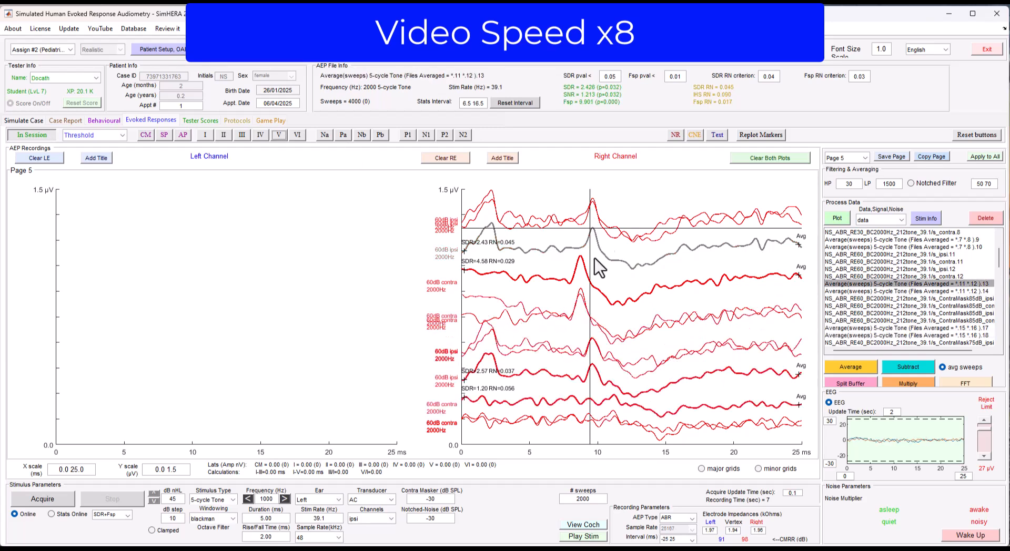
click(279, 136)
click(593, 228)
click(580, 256)
click(278, 134)
click(580, 256)
Mark wave V on the masked 60 dB ipsilateral and contralateral averages
click(593, 366)
click(612, 404)
click(278, 135)
click(614, 395)
Adjust the spacing of the 60 dB traces and move the SDR labels of both ipsilateral averages away from the plot's edge
drag(648, 382, 648, 372)
drag(649, 409, 648, 410)
drag(586, 356, 603, 352)
drag(614, 344, 613, 338)
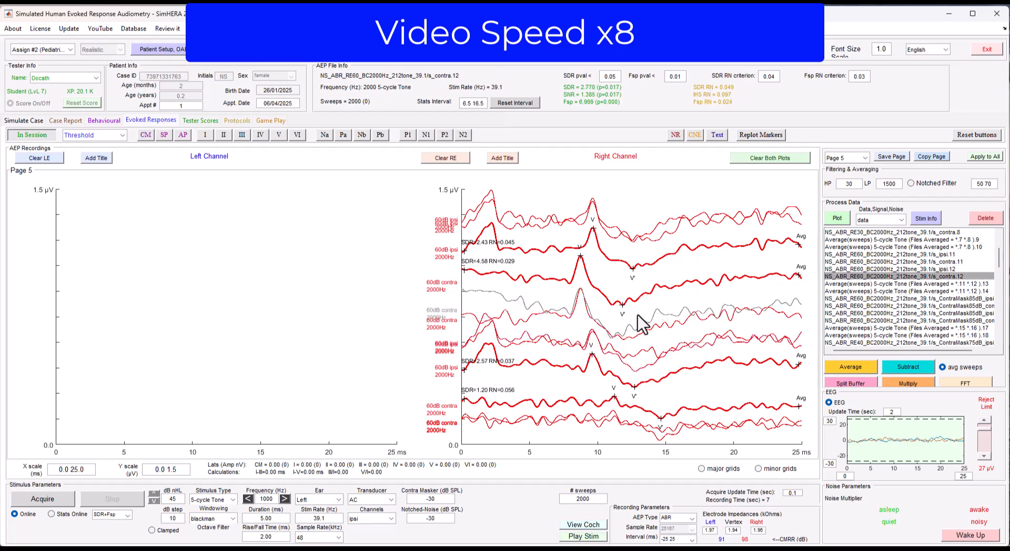
drag(594, 287, 594, 297)
drag(465, 252, 503, 248)
drag(465, 371, 517, 354)
Label the upper 60 dB ipsilateral average "unmasked" and shift the contralateral average below it slightly
click(745, 246)
click(719, 136)
text(unmasked)
key(Return)
click(707, 247)
drag(680, 294, 683, 288)
Label the masked 60 dB ipsilateral average "masking = 85 dB SPL"
click(707, 370)
click(717, 135)
text(masking = 85 dB SPL)
key(Return)
click(716, 360)
click(677, 409)
click(716, 135)
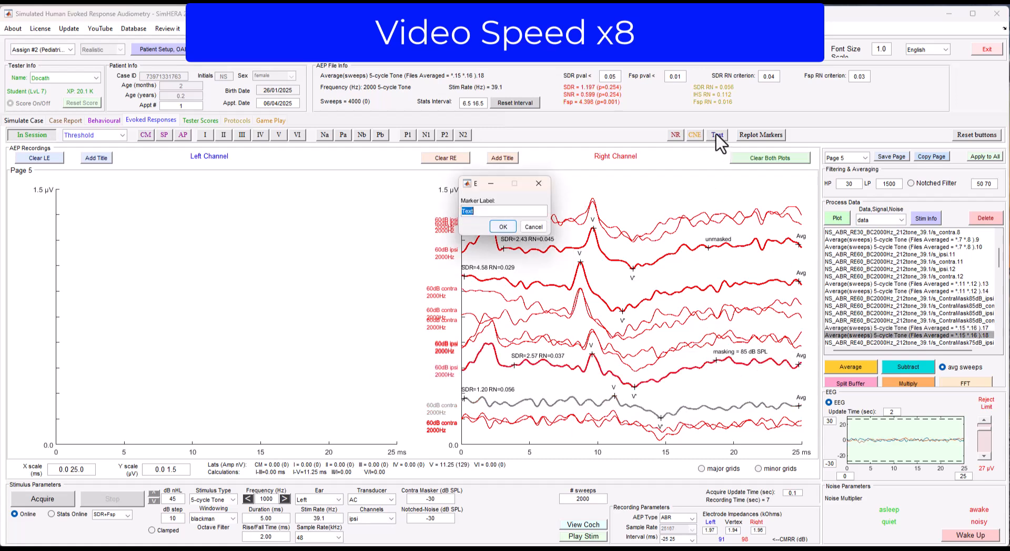
key(Return)
click(717, 409)
click(727, 288)
right_click(717, 409)
click(721, 415)
Label the masked 60 dB ipsilateral average "ipsi dominant" and place the label just below its trace
click(718, 364)
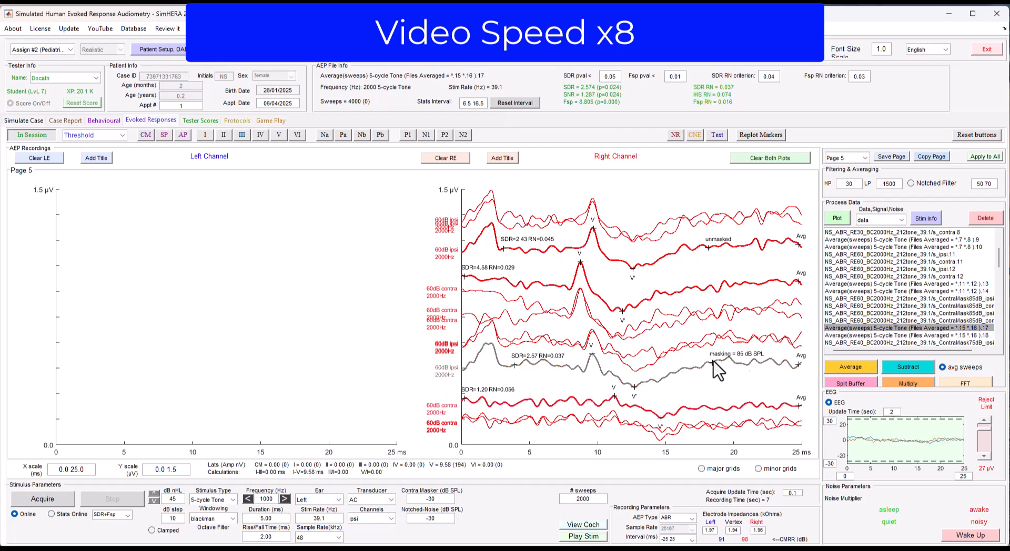
click(716, 135)
text(ipsi dominant)
click(503, 227)
click(708, 361)
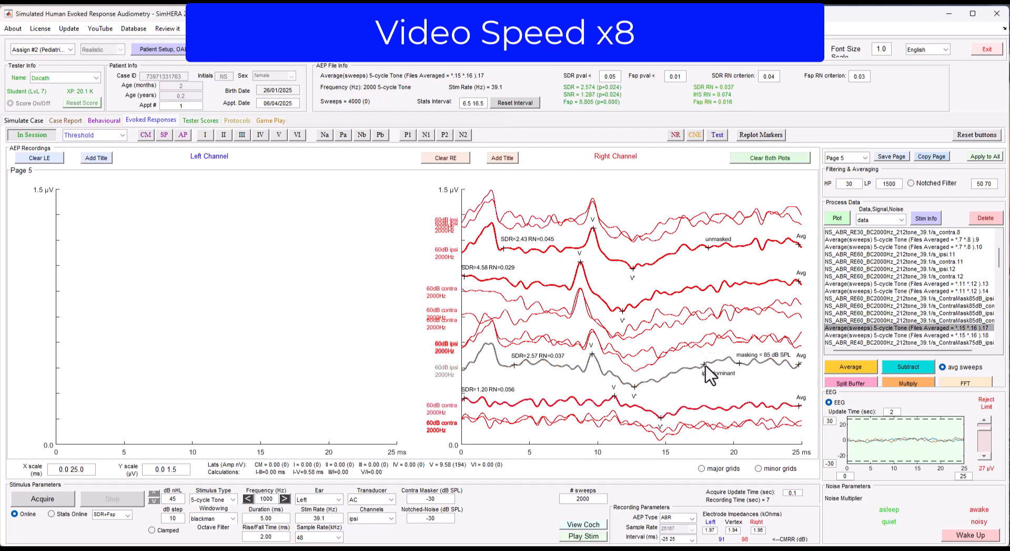
drag(707, 356, 708, 370)
Shift the "unmasked" label on the upper 60 dB ipsilateral average and add the label "inconclusive assymetry" to that trace
click(728, 245)
mouse_move(725, 241)
mouse_down()
mouse_move(753, 241)
mouse_move(693, 258)
mouse_up()
click(717, 135)
text(incocclusive assymetry)
key(Return)
click(692, 250)
Title the right-ear plot of page 5 as the BC 2000 Hz ABR at 60 dB
click(502, 160)
click(483, 209)
text(: V)
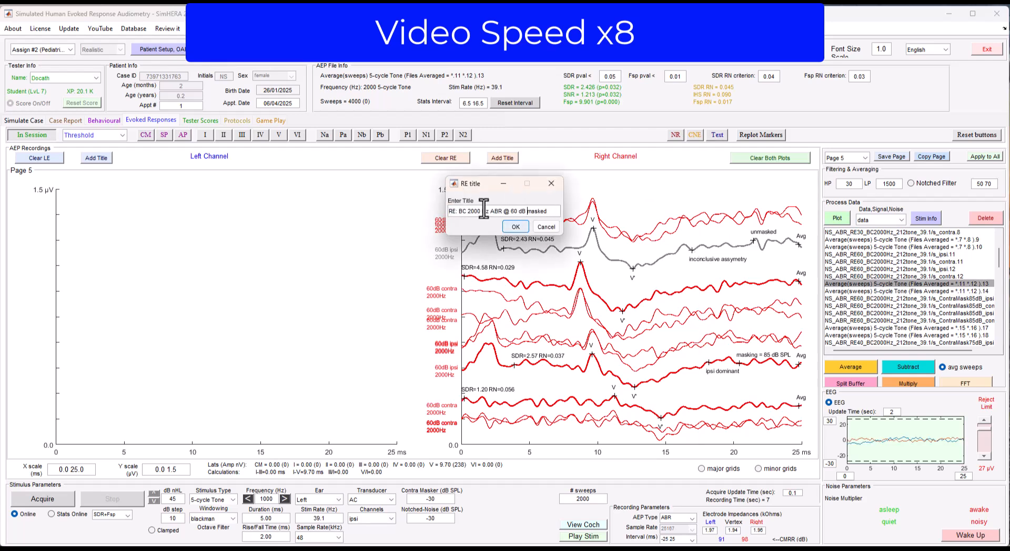
key(Return)
Plot the 30 dB bone-conduction 2000 Hz ipsilateral and contralateral recordings and their averages (files 7 to 10) on page 6
click(864, 158)
click(840, 206)
scroll(890, 307, up, 3)
drag(888, 277, 889, 314)
click(844, 220)
drag(621, 394, 634, 398)
click(852, 158)
click(850, 177)
click(852, 158)
click(842, 206)
Mark wave V and its trough on the 30 dB contralateral average and readjust the peak marker
click(282, 135)
click(612, 389)
click(646, 413)
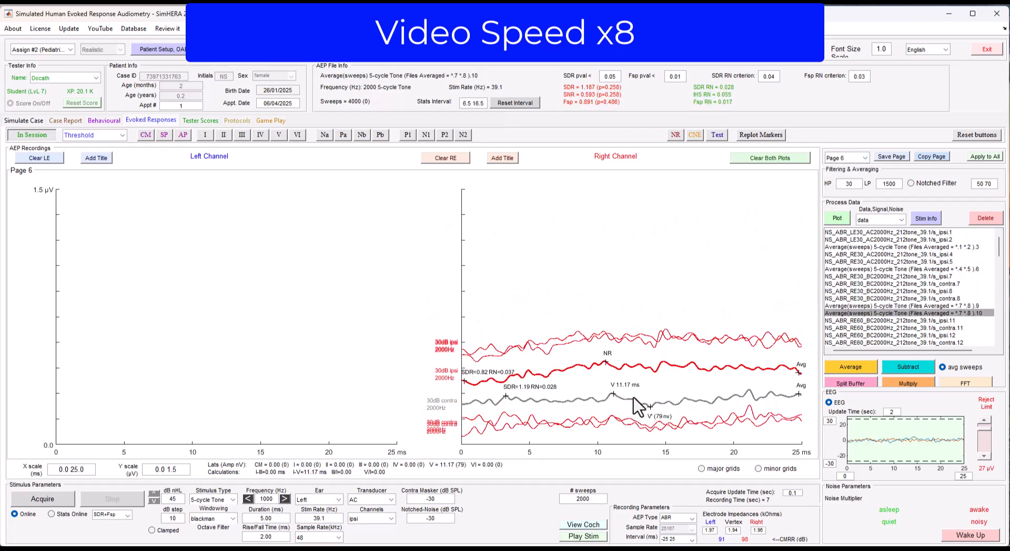
right_click(613, 395)
click(639, 411)
click(717, 134)
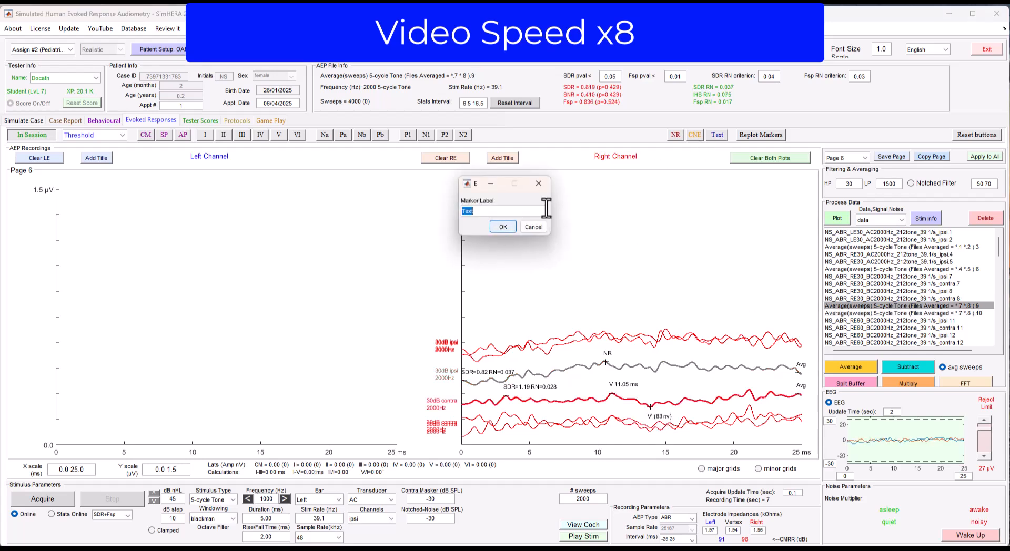
click(503, 227)
click(847, 158)
click(844, 178)
click(846, 158)
click(843, 223)
scroll(909, 295, down, 7)
Title the right-ear plot of page 6 as the BC 2000 Hz ABR
click(502, 158)
text(RE: BC 2000Hz ABR)
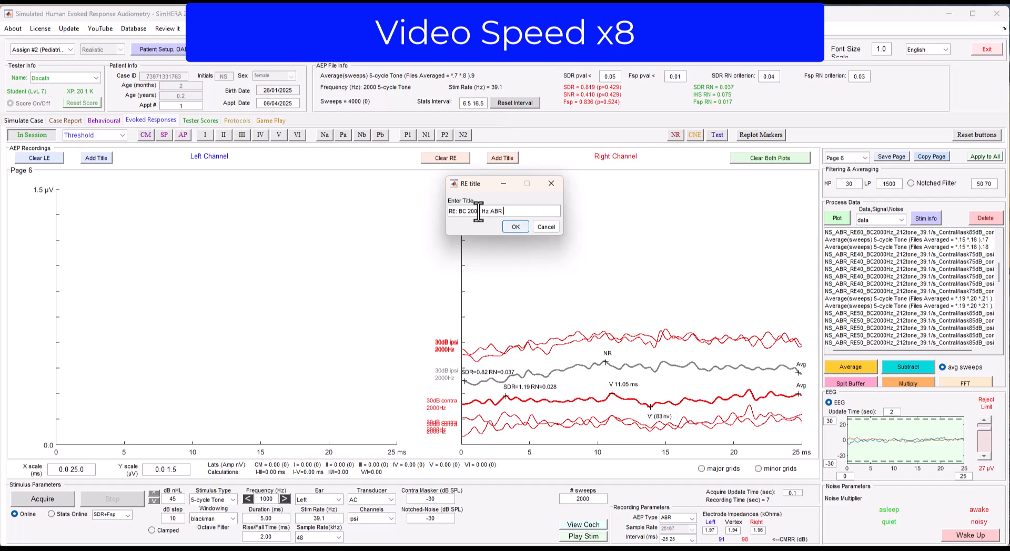
click(515, 227)
Plot the right-ear AC 500 Hz recordings and averages, files 34 to 46, on page 1
click(865, 157)
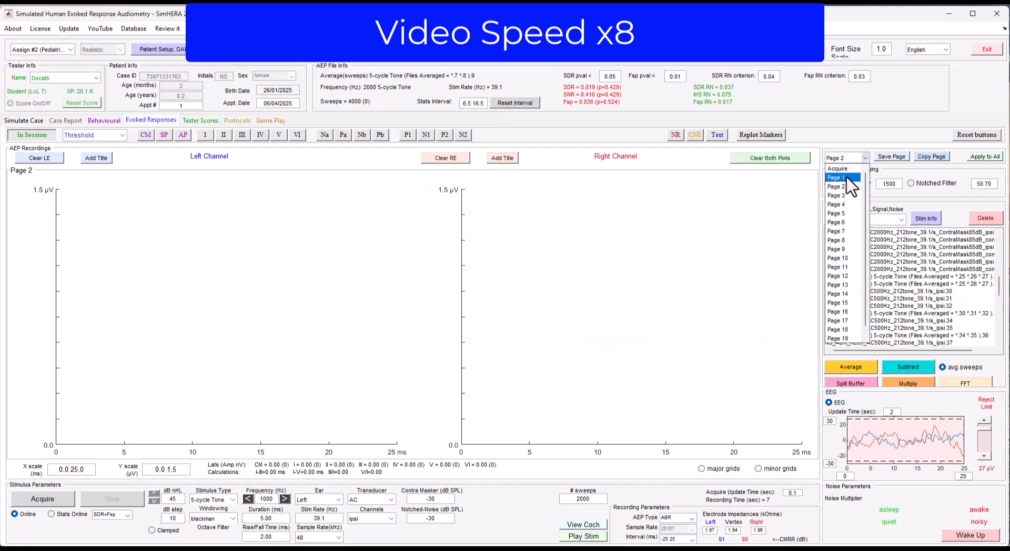
click(848, 179)
drag(999, 274, 1000, 294)
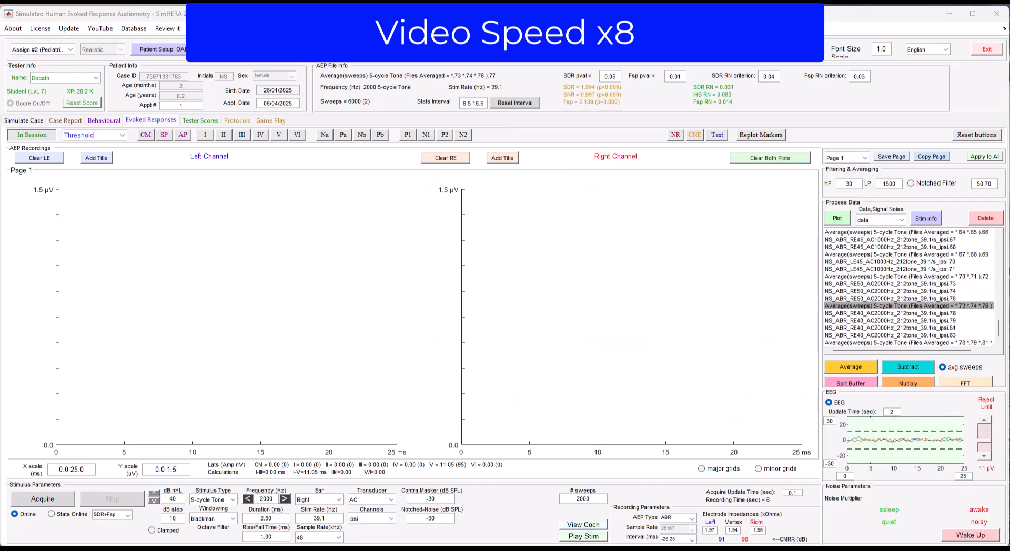
scroll(936, 289, down, 1)
click(910, 284)
scroll(907, 264, down, 2)
shift+click(902, 333)
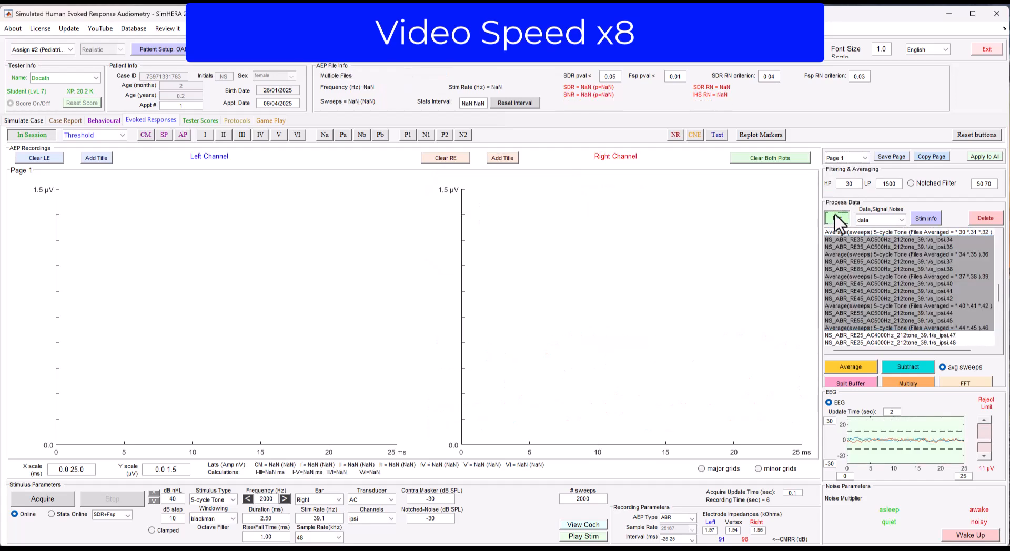
click(836, 218)
Mark wave V and its trough on the 55 dB and 45 dB averages at 500 Hz
click(638, 308)
click(629, 288)
click(677, 318)
click(641, 360)
click(700, 372)
Mark the 35 dB average at 500 Hz as NR and move the 65 dB average's SDR label away from the plot's edge
click(675, 136)
click(645, 423)
drag(464, 357, 465, 364)
drag(466, 263, 532, 228)
Give the right-ear plot of page 1 a title stating the 500 Hz ABR threshold in dB nHL and dB eHL
click(864, 157)
click(849, 195)
click(502, 158)
click(546, 229)
click(848, 178)
click(502, 158)
key(ctrl+v)
click(506, 211)
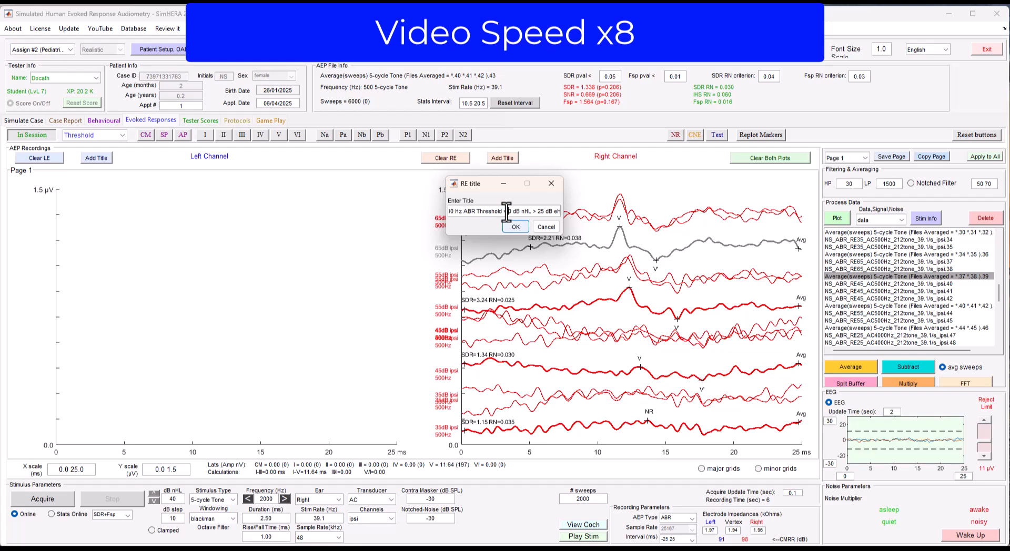
text(= 3)
key(Delete)
click(518, 228)
Correct the page 1 right-ear title by replacing the wrong characters with 5
click(502, 158)
click(475, 212)
key(BackSpace)
key(BackSpace)
text(5)
key(Return)
Plot the right-ear AC 1000 Hz recordings and averages, files 61 to 69, on page 2
click(865, 157)
click(848, 186)
drag(999, 293, 998, 316)
drag(905, 269, 920, 327)
click(837, 219)
Title the right-ear plot of page 2 "RE: AC 1000 Hz ABR Threshold = 45 dB nHL = 35 dB eHL"
click(502, 158)
click(498, 211)
click(511, 228)
click(502, 157)
click(533, 212)
click(515, 228)
Mark wave V on the 55 dB and 45 dB averages at 1000 Hz and NR on the 35 dB average
click(598, 258)
click(278, 135)
click(613, 244)
click(631, 333)
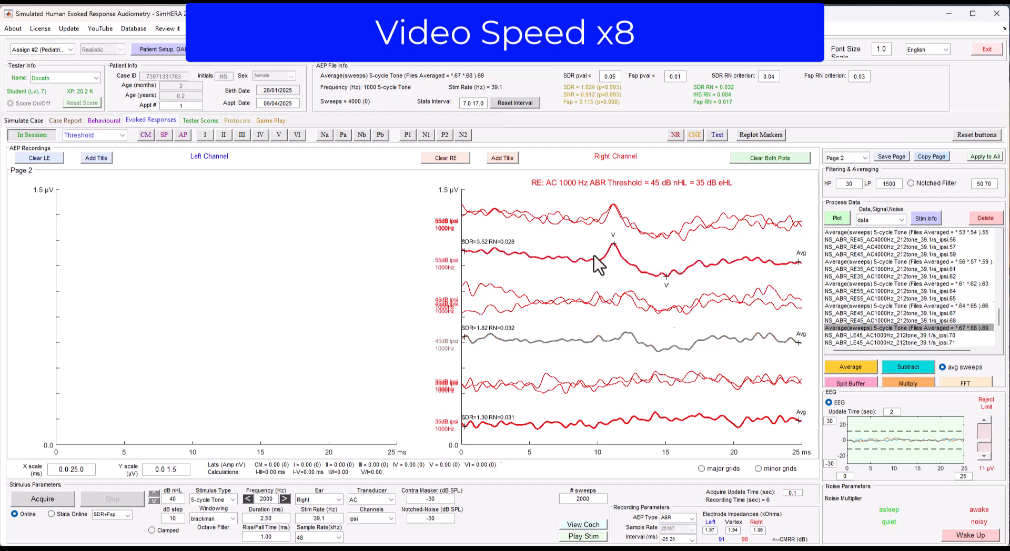
click(653, 414)
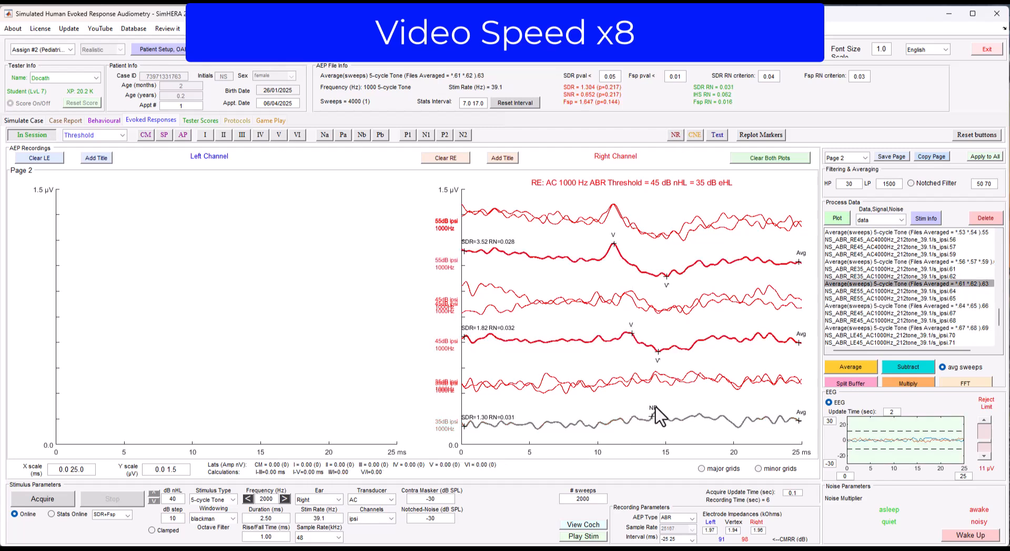
Plot the right-ear AC 2000 Hz recordings and averages at 50, 40 and 30 dB on page 3
click(836, 160)
click(842, 195)
drag(999, 318, 1000, 331)
click(456, 161)
drag(927, 283, 927, 348)
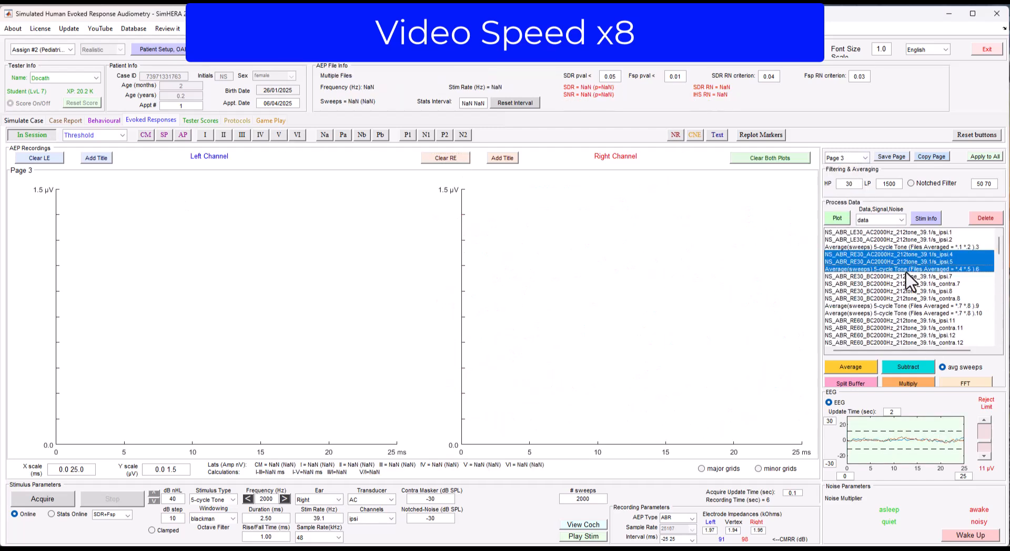
Mark the 30 dB and 40 dB averages at 2000 Hz as NR and mark wave V on the 50 dB average
click(627, 421)
click(621, 343)
click(676, 135)
click(614, 258)
click(279, 135)
click(612, 257)
Title the right-ear plot of page 3 with the AC 2000 Hz ABR threshold as 40 dB nHL = 35 dB eHL
click(502, 158)
drag(495, 211, 499, 211)
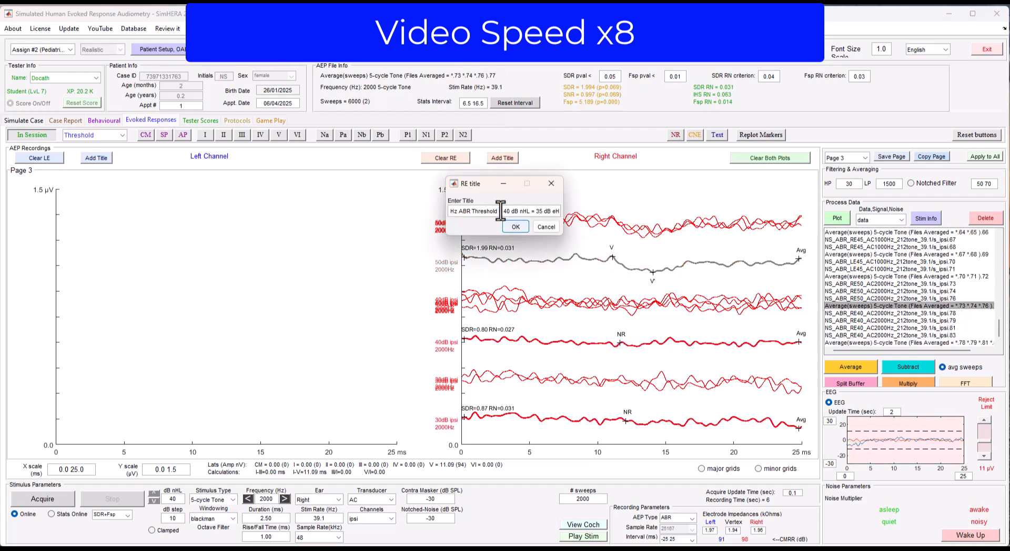
click(515, 227)
Go through the report pages to page 4 and correct the transducer in its right-ear title to BC
click(847, 158)
click(846, 176)
click(847, 157)
click(844, 190)
click(846, 158)
click(844, 198)
click(502, 158)
drag(459, 211, 462, 213)
text(B)
click(516, 227)
Correct the thresholds in the AC 2000 Hz right-ear title on page 3 to 50 dB nHL = 45 dB eHL
click(846, 159)
click(844, 189)
click(503, 158)
drag(533, 211, 536, 211)
text(5)
drag(535, 212, 538, 212)
text(4)
click(515, 227)
Examine the plots and titles of the report pages following page 3 and bring up page 7
click(855, 159)
click(845, 192)
click(855, 159)
click(846, 201)
click(855, 159)
click(846, 209)
click(864, 157)
click(853, 212)
click(857, 158)
click(845, 203)
click(854, 158)
click(846, 212)
click(855, 158)
click(848, 221)
Plot the right-ear AC 4000 Hz recordings and averages at 55, 45 and 25 dB on page 7, along with the 1000 Hz set at 35 dB
click(885, 299)
shift+click(888, 321)
shift+click(889, 342)
scroll(882, 258, up, 1)
ctrl+click(882, 254)
ctrl+click(883, 262)
ctrl+click(883, 269)
click(836, 218)
click(502, 157)
click(544, 227)
click(769, 158)
ctrl+click(899, 314)
ctrl+click(902, 306)
ctrl+click(907, 298)
click(836, 219)
Title the right-ear plot of page 7 "RE: AC 4000 Hz ABR Threshold = 55 dB nHL = 55 dB eHL"
click(503, 158)
click(494, 211)
text(= 5)
key(Delete)
key(Home)
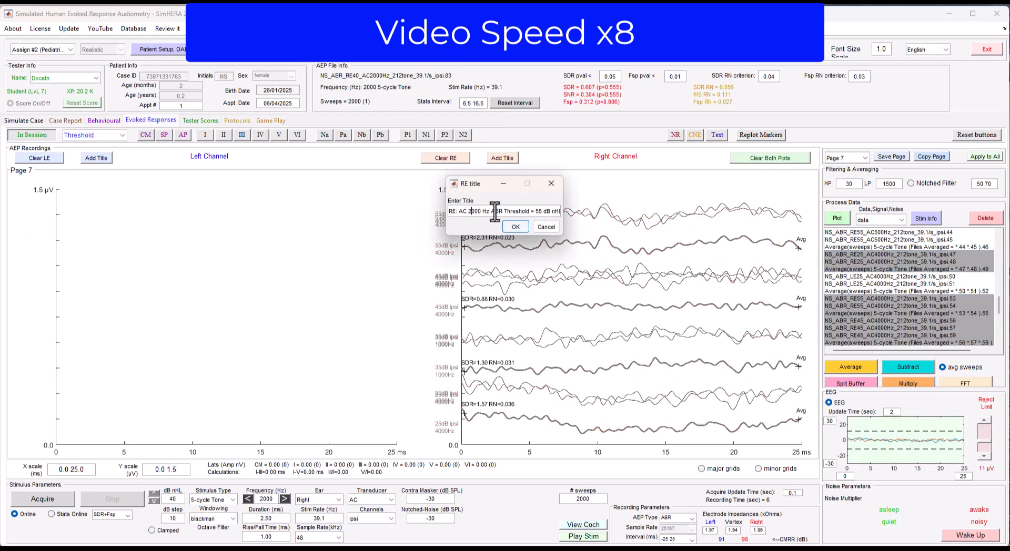
click(515, 226)
Mark wave V on the 55 dB average at 4000 Hz and NR on the 45 dB average
click(611, 244)
click(278, 135)
click(606, 236)
click(616, 306)
click(675, 136)
click(620, 306)
Mark NR on the 35 dB average at 1000 Hz and on the 25 dB average at 4000 Hz
click(631, 371)
click(675, 135)
click(621, 364)
click(640, 431)
click(676, 135)
click(633, 427)
Remove the 35 dB 1000 Hz average and its recordings from page 7 and reposition the remaining upper traces
click(555, 370)
key(Delete)
click(551, 345)
key(Delete)
click(559, 334)
key(Delete)
drag(576, 267, 577, 302)
drag(595, 241, 595, 253)
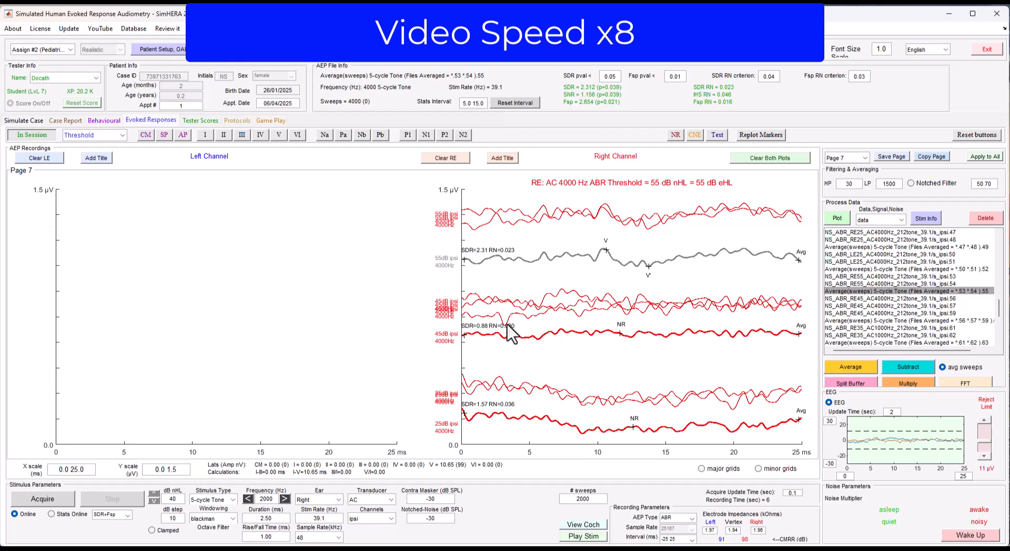
Page through the report pages to check their plots, returning to the Acquire page with the left-ear results
click(847, 157)
click(847, 167)
click(863, 158)
click(851, 174)
click(862, 159)
click(852, 182)
click(862, 159)
click(854, 192)
click(863, 159)
click(857, 201)
click(864, 159)
click(854, 210)
click(863, 159)
click(849, 167)
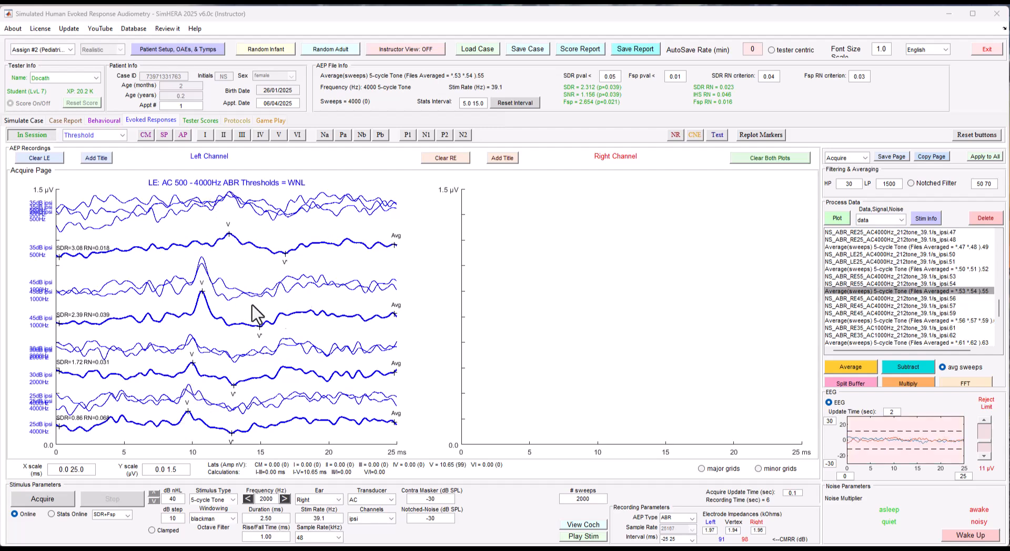
Review the right-ear titles, thresholds and wave markings on pages 1 through 7 in order
click(845, 158)
click(843, 178)
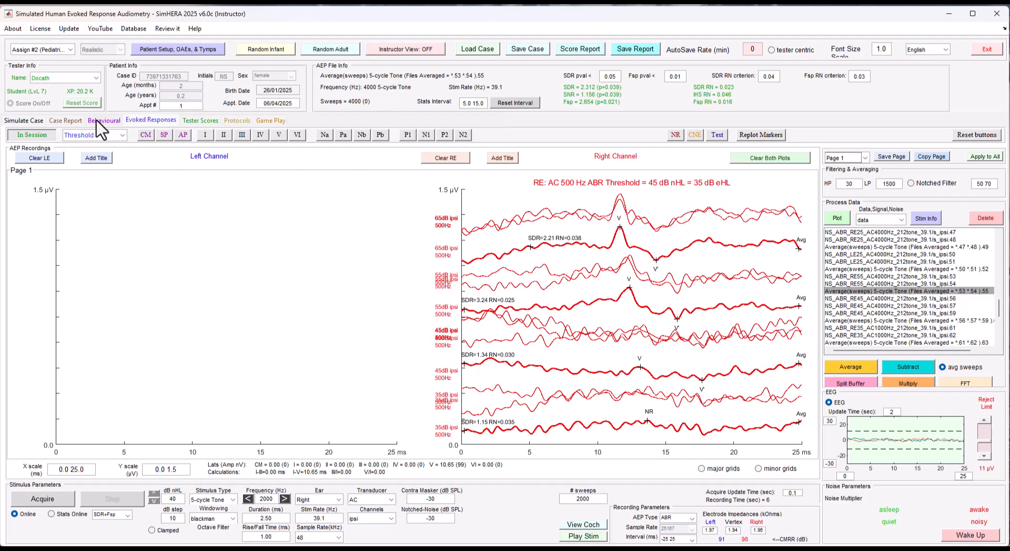
click(863, 157)
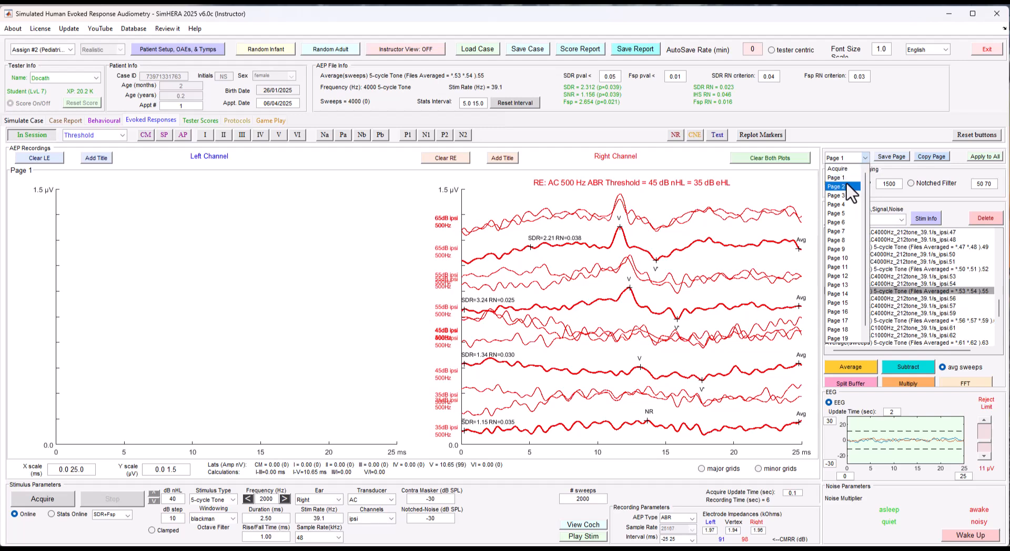
click(844, 173)
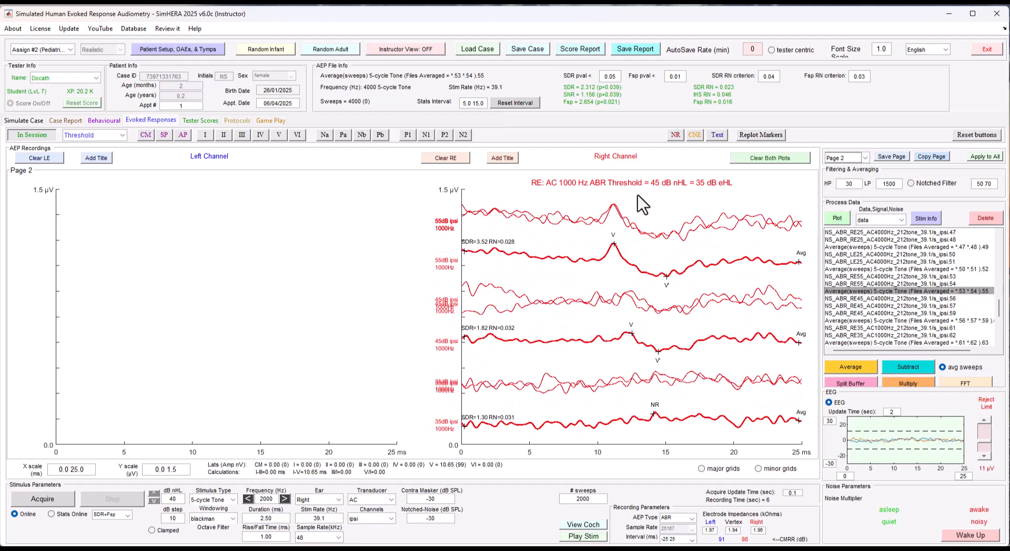
click(861, 158)
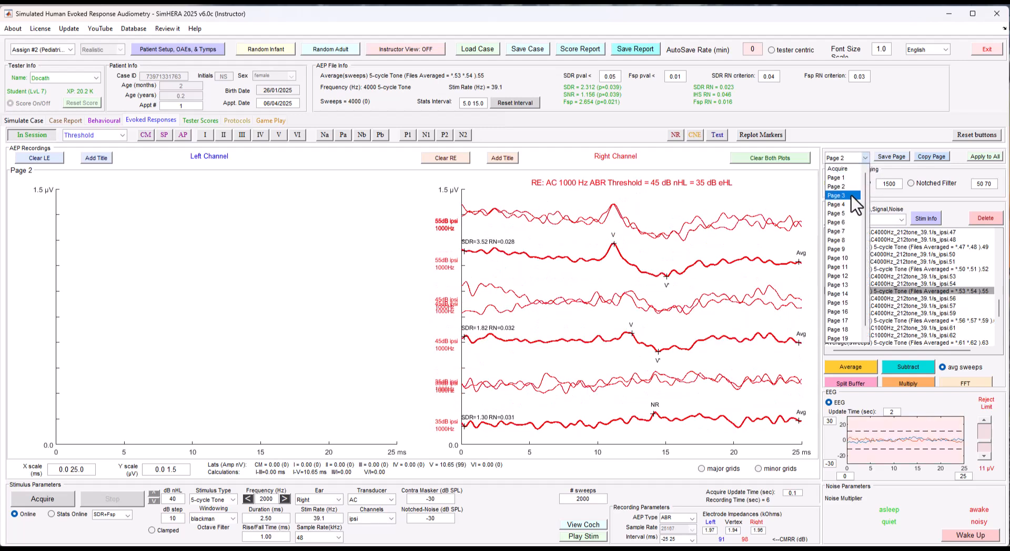
click(849, 181)
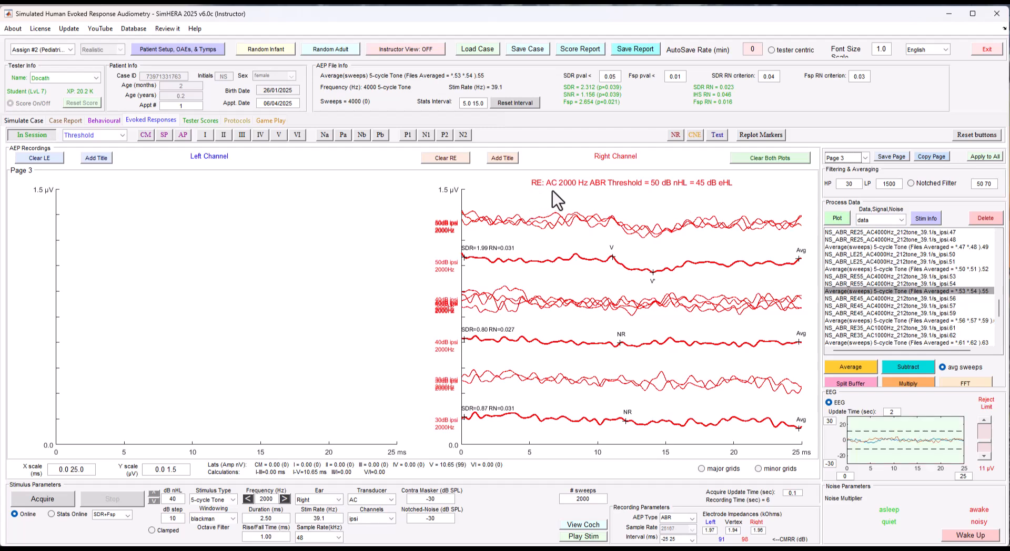
click(849, 158)
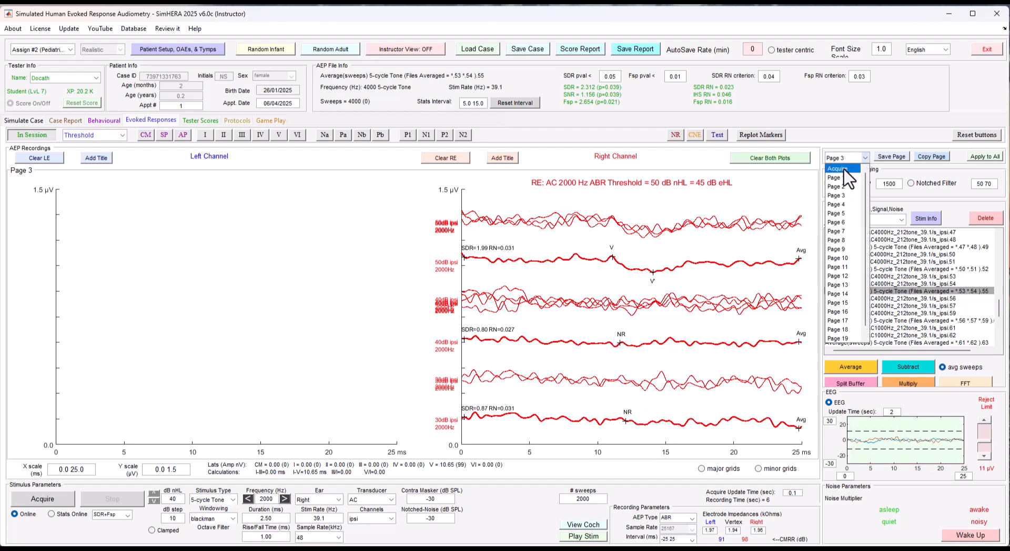
click(846, 207)
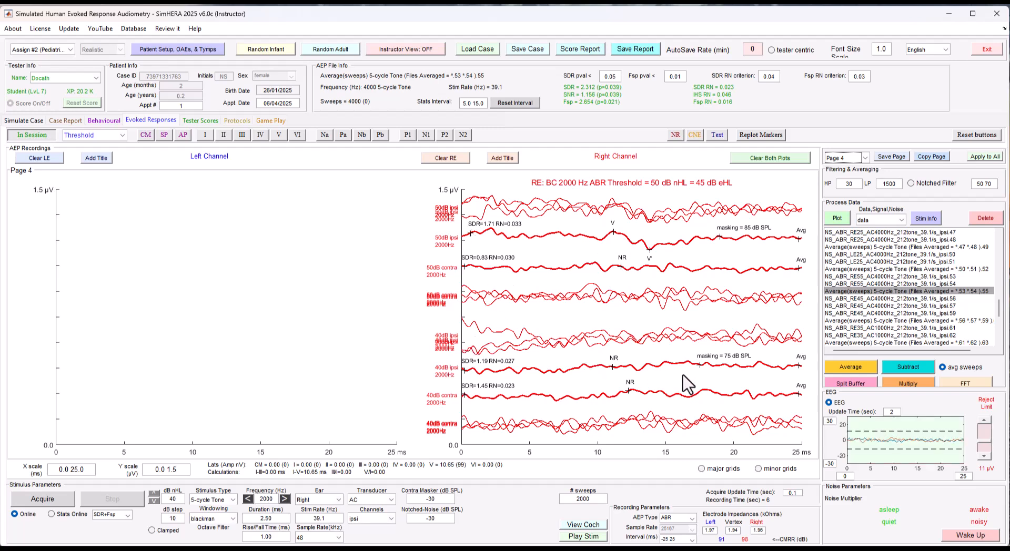
click(866, 156)
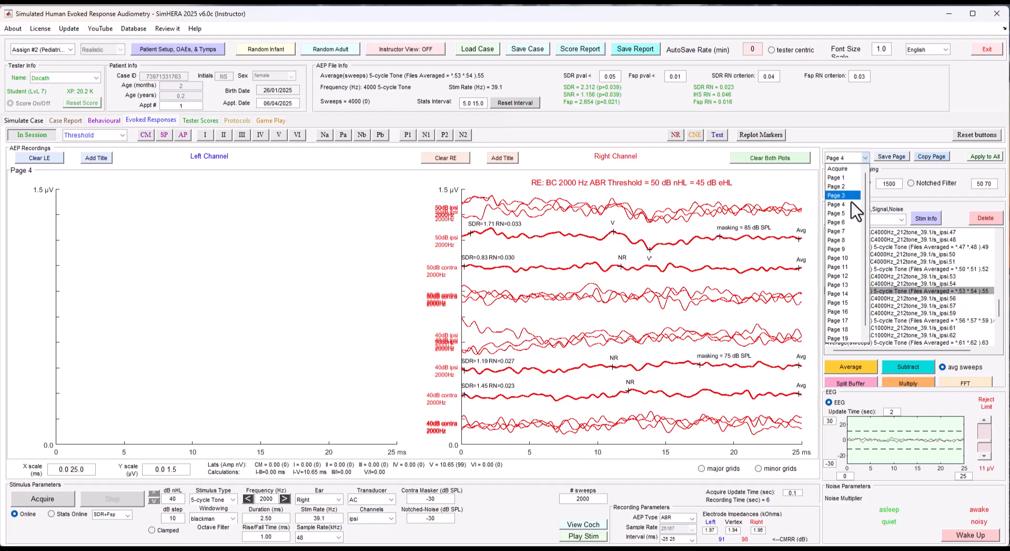
click(851, 218)
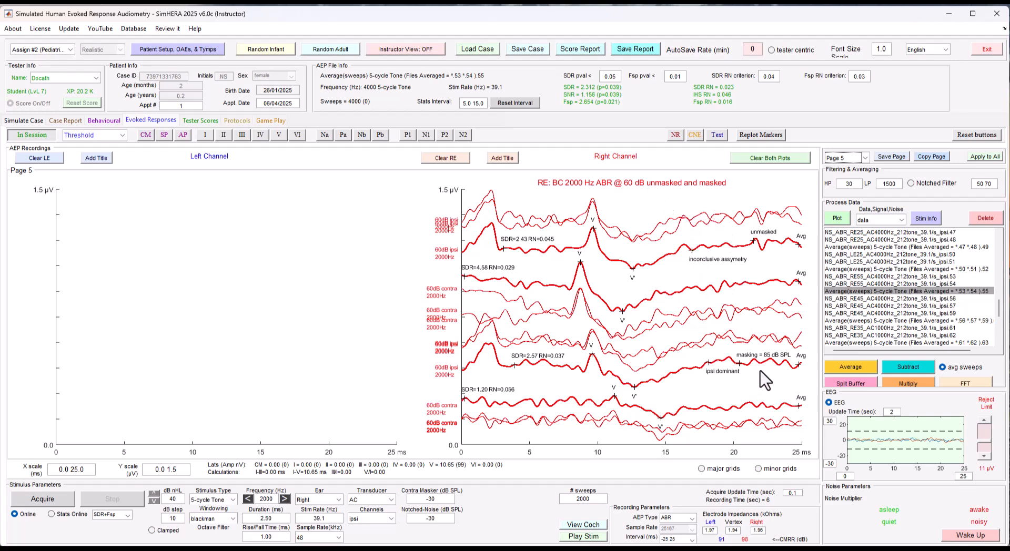
click(847, 158)
click(846, 217)
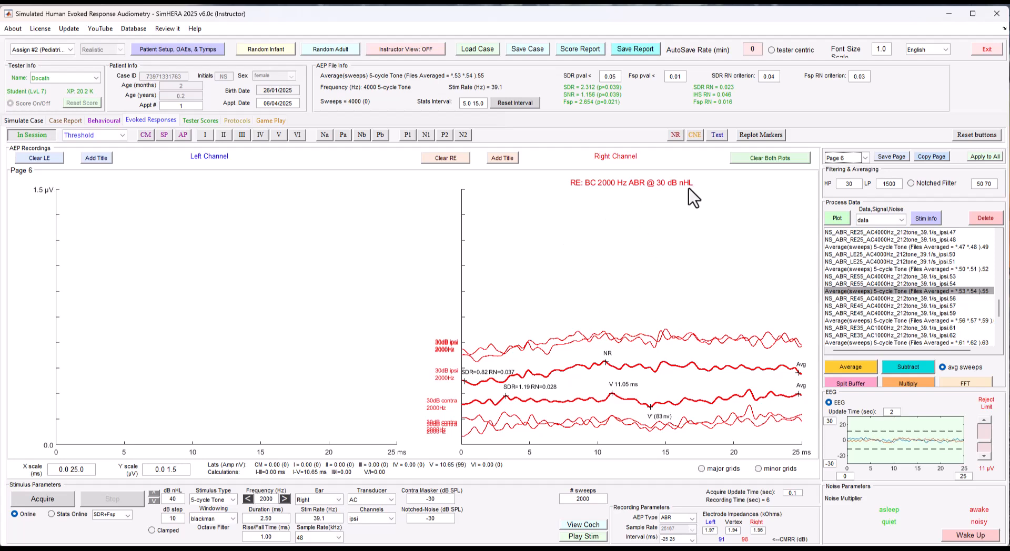
click(852, 159)
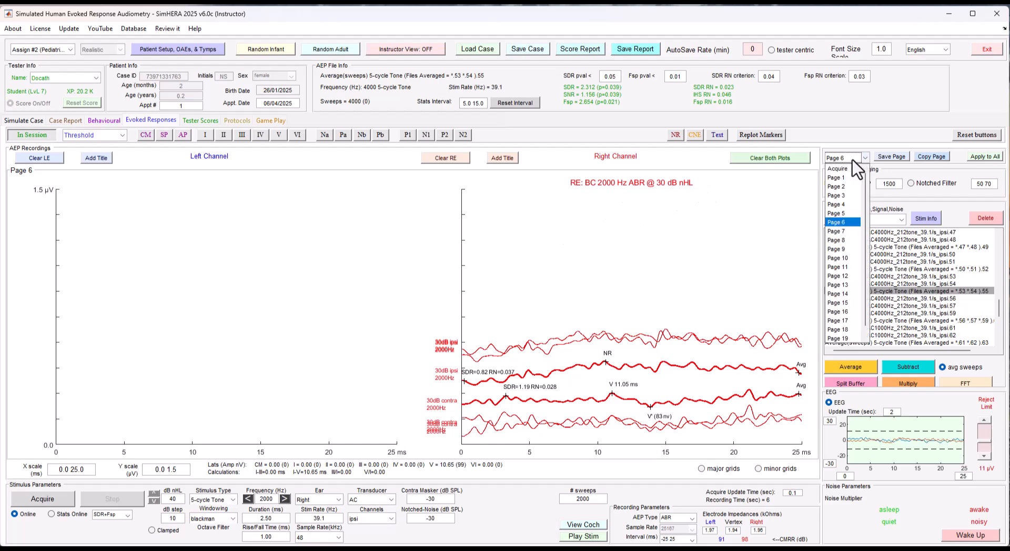
click(842, 225)
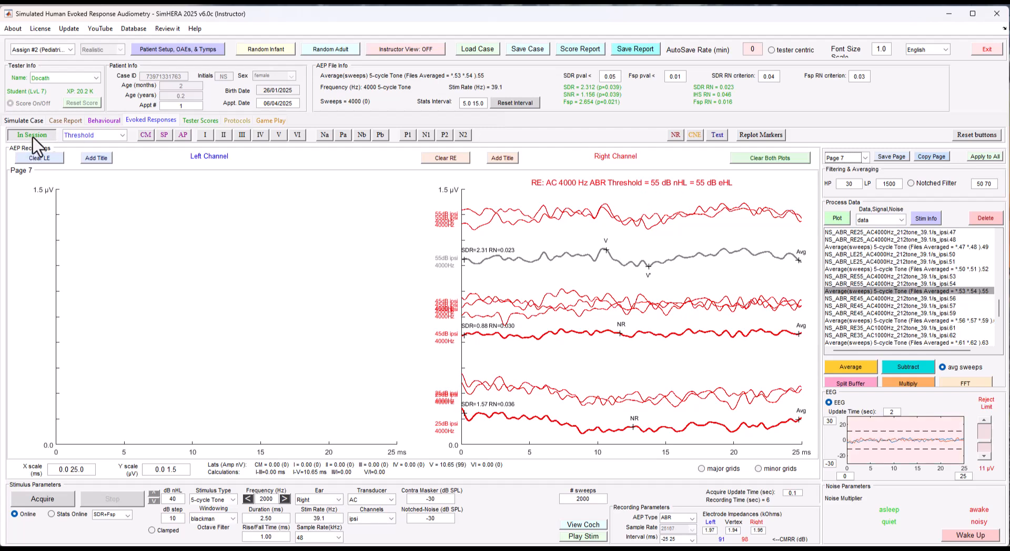
Enter <=25 as the left-ear ABR thresholds at 500, 1000, 2000 and 4000 Hz AC in the case report
click(71, 122)
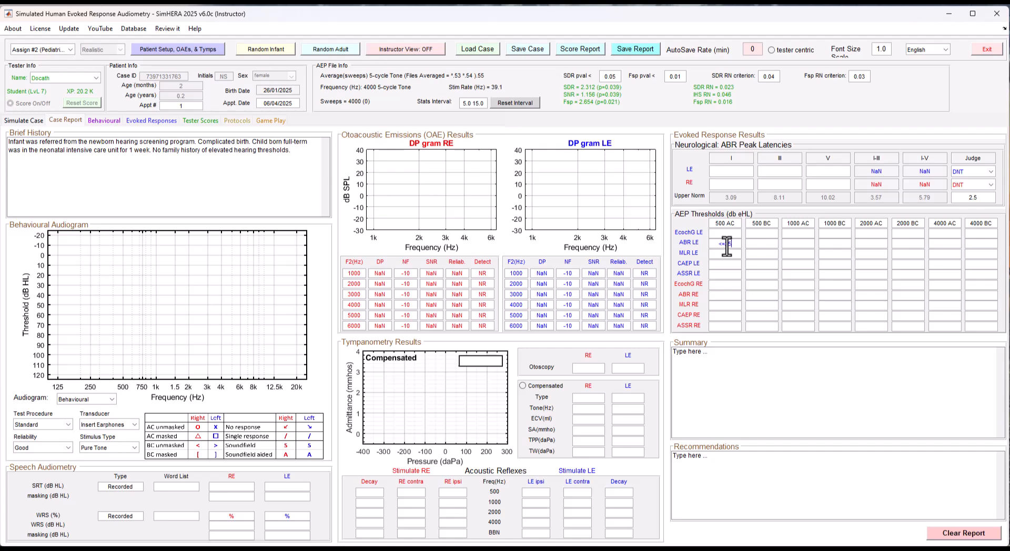
drag(726, 245, 698, 241)
key(ctrl+c)
click(794, 244)
click(871, 244)
key(ctrl+v)
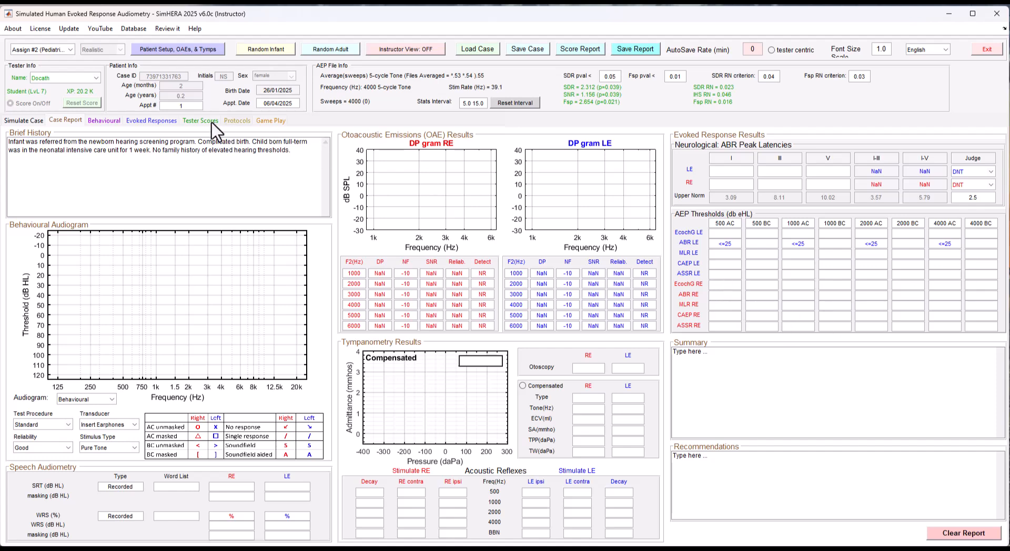
Look up the right-ear AC thresholds on pages 1, 2, 3 and 7 and enter 35, 35, 45 and 55 for ABR RE in the case report
click(167, 122)
click(844, 158)
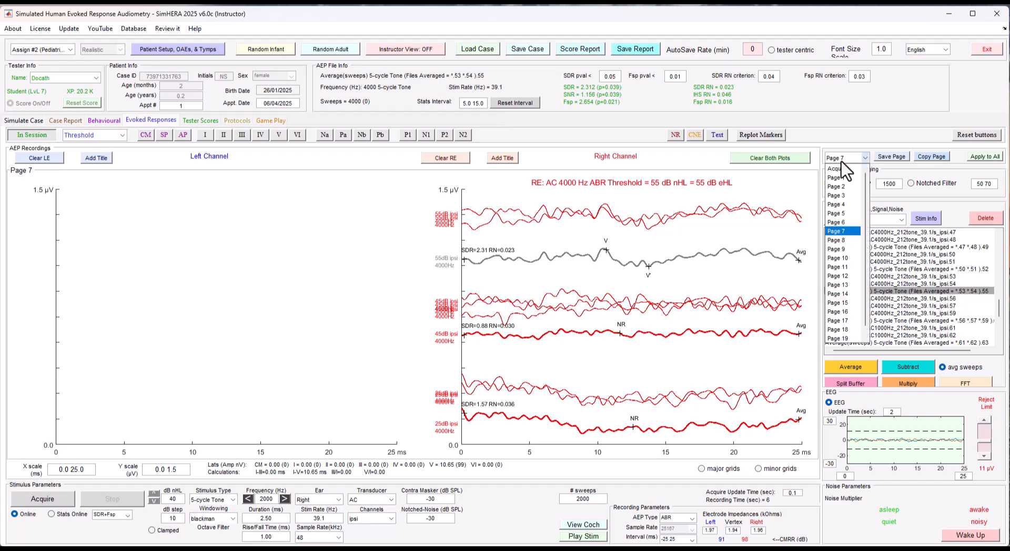
click(835, 178)
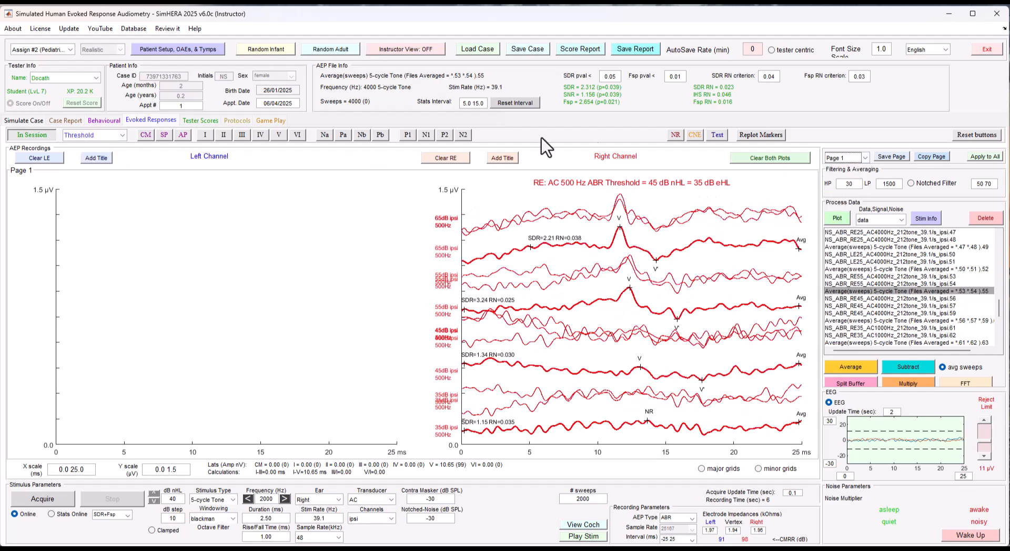
click(858, 158)
click(852, 187)
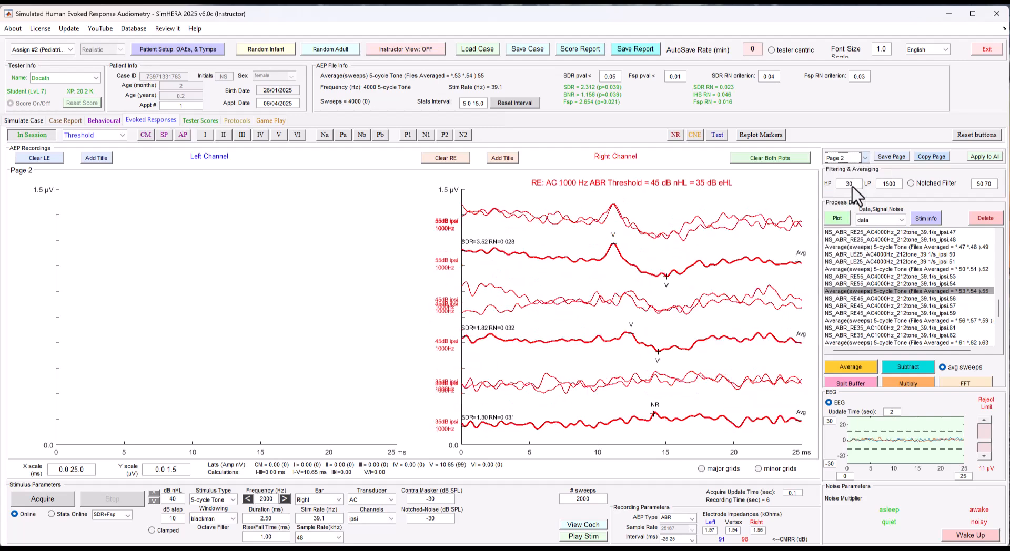
click(861, 157)
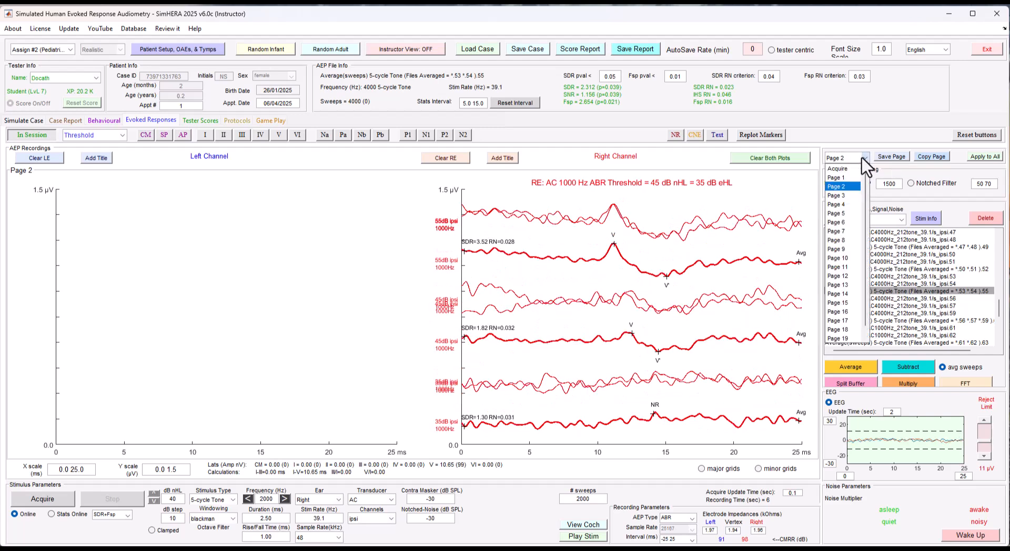
click(844, 196)
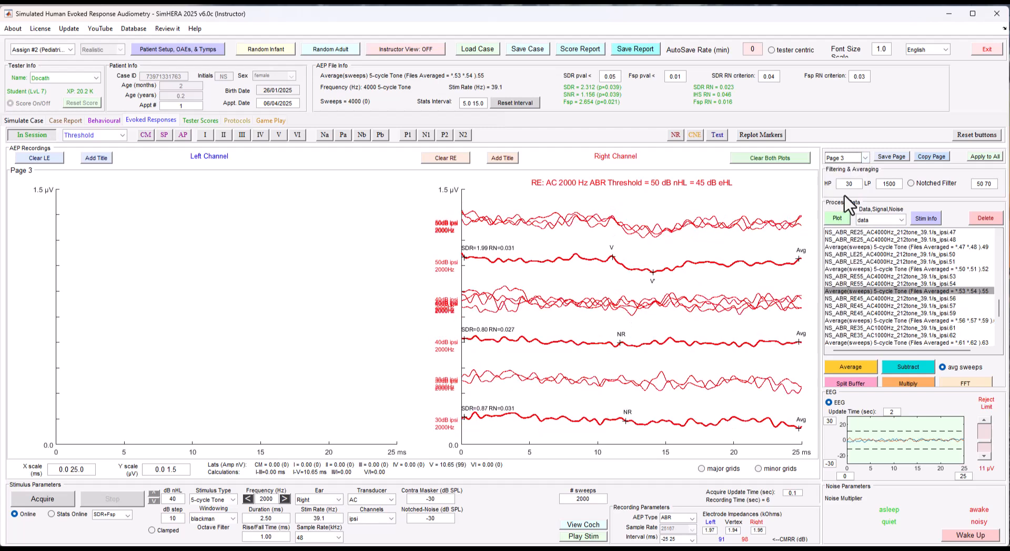
click(865, 157)
click(848, 234)
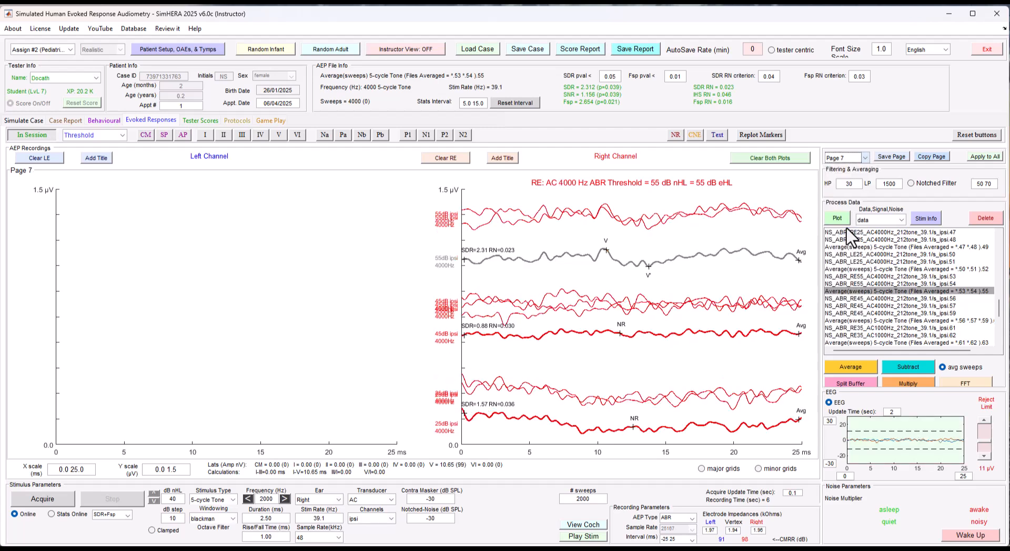
click(865, 157)
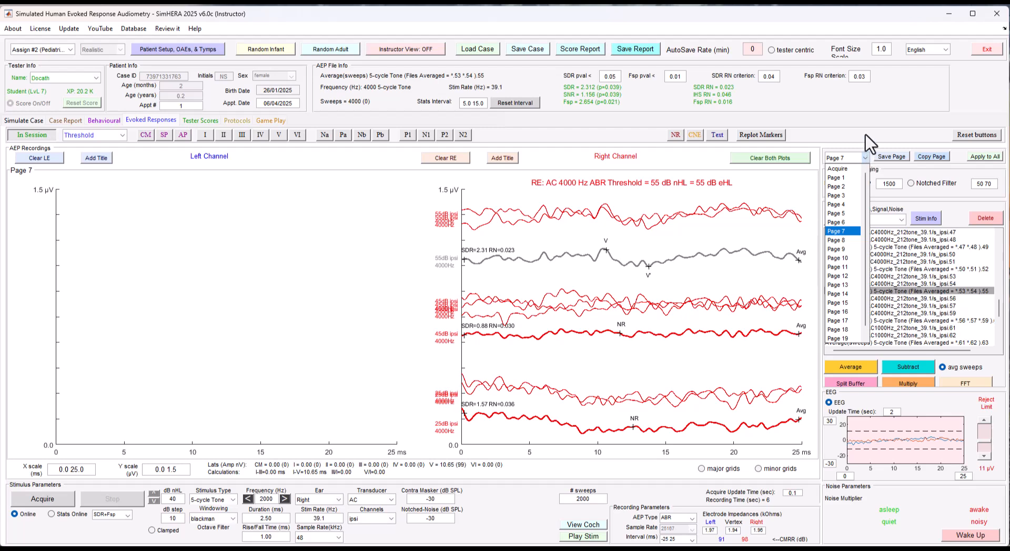
click(65, 120)
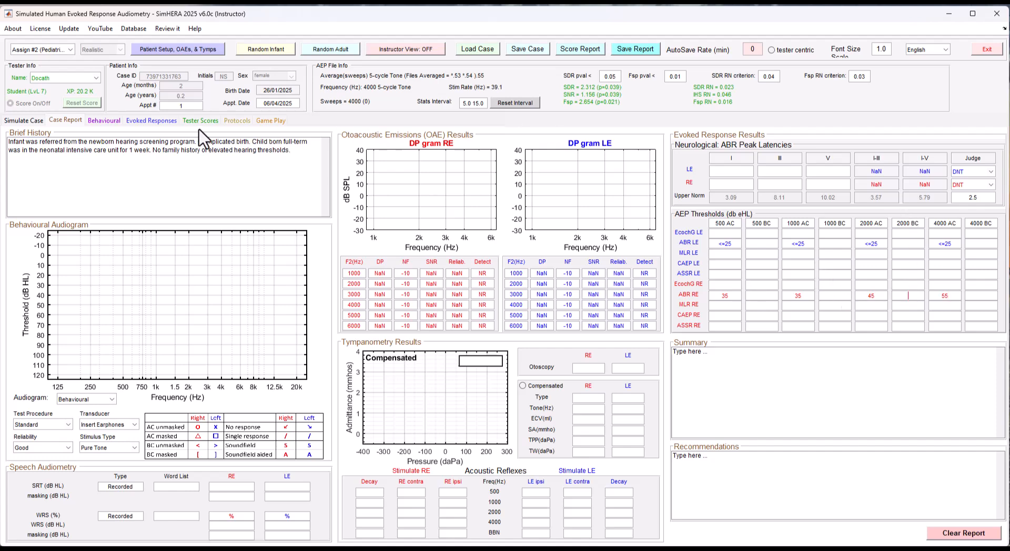
Look up the right-ear BC 2000 Hz threshold on page 4 and enter 45 for ABR RE in the case report
click(147, 121)
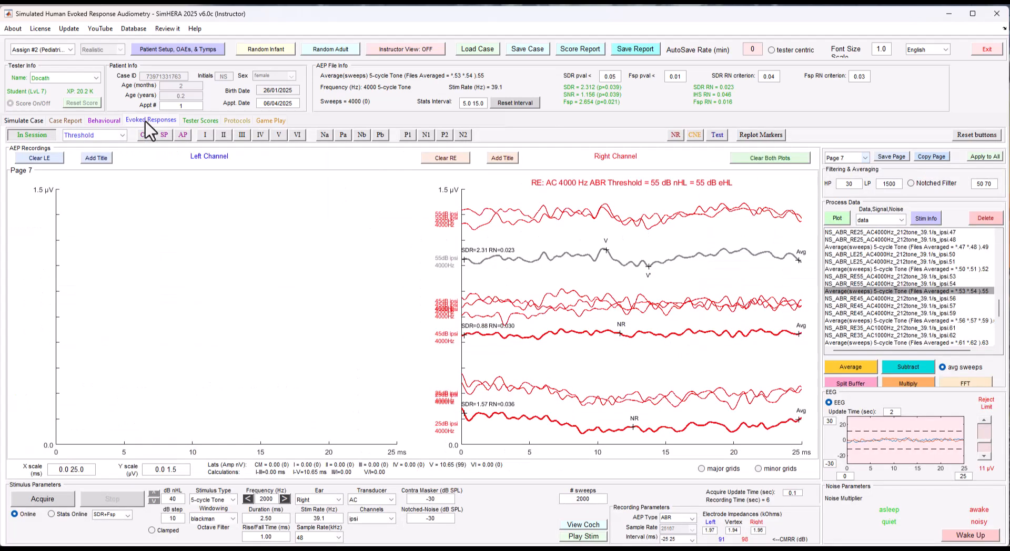
click(851, 159)
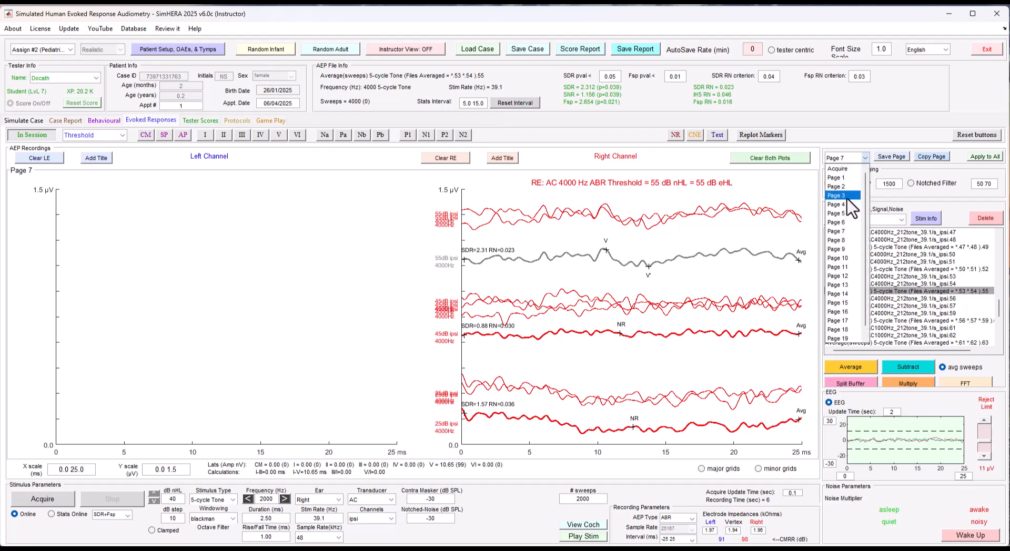
click(852, 195)
click(854, 157)
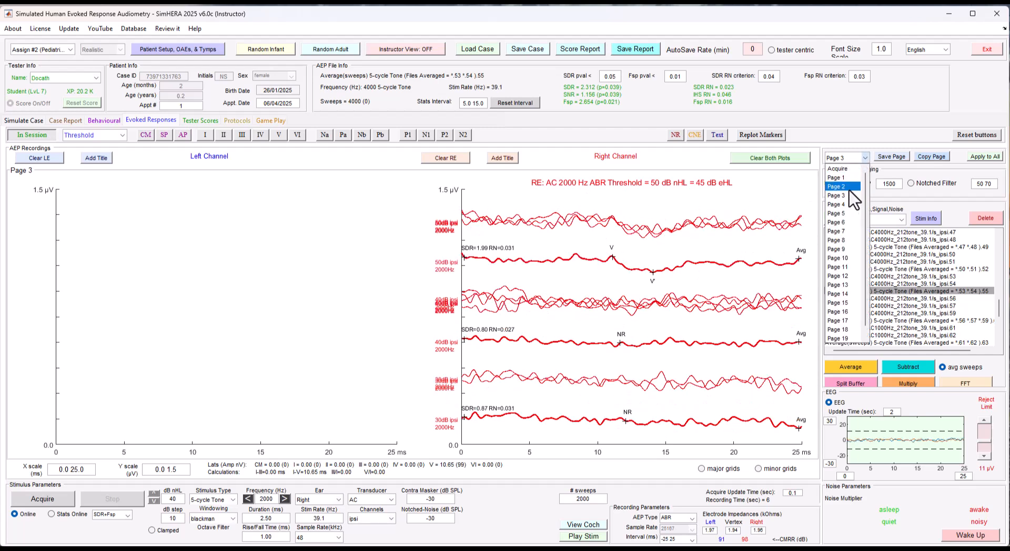
click(851, 205)
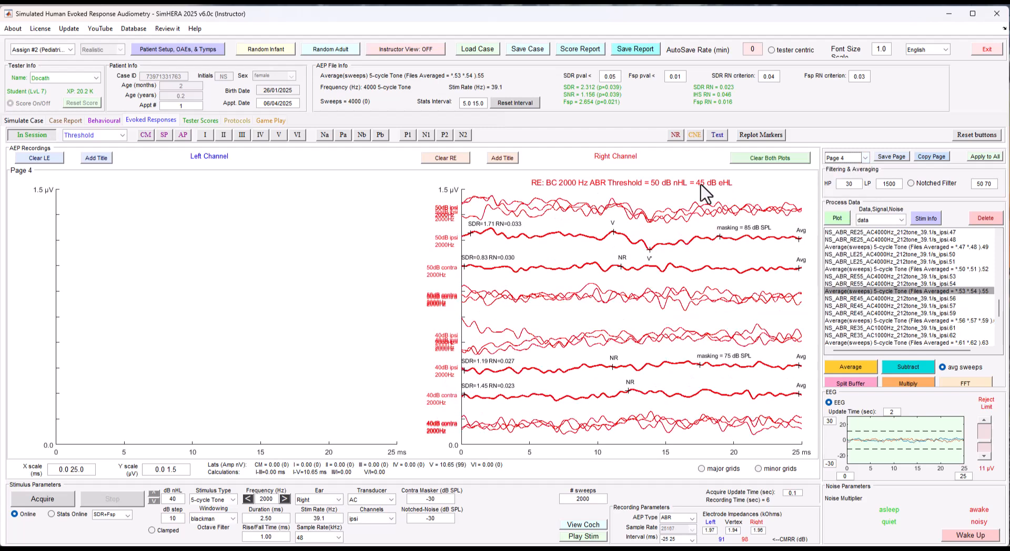
click(66, 120)
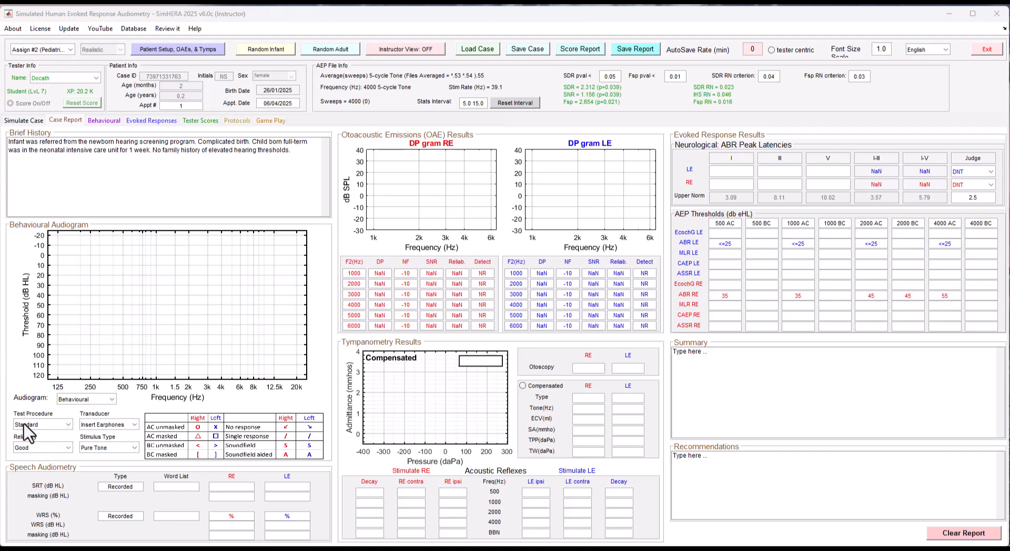
Set the case report audiogram to show the ABR thresholds
click(87, 402)
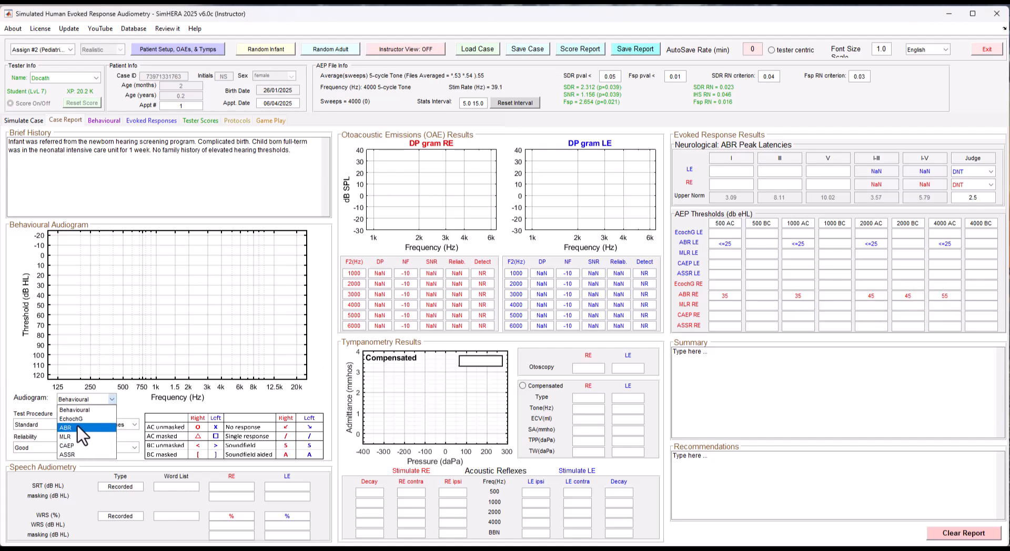
click(77, 428)
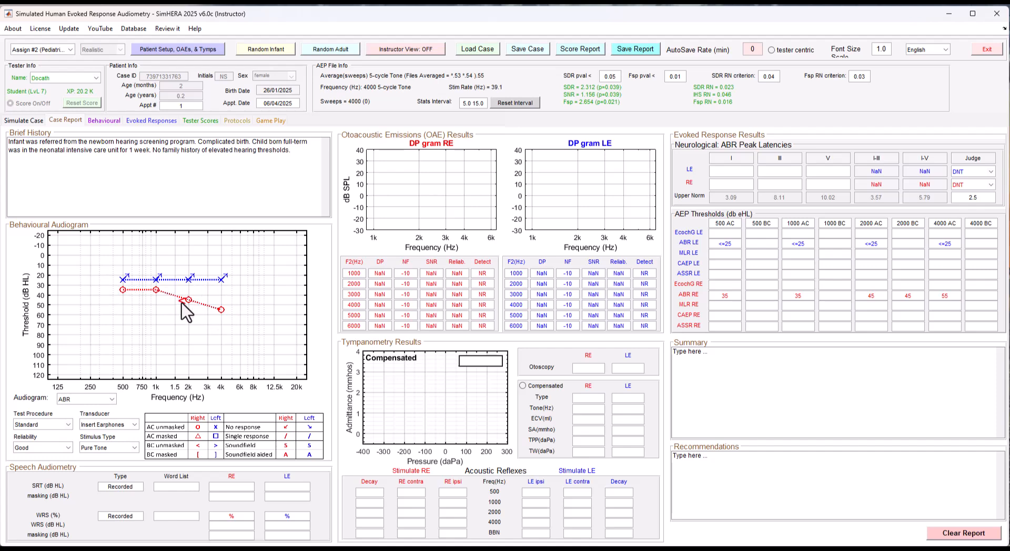
Run tympanometry on the infant's right and left ears, agreeing to continue although testing will wake the patient
click(186, 49)
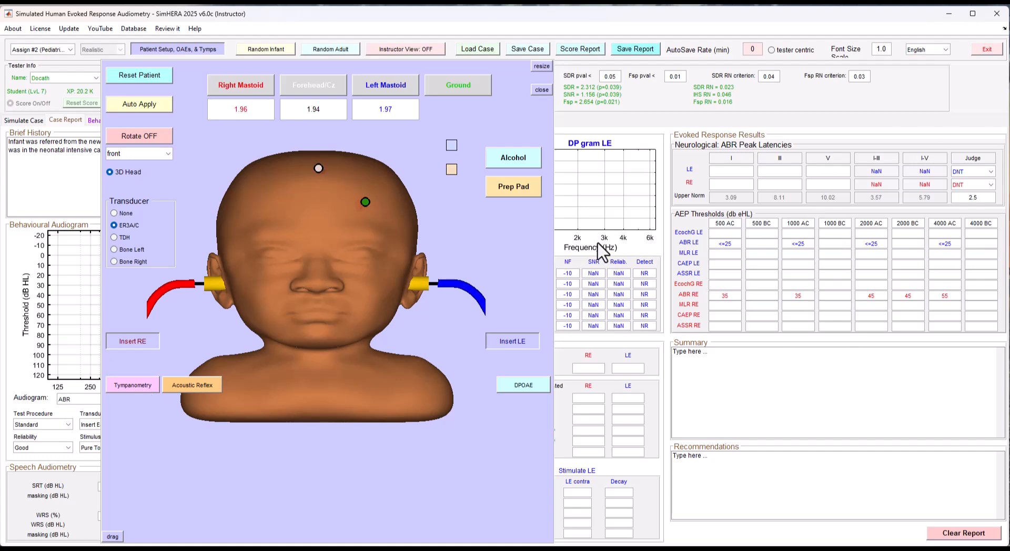
mouse_move(593, 266)
click(143, 387)
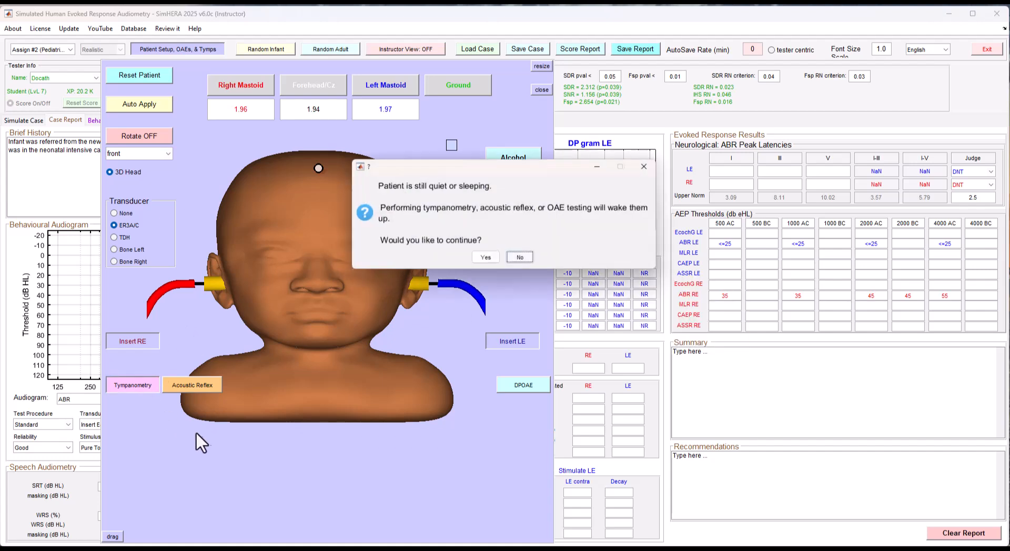
click(477, 258)
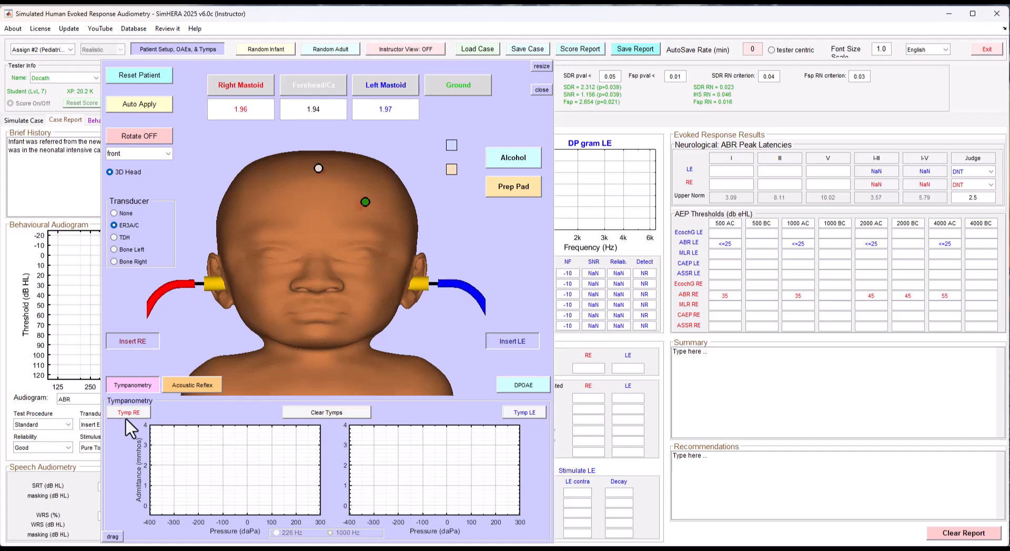
click(128, 413)
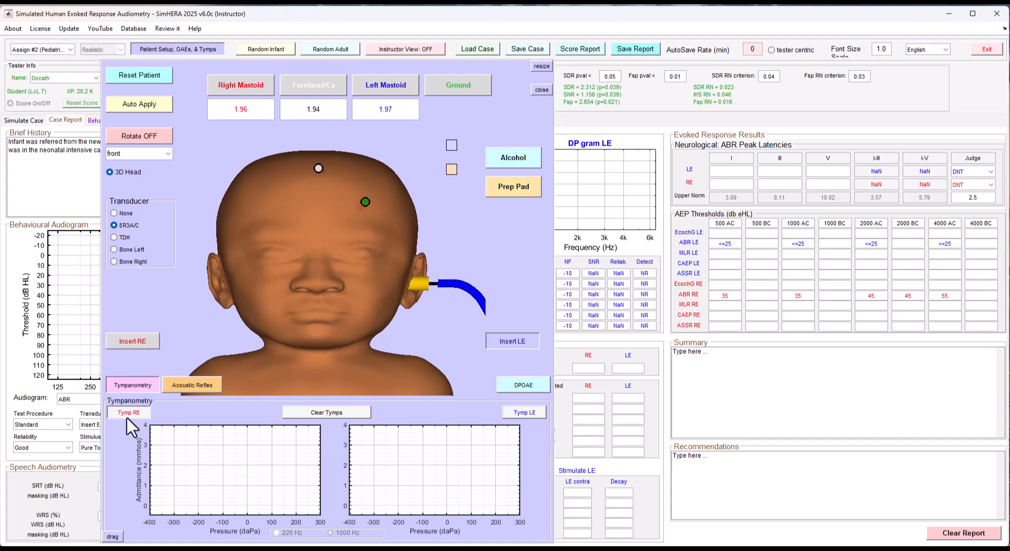
click(525, 414)
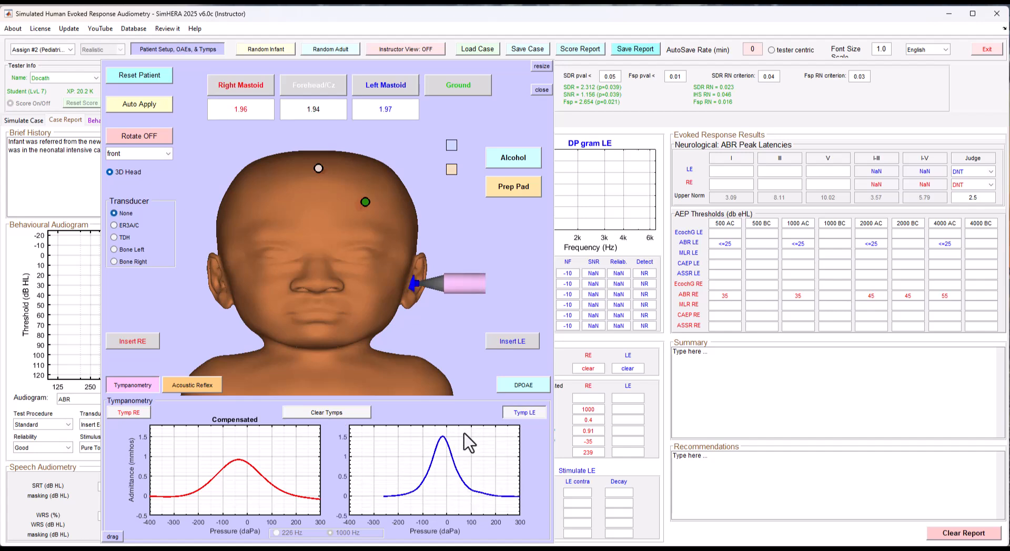
Run DPOAE testing on the right and left ears, and move the patient setup window clear of the report's OAE results
click(525, 389)
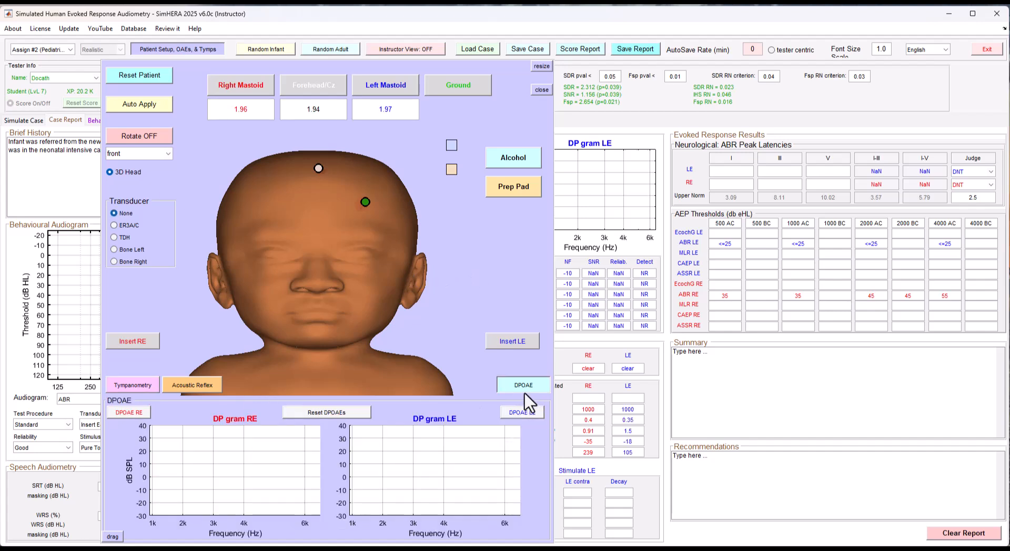
click(128, 413)
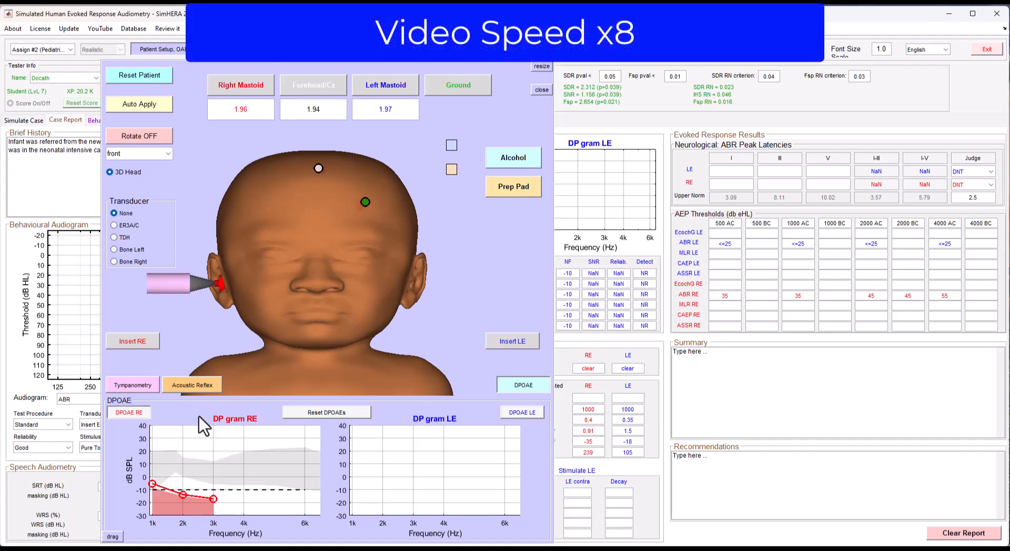
click(522, 412)
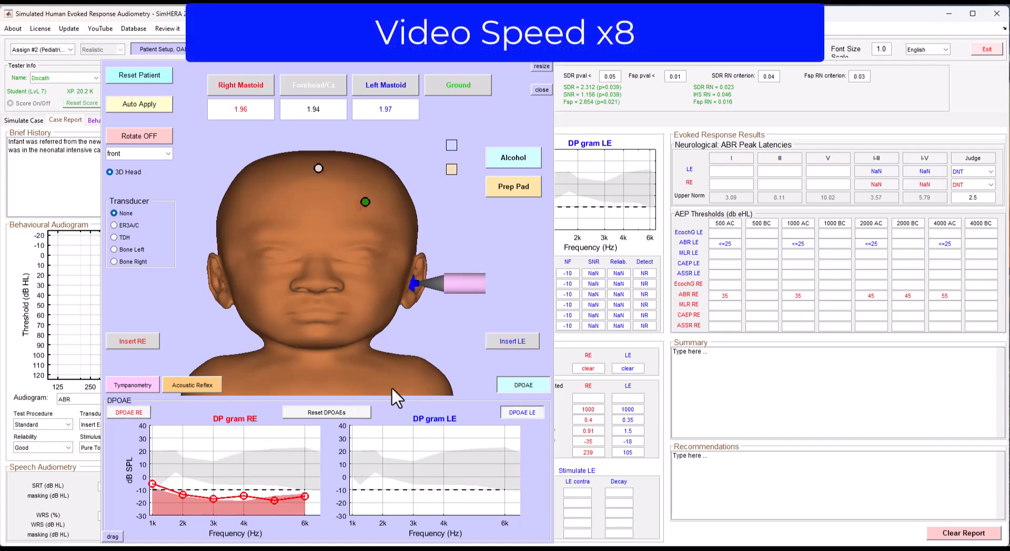
drag(112, 537, 16, 537)
drag(444, 66, 316, 82)
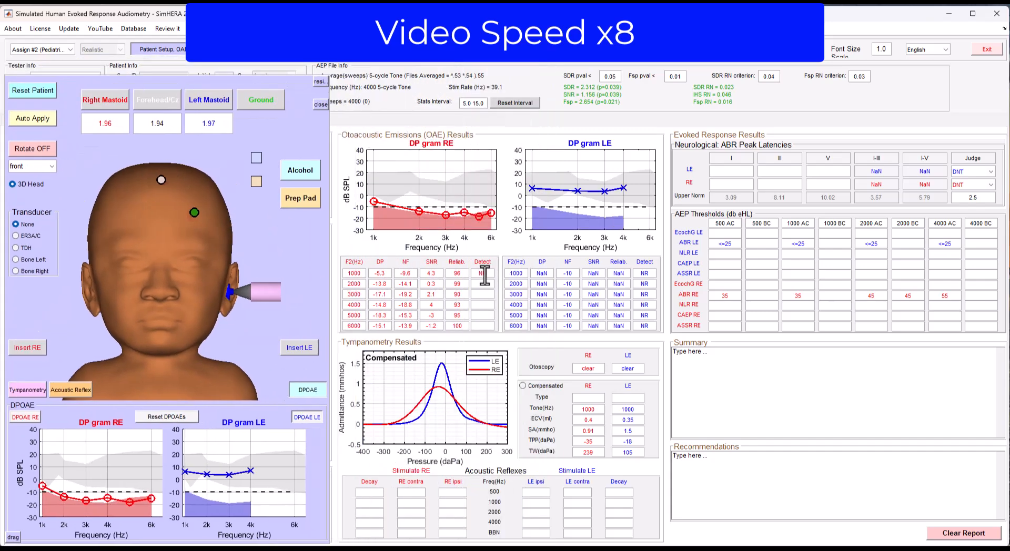
Enter NR as the right-ear DPOAE detection result for every frequency from 1000 to 6000 Hz
click(484, 274)
text(NR)
double_click(486, 273)
key(ctrl+c)
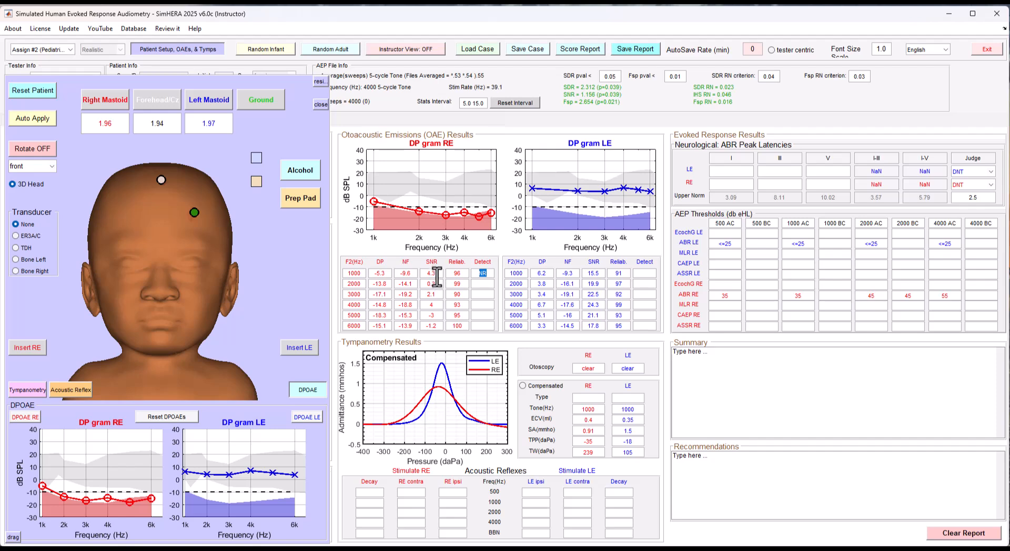
click(484, 284)
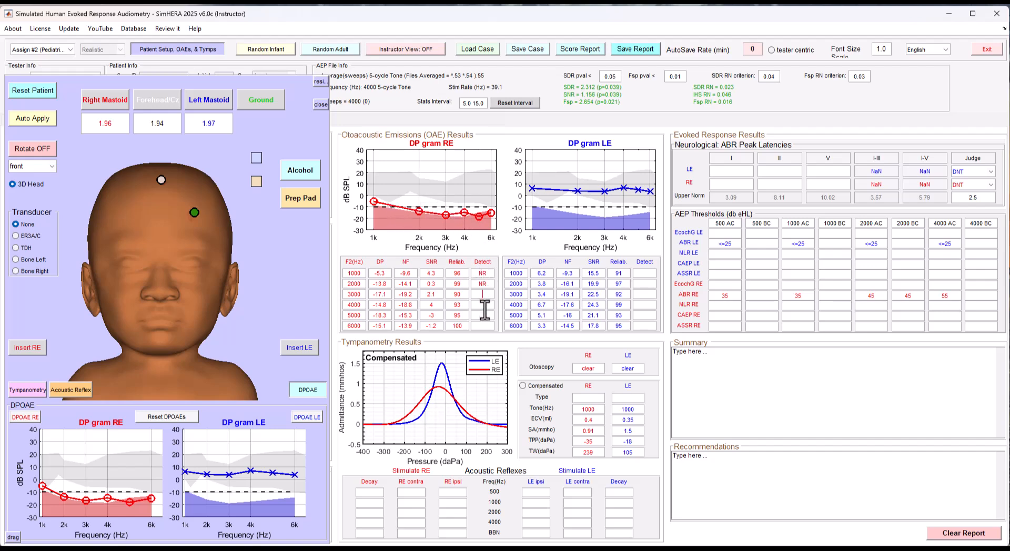
key(ctrl+v)
key(Tab)
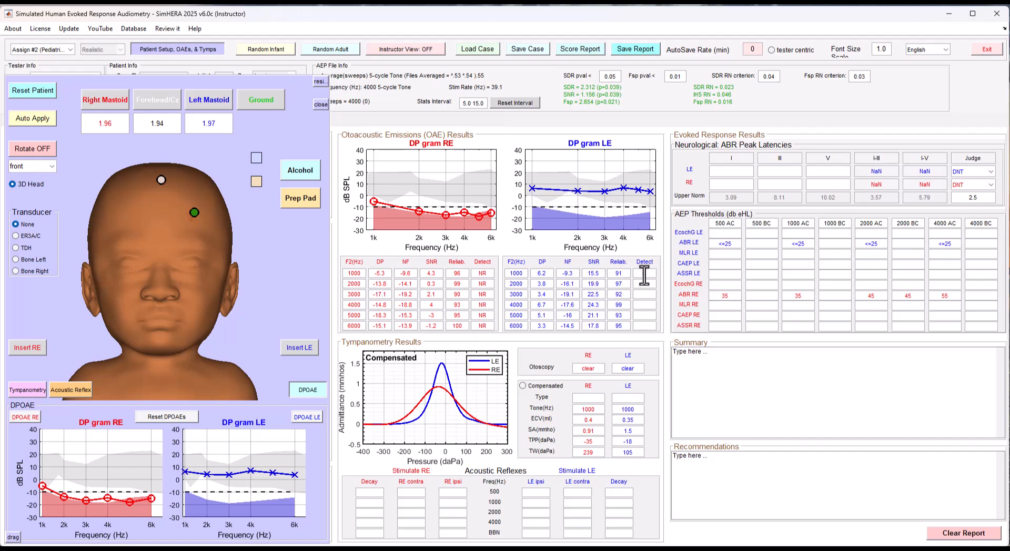
Enter RP as the left-ear DPOAE detection result for every frequency from 1000 to 6000 Hz
drag(645, 275, 632, 272)
text(RP)
click(636, 294)
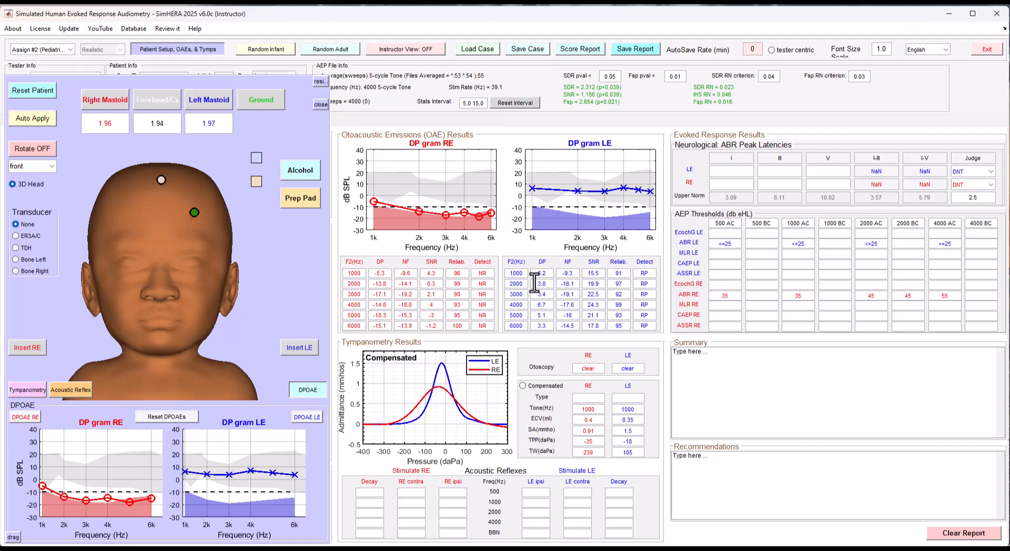
Mark the tympanometry as compensated with type A in both ears, and close the patient setup window
click(551, 383)
text(A)
click(624, 402)
text(A)
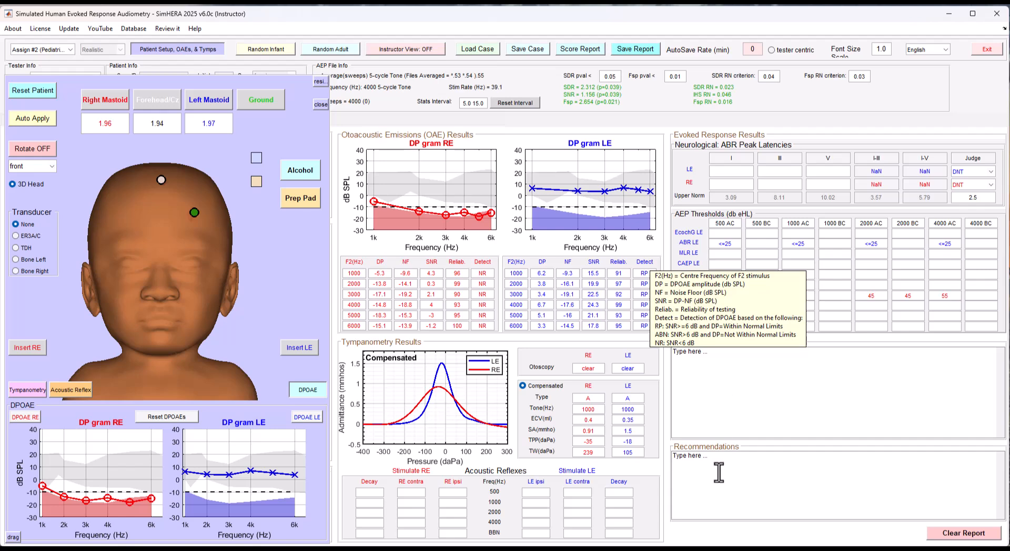
click(203, 50)
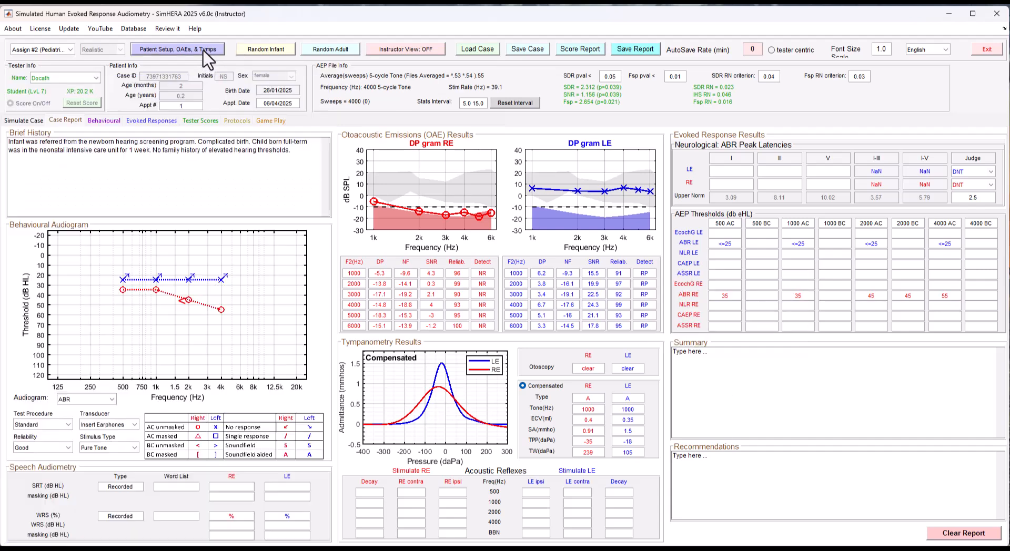
Write a summary that ABR, DPOAE, and tympanometry results indicate typical left-ear hearing sensitivity and elevated mild-to-moderate right-ear thresholds of sensorineural origin
click(664, 354)
text(ABR, DPOAE, and tympanometry results indicate typical hearing sensistivity in the left ear an)
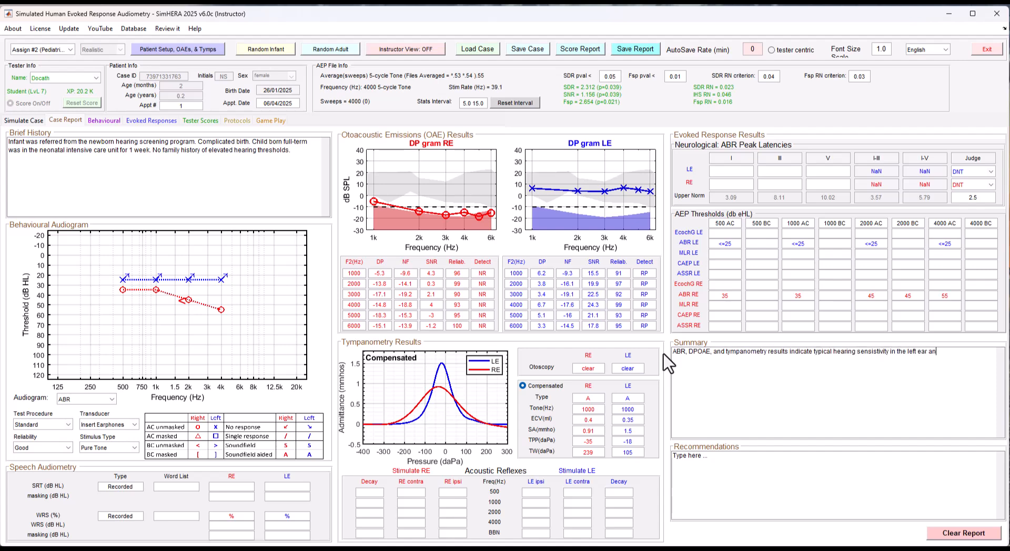
text(to-moderate heraing thresholds in the right ear of sensosrineural origin.)
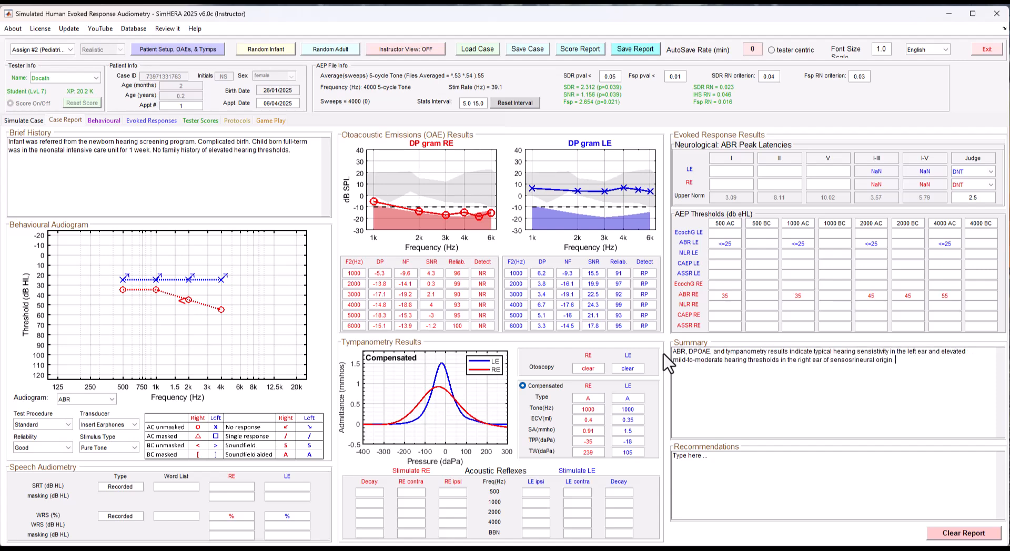
Enter a recommendation to refer to a medical doctor to discuss elevated hearing thresholds in the right ear and management options
click(674, 453)
text(Refere to medical doctor to discuss elevated hearing thresholds in the right ear and management options.)
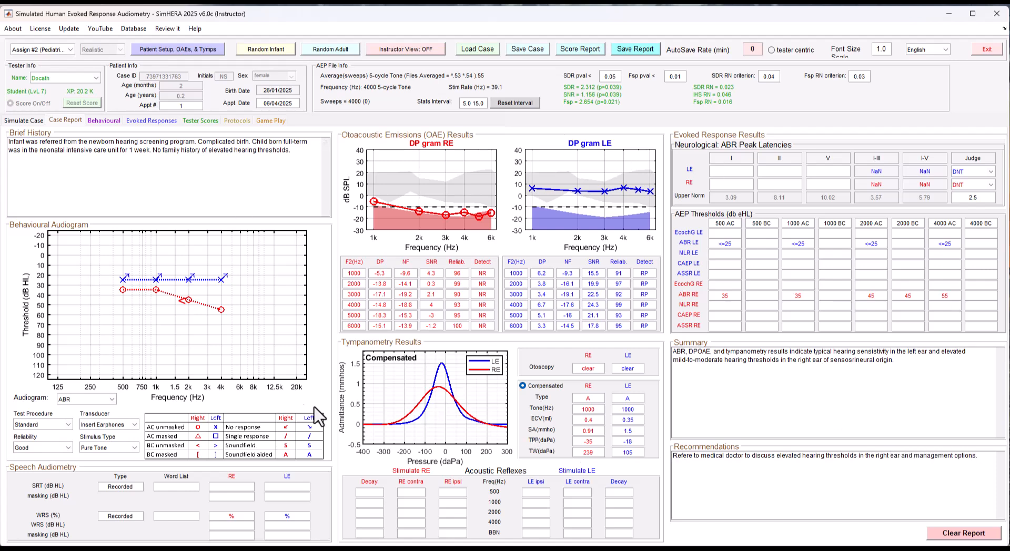
Save the case as SimHERA_Lab5_case_v60c_ATH.mat, replacing the existing file
click(518, 53)
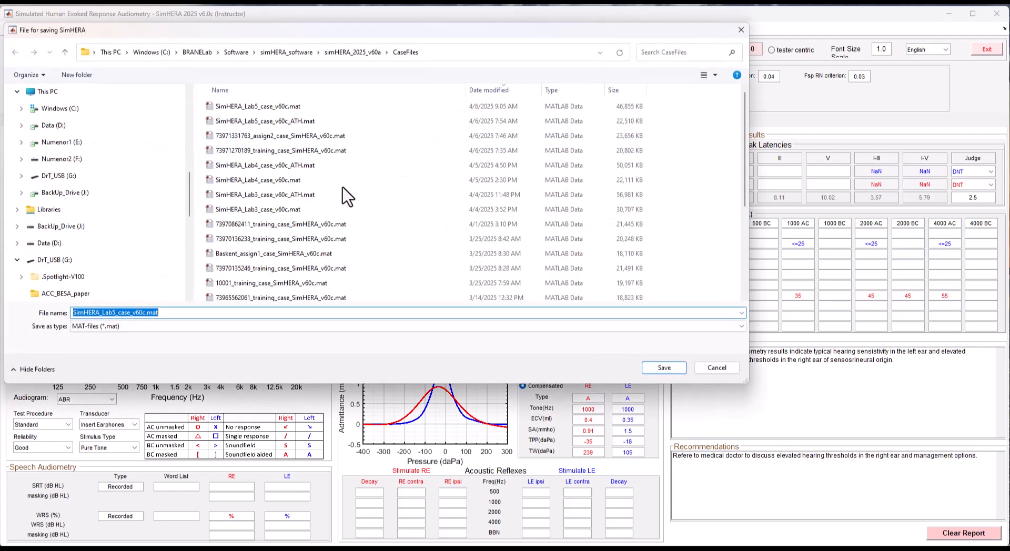
click(146, 313)
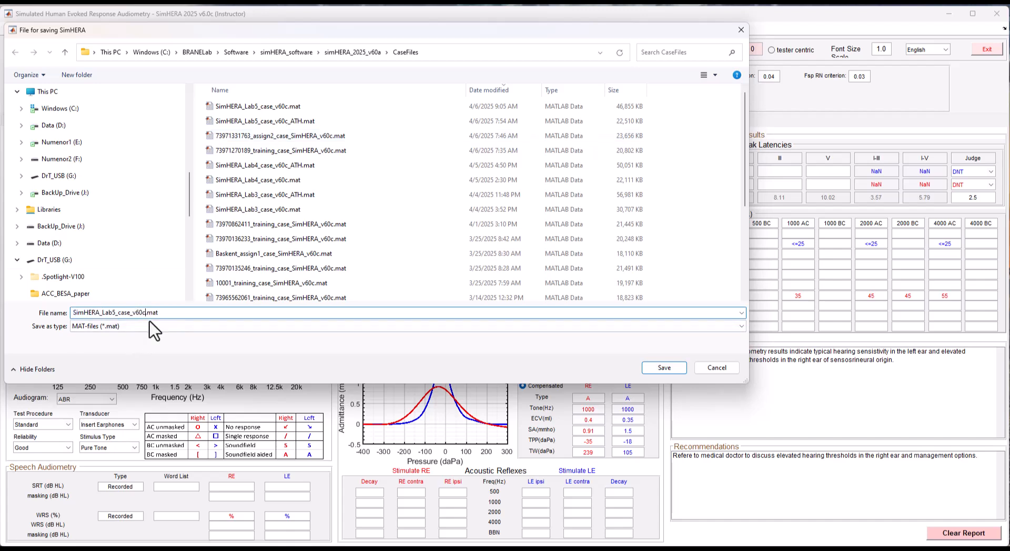
text(_ATH)
key(Return)
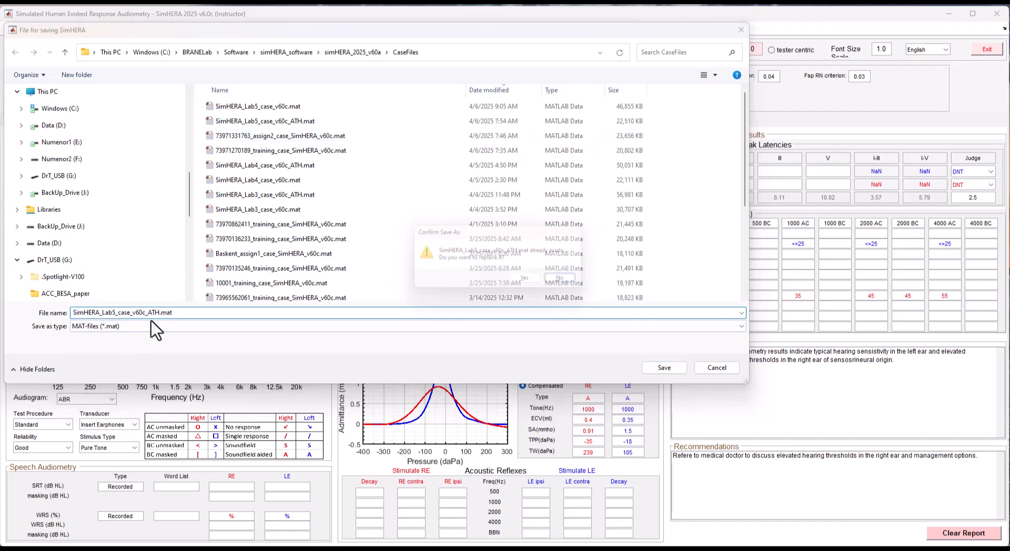
click(530, 281)
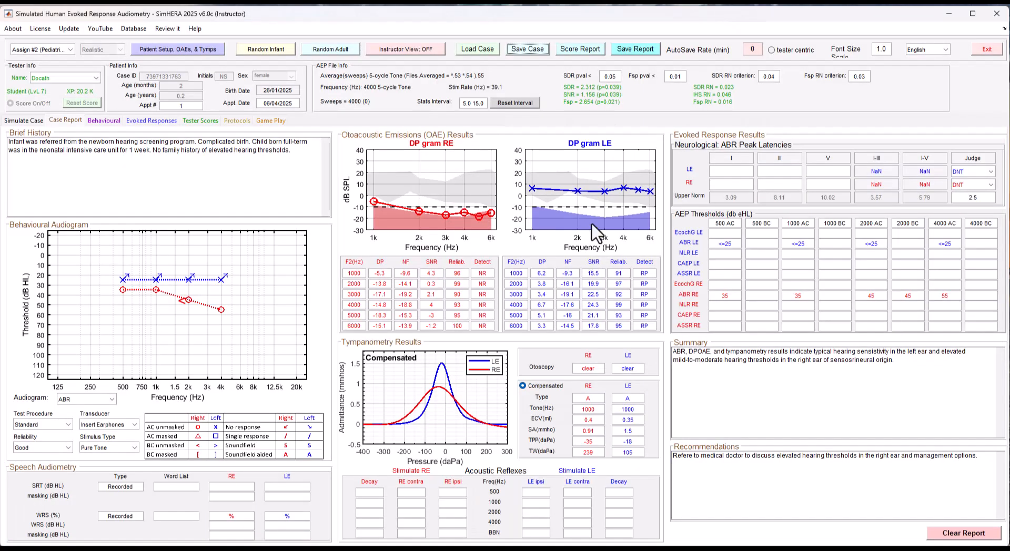
Save the case report as SimHERA_Lab5_case_v60c_ATH_Report#1.pdf, keeping the suggested tester name and student number
click(639, 52)
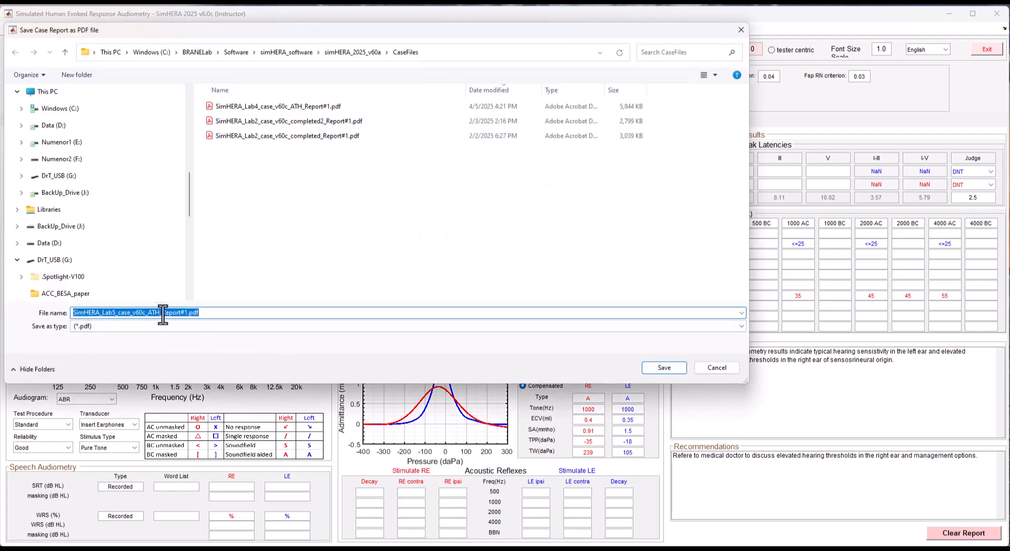
click(664, 368)
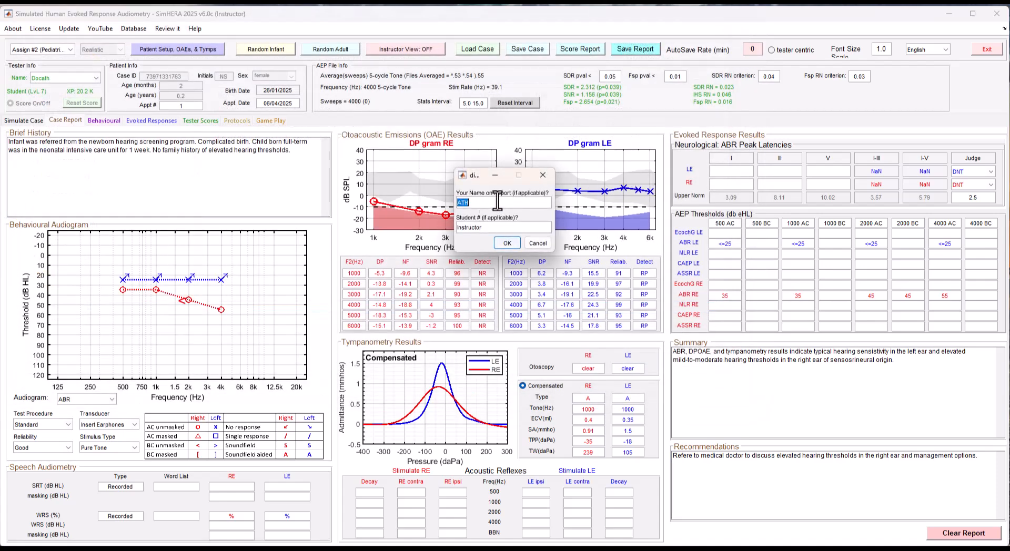
click(507, 243)
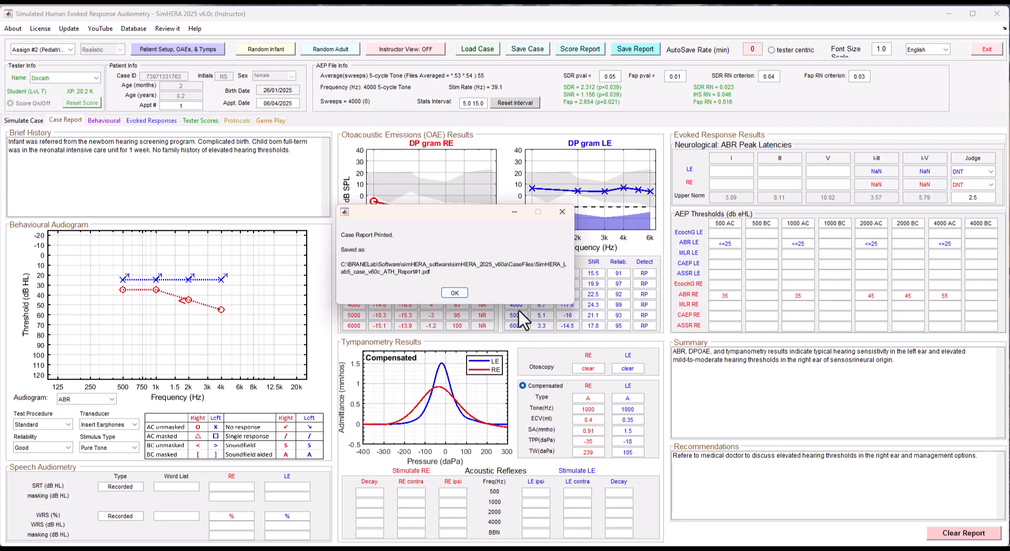
click(454, 293)
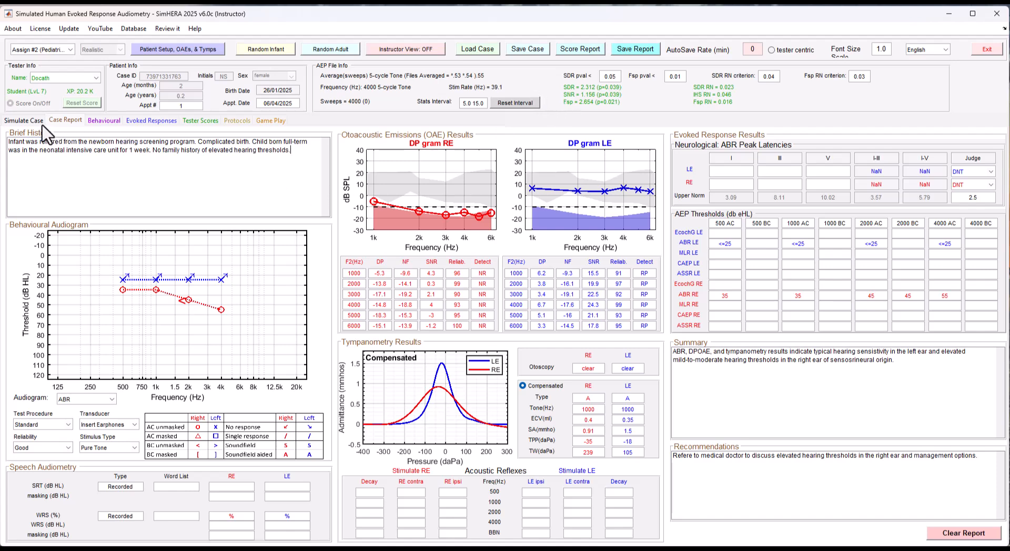
Turn on the instructor view by entering the instructor password to reveal the hidden case information
click(24, 121)
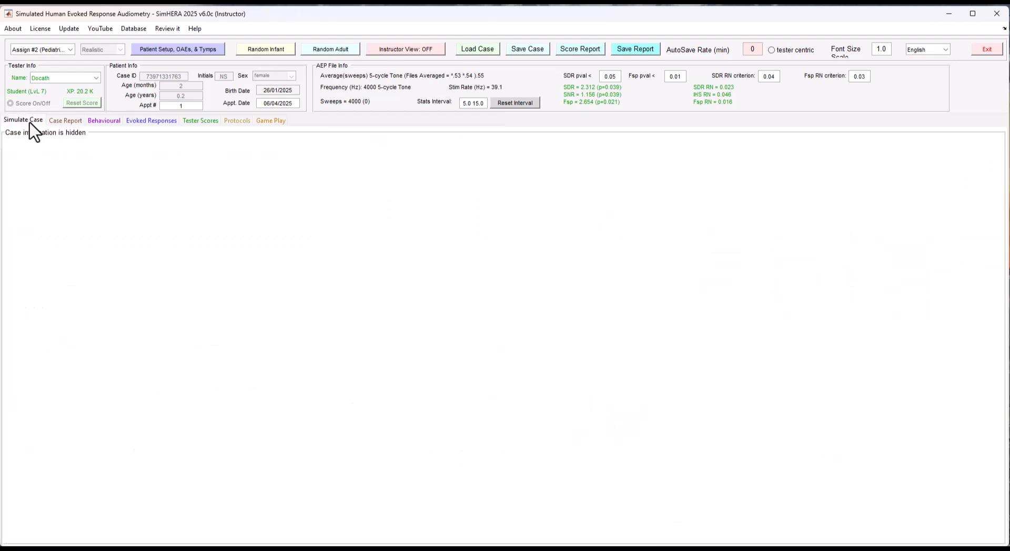
click(415, 49)
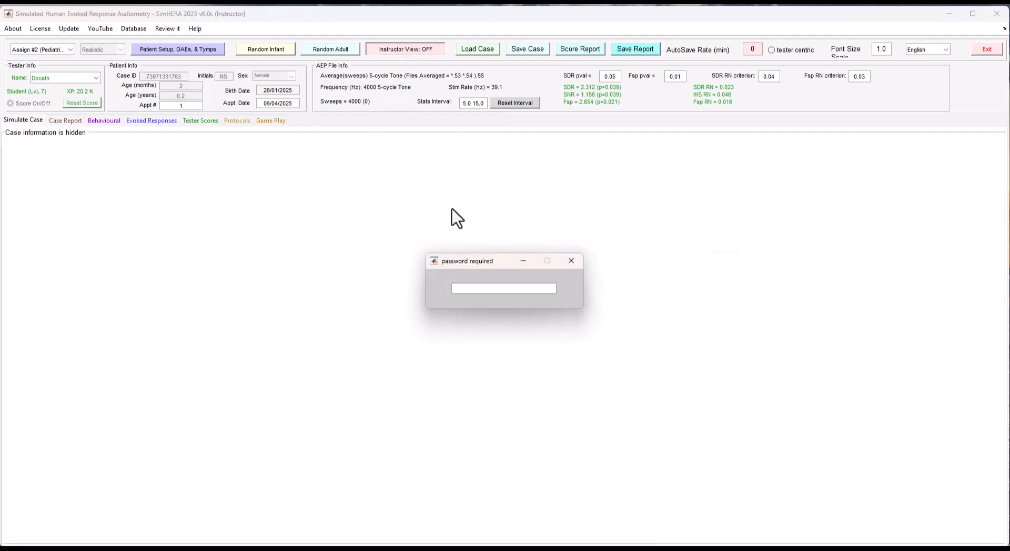
key(Return)
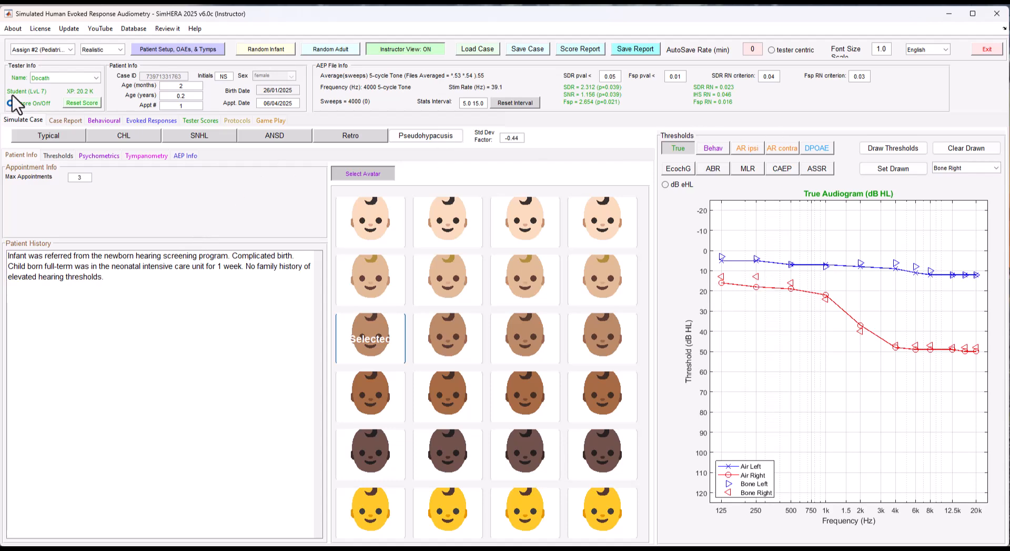
Compare the case report's ABR thresholds with the simulated case's ABR audiogram shown in dB eHL
click(65, 120)
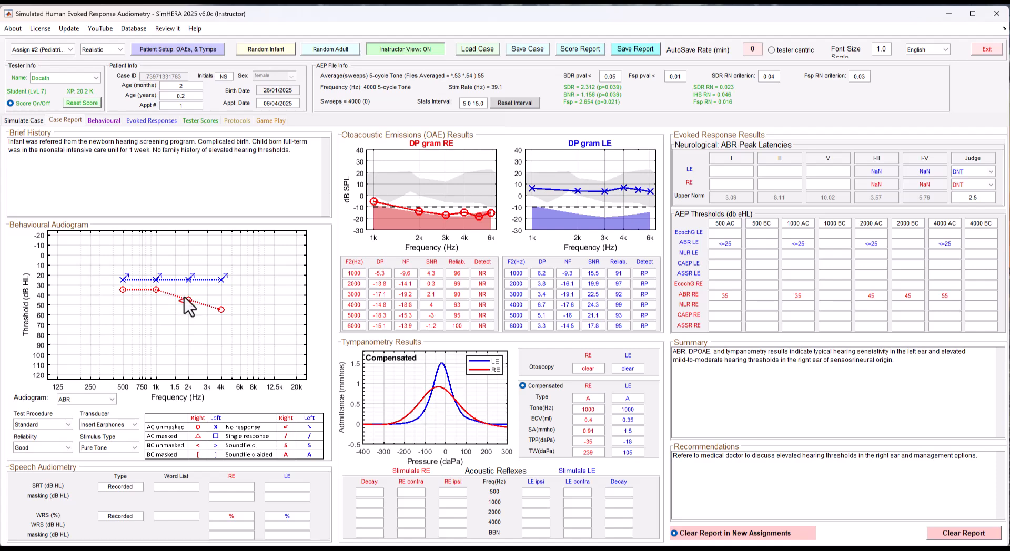
click(30, 121)
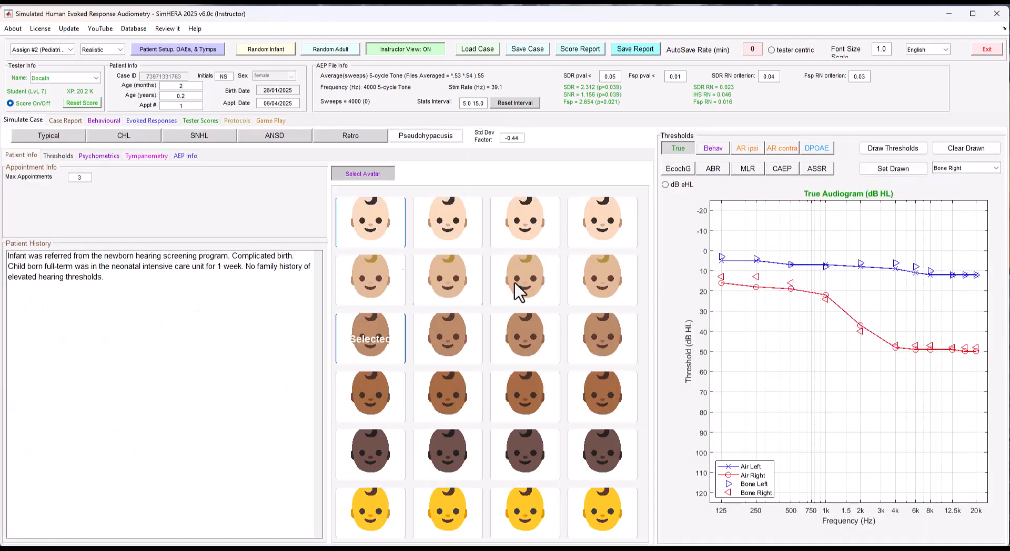
click(713, 169)
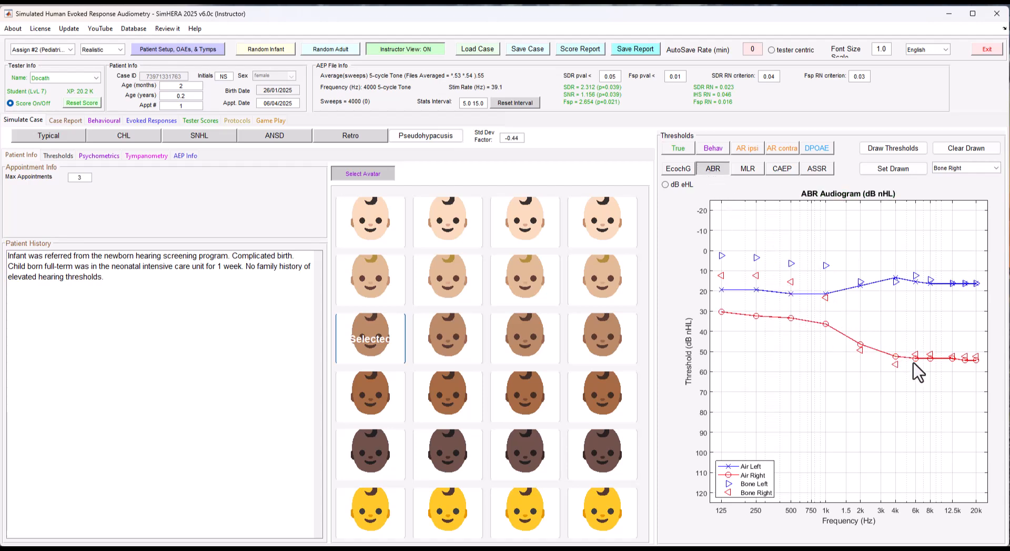
click(665, 184)
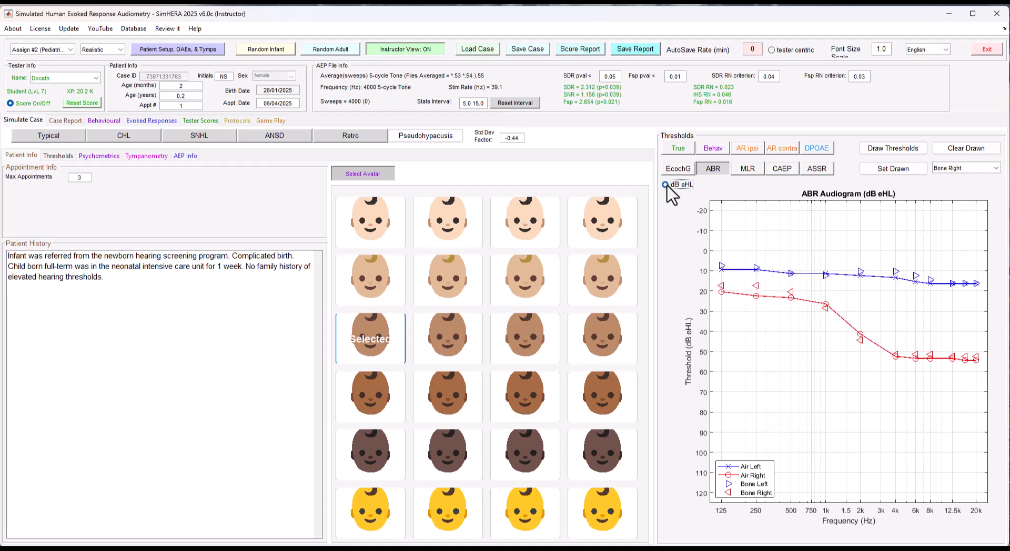